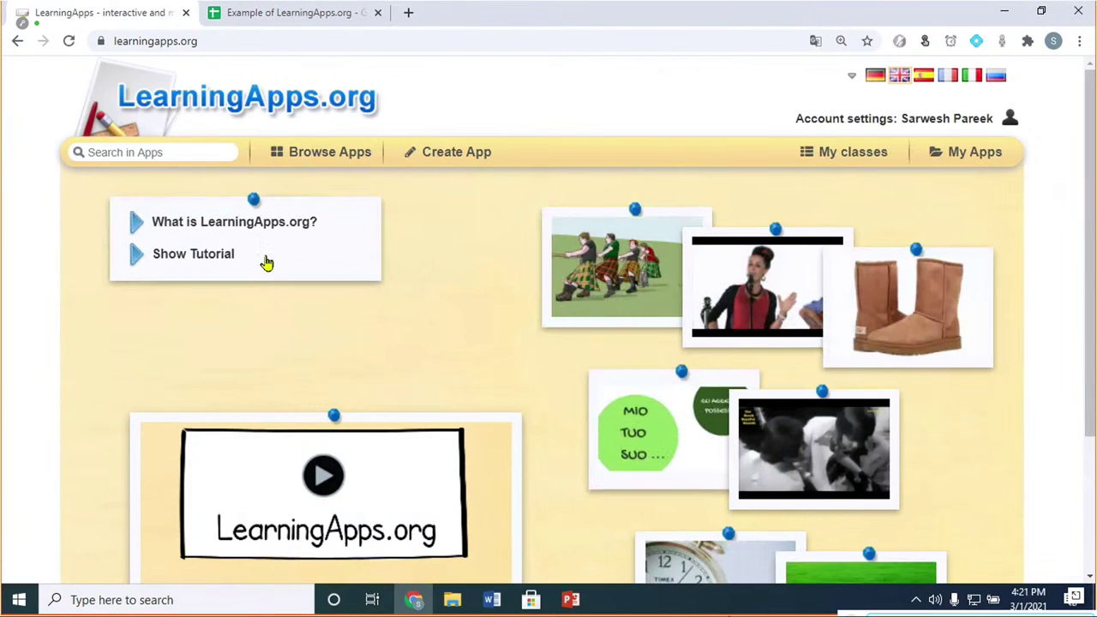
- Create a new class named Class-10 under My classes
{"action": "left_click", "coordinate": [830, 165]}
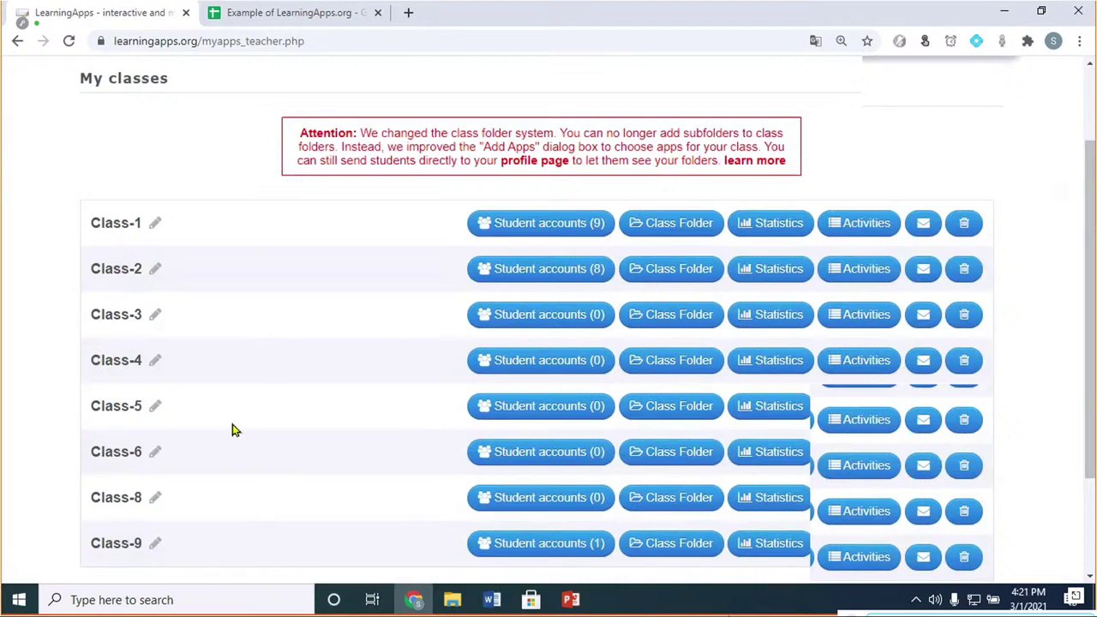
{"action": "scroll", "coordinate": [232, 430], "scroll_direction": "down", "scroll_amount": 3}
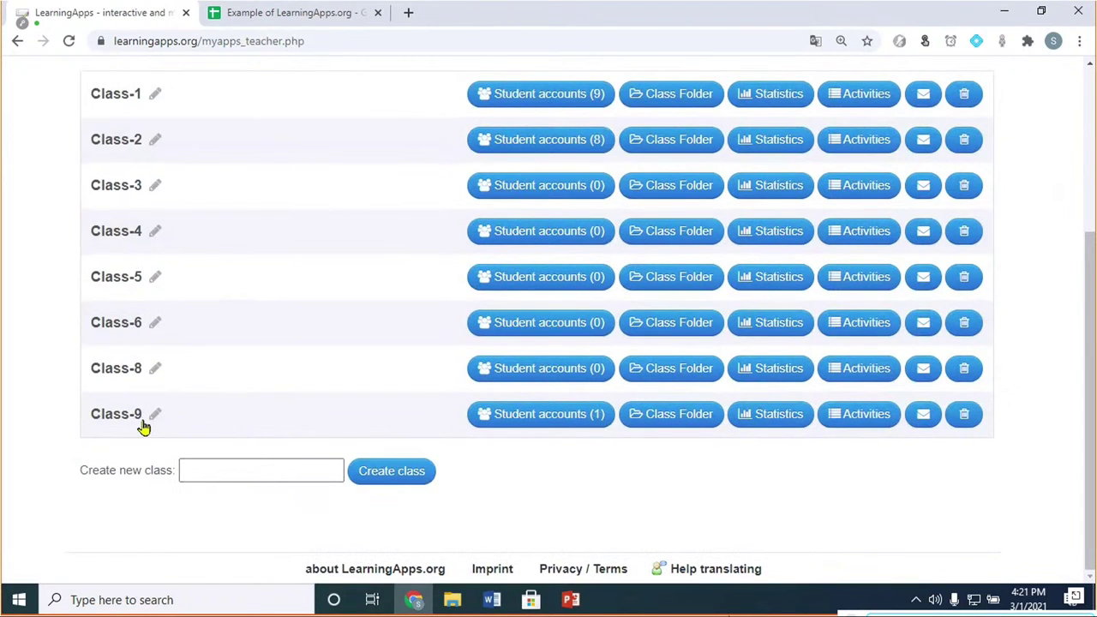
{"action": "left_click", "coordinate": [214, 471]}
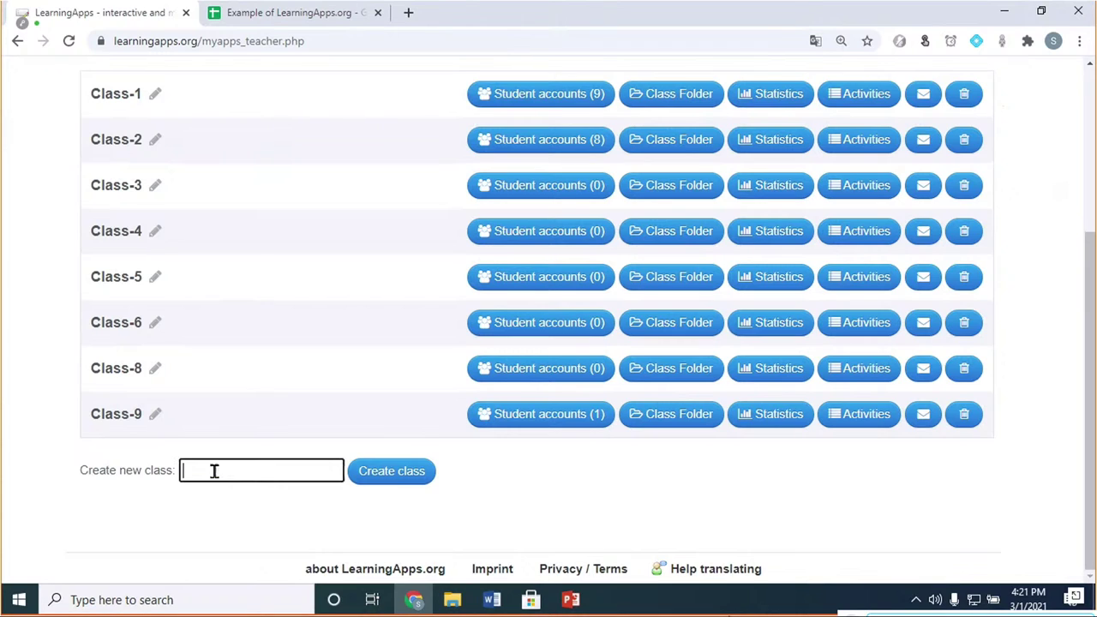
{"action": "type", "text": "Class-10"}
{"action": "left_click", "coordinate": [402, 483]}
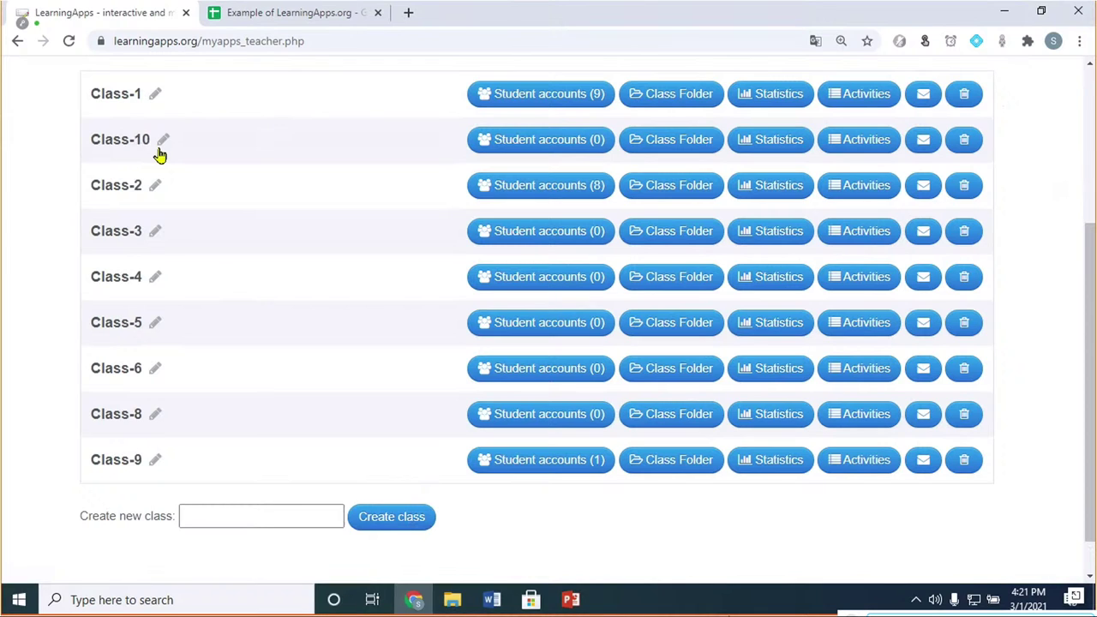
{"action": "scroll", "coordinate": [482, 506], "scroll_direction": "down", "scroll_amount": 1}
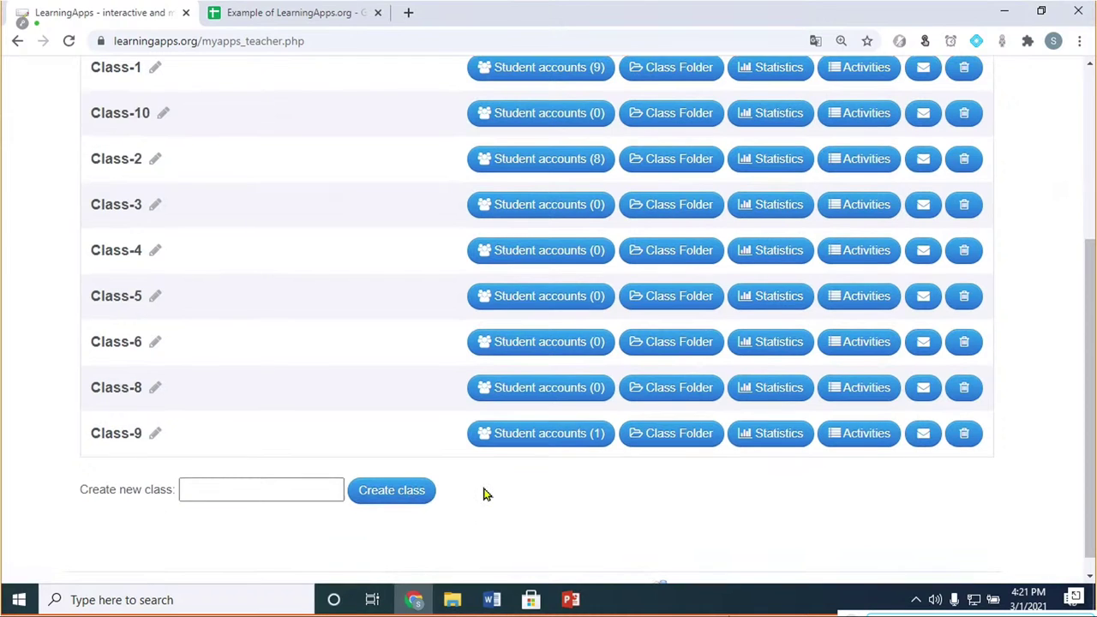
{"action": "scroll", "coordinate": [485, 494], "scroll_direction": "up", "scroll_amount": 5}
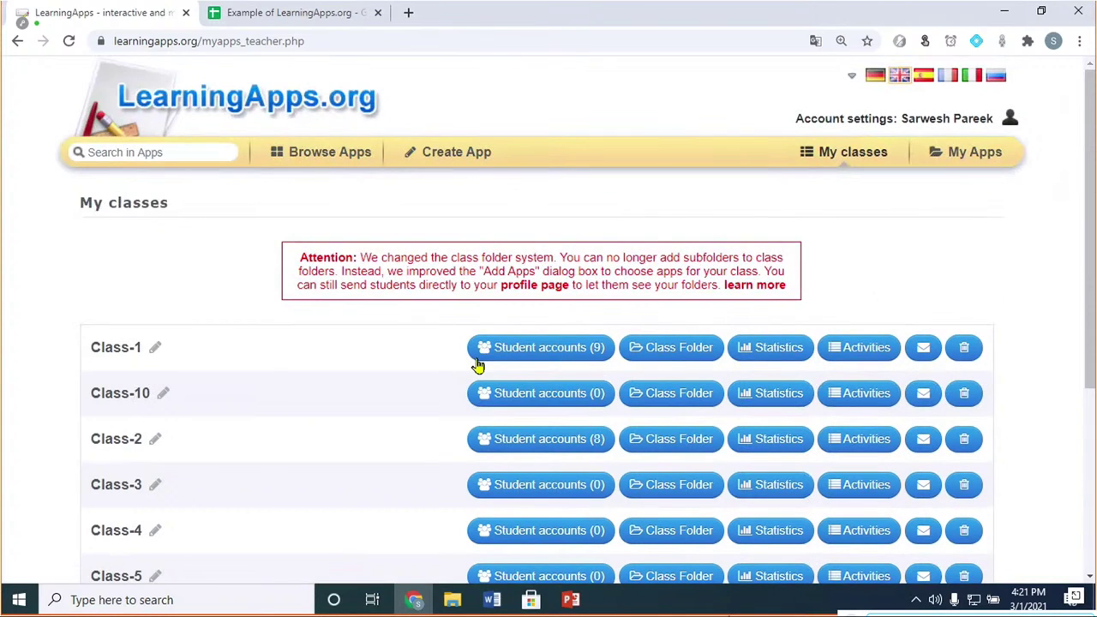
{"action": "scroll", "coordinate": [480, 363], "scroll_direction": "down", "scroll_amount": 1}
{"action": "scroll", "coordinate": [540, 357], "scroll_direction": "down", "scroll_amount": 1}
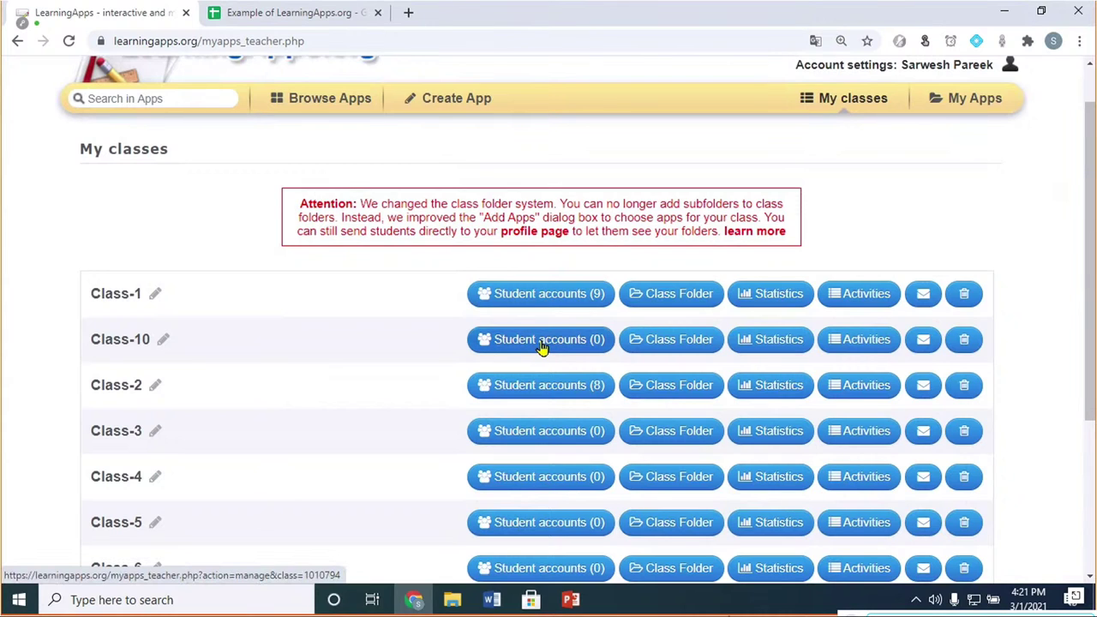
- Open Class-10's student accounts and start creating additional student accounts
{"action": "left_click", "coordinate": [542, 346]}
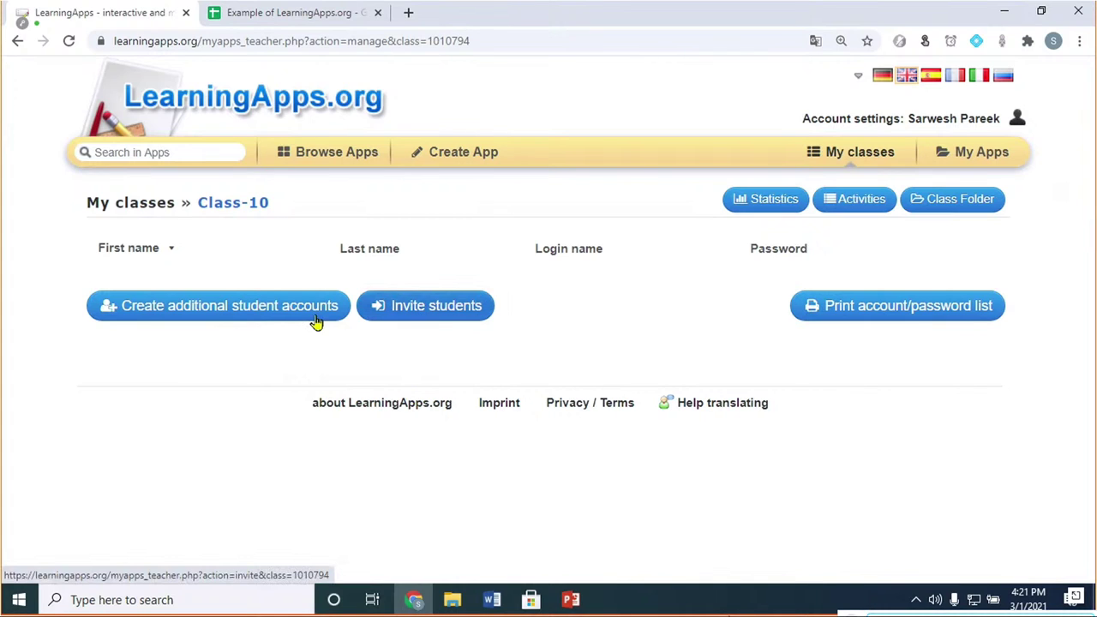
{"action": "left_click", "coordinate": [282, 316]}
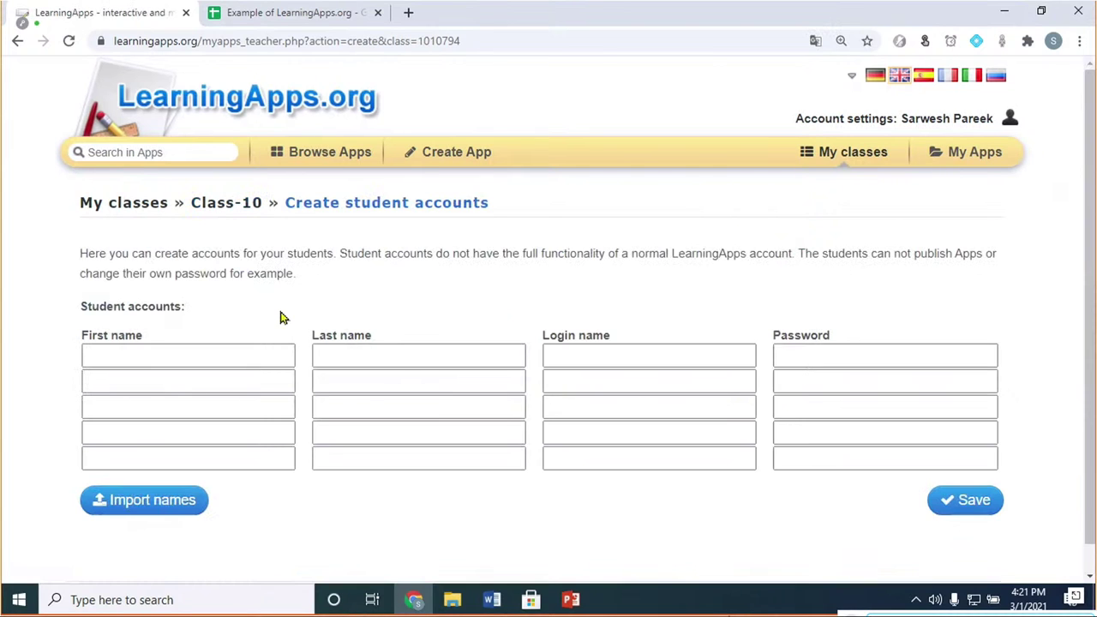
{"action": "scroll", "coordinate": [283, 318], "scroll_direction": "down", "scroll_amount": 1}
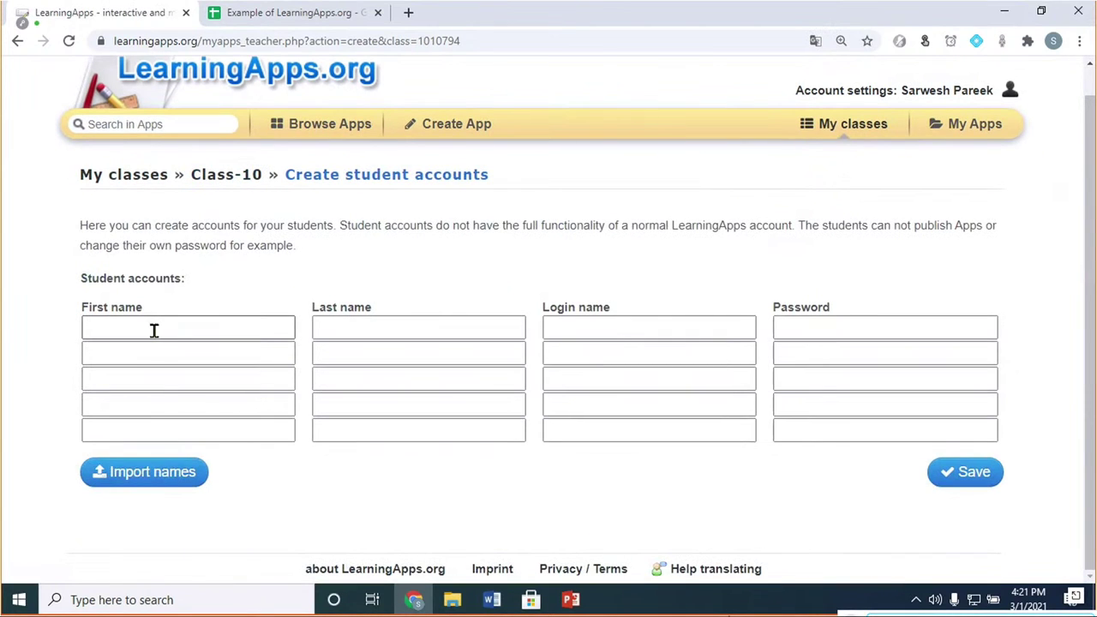
- Enter the first student's first and last name so a login and password are generated
{"action": "left_click", "coordinate": [183, 333]}
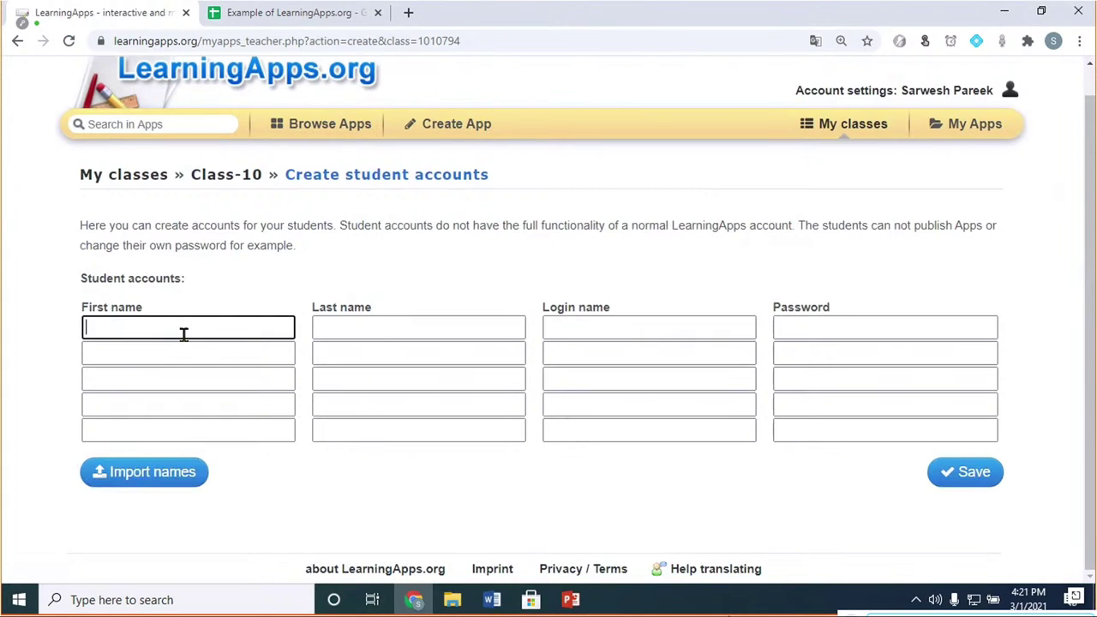
{"action": "key", "text": "Tab"}
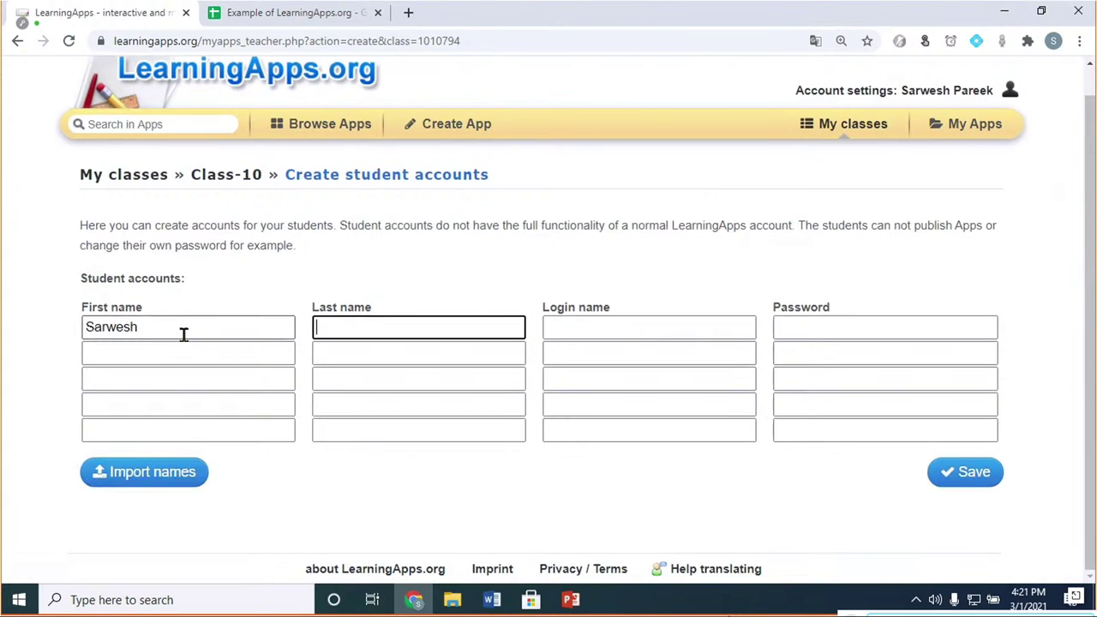
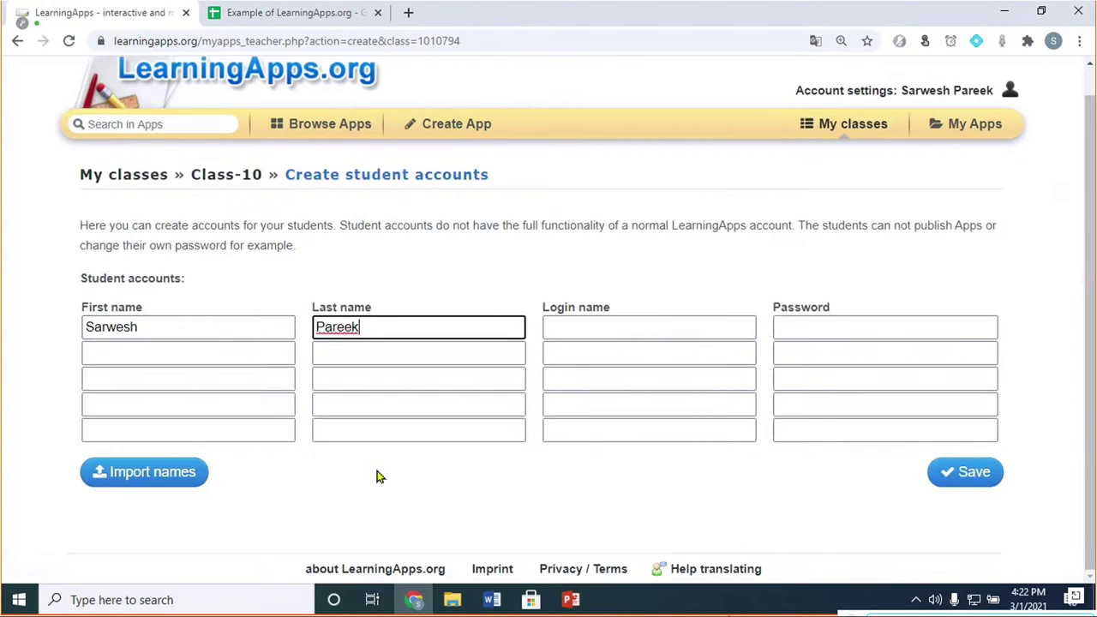
{"action": "key", "text": "Tab"}
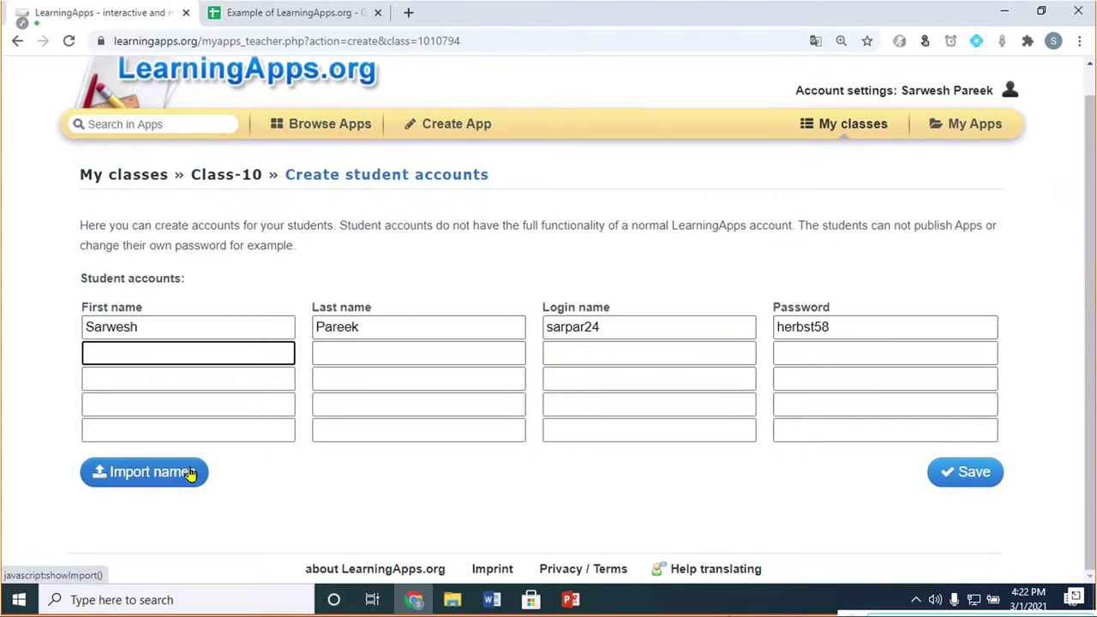
{"action": "left_click", "coordinate": [285, 17]}
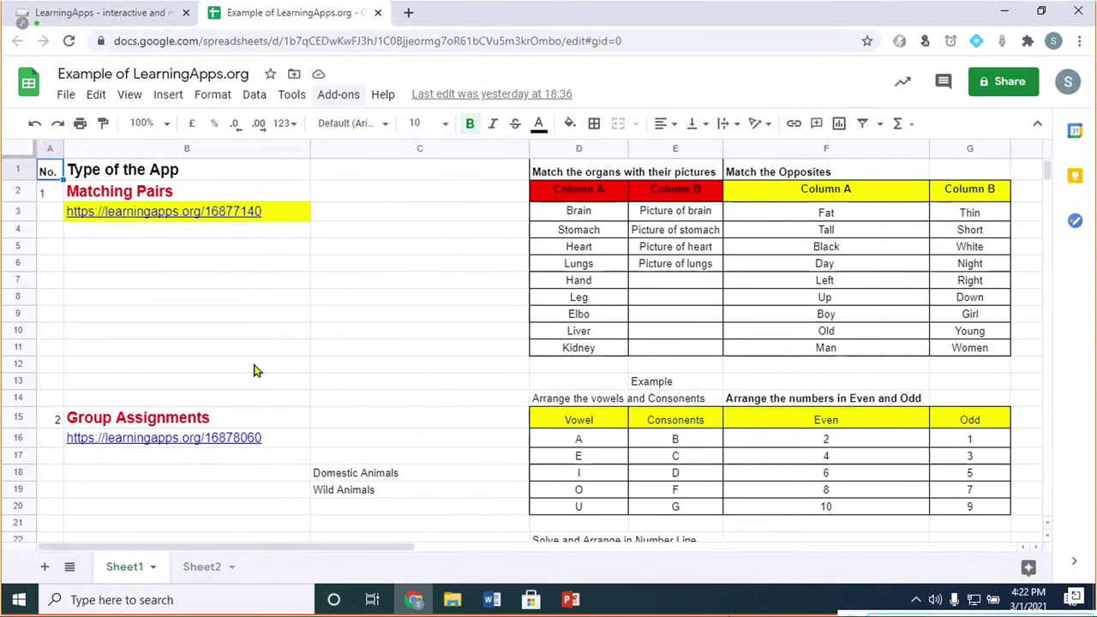
{"action": "scroll", "coordinate": [277, 323], "scroll_direction": "down", "scroll_amount": 2}
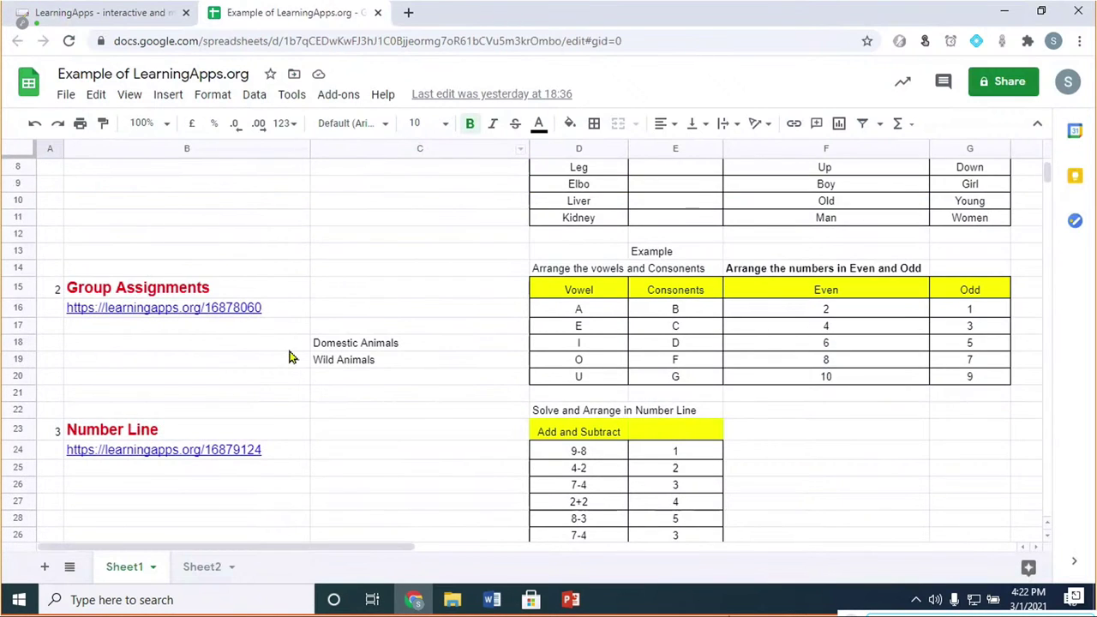
{"action": "scroll", "coordinate": [287, 353], "scroll_direction": "down", "scroll_amount": 5}
{"action": "scroll", "coordinate": [452, 318], "scroll_direction": "down", "scroll_amount": 3}
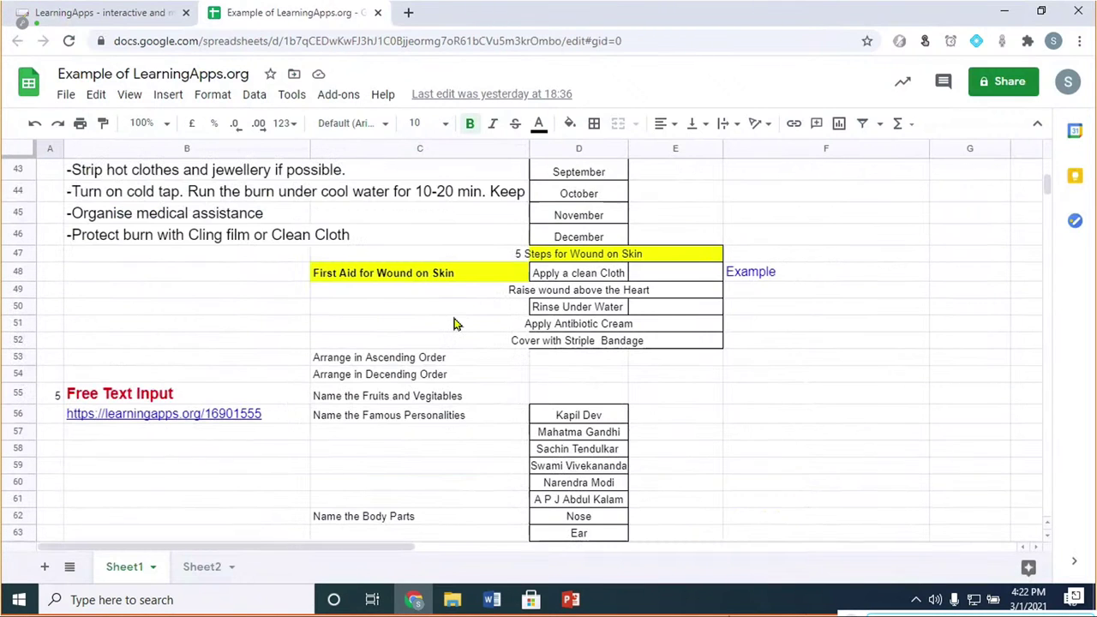
{"action": "scroll", "coordinate": [686, 369], "scroll_direction": "up", "scroll_amount": 4}
{"action": "scroll", "coordinate": [801, 385], "scroll_direction": "up", "scroll_amount": 7}
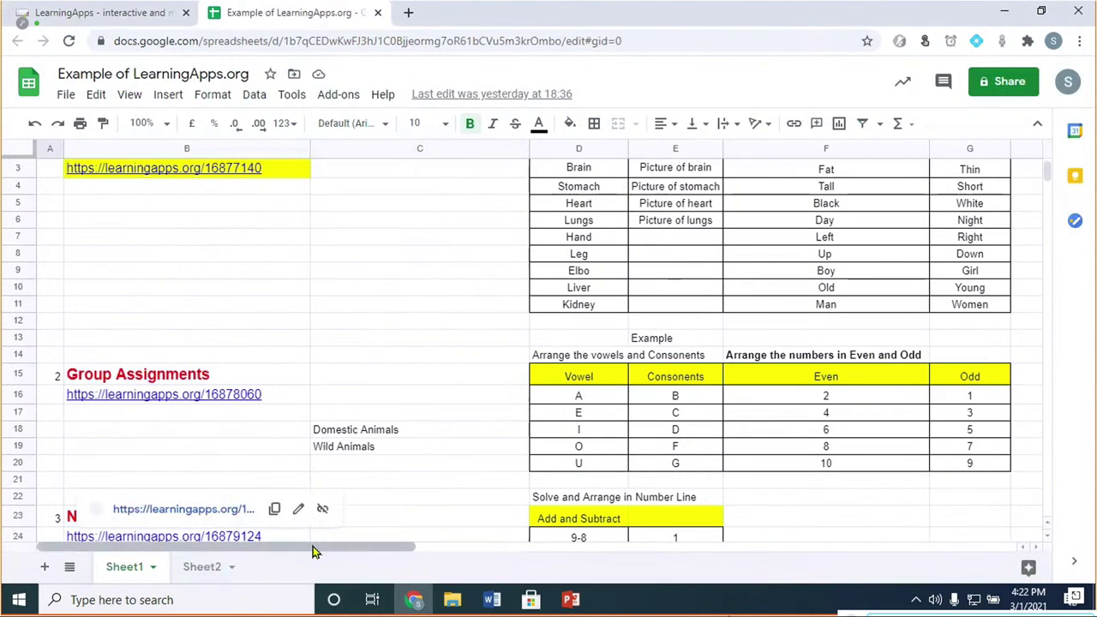
{"action": "left_click_drag", "start_coordinate": [314, 546], "coordinate": [461, 561]}
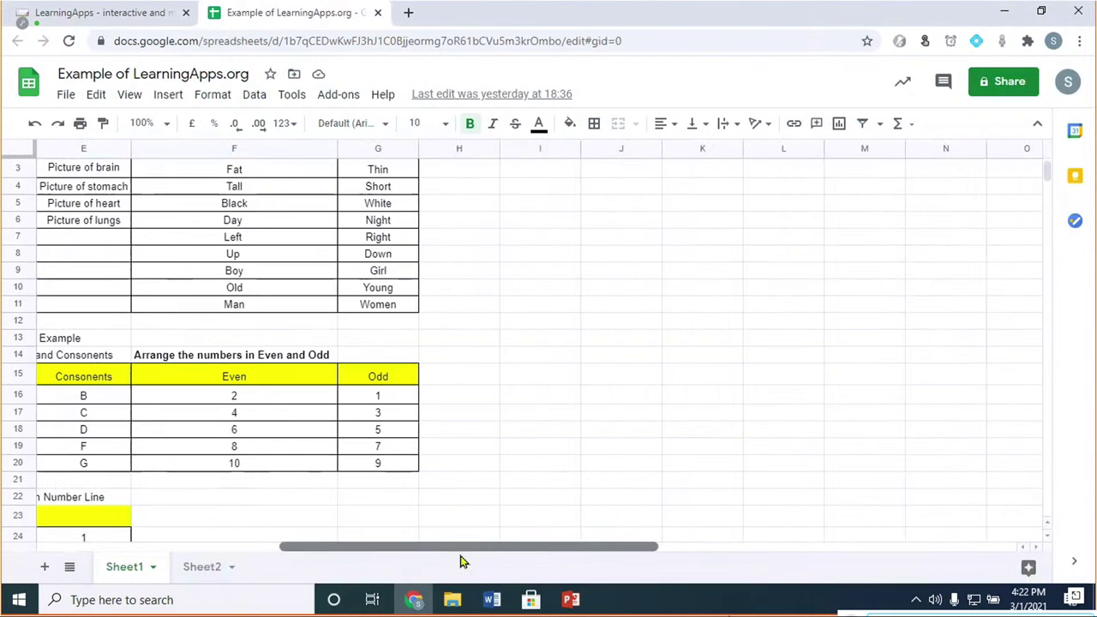
{"action": "scroll", "coordinate": [461, 561], "scroll_direction": "left", "scroll_amount": 5}
{"action": "scroll", "coordinate": [257, 450], "scroll_direction": "down", "scroll_amount": 2}
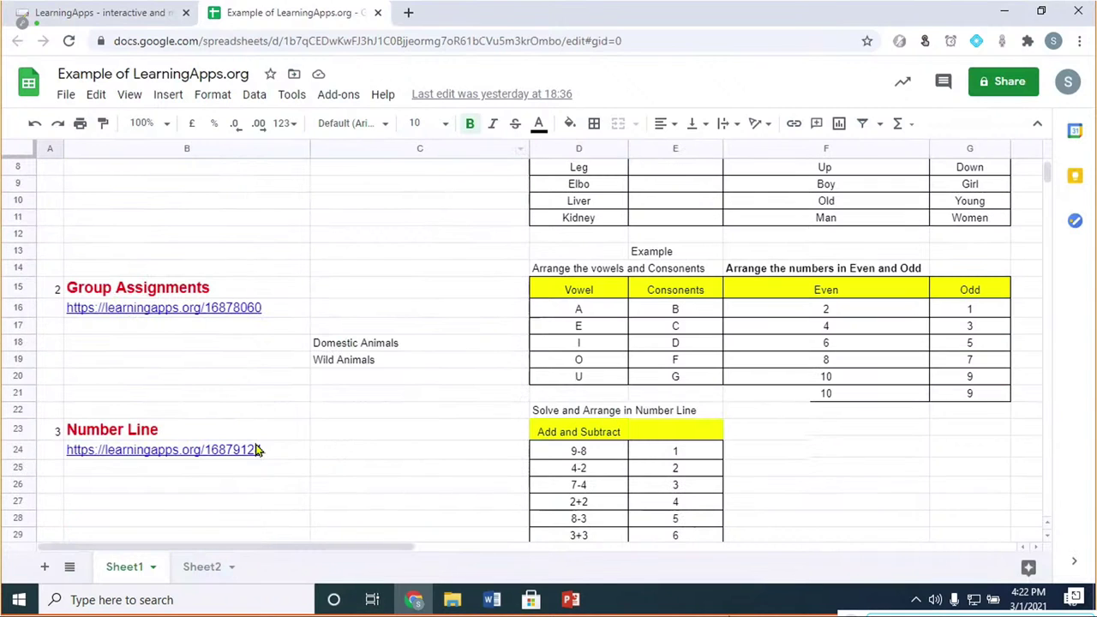
{"action": "scroll", "coordinate": [257, 450], "scroll_direction": "down", "scroll_amount": 2}
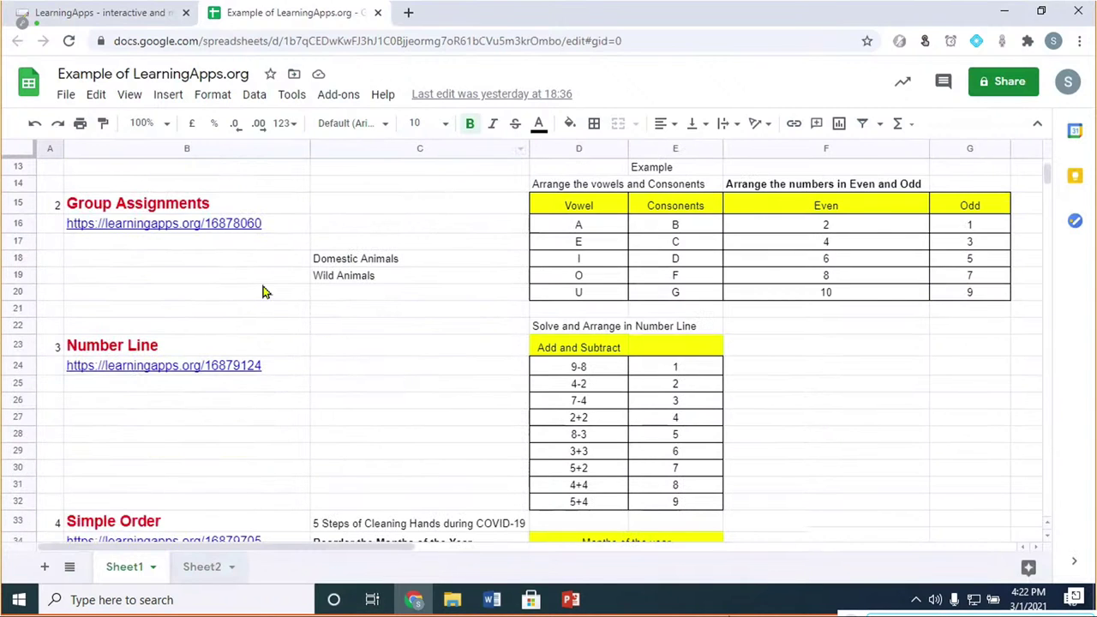
{"action": "key", "text": "ctrl+shift+Page_Down"}
{"action": "scroll", "coordinate": [197, 437], "scroll_direction": "down", "scroll_amount": 2}
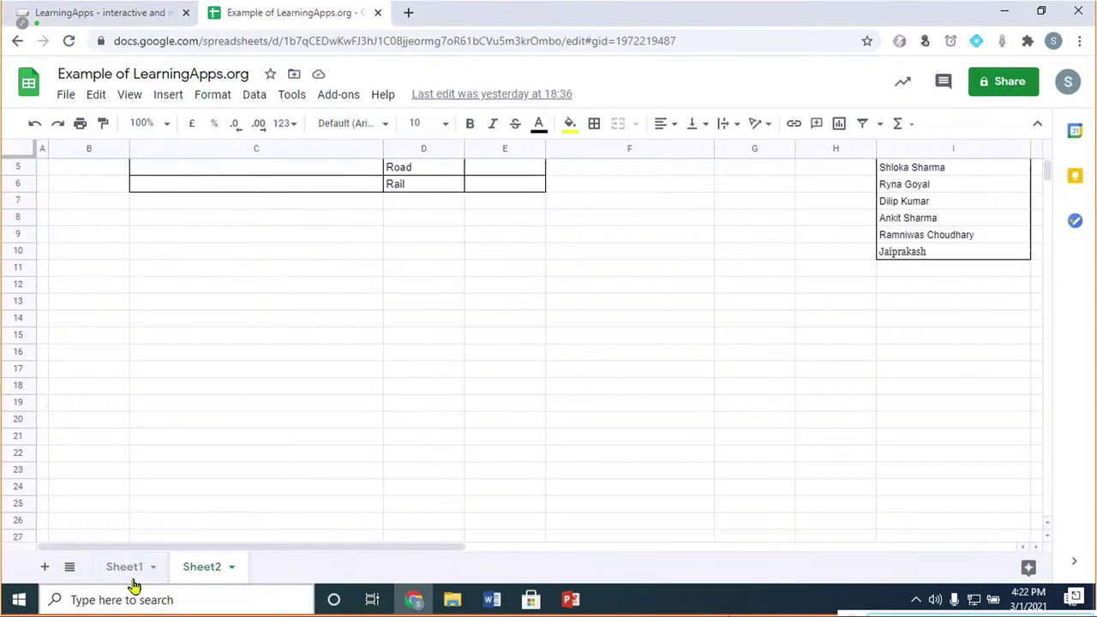
{"action": "left_click", "coordinate": [129, 572]}
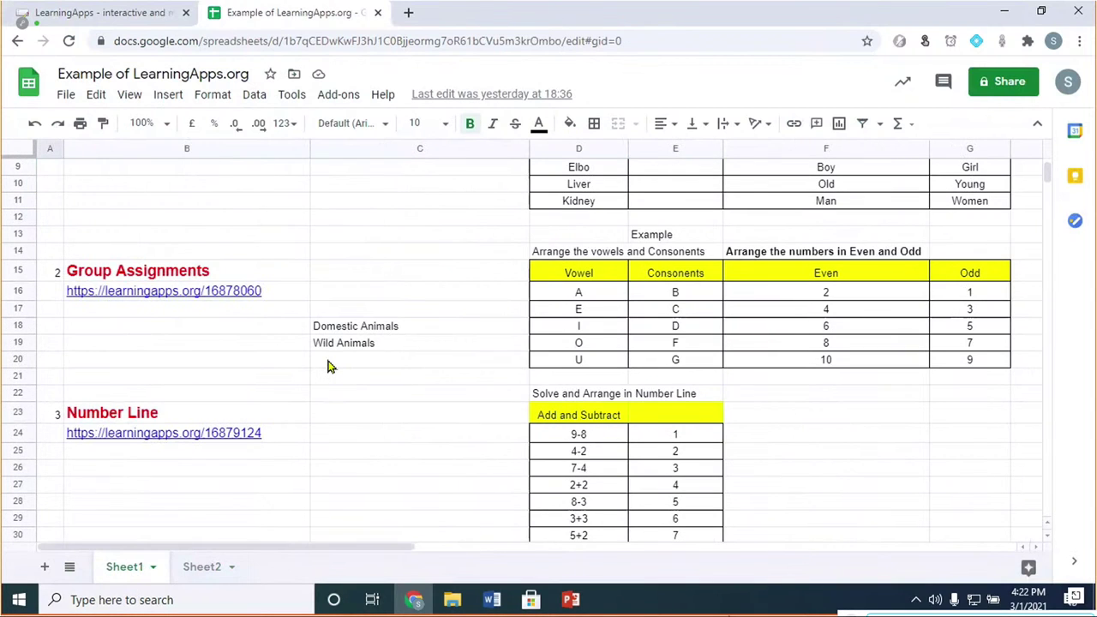
{"action": "scroll", "coordinate": [318, 334], "scroll_direction": "up", "scroll_amount": 3}
{"action": "scroll", "coordinate": [299, 349], "scroll_direction": "down", "scroll_amount": 1}
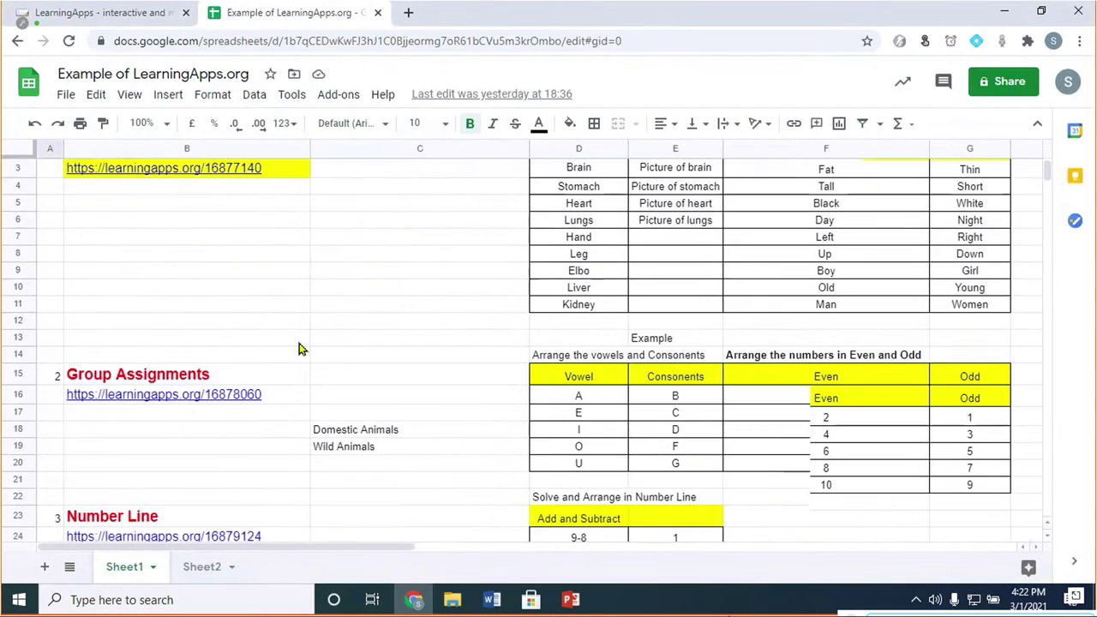
{"action": "scroll", "coordinate": [299, 349], "scroll_direction": "down", "scroll_amount": 6}
{"action": "scroll", "coordinate": [253, 412], "scroll_direction": "down", "scroll_amount": 4}
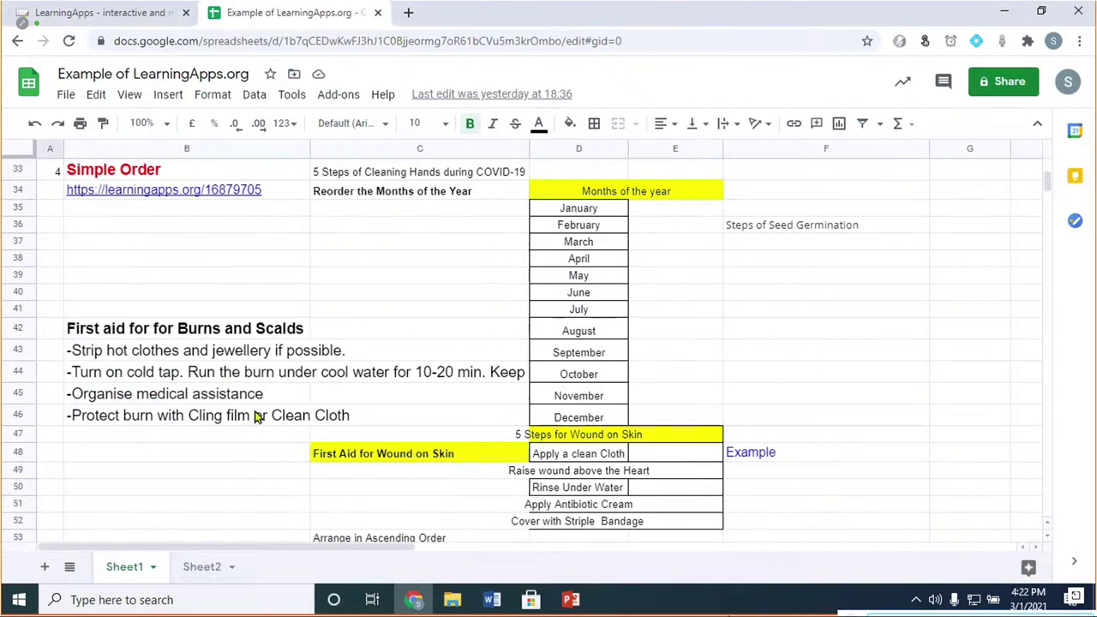
{"action": "scroll", "coordinate": [245, 410], "scroll_direction": "down", "scroll_amount": 6}
{"action": "scroll", "coordinate": [240, 409], "scroll_direction": "down", "scroll_amount": 5}
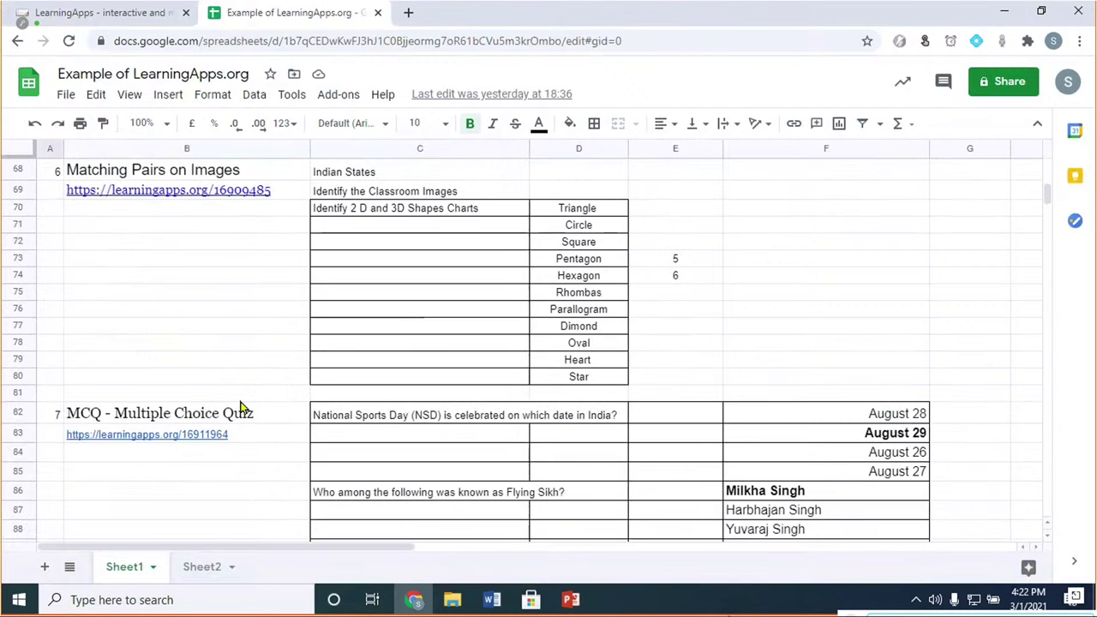
{"action": "scroll", "coordinate": [242, 409], "scroll_direction": "down", "scroll_amount": 8}
{"action": "scroll", "coordinate": [240, 410], "scroll_direction": "down", "scroll_amount": 4}
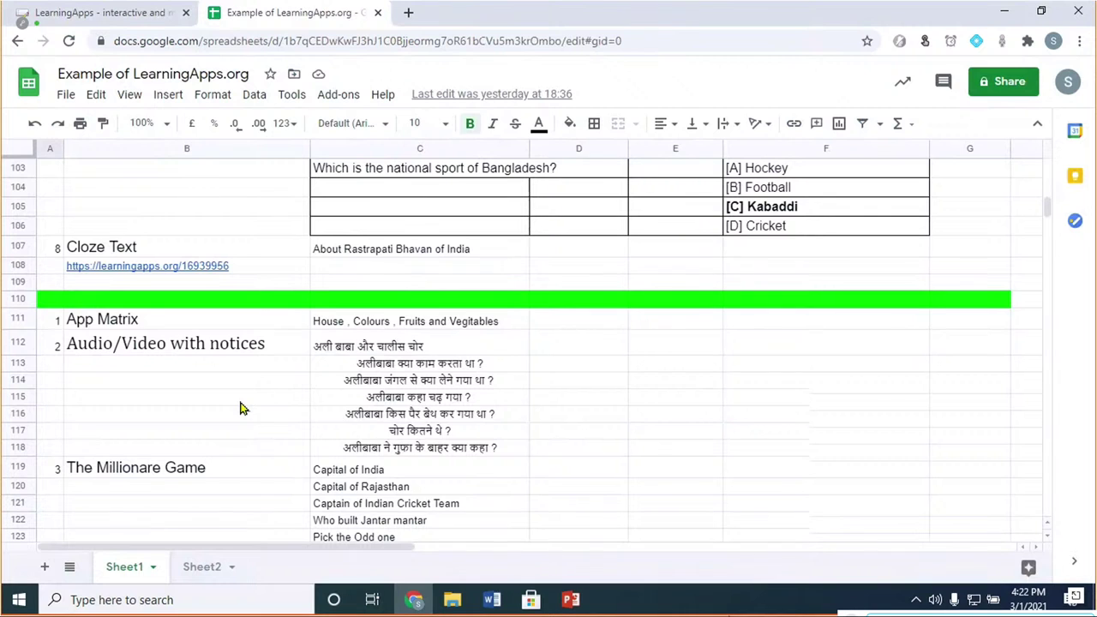
{"action": "scroll", "coordinate": [240, 408], "scroll_direction": "down", "scroll_amount": 4}
{"action": "scroll", "coordinate": [243, 405], "scroll_direction": "up", "scroll_amount": 2}
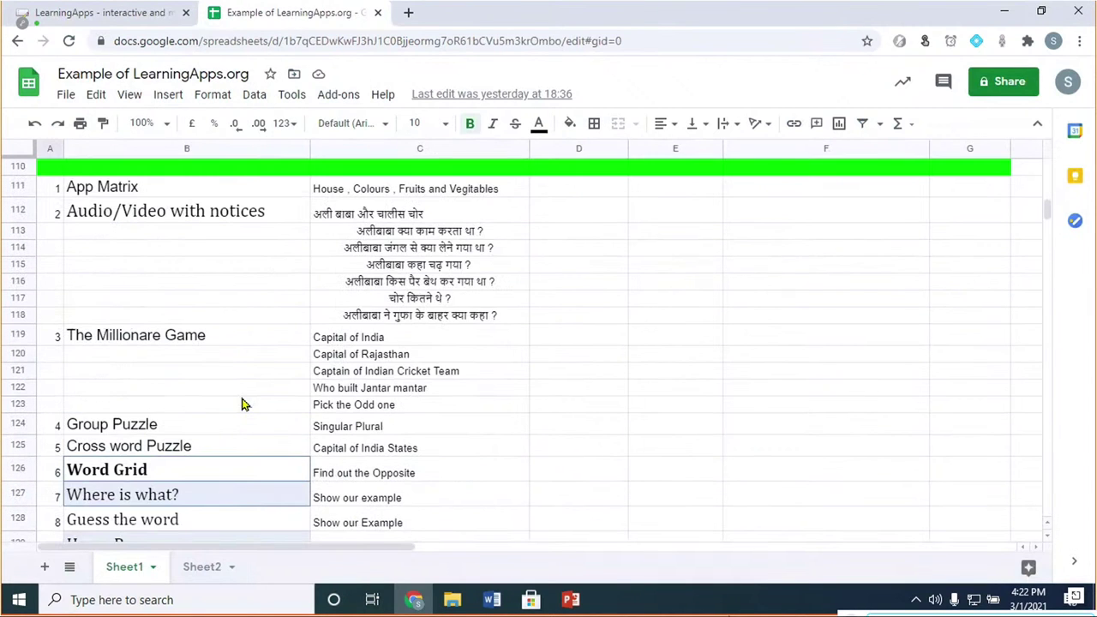
{"action": "scroll", "coordinate": [243, 404], "scroll_direction": "up", "scroll_amount": 6}
- Return to the account form and begin typing student names into the Import names box
{"action": "left_click", "coordinate": [99, 12]}
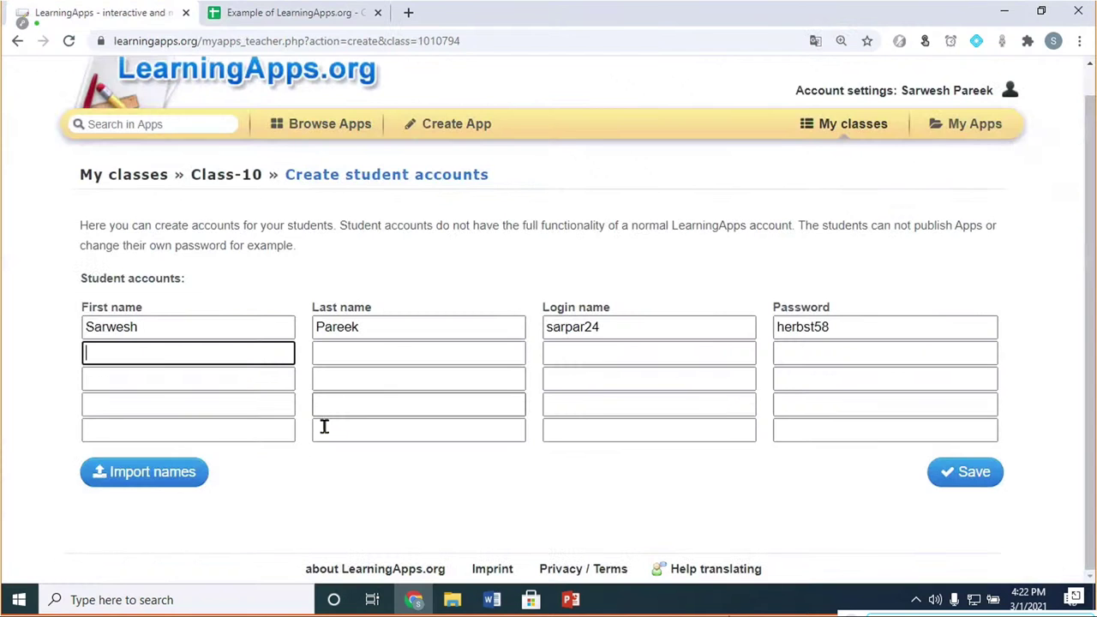
{"action": "left_click", "coordinate": [184, 477]}
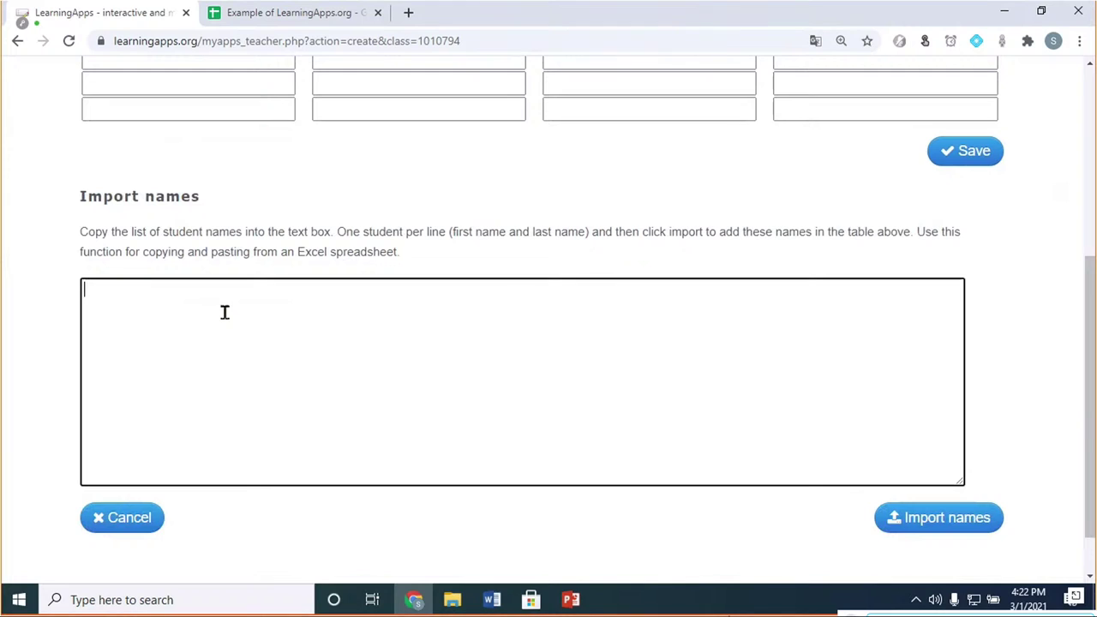
{"action": "type", "text": "Sarwesh"}
{"action": "key", "text": "Return"}
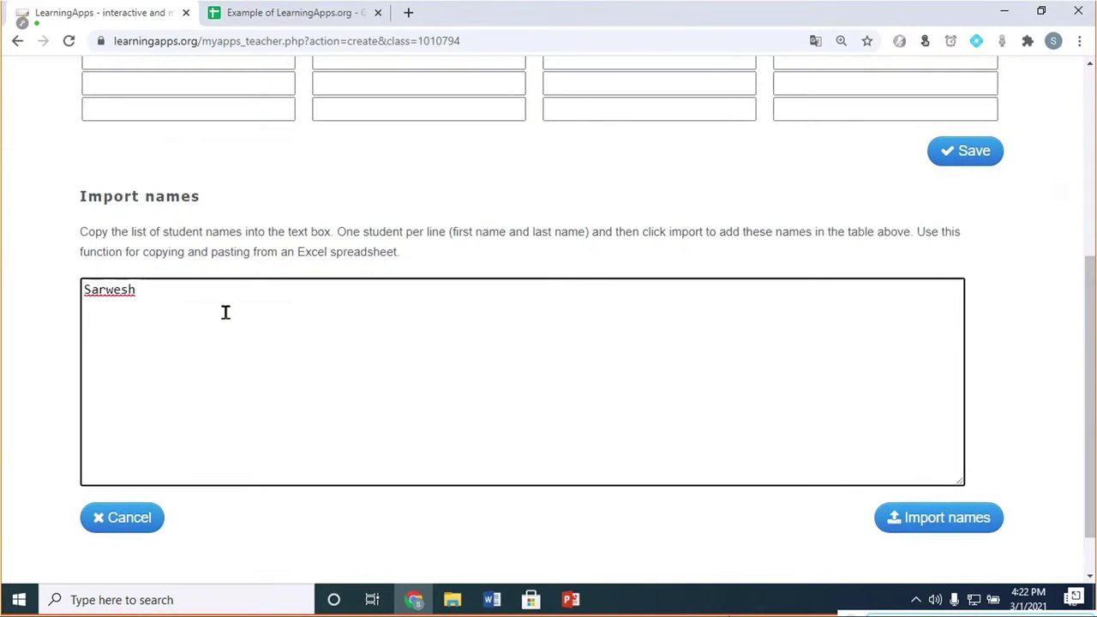
{"action": "type", "text": "a"}
{"action": "key", "text": "BackSpace"}
{"action": "type", "text": "Sarwesh"}
{"action": "key", "text": "Return"}
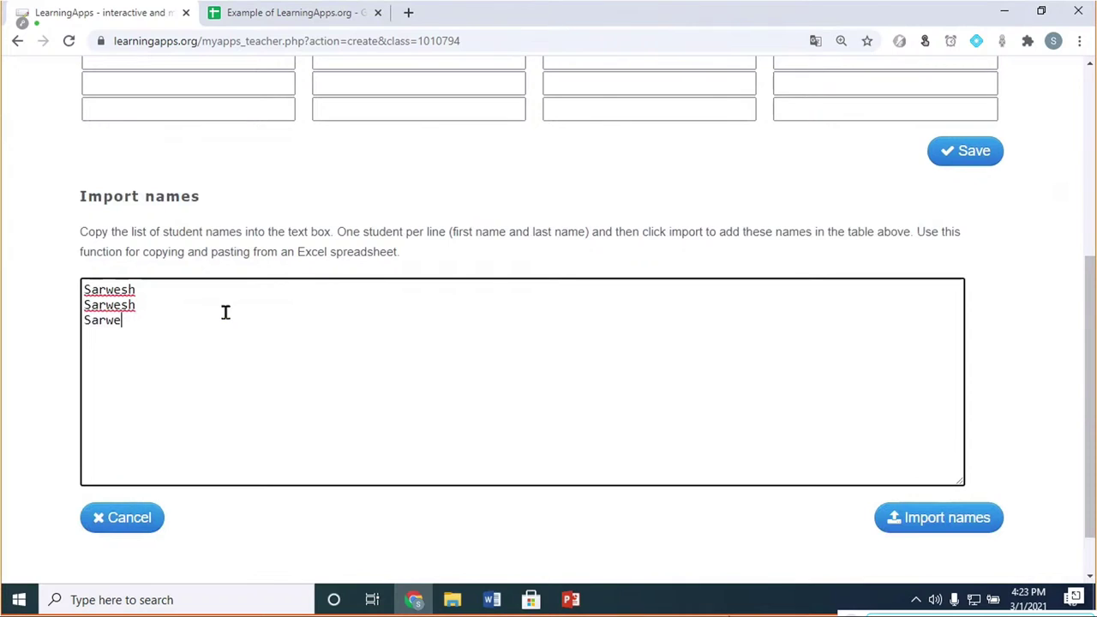
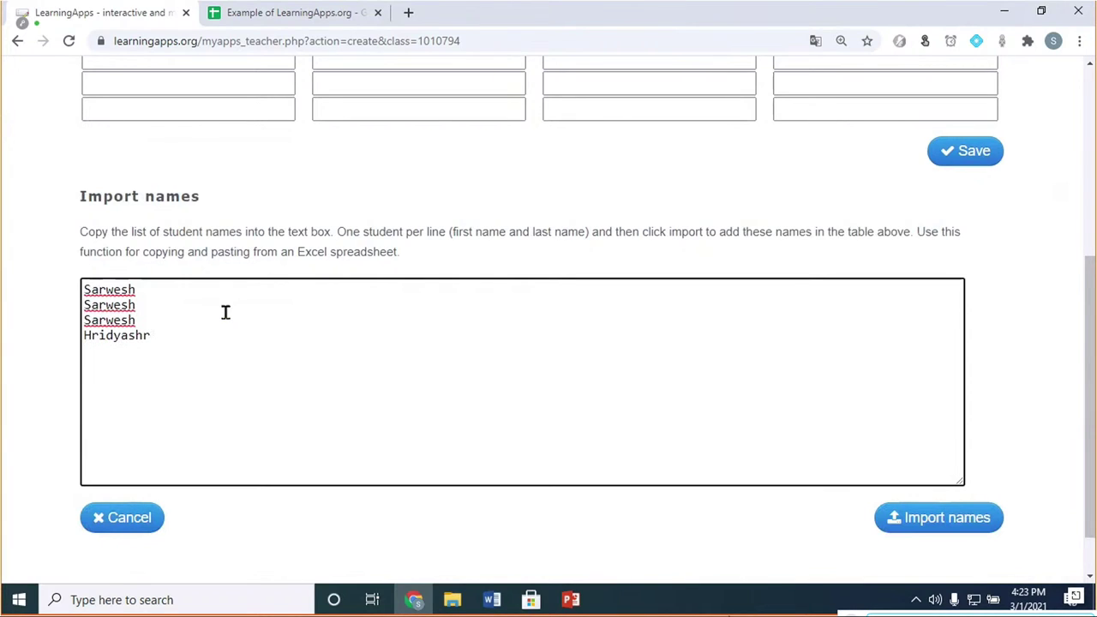
- Add the remaining student names and import the list into the Class-10 accounts table
{"action": "key", "text": "Return"}
{"action": "scroll", "coordinate": [539, 500], "scroll_direction": "down", "scroll_amount": 1}
{"action": "key", "text": "Return"}
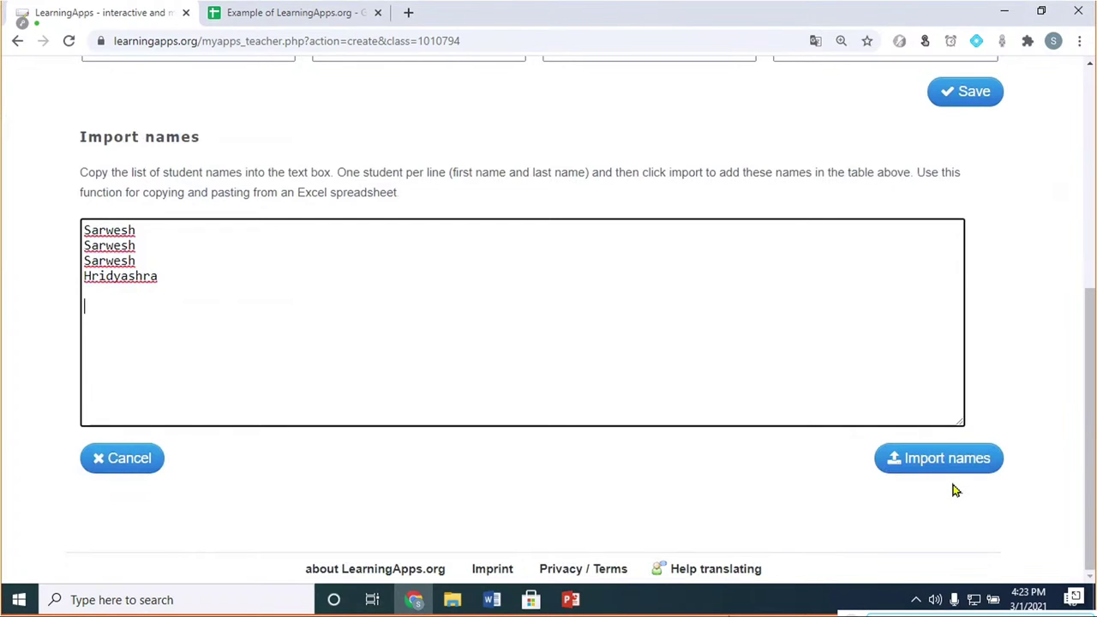
{"action": "left_click", "coordinate": [896, 463]}
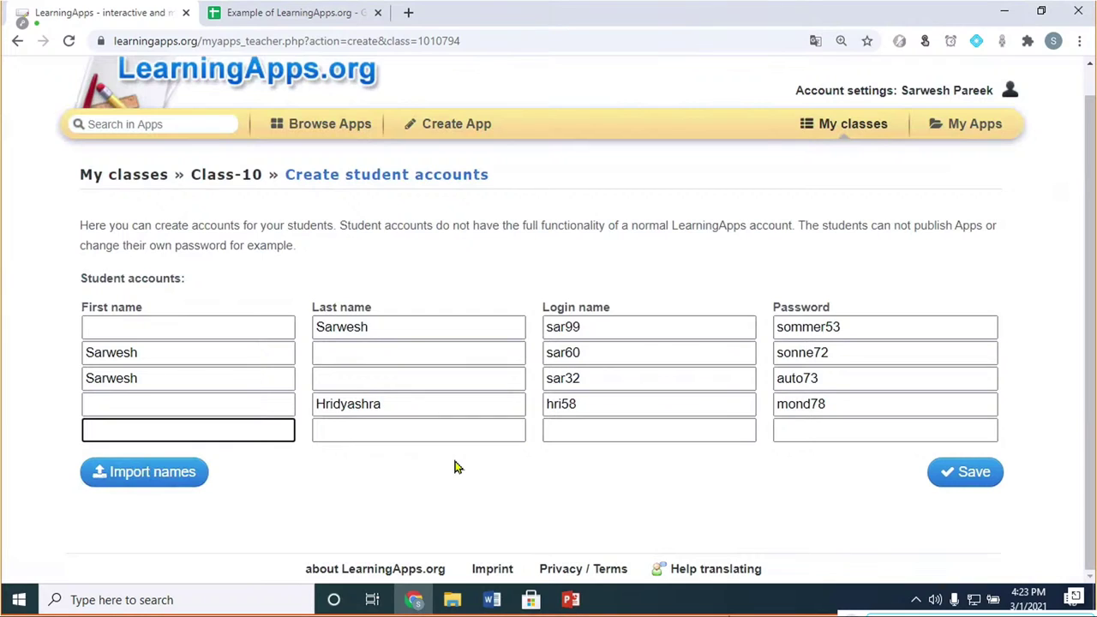
{"action": "scroll", "coordinate": [857, 540], "scroll_direction": "up", "scroll_amount": 1}
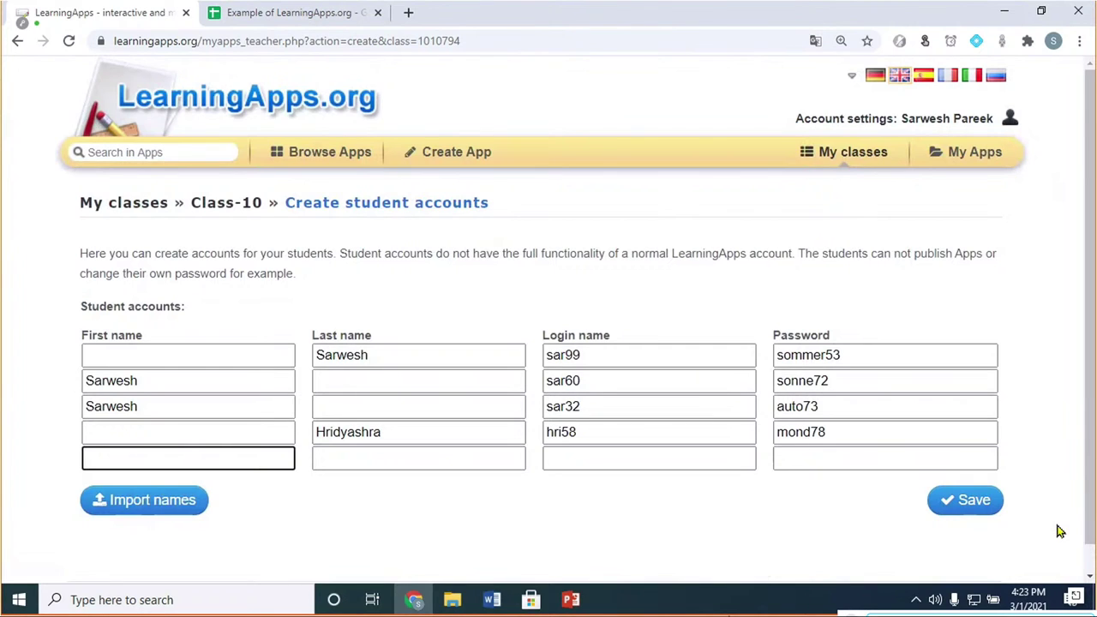
- Save the four student accounts, then open and cancel the printable account/password list
{"action": "left_click", "coordinate": [978, 505]}
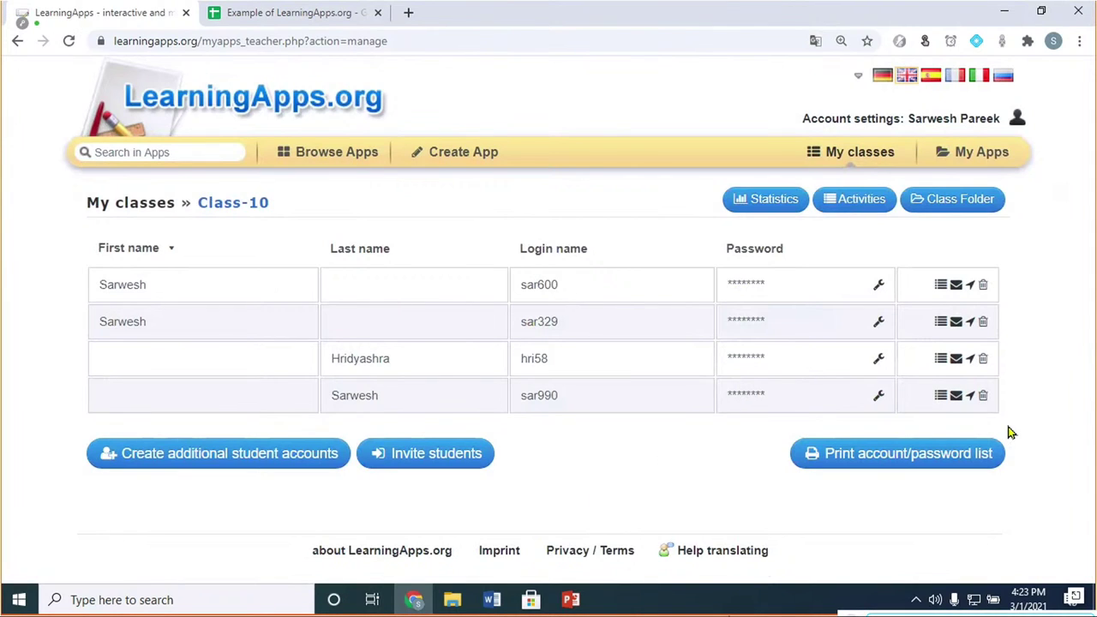
{"action": "left_click", "coordinate": [888, 466]}
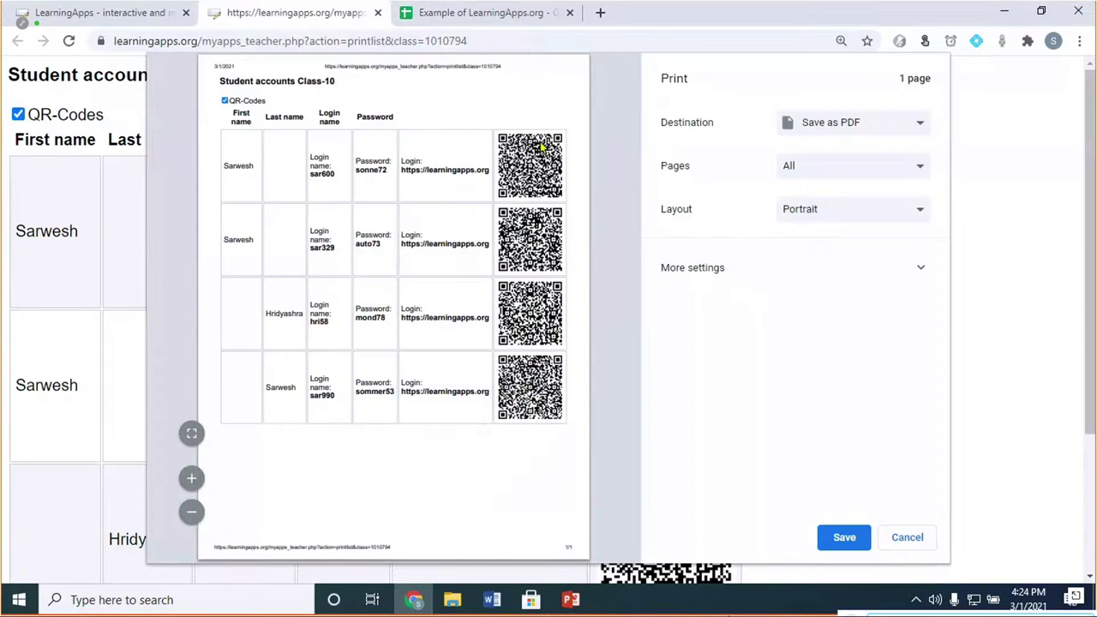
{"action": "left_click", "coordinate": [905, 540]}
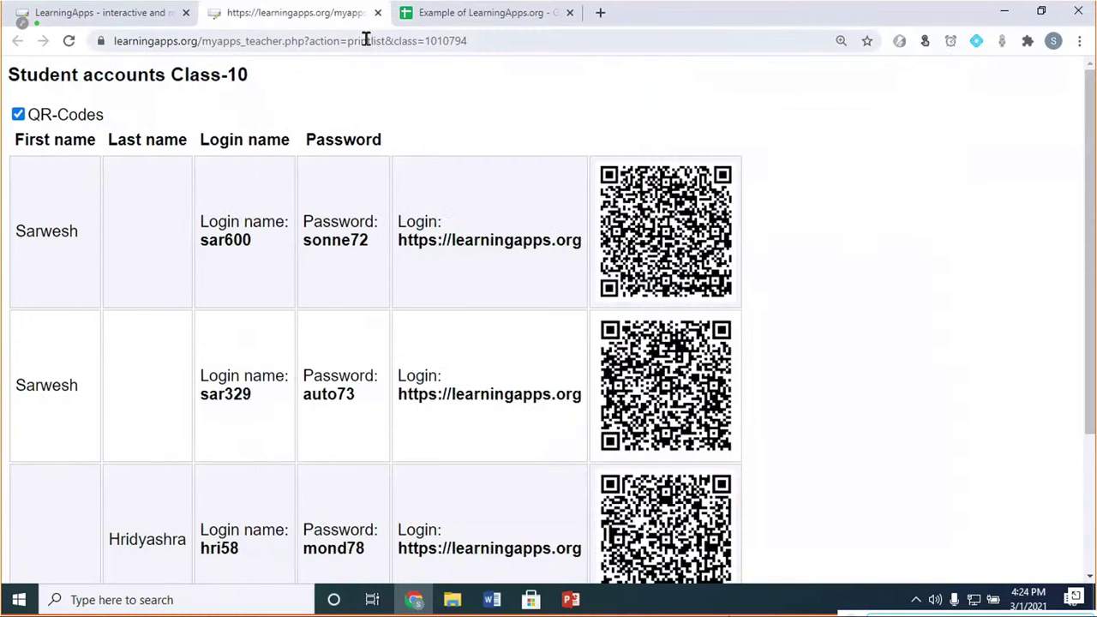
{"action": "left_click", "coordinate": [378, 12]}
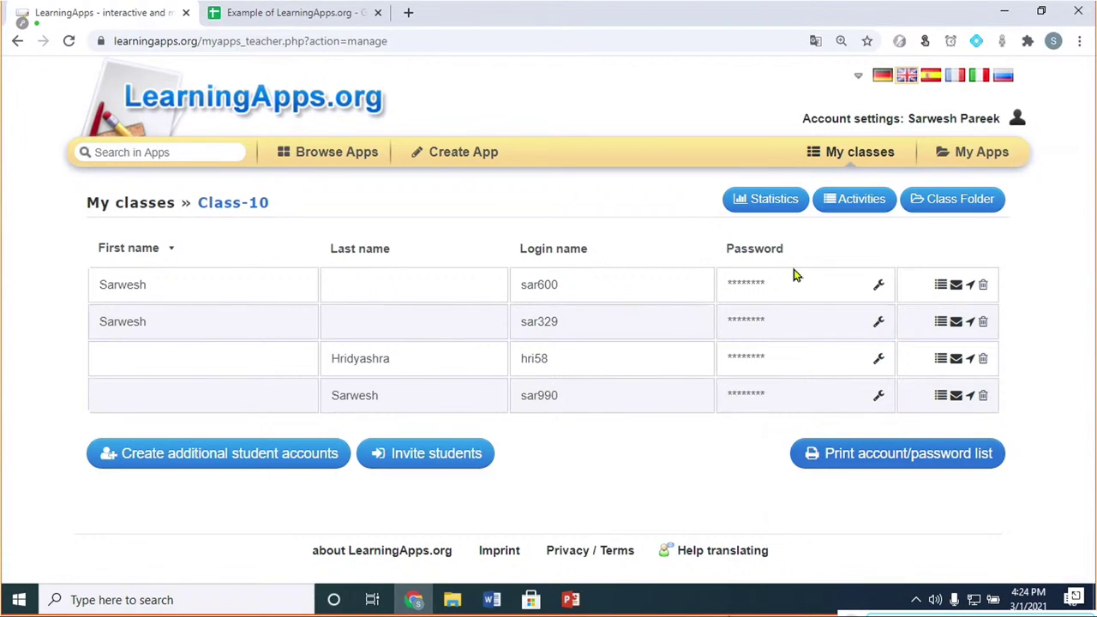
- Create a folder named Ciet in My Apps, open it and bring up the app chooser
{"action": "left_click", "coordinate": [964, 162]}
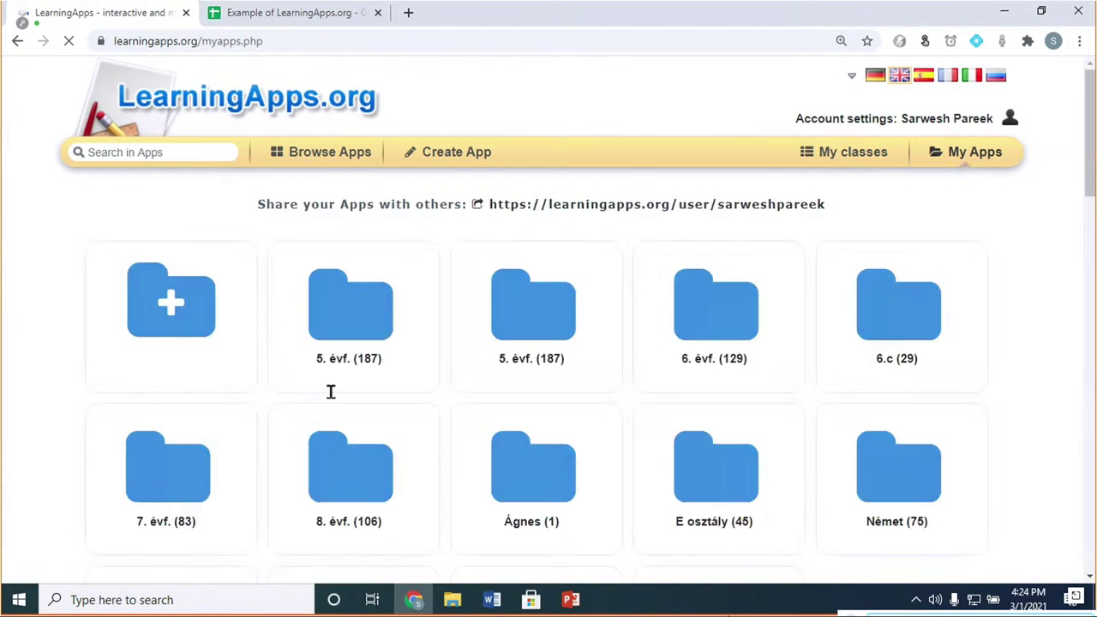
{"action": "left_click", "coordinate": [163, 306]}
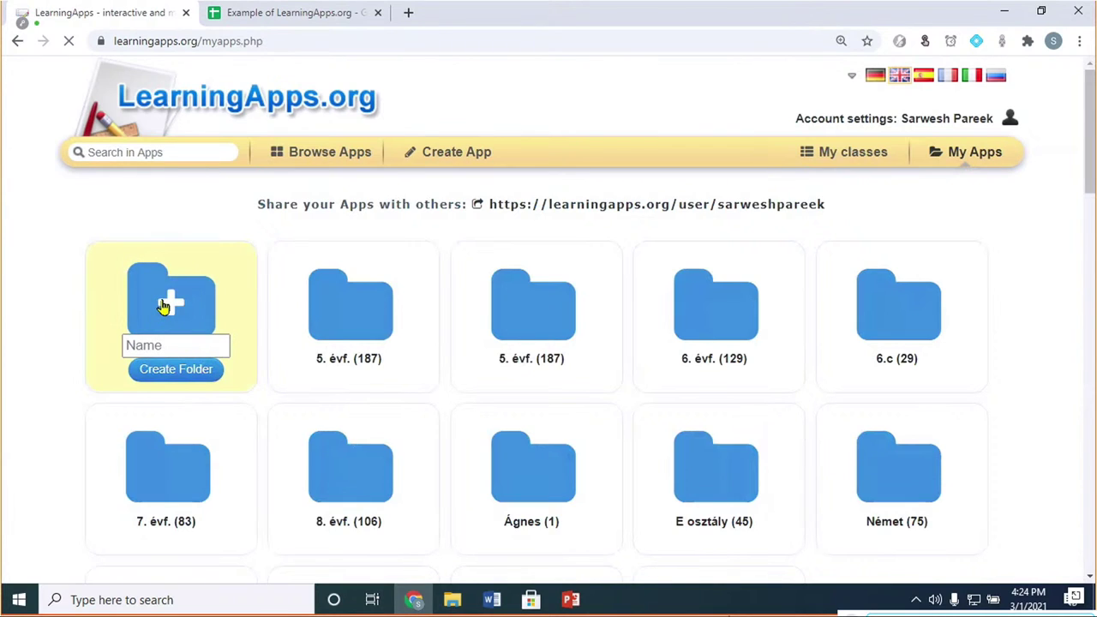
{"action": "left_click", "coordinate": [178, 380]}
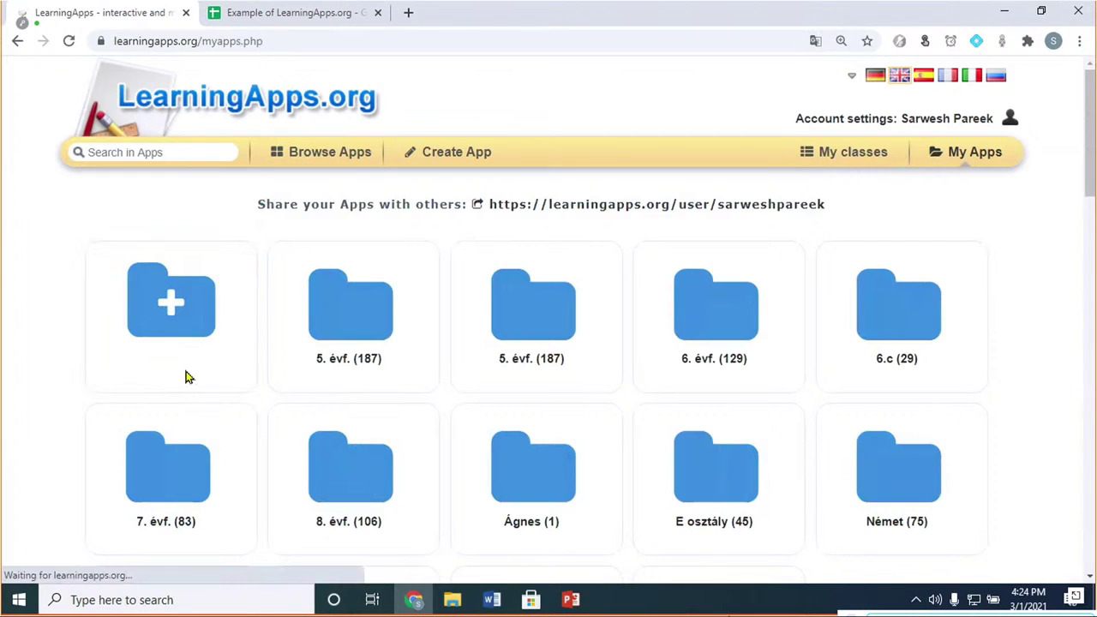
{"action": "left_click", "coordinate": [202, 351]}
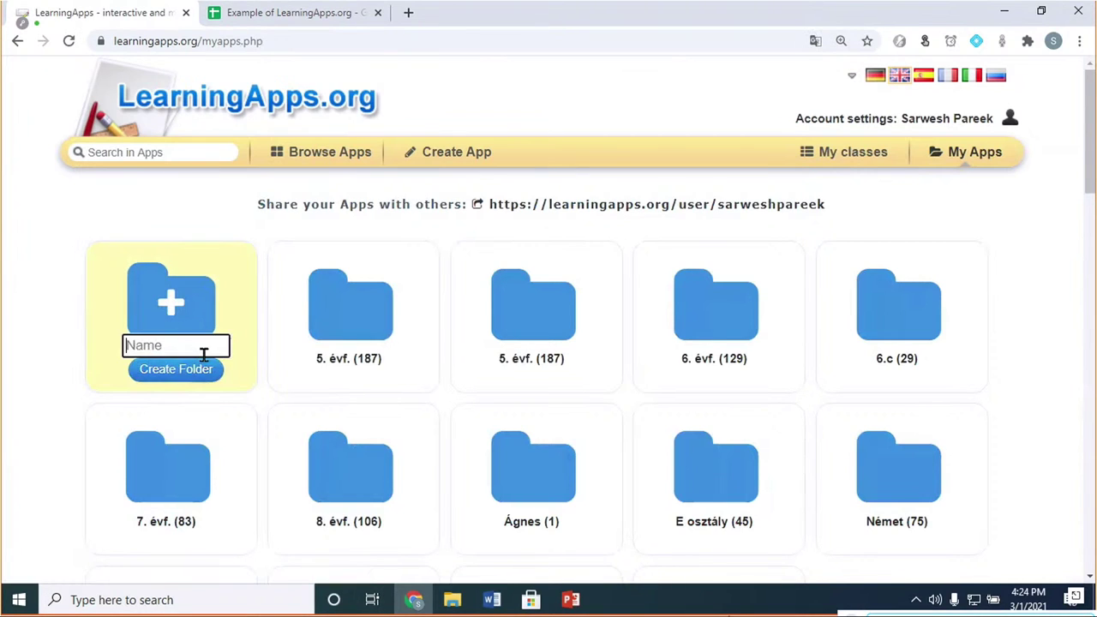
{"action": "type", "text": "Ciet"}
{"action": "left_click", "coordinate": [174, 372]}
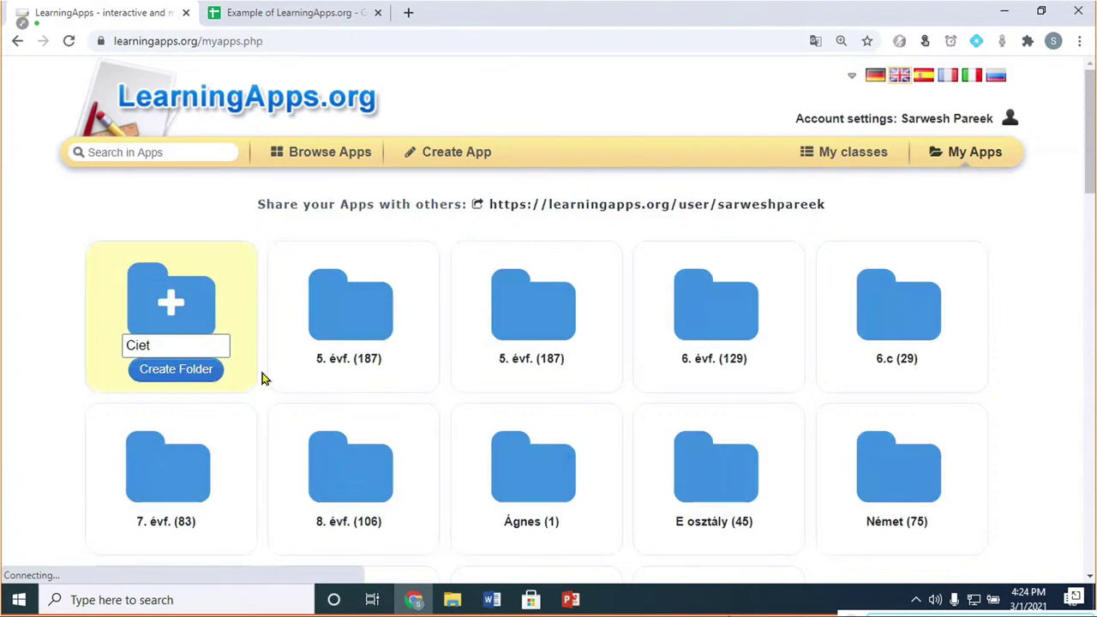
{"action": "scroll", "coordinate": [345, 405], "scroll_direction": "down", "scroll_amount": 1}
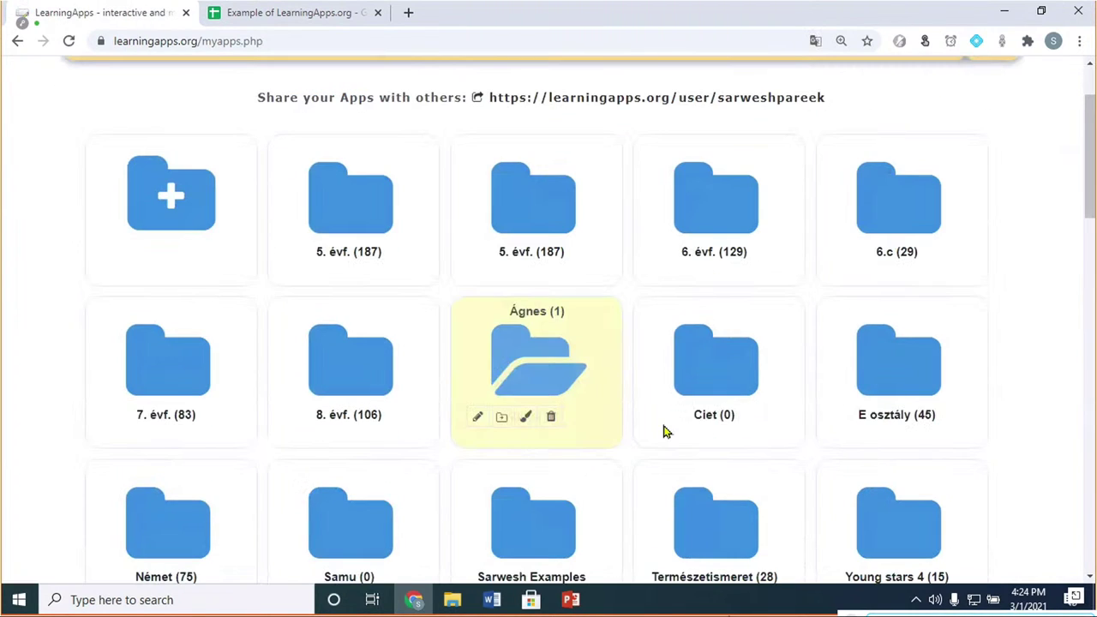
{"action": "left_click", "coordinate": [711, 378]}
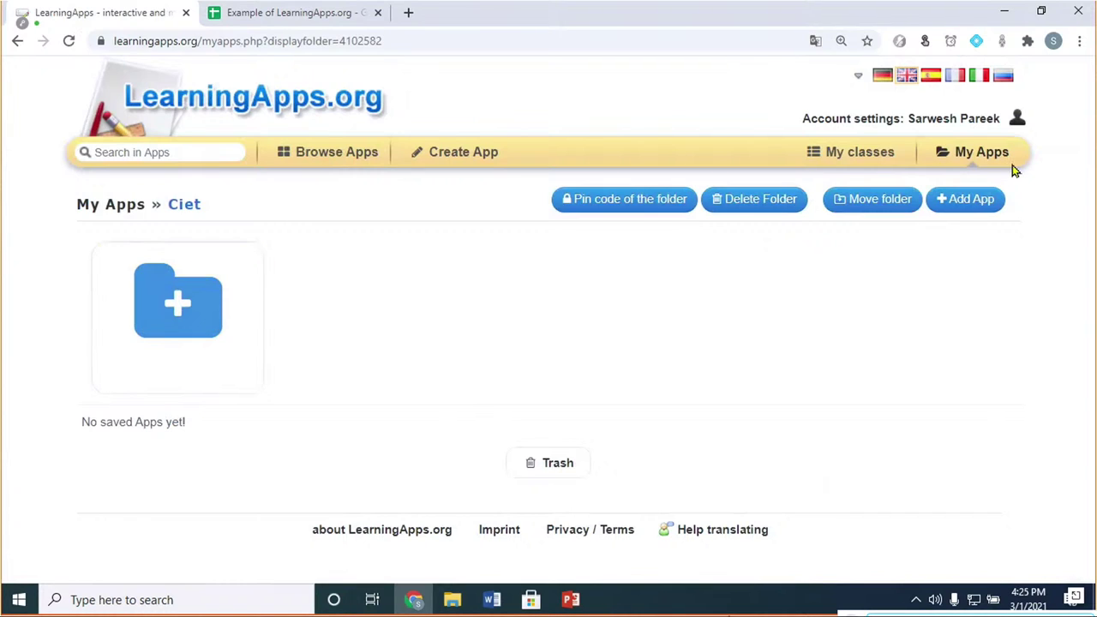
{"action": "left_click", "coordinate": [951, 206]}
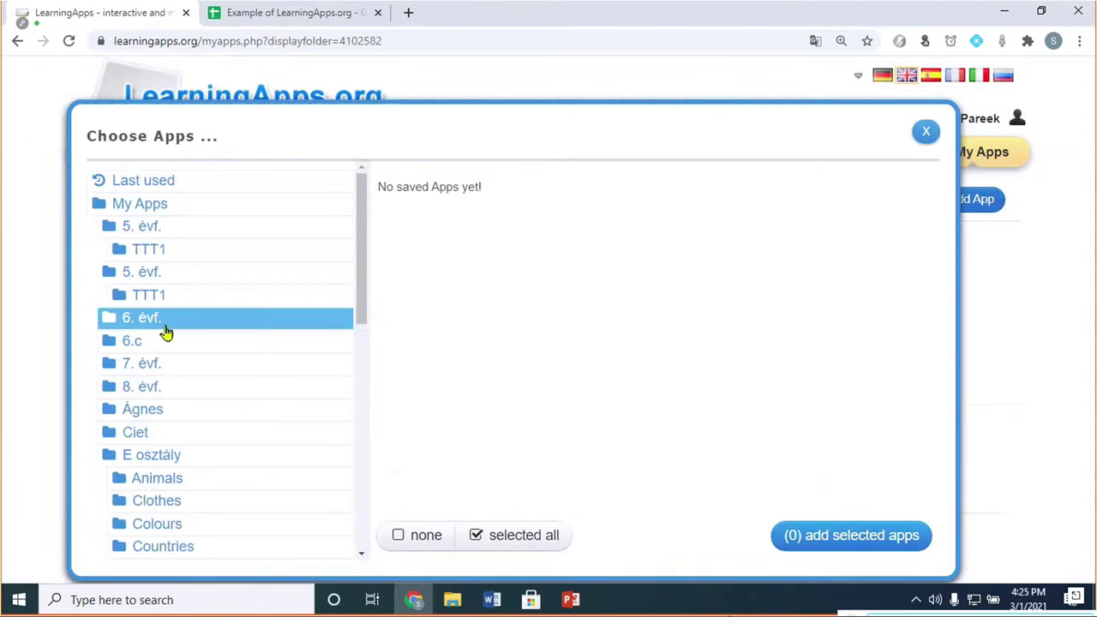
- Add the red-beads Colours app from the E osztály Colours folder to Ciet
{"action": "scroll", "coordinate": [166, 332], "scroll_direction": "down", "scroll_amount": 2}
{"action": "scroll", "coordinate": [192, 436], "scroll_direction": "down", "scroll_amount": 1}
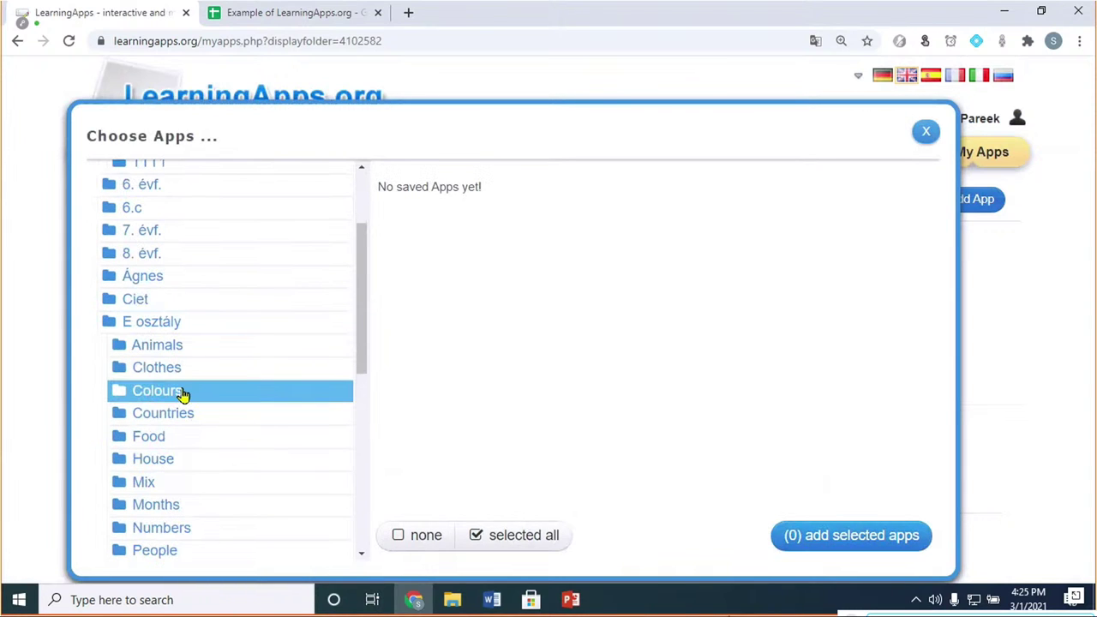
{"action": "left_click", "coordinate": [180, 375]}
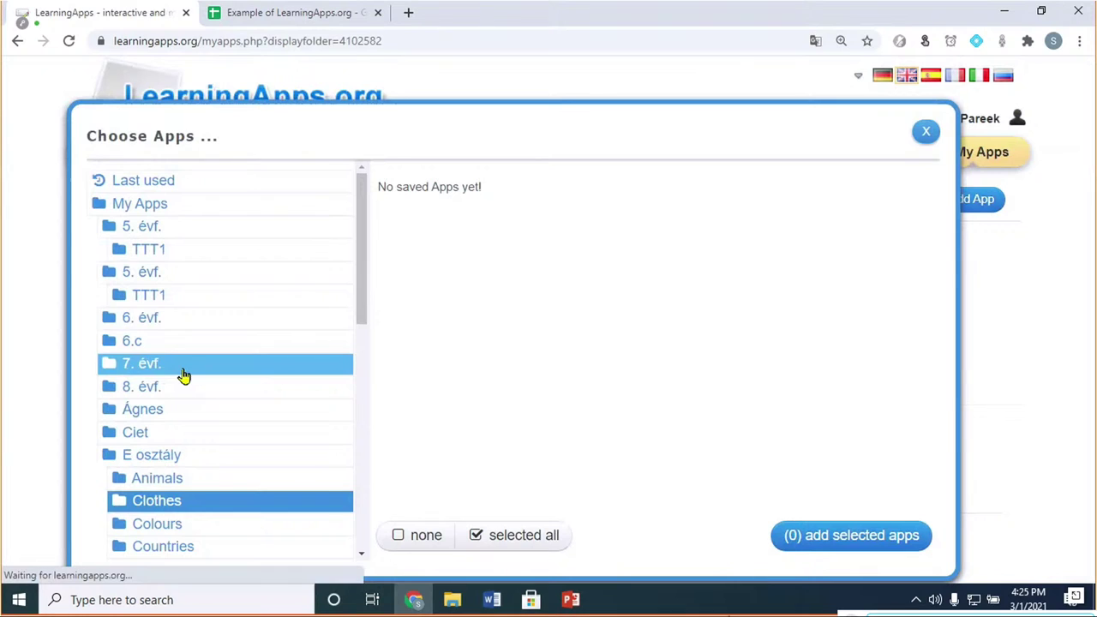
{"action": "left_click", "coordinate": [180, 485]}
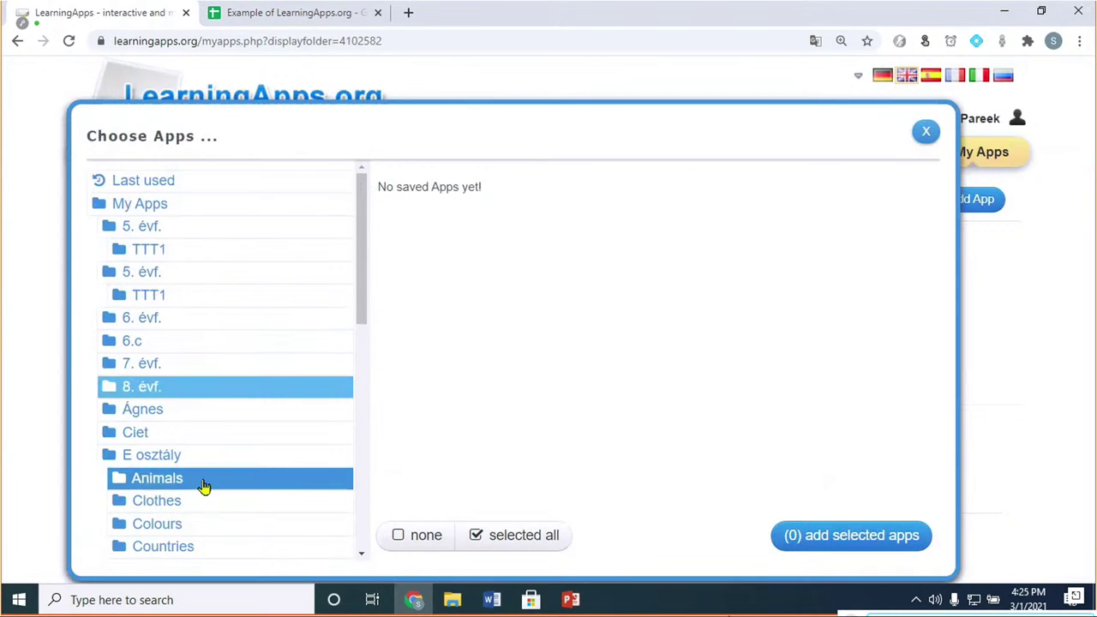
{"action": "scroll", "coordinate": [180, 463], "scroll_direction": "down", "scroll_amount": 1}
{"action": "left_click", "coordinate": [167, 446]}
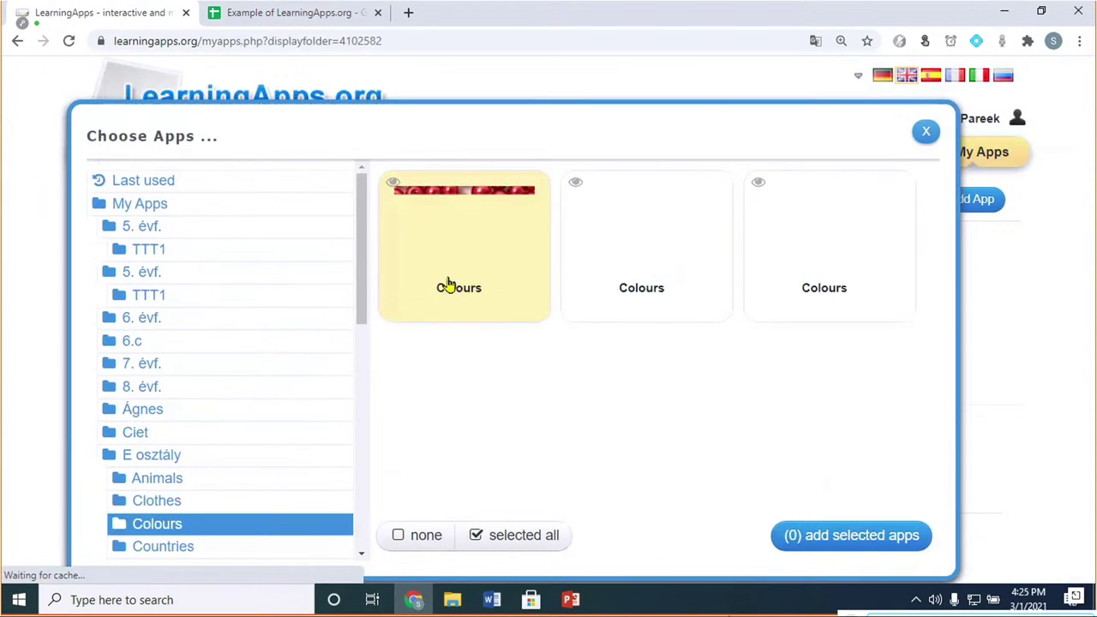
{"action": "left_click", "coordinate": [468, 248]}
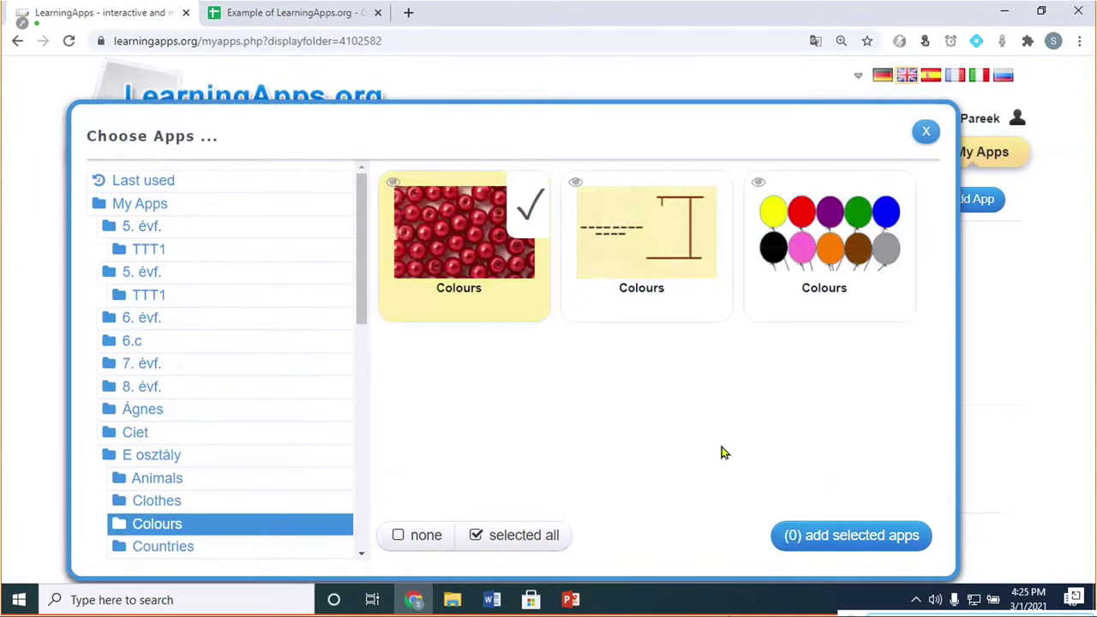
{"action": "left_click", "coordinate": [845, 540]}
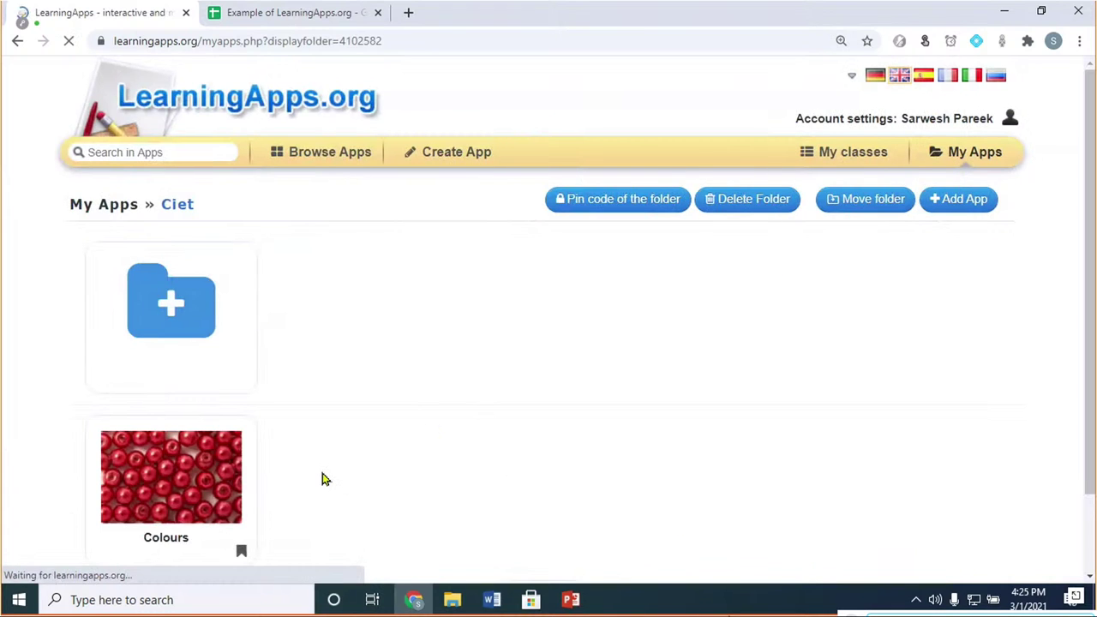
{"action": "scroll", "coordinate": [343, 445], "scroll_direction": "down", "scroll_amount": 1}
{"action": "scroll", "coordinate": [360, 419], "scroll_direction": "down", "scroll_amount": 1}
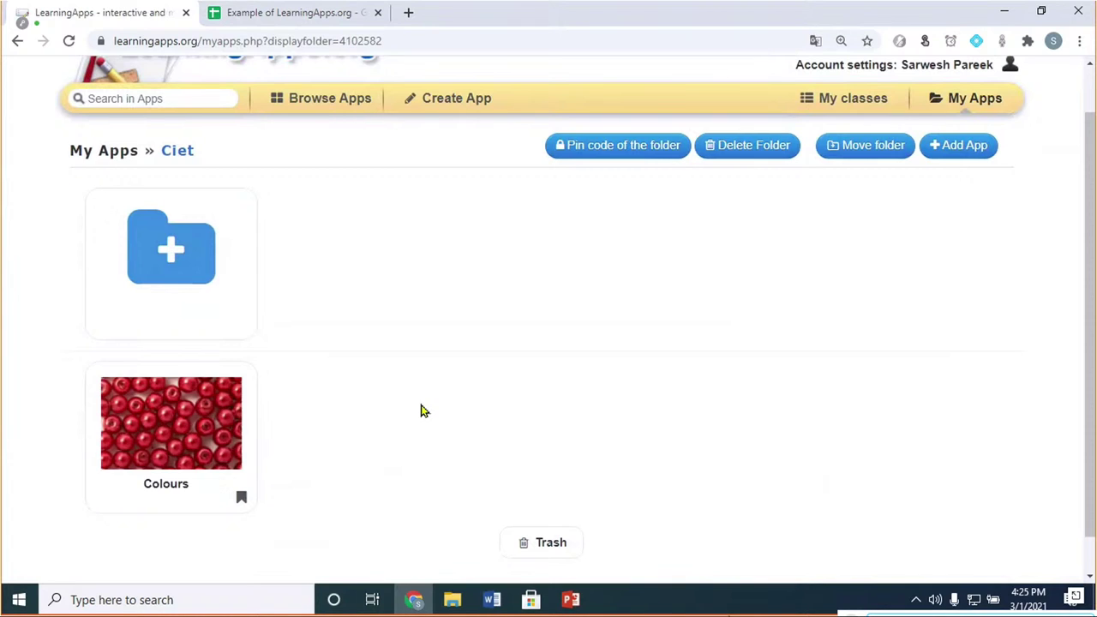
{"action": "scroll", "coordinate": [420, 412], "scroll_direction": "up", "scroll_amount": 2}
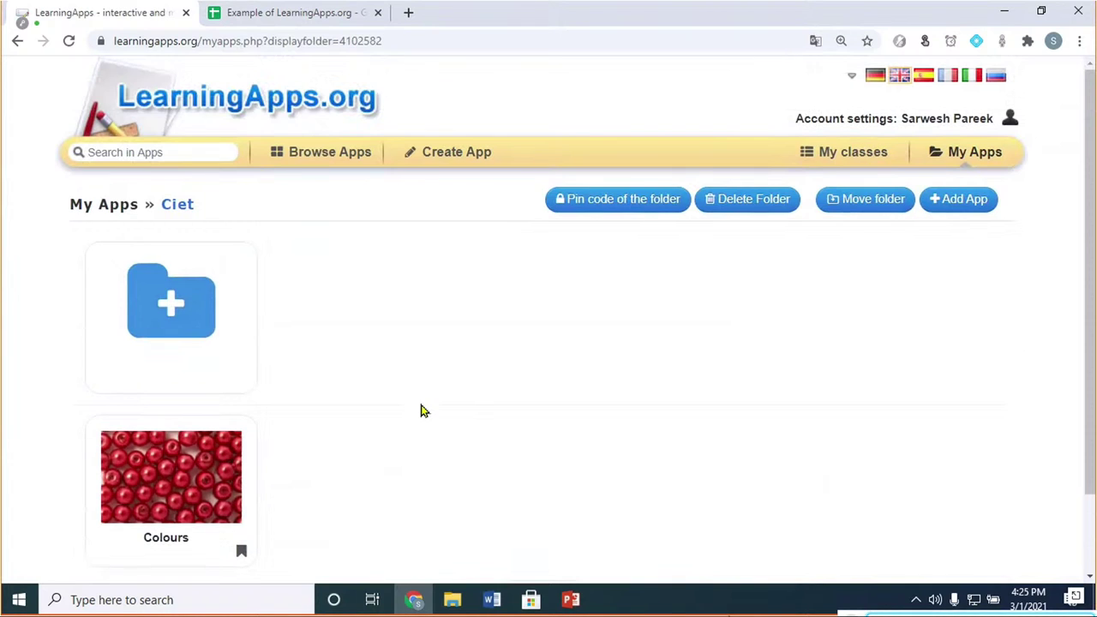
- Filter public apps to image apps at secondary level and above, then go to Create App
{"action": "left_click", "coordinate": [338, 159]}
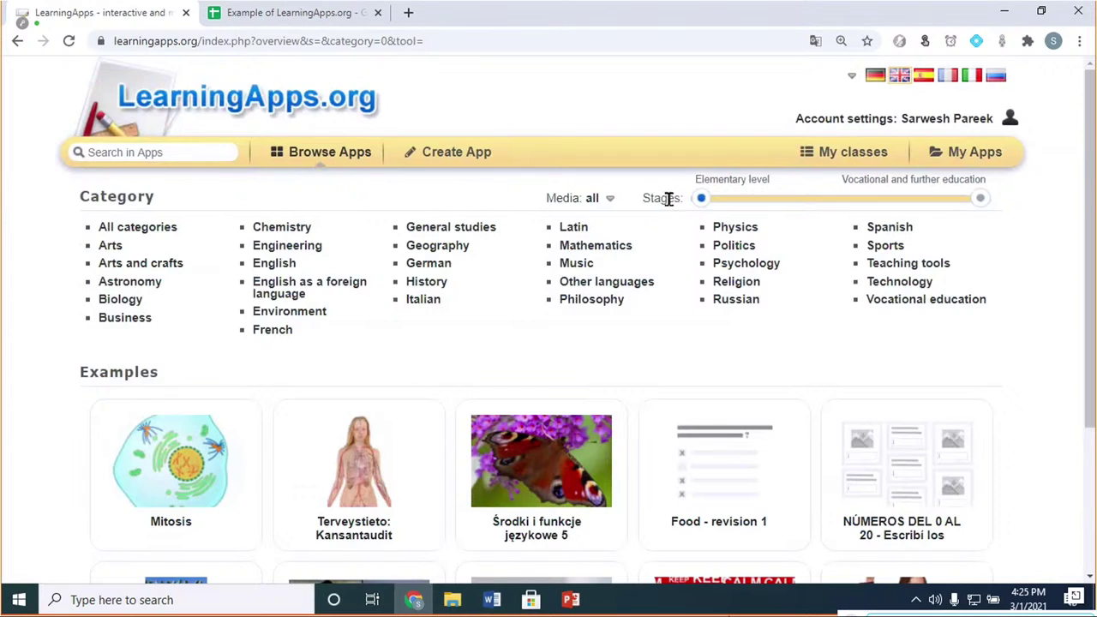
{"action": "left_click", "coordinate": [612, 203]}
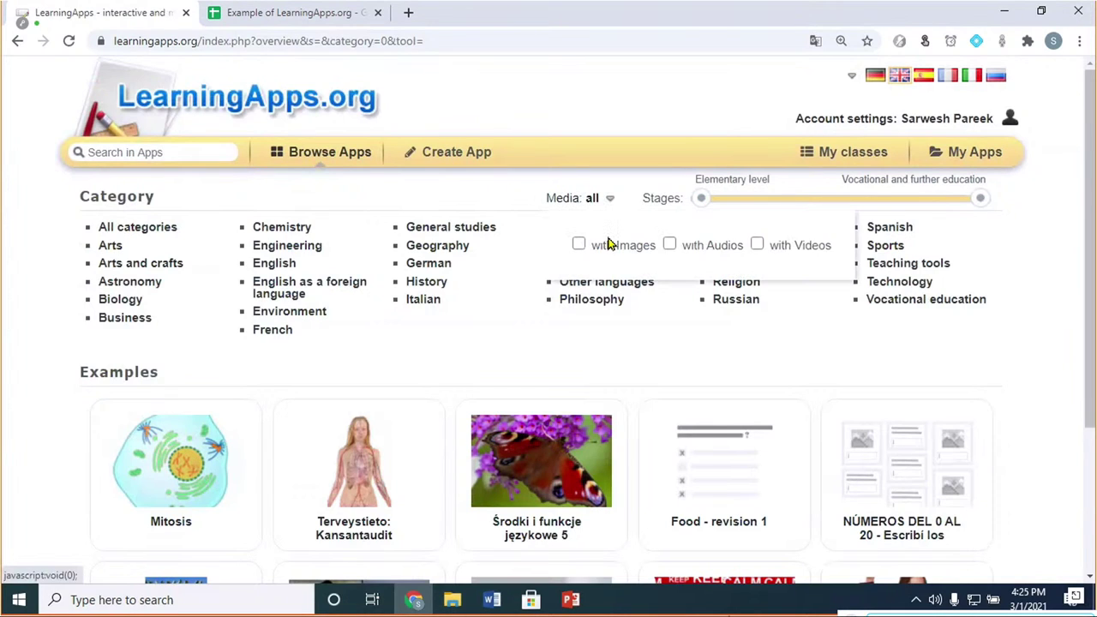
{"action": "left_click", "coordinate": [579, 245]}
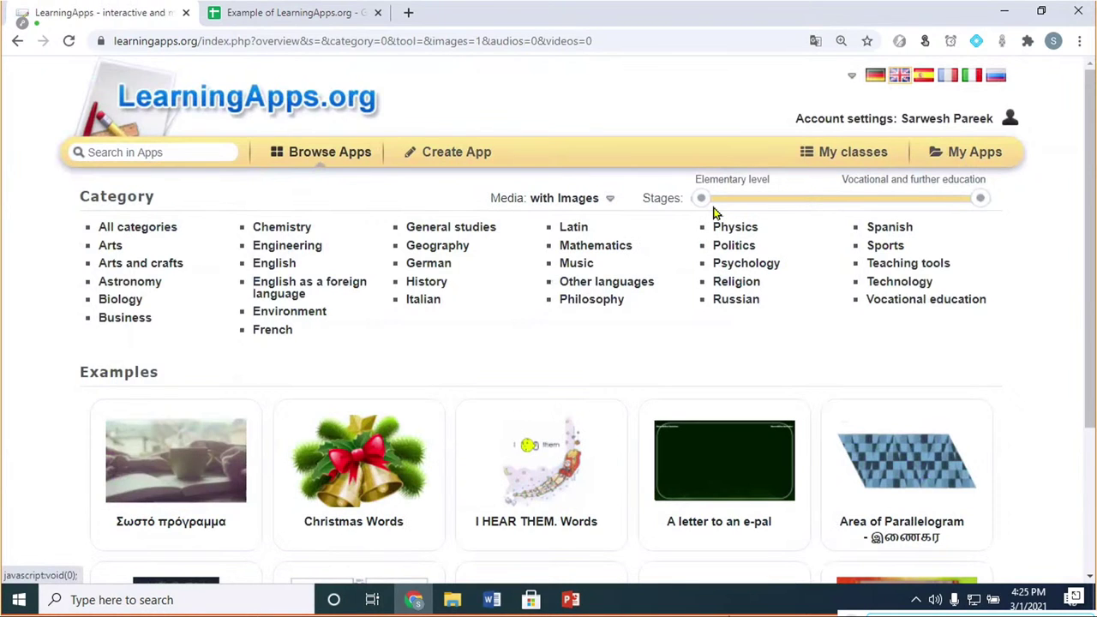
{"action": "left_click_drag", "start_coordinate": [702, 199], "coordinate": [679, 219]}
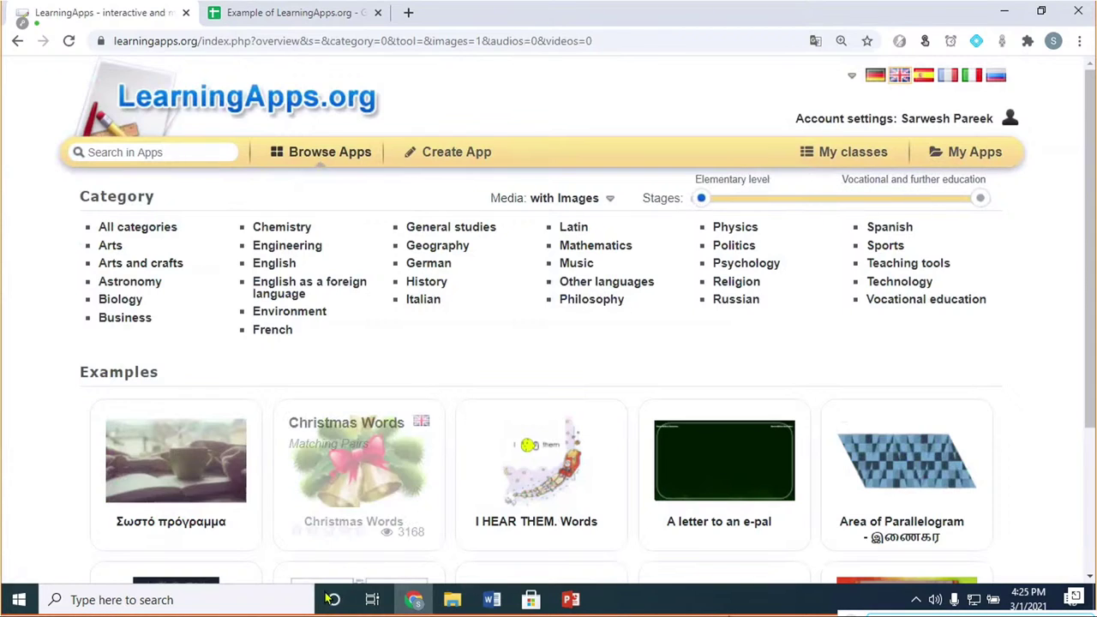
{"action": "left_click", "coordinate": [439, 159]}
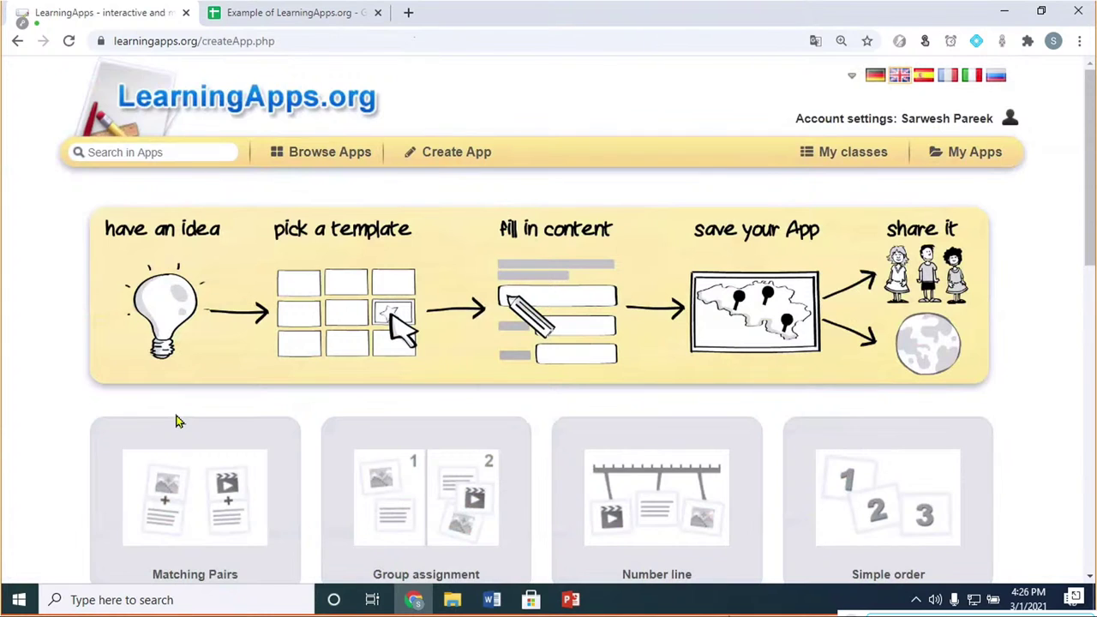
- Preview the Matching Pairs Example 2 perimeter app, then start a new Matching Pairs app
{"action": "scroll", "coordinate": [176, 421], "scroll_direction": "down", "scroll_amount": 3}
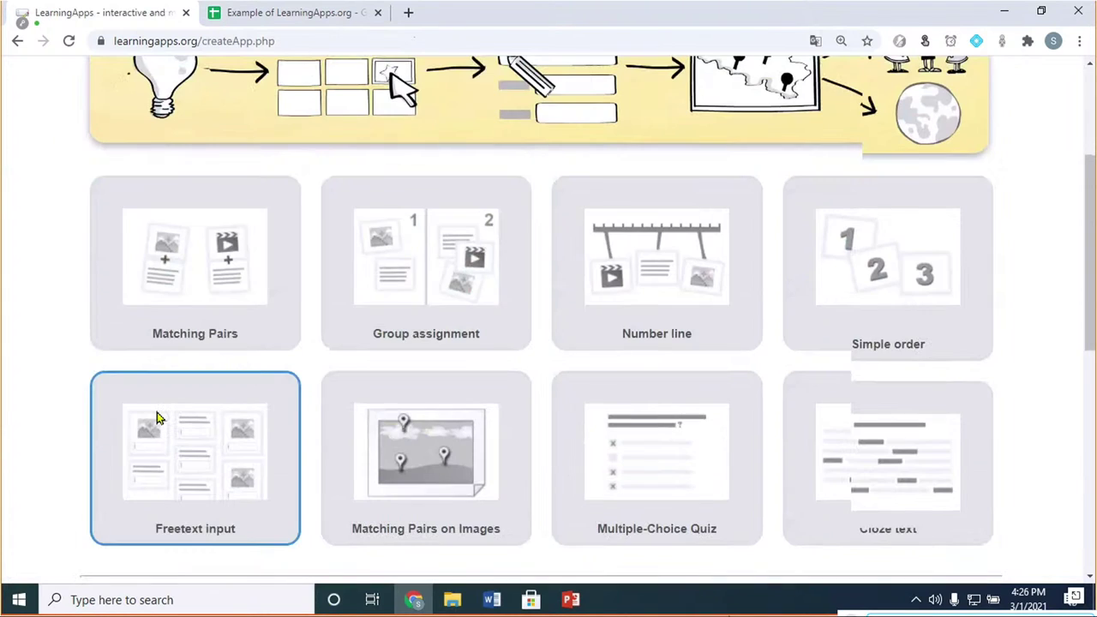
{"action": "scroll", "coordinate": [229, 253], "scroll_direction": "down", "scroll_amount": 1}
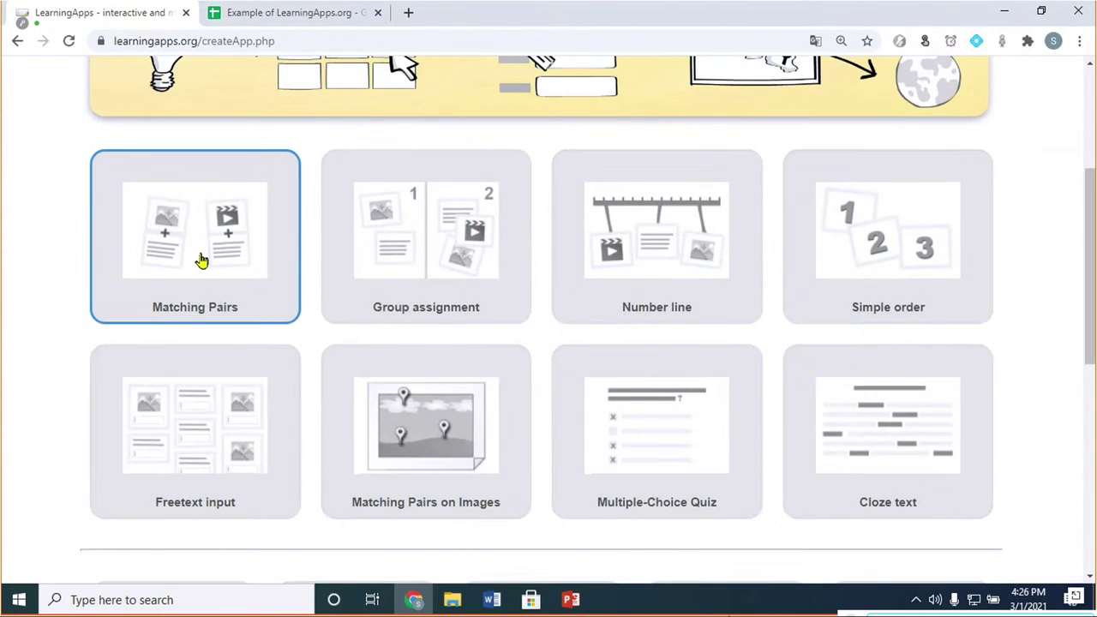
{"action": "left_click", "coordinate": [202, 260]}
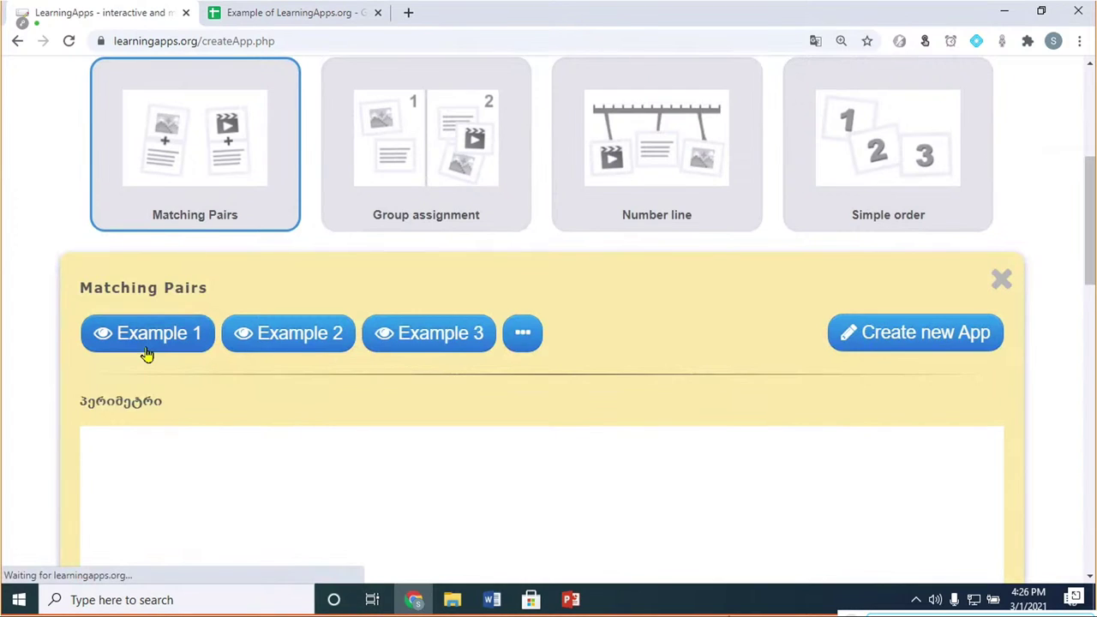
{"action": "left_click", "coordinate": [260, 352]}
{"action": "scroll", "coordinate": [890, 312], "scroll_direction": "down", "scroll_amount": 1}
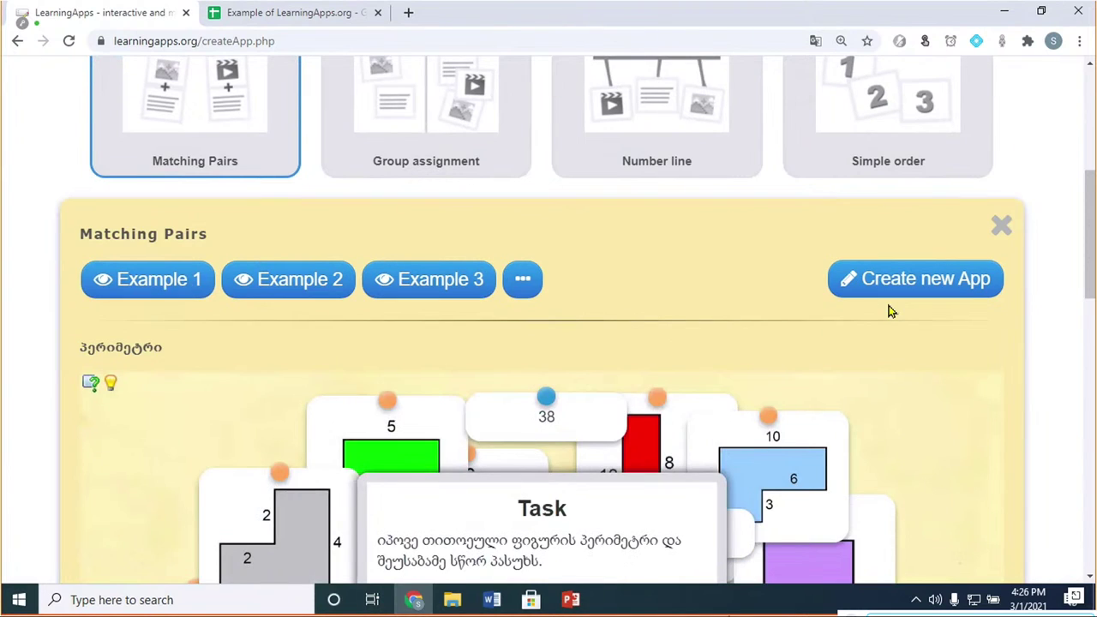
{"action": "scroll", "coordinate": [532, 380], "scroll_direction": "down", "scroll_amount": 2}
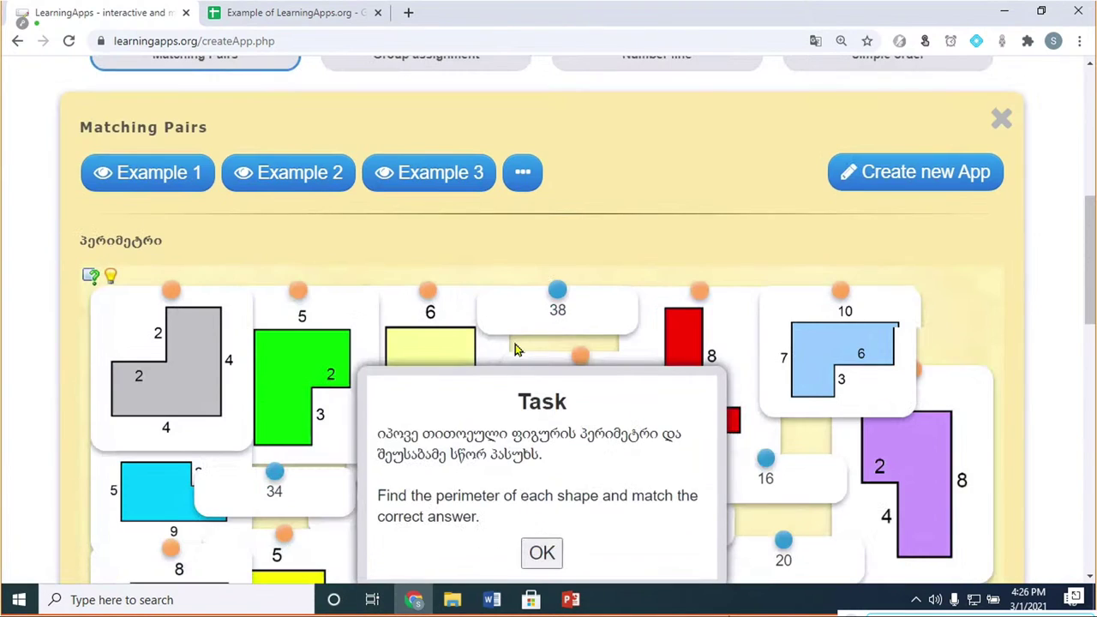
{"action": "scroll", "coordinate": [695, 354], "scroll_direction": "down", "scroll_amount": 1}
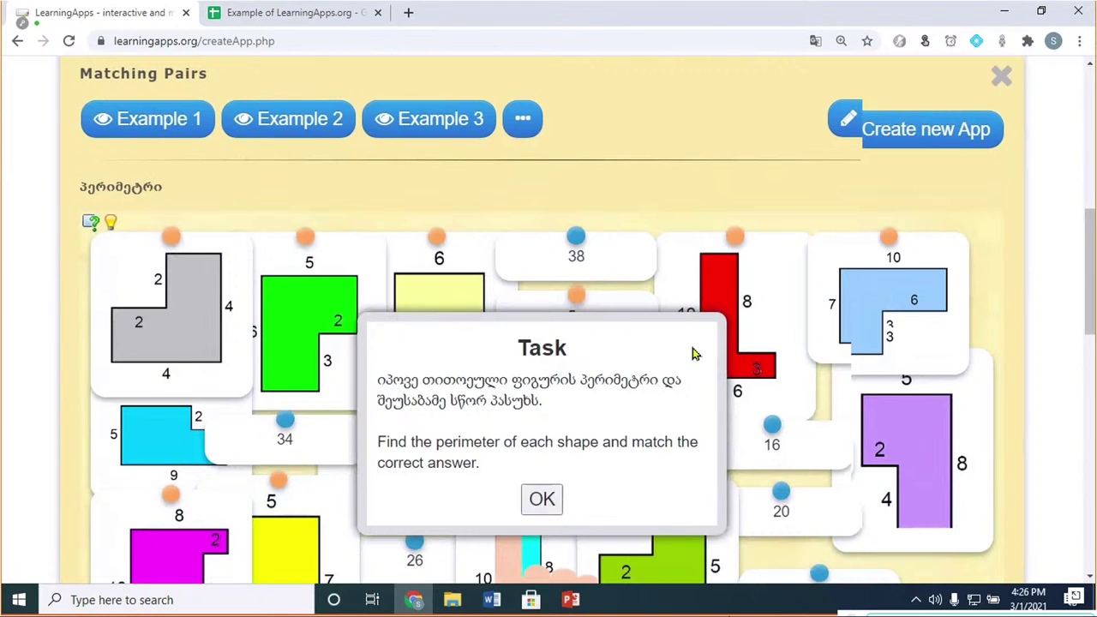
{"action": "scroll", "coordinate": [408, 388], "scroll_direction": "down", "scroll_amount": 1}
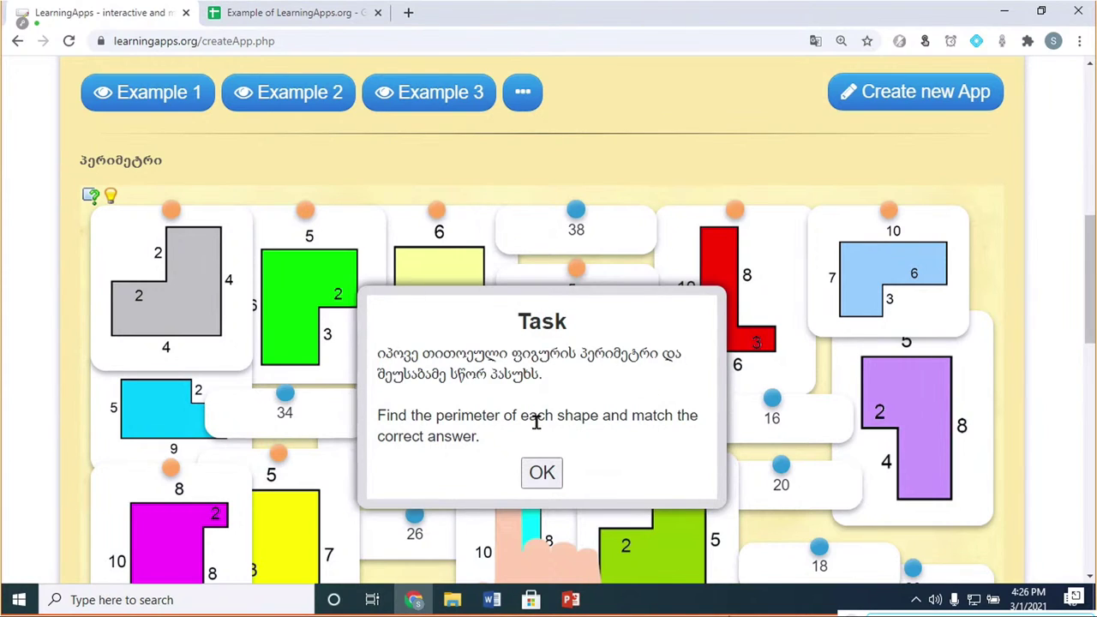
{"action": "left_click", "coordinate": [542, 473]}
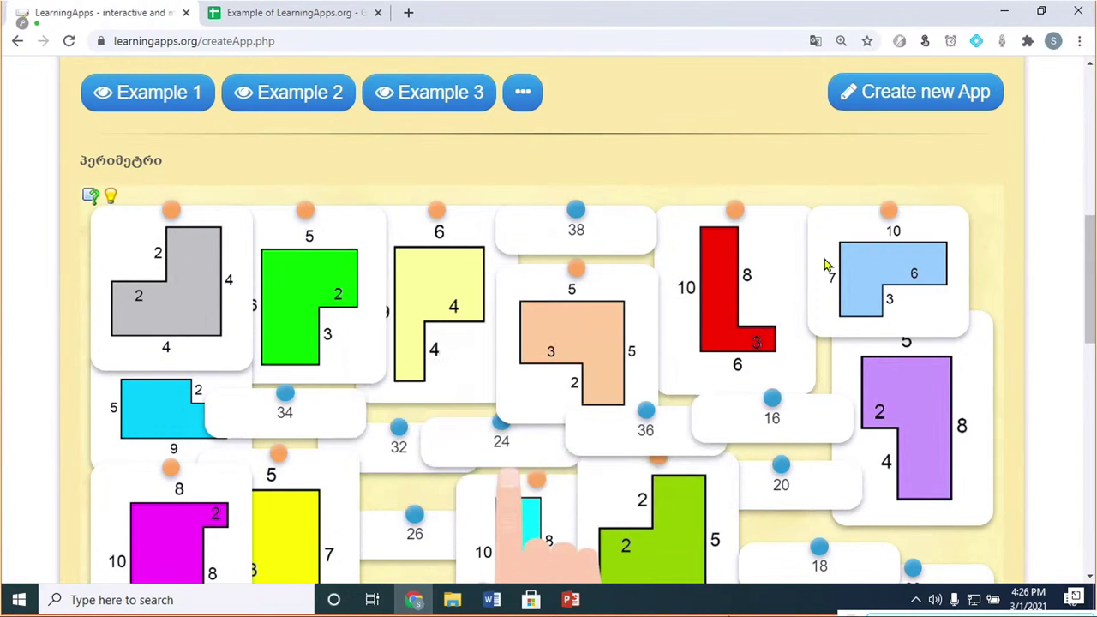
{"action": "scroll", "coordinate": [892, 241], "scroll_direction": "up", "scroll_amount": 2}
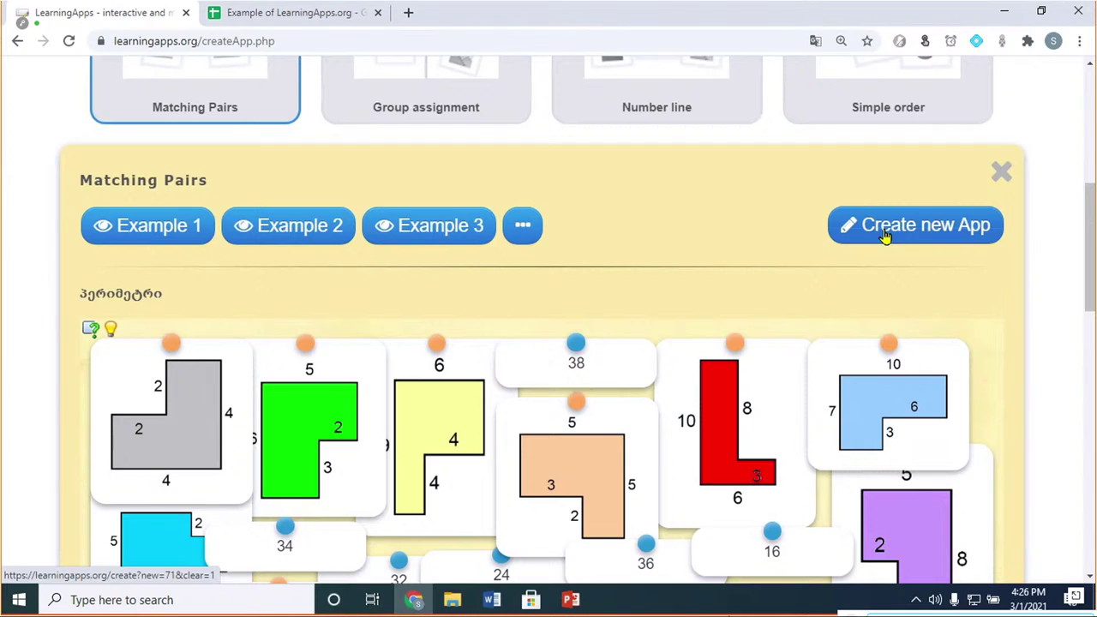
{"action": "left_click", "coordinate": [885, 237]}
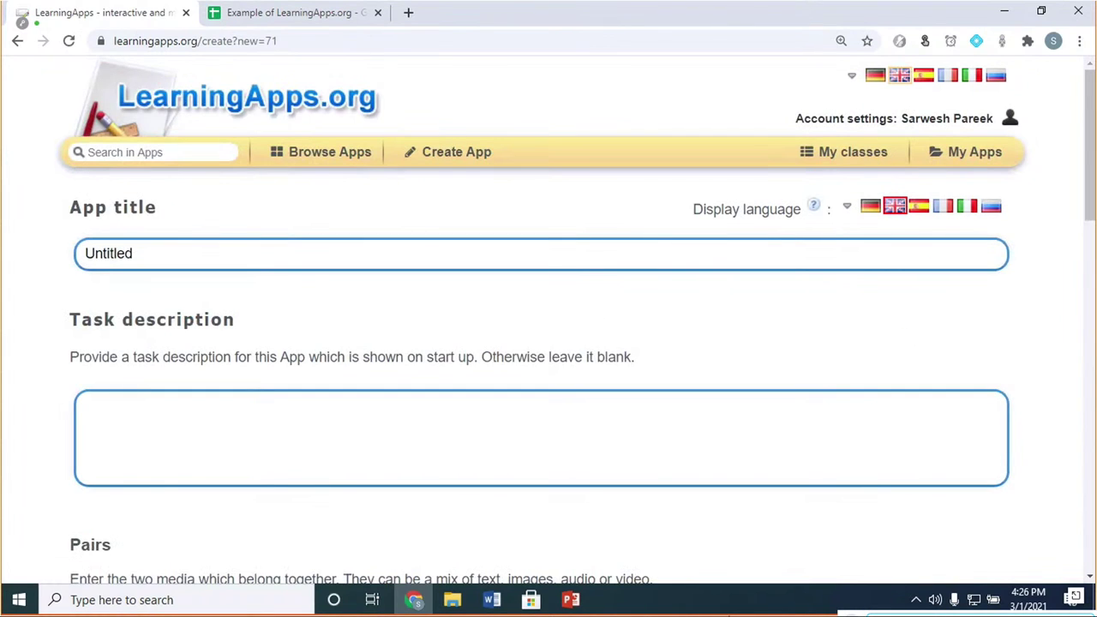
- Select the placeholder title 'Untitled' in the App title field
{"action": "left_click_drag", "start_coordinate": [163, 260], "coordinate": [54, 265]}
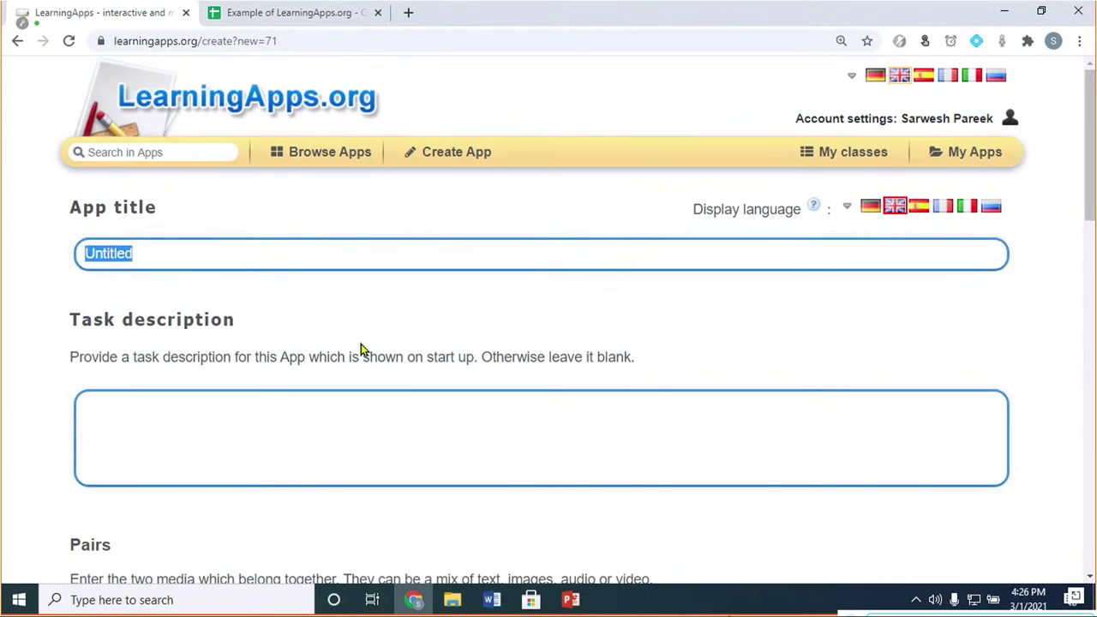
- Copy the heading 'Match the organs with their pictures' from cell D1 of the example spreadsheet
{"action": "left_click", "coordinate": [288, 17]}
{"action": "scroll", "coordinate": [486, 335], "scroll_direction": "up", "scroll_amount": 5}
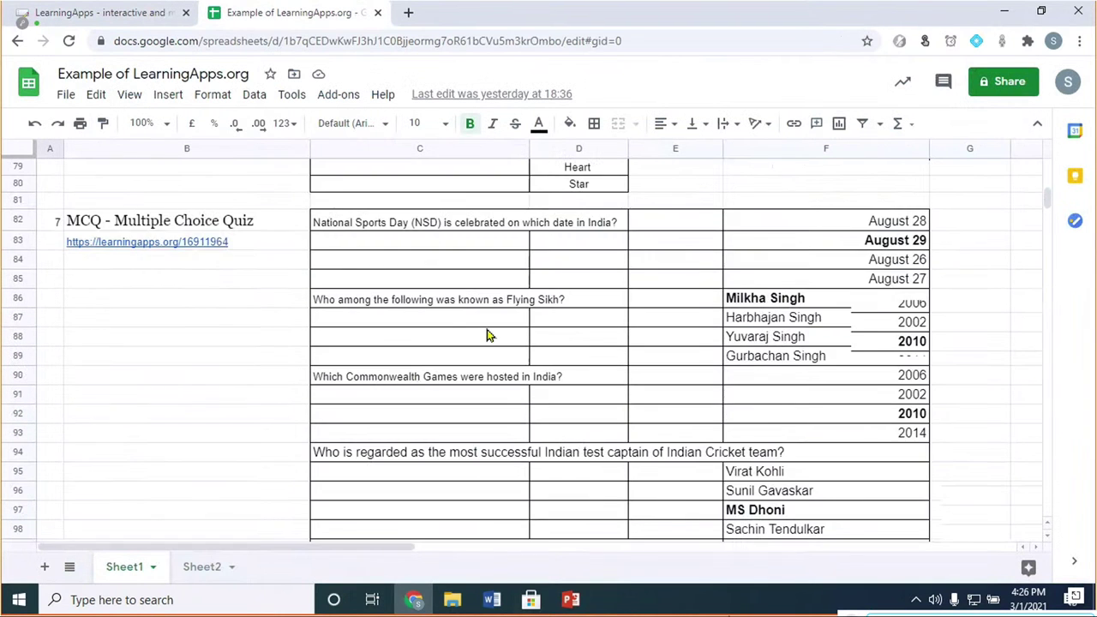
{"action": "scroll", "coordinate": [486, 336], "scroll_direction": "up", "scroll_amount": 6}
{"action": "scroll", "coordinate": [489, 335], "scroll_direction": "up", "scroll_amount": 8}
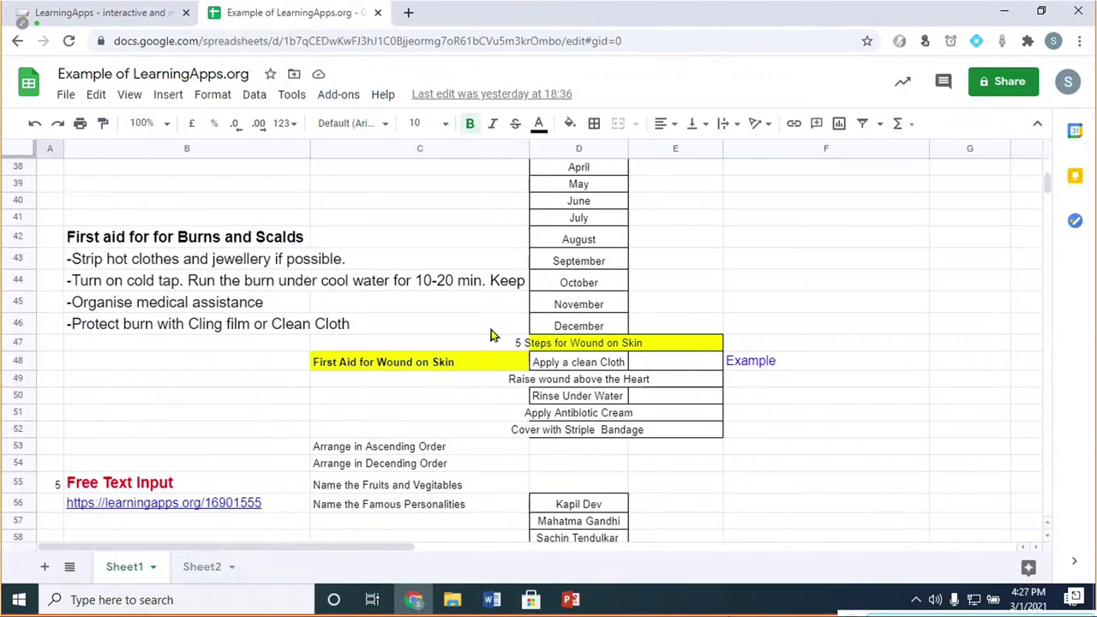
{"action": "scroll", "coordinate": [489, 331], "scroll_direction": "up", "scroll_amount": 6}
{"action": "scroll", "coordinate": [485, 328], "scroll_direction": "up", "scroll_amount": 7}
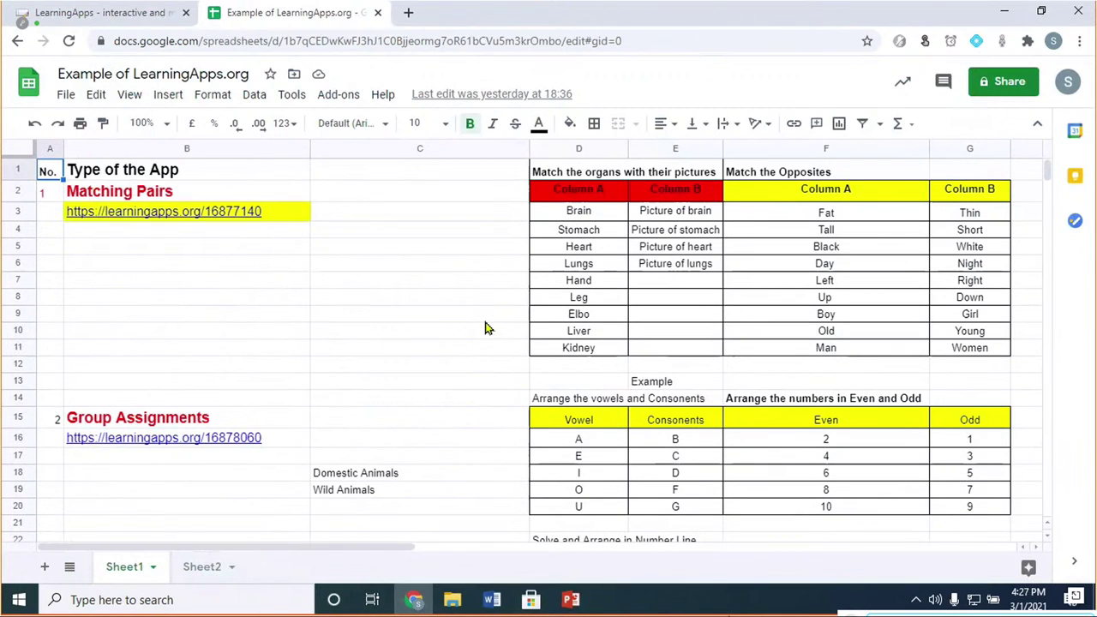
{"action": "left_click", "coordinate": [581, 174]}
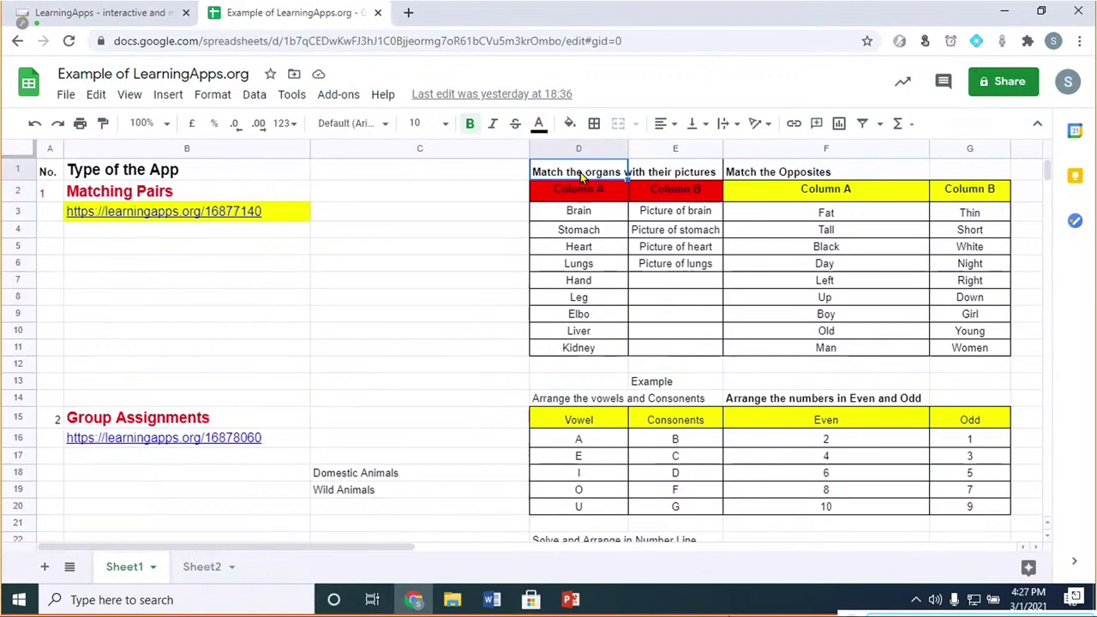
{"action": "left_click", "coordinate": [99, 13]}
- Paste 'Match the organs with their pictures' as the app title
{"action": "left_click", "coordinate": [279, 249]}
{"action": "type", "text": "Match the organs with their pictures"}
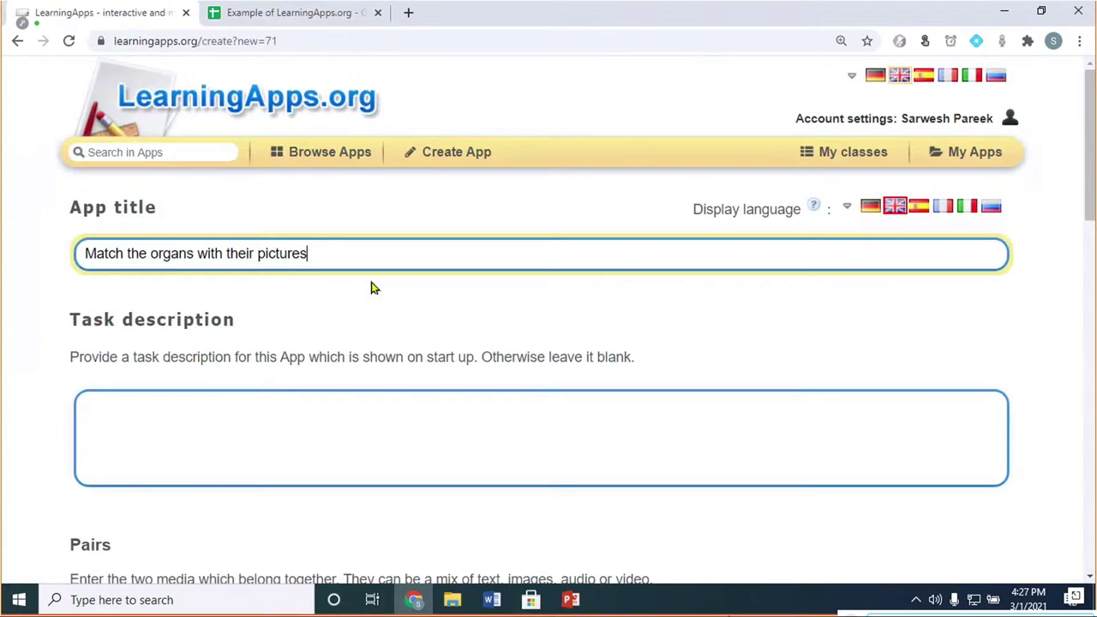
{"action": "scroll", "coordinate": [168, 329], "scroll_direction": "down", "scroll_amount": 1}
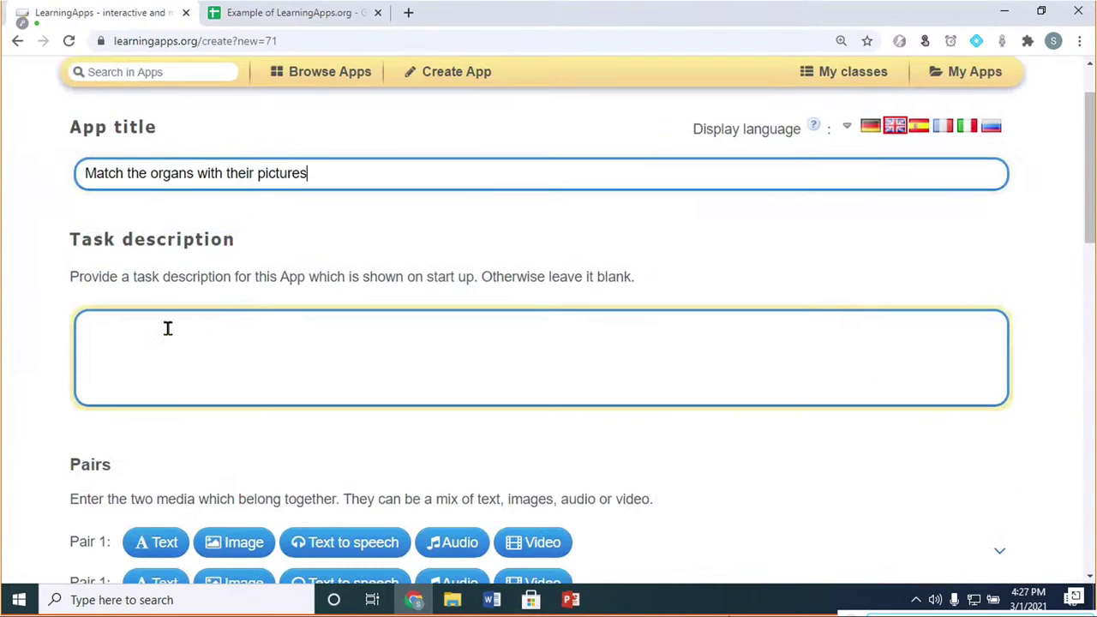
- Enter the task description 'Students please arrange the picture with the given words'
{"action": "left_click", "coordinate": [168, 328]}
{"action": "type", "text": "Stud"}
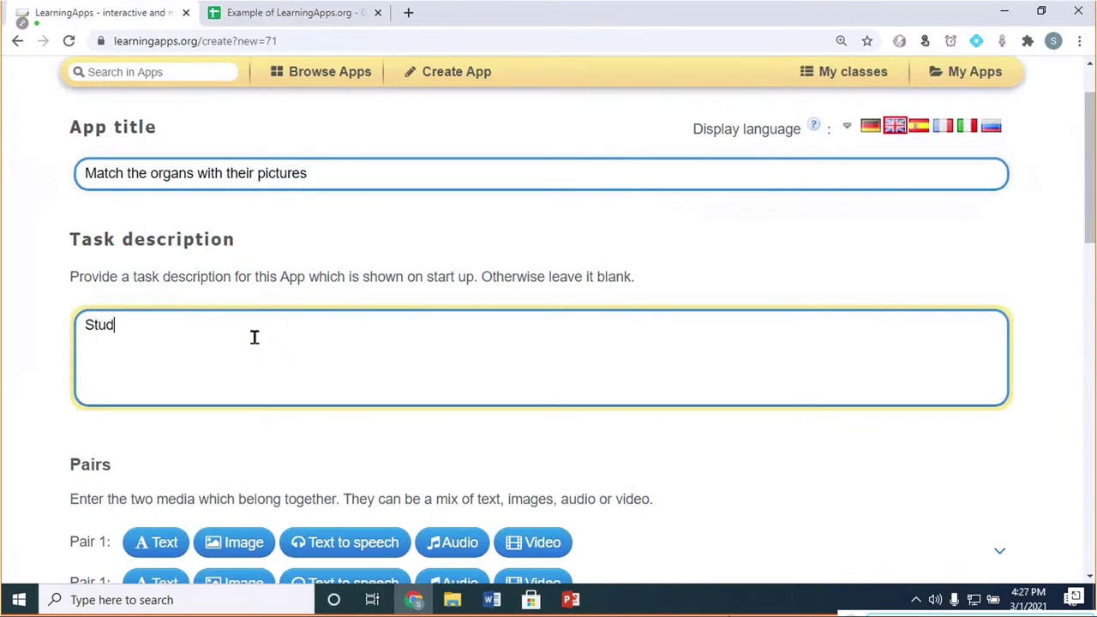
{"action": "type", "text": "ents please ar"}
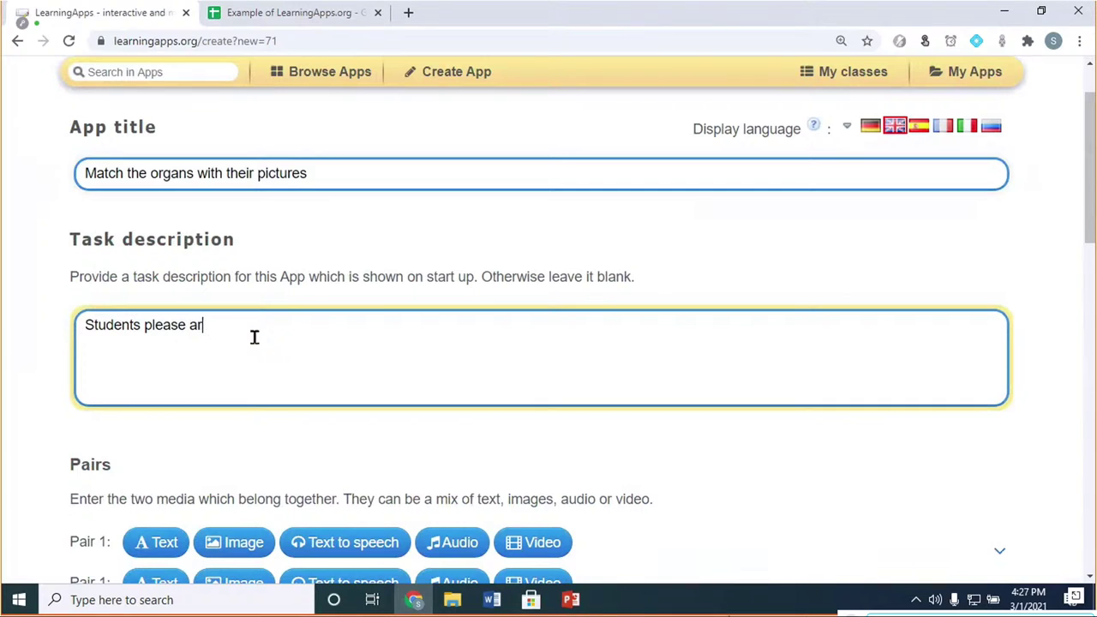
{"action": "type", "text": "range the pics"}
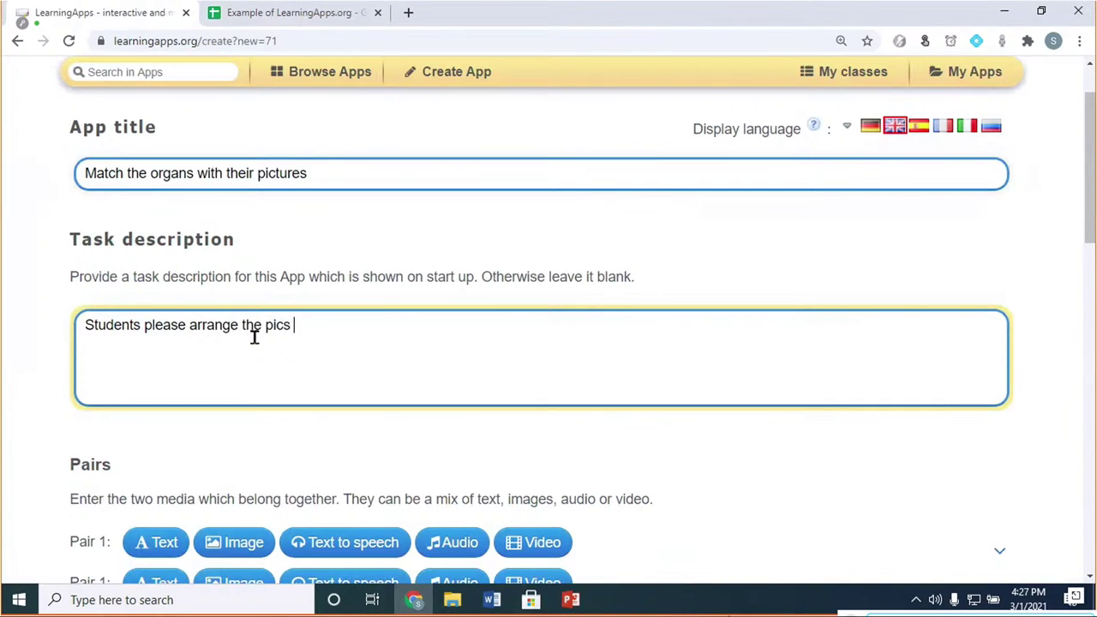
{"action": "key", "text": "BackSpace"}
{"action": "key", "text": "BackSpace"}
{"action": "type", "text": "ture with the given "}
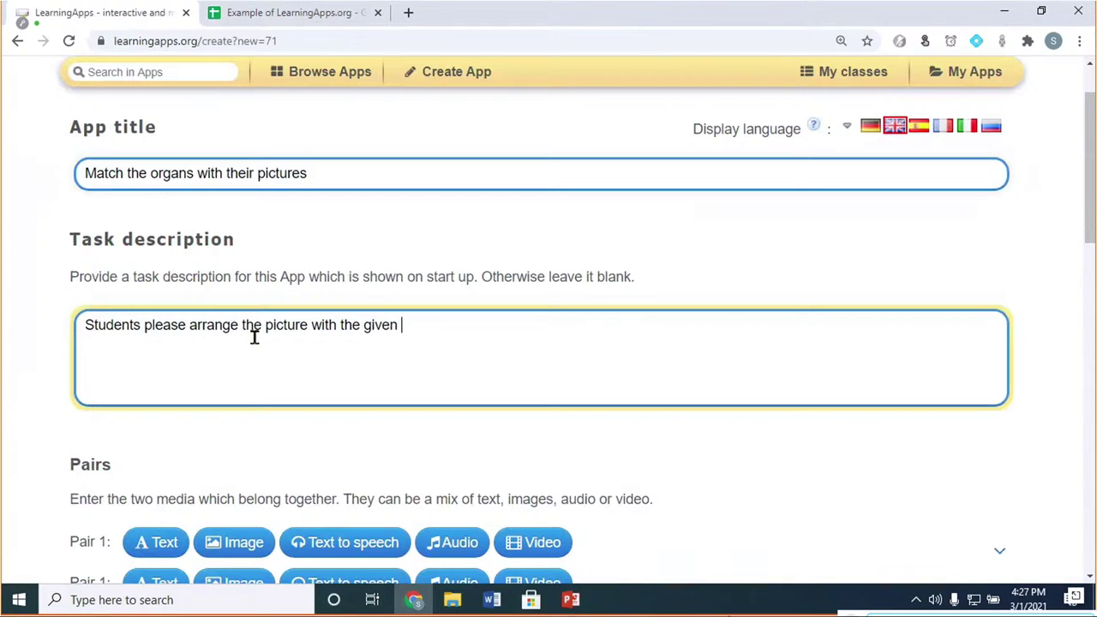
{"action": "type", "text": "words"}
{"action": "left_click", "coordinate": [636, 441]}
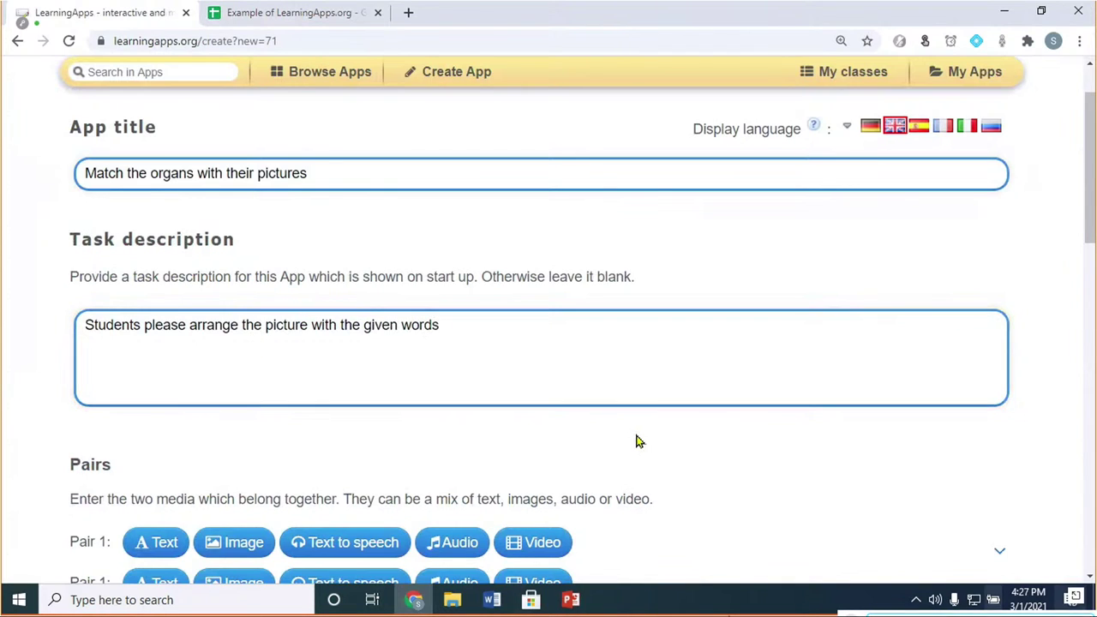
{"action": "scroll", "coordinate": [395, 477], "scroll_direction": "down", "scroll_amount": 1}
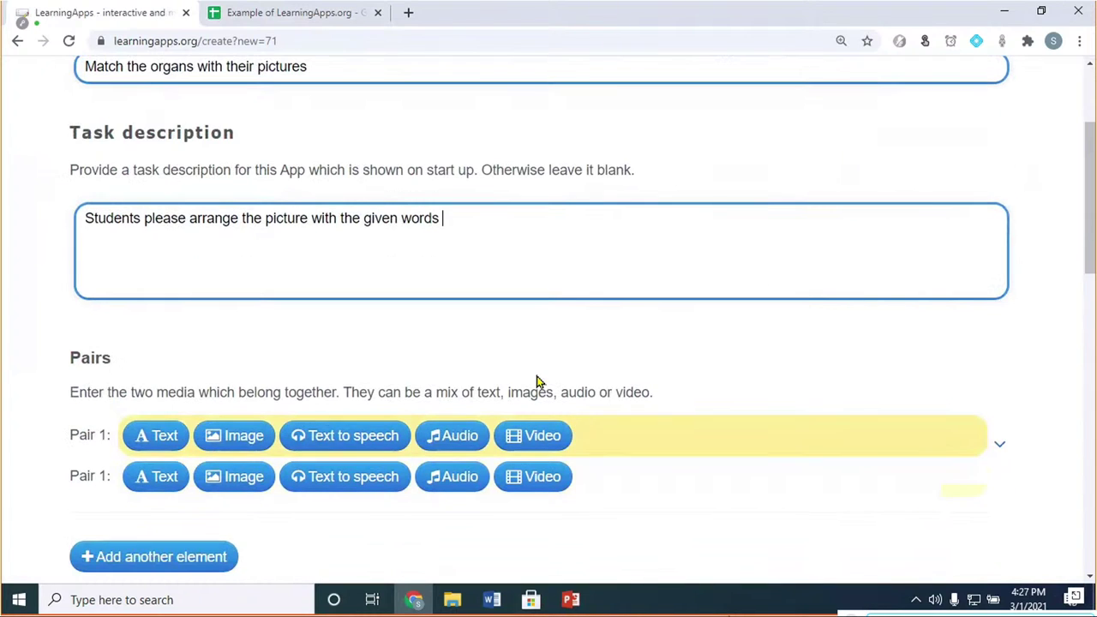
- Give Pair 1 the text 'Brain', copied from the spreadsheet, and make its partner an image
{"action": "left_click", "coordinate": [157, 435]}
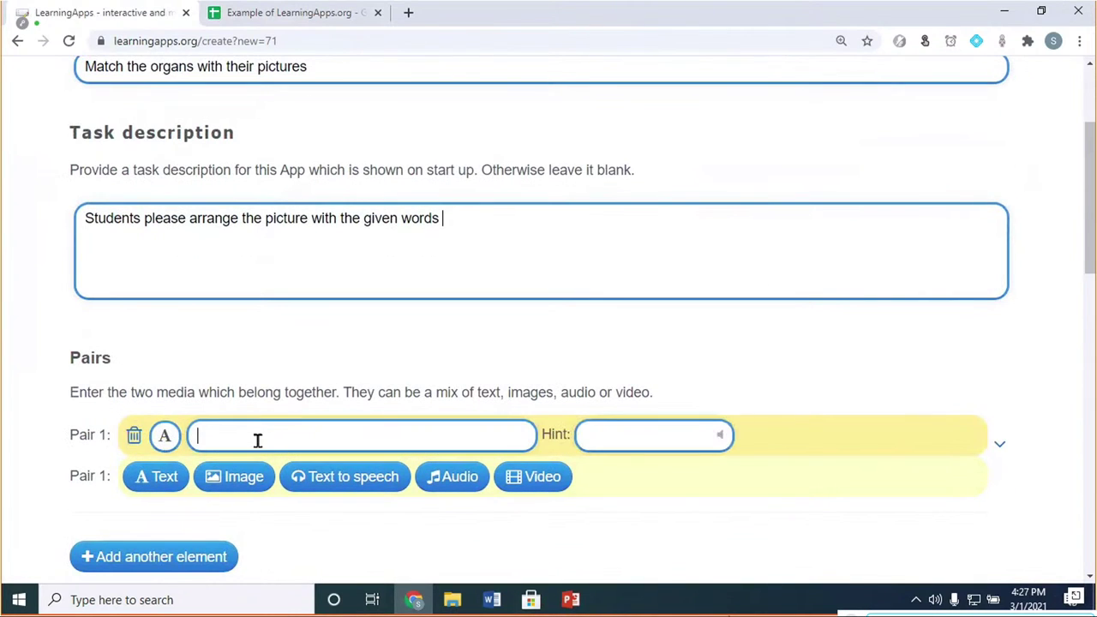
{"action": "left_click", "coordinate": [292, 12]}
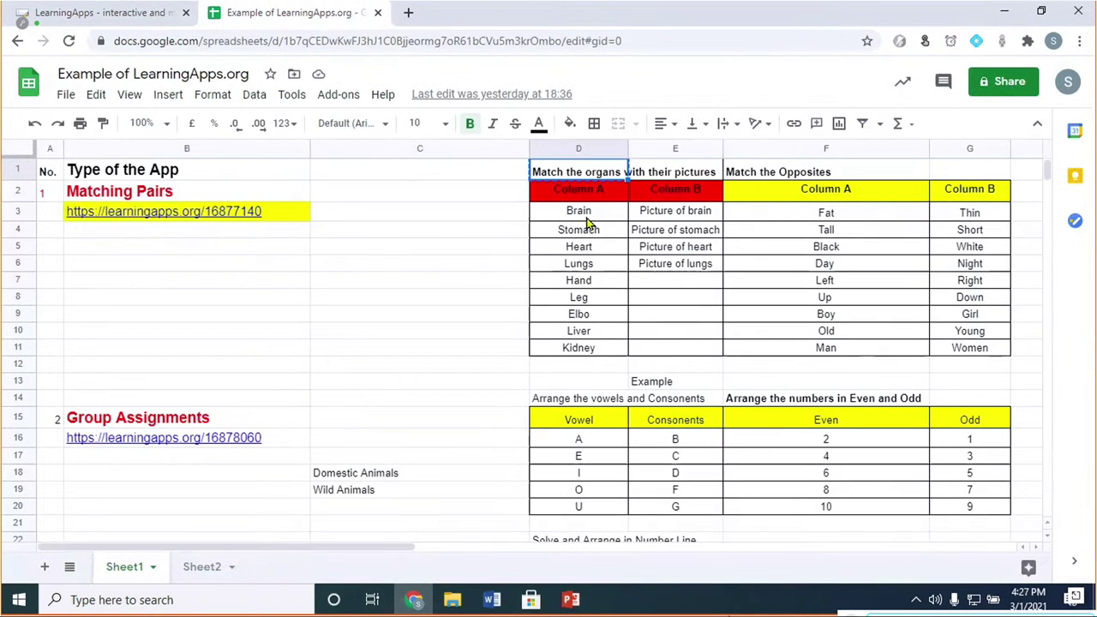
{"action": "key", "text": "ctrl+c"}
{"action": "left_click", "coordinate": [586, 218]}
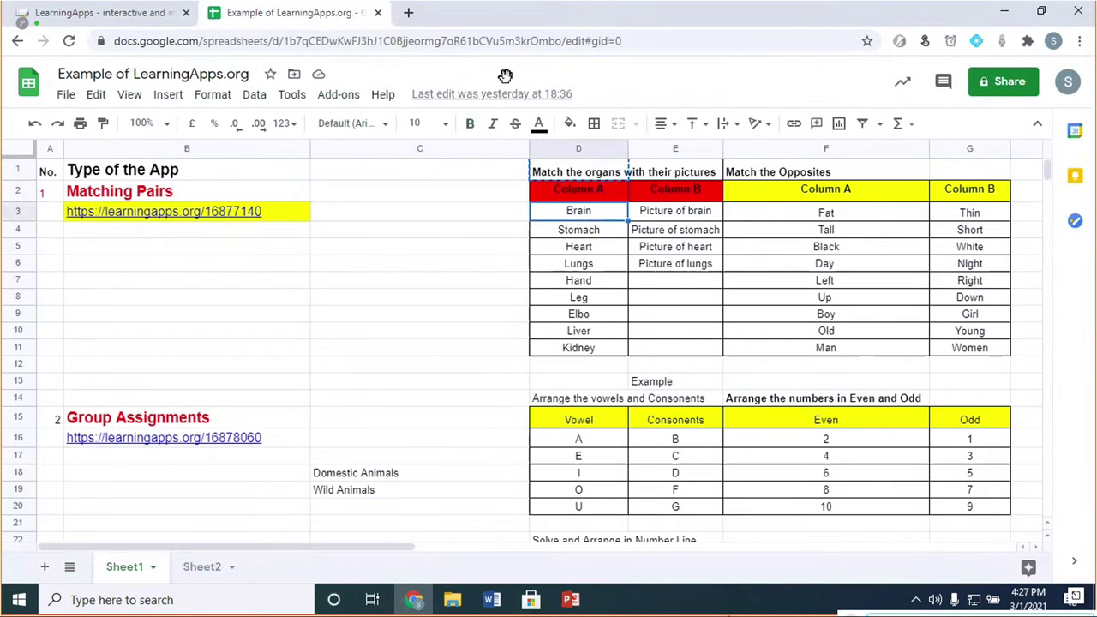
{"action": "left_click", "coordinate": [108, 12]}
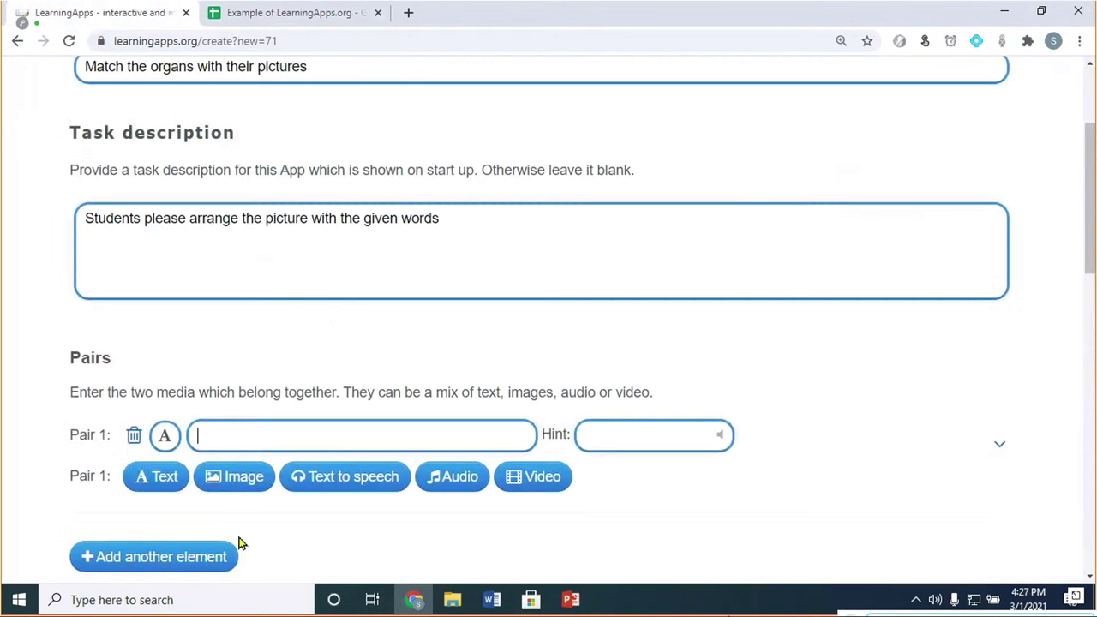
{"action": "key", "text": "ctrl+v"}
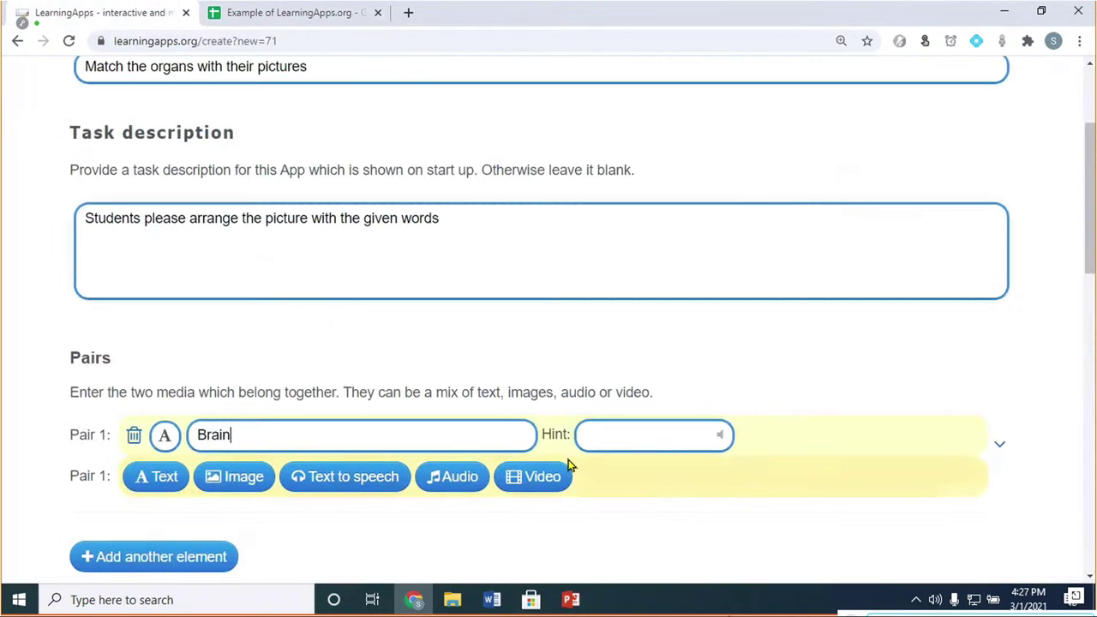
{"action": "scroll", "coordinate": [598, 434], "scroll_direction": "down", "scroll_amount": 1}
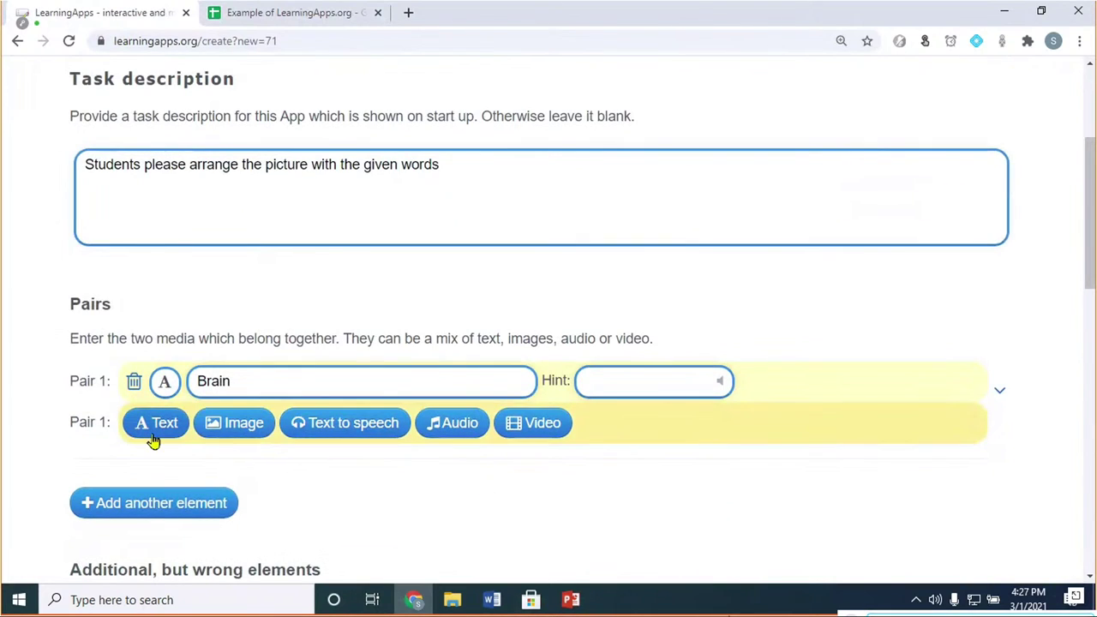
{"action": "left_click", "coordinate": [230, 433]}
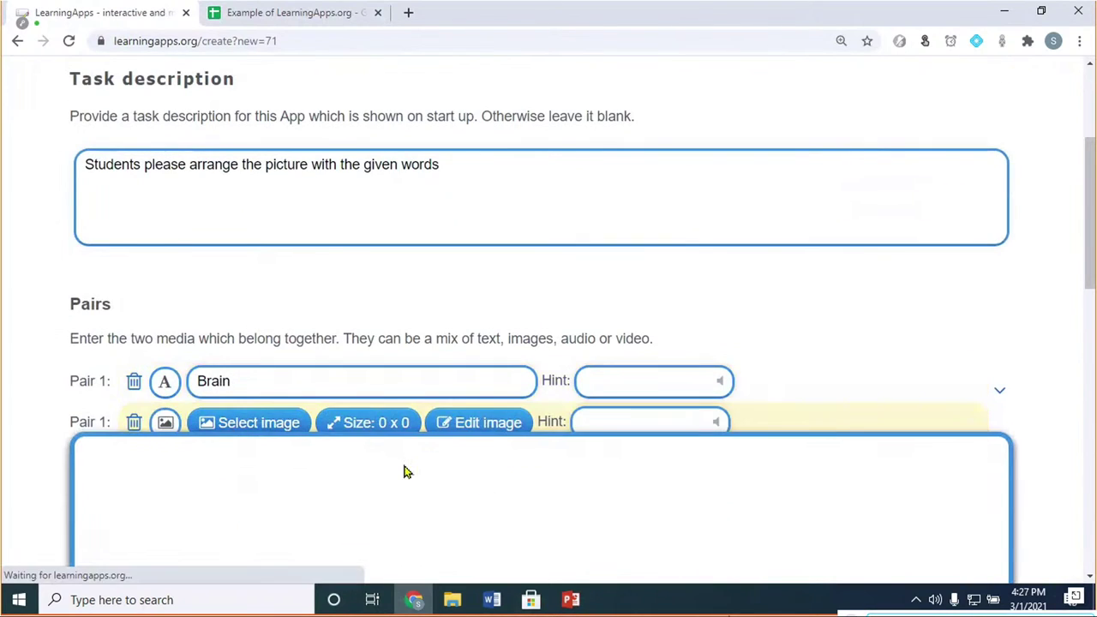
- Upload the 9-Brain picture as Pair 1's matching image
{"action": "scroll", "coordinate": [404, 472], "scroll_direction": "down", "scroll_amount": 4}
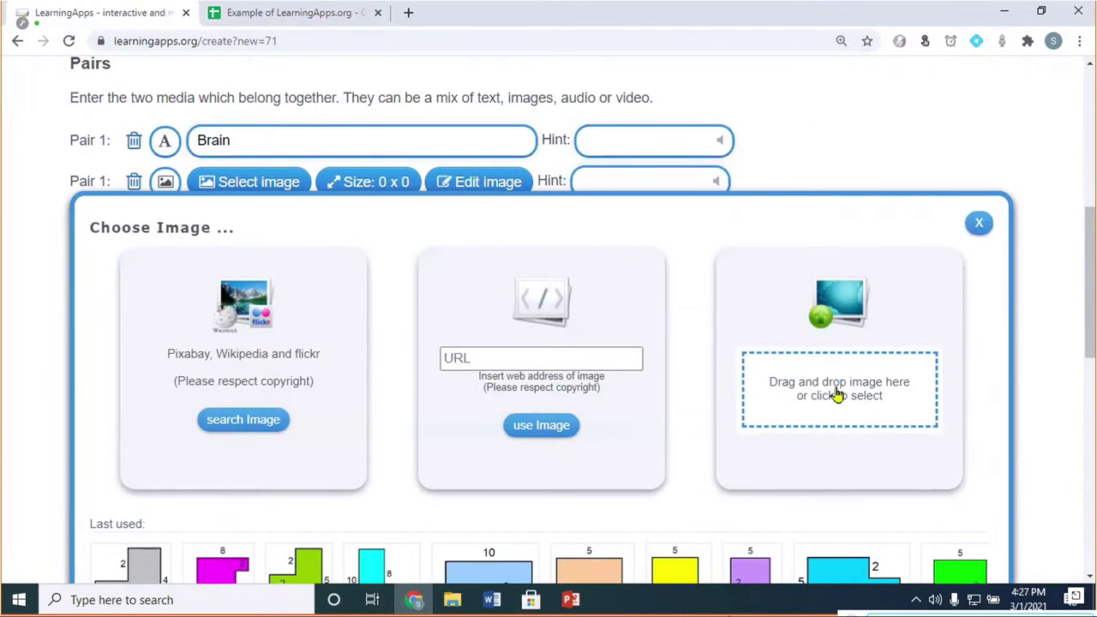
{"action": "left_click", "coordinate": [843, 391]}
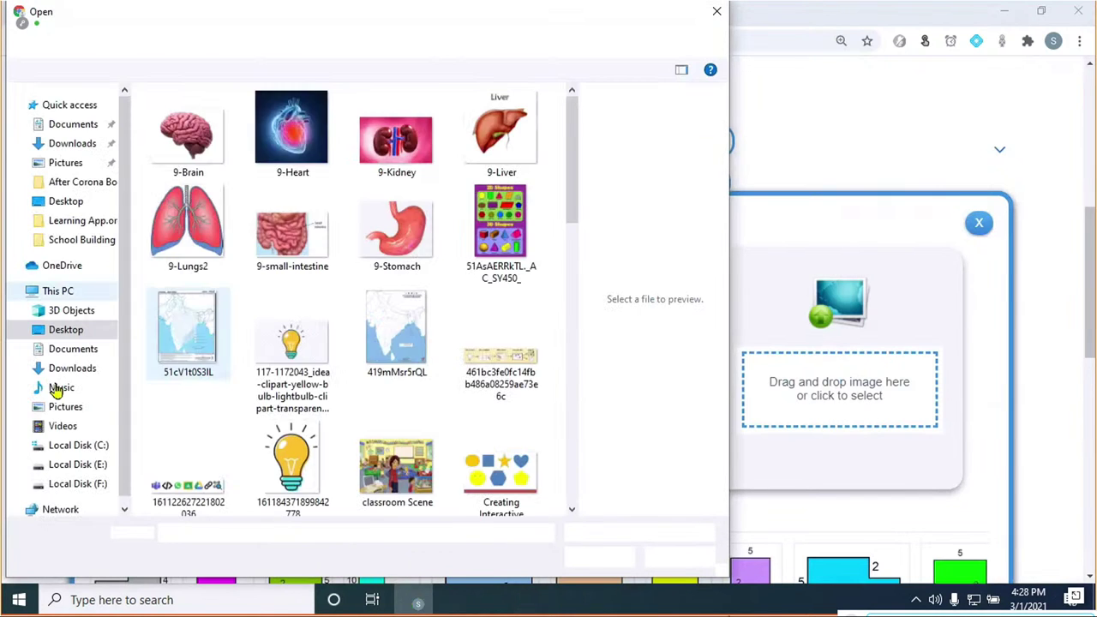
{"action": "left_click", "coordinate": [183, 133]}
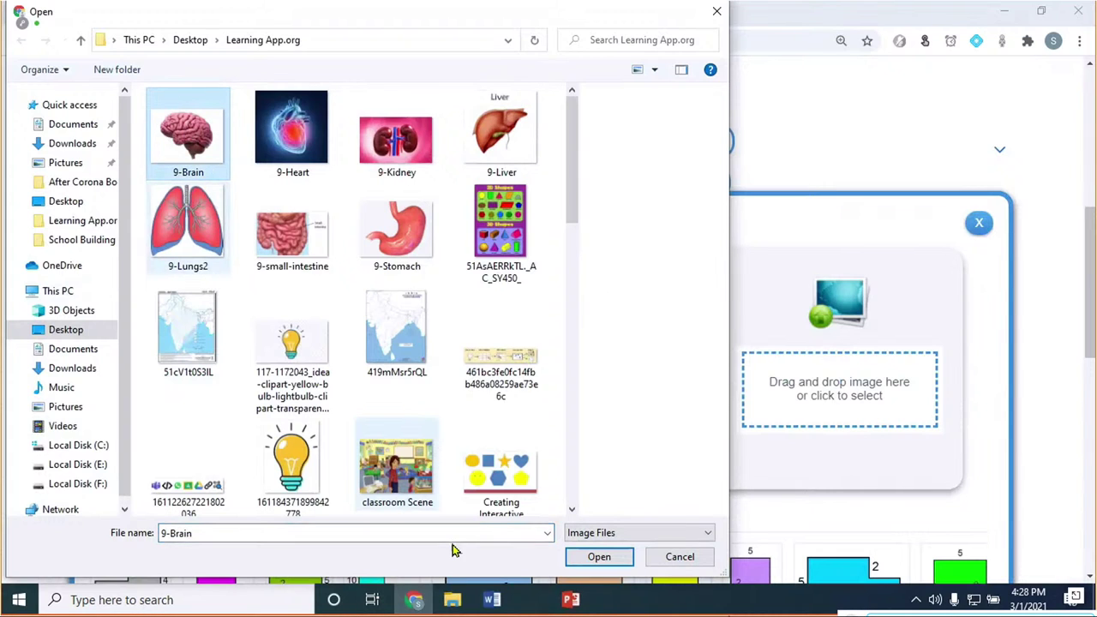
{"action": "left_click", "coordinate": [591, 557]}
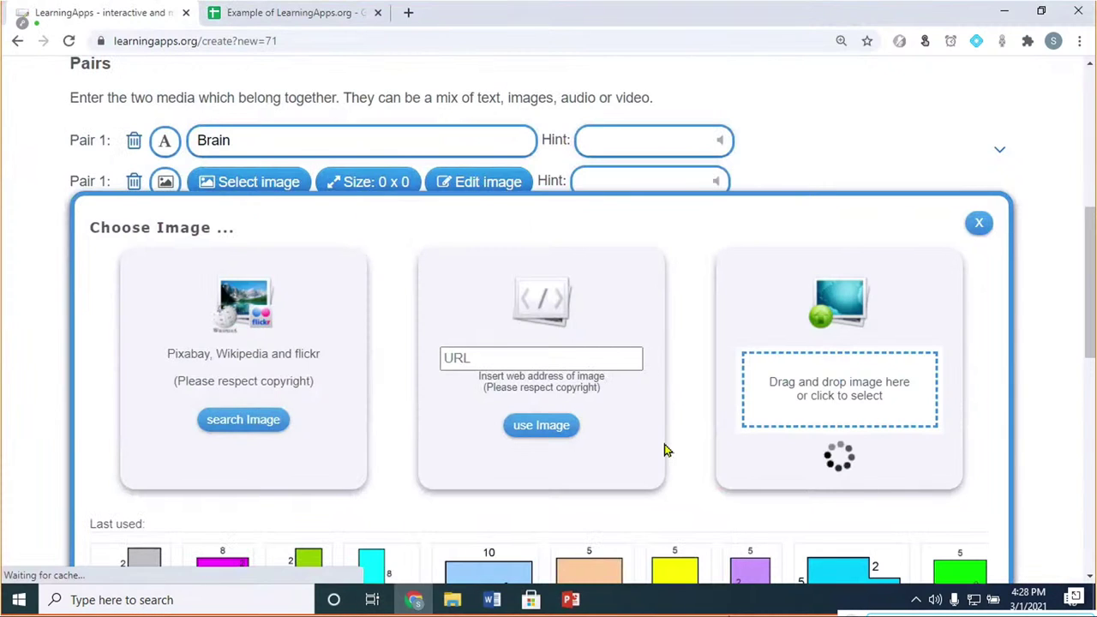
{"action": "scroll", "coordinate": [283, 450], "scroll_direction": "down", "scroll_amount": 1}
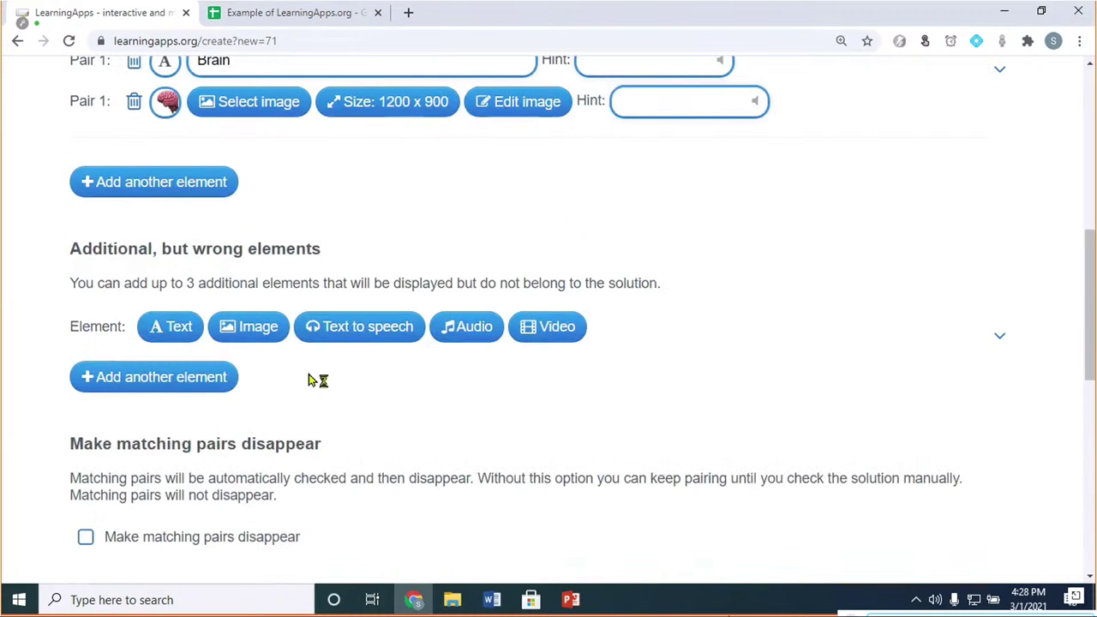
- Add a second pair with the text 'Lungs', correcting the typo 'Lings'
{"action": "scroll", "coordinate": [268, 199], "scroll_direction": "up", "scroll_amount": 1}
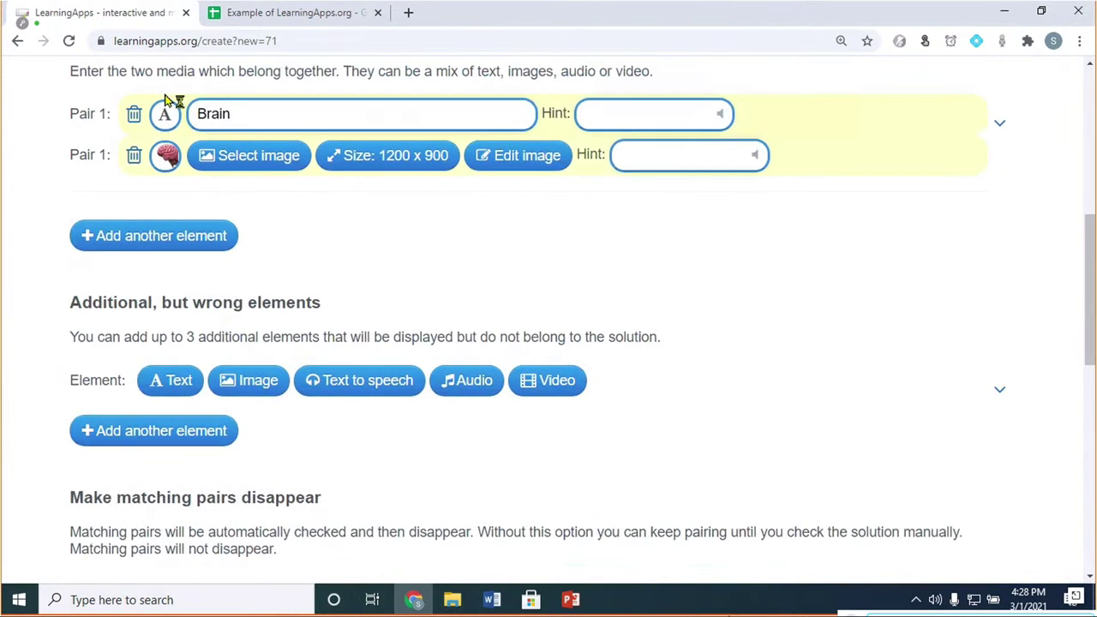
{"action": "left_click", "coordinate": [181, 238]}
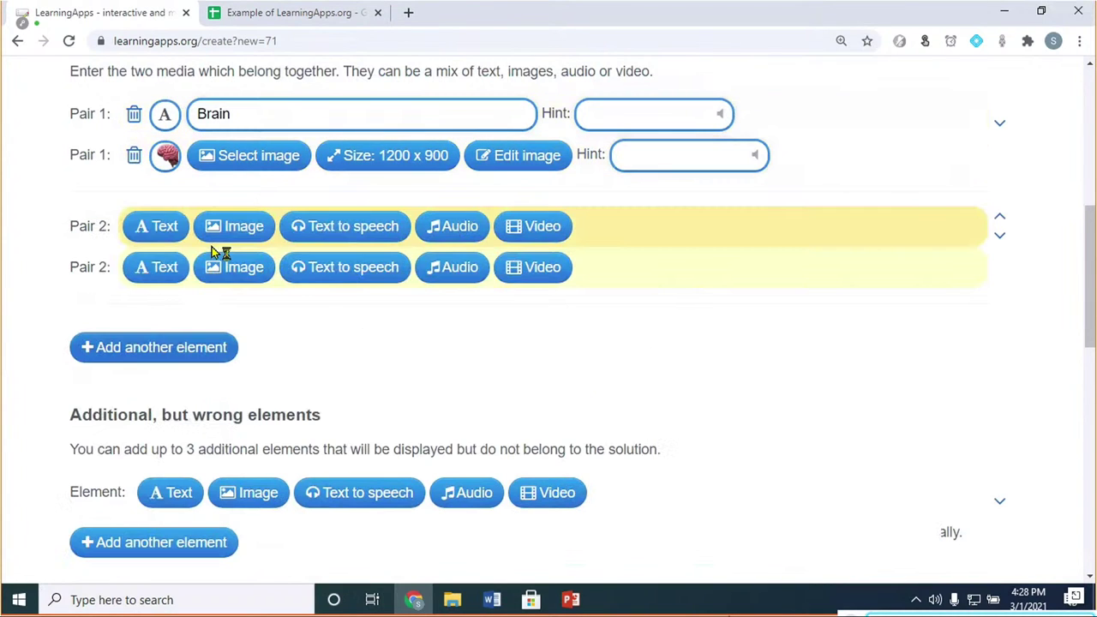
{"action": "left_click", "coordinate": [157, 233]}
{"action": "type", "text": "L"}
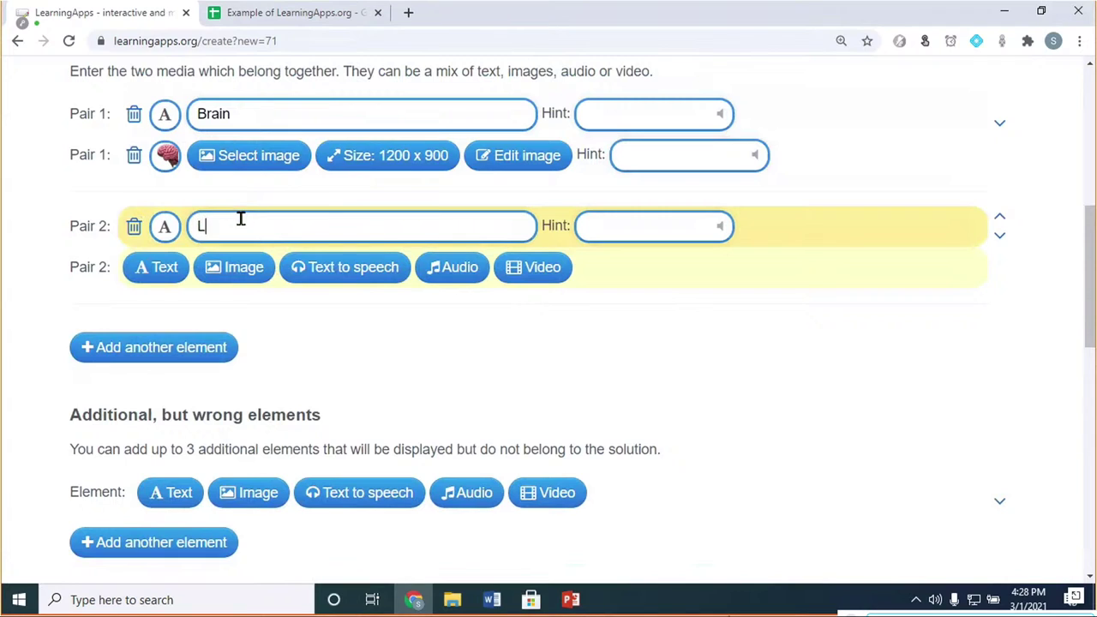
{"action": "type", "text": "ings"}
{"action": "left_click_drag", "start_coordinate": [242, 225], "coordinate": [202, 230]}
{"action": "type", "text": "ungs"}
- Upload the 9-Lungs2 picture as Pair 2's matching image
{"action": "left_click", "coordinate": [247, 274]}
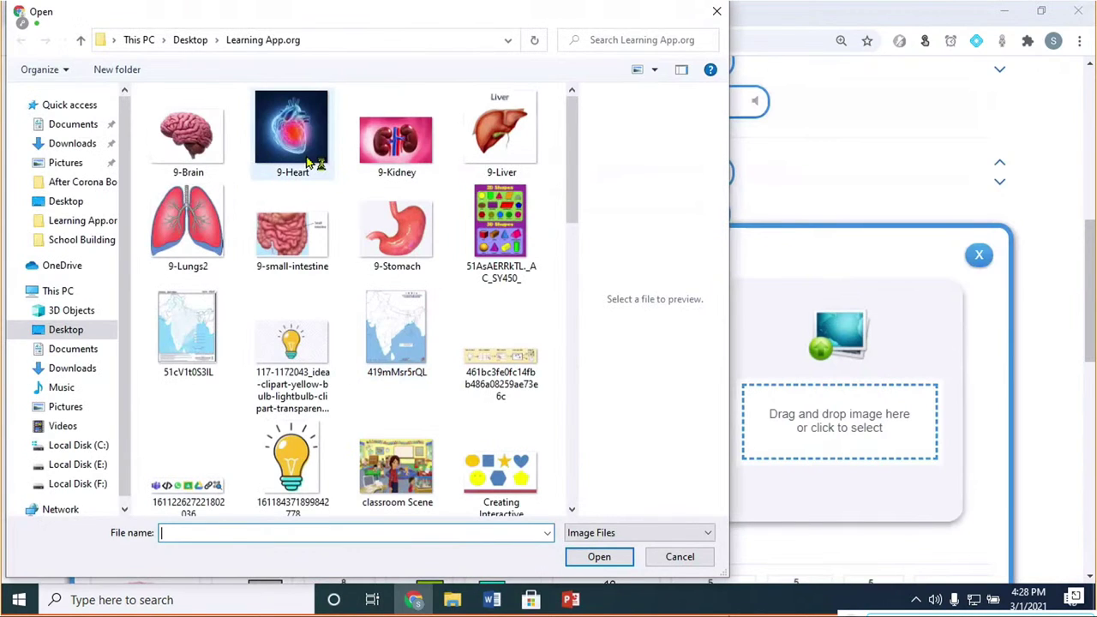
{"action": "left_click", "coordinate": [188, 225]}
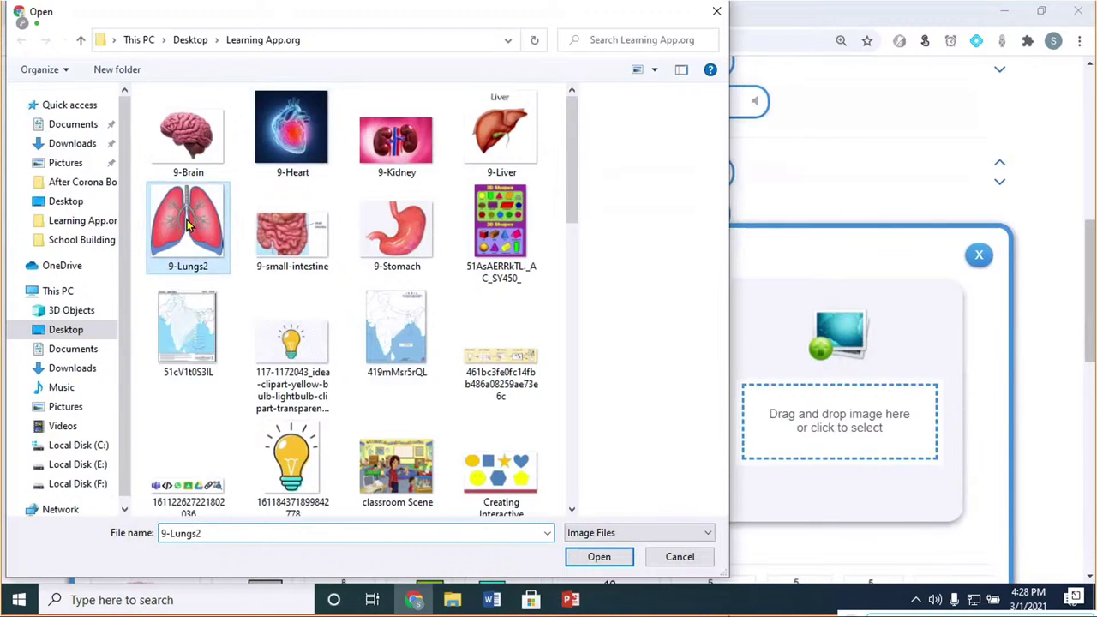
{"action": "left_click", "coordinate": [600, 557]}
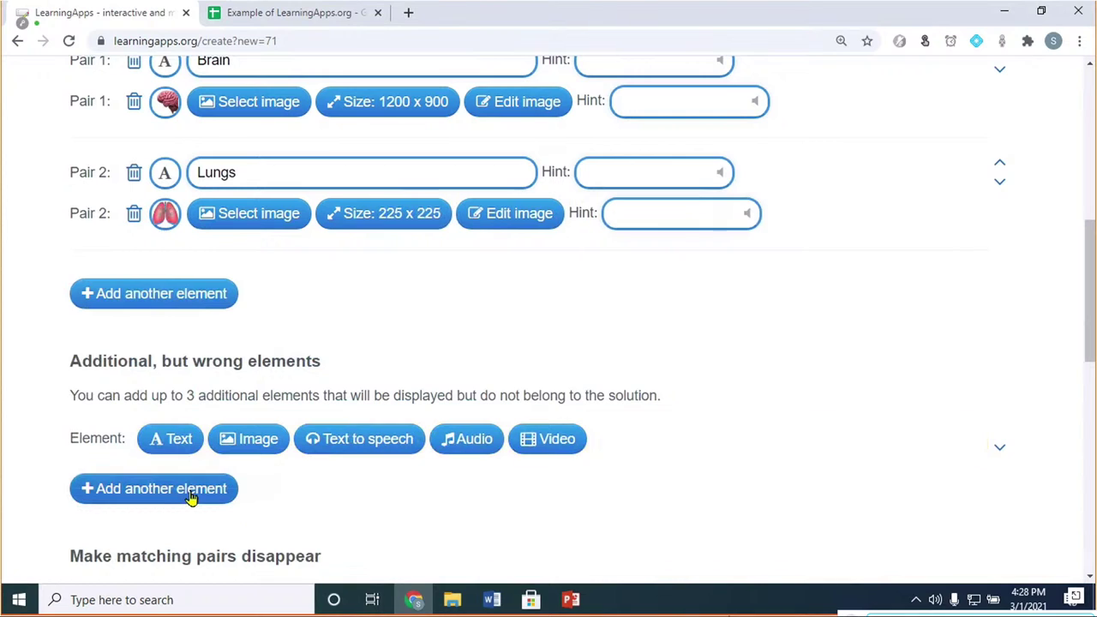
- Add a third pair with the text 'Kidneys'
{"action": "left_click", "coordinate": [163, 300]}
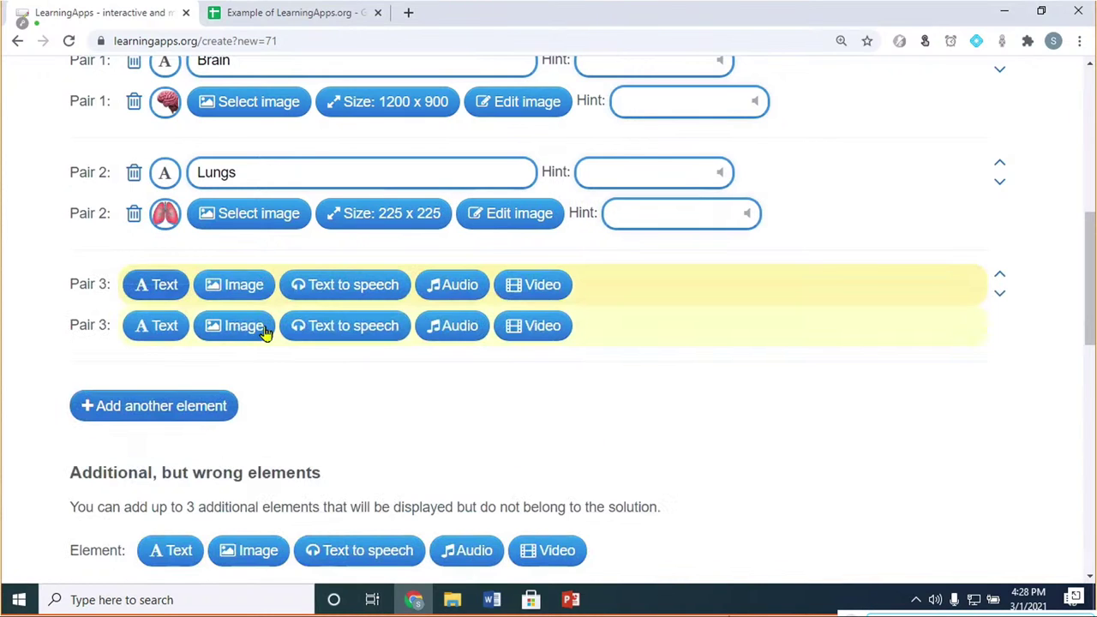
{"action": "left_click", "coordinate": [167, 288]}
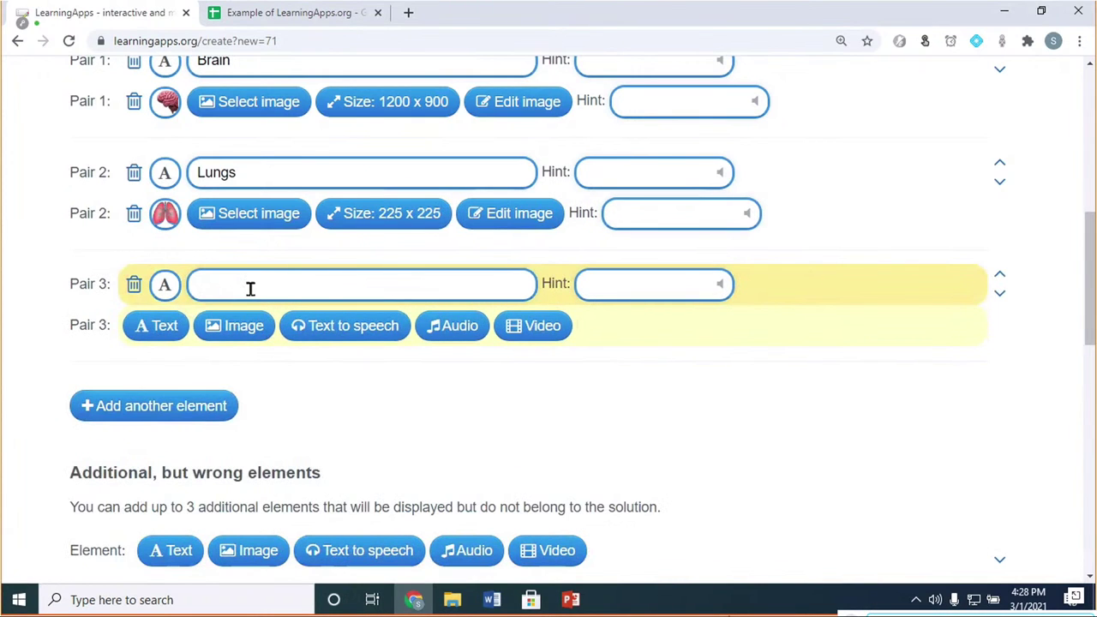
{"action": "type", "text": "Kidneys"}
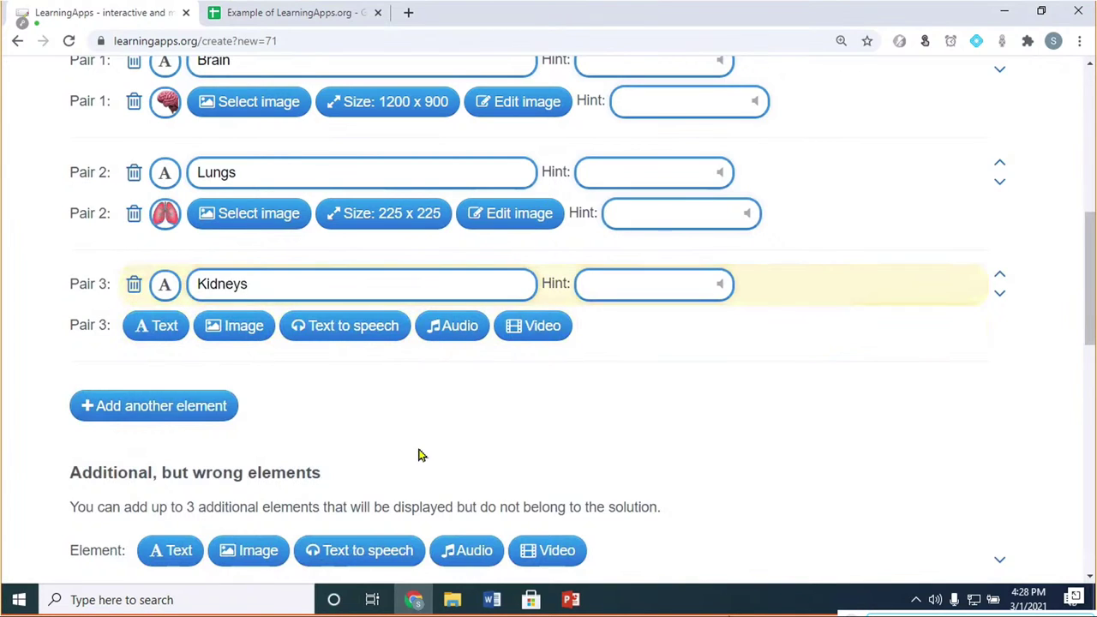
- Upload the 9-Kidney picture as Pair 3's matching image
{"action": "left_click", "coordinate": [242, 336]}
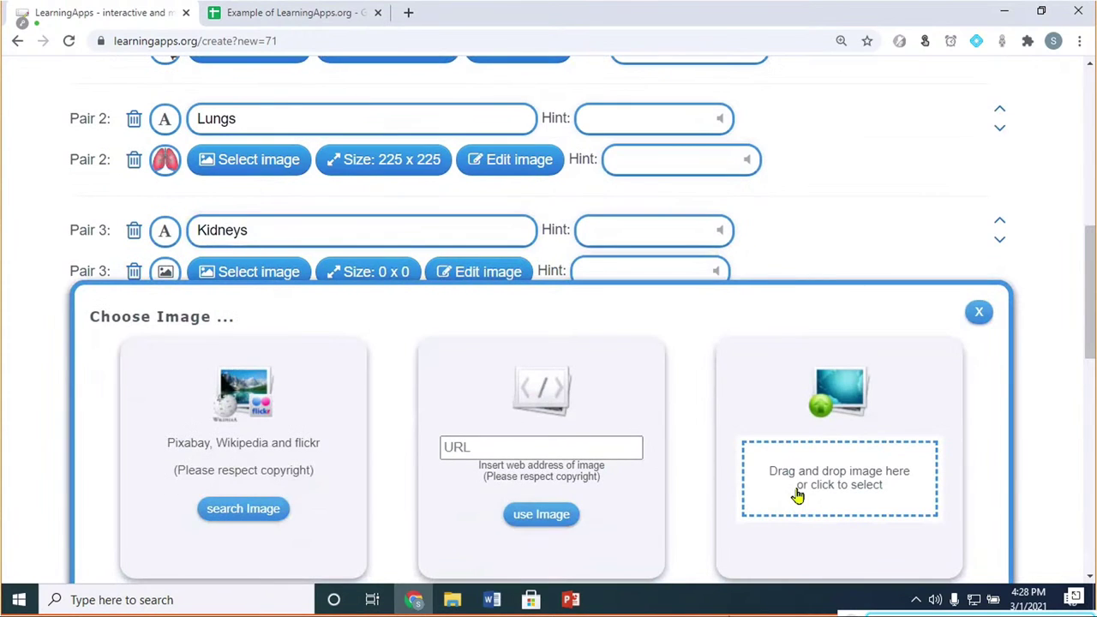
{"action": "left_click", "coordinate": [790, 480]}
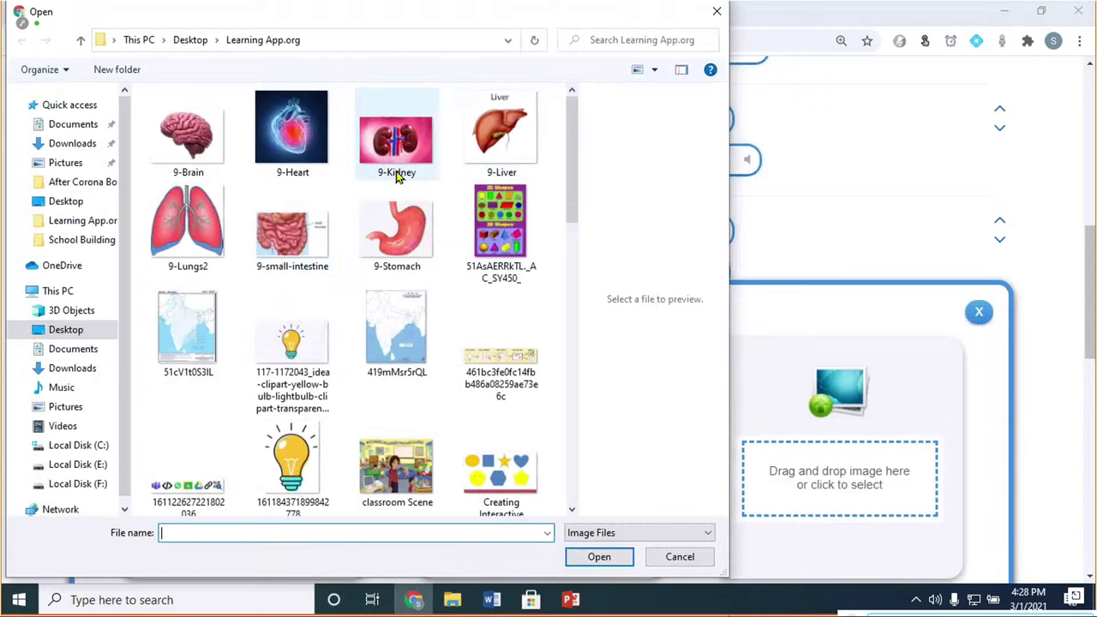
{"action": "left_click", "coordinate": [399, 152]}
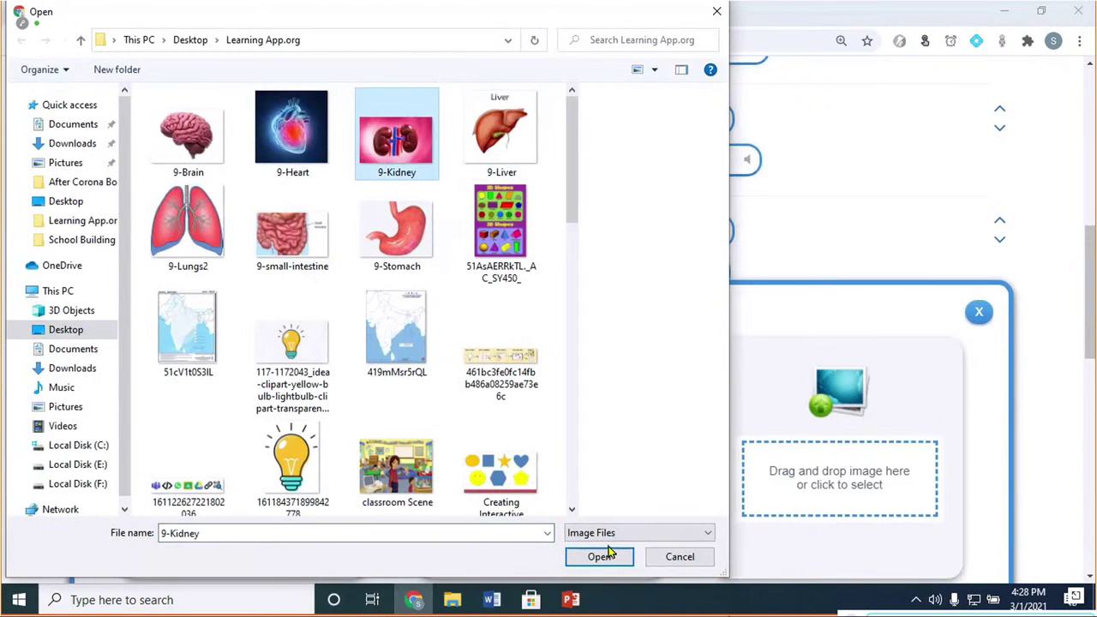
{"action": "left_click", "coordinate": [607, 559]}
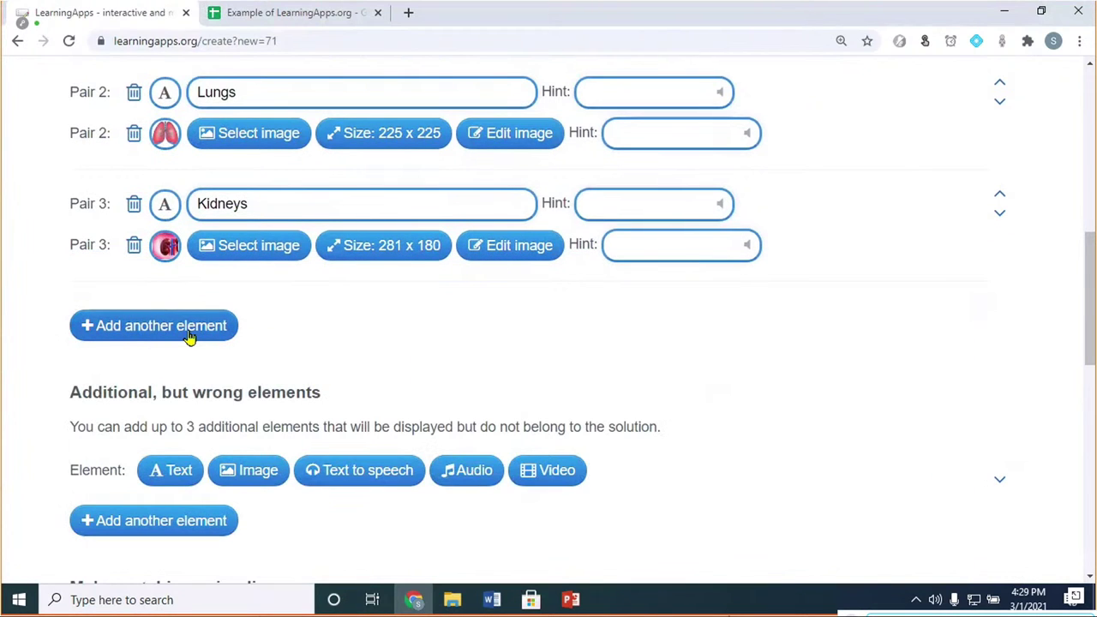
- Add a fourth pair with the text 'Heart', checking the organ names in the spreadsheet
{"action": "left_click", "coordinate": [189, 338]}
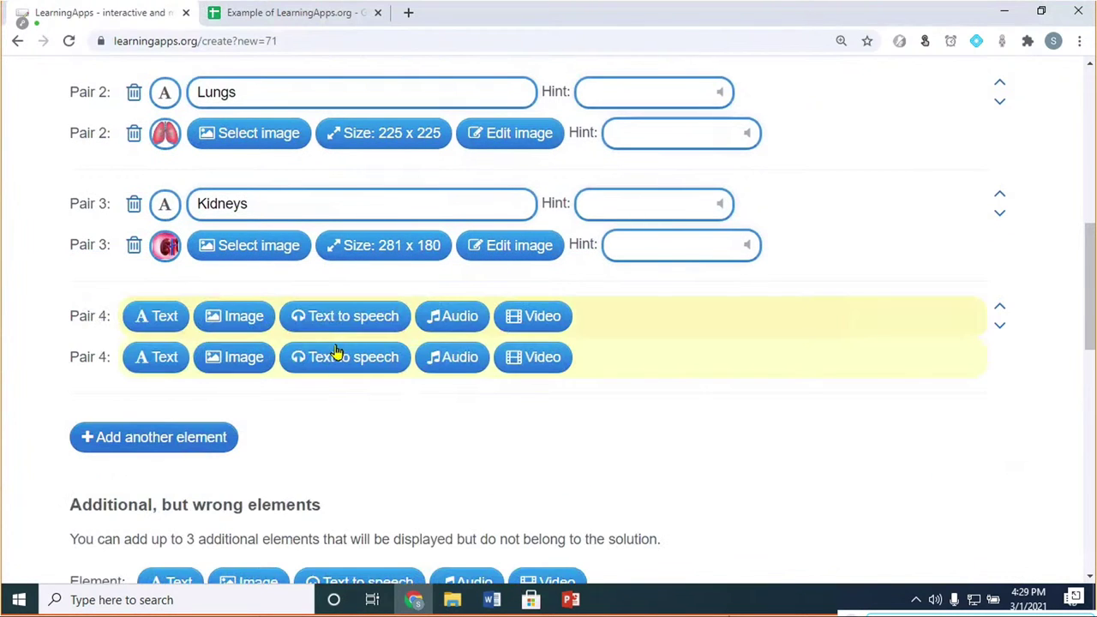
{"action": "left_click", "coordinate": [260, 15]}
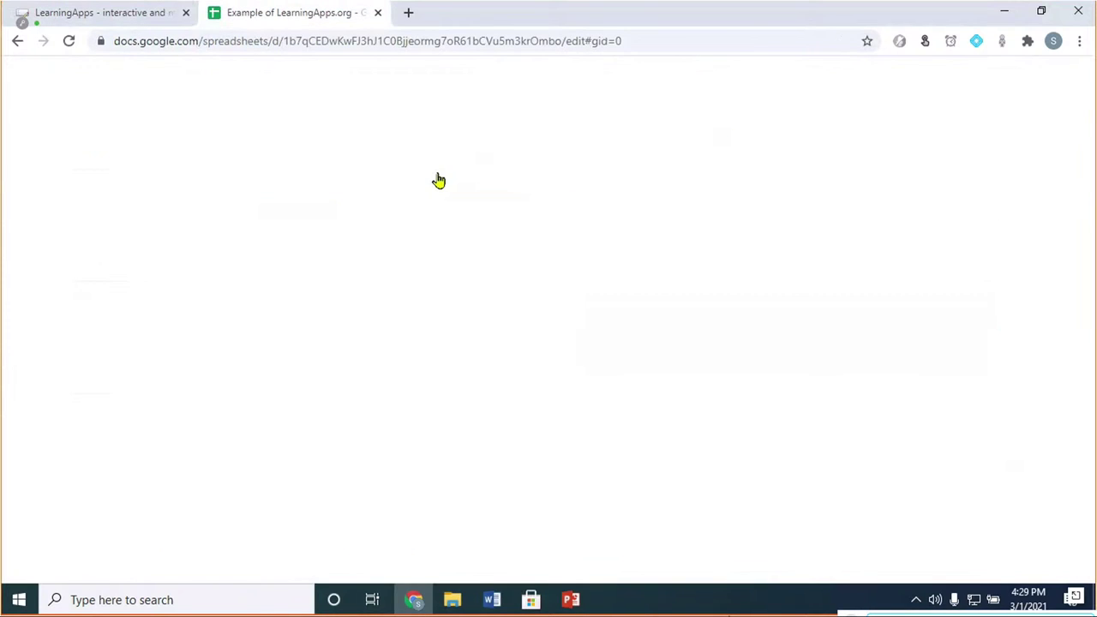
{"action": "left_click_drag", "start_coordinate": [578, 211], "coordinate": [578, 246]}
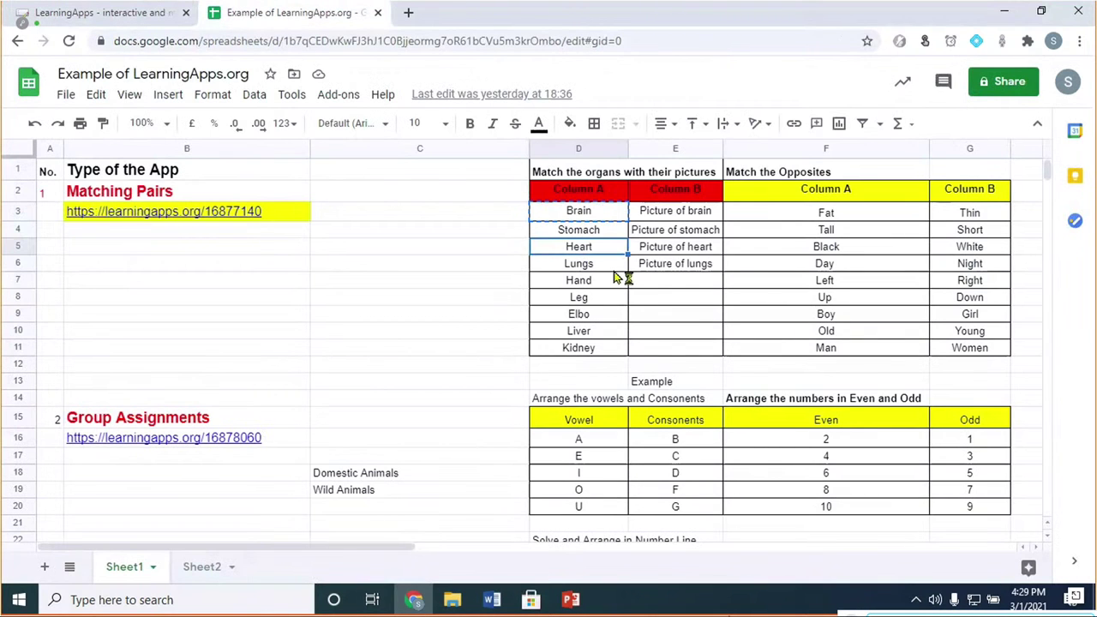
{"action": "left_click", "coordinate": [77, 13]}
{"action": "left_click", "coordinate": [177, 351]}
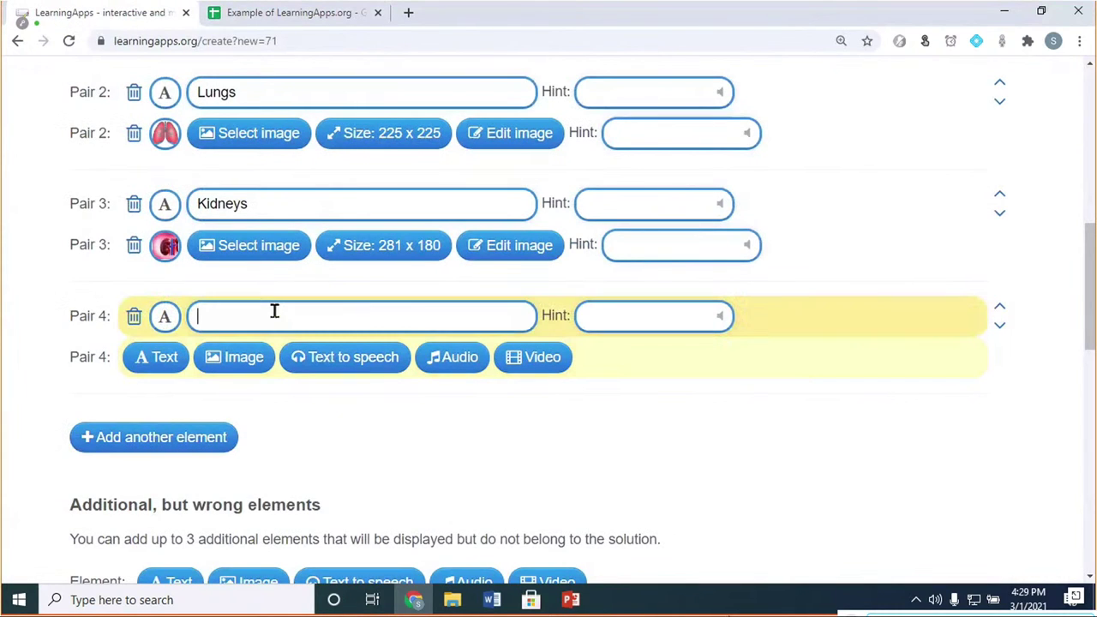
{"action": "type", "text": "Heart"}
- Upload the 9-Heart picture as Pair 4's matching image
{"action": "left_click", "coordinate": [236, 357]}
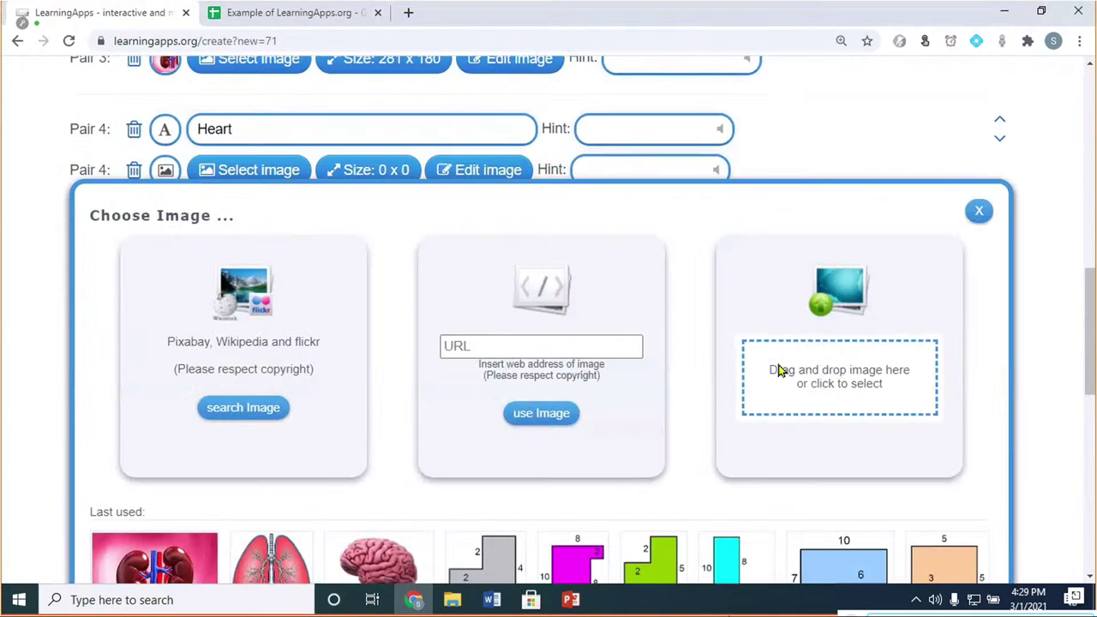
{"action": "left_click", "coordinate": [778, 370]}
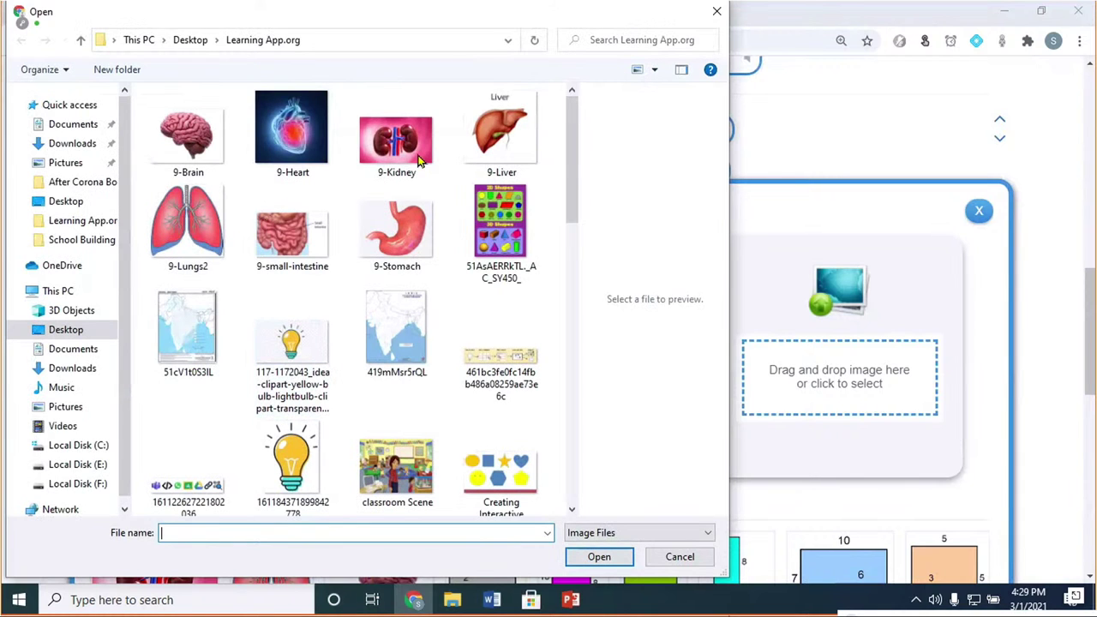
{"action": "left_click", "coordinate": [292, 129]}
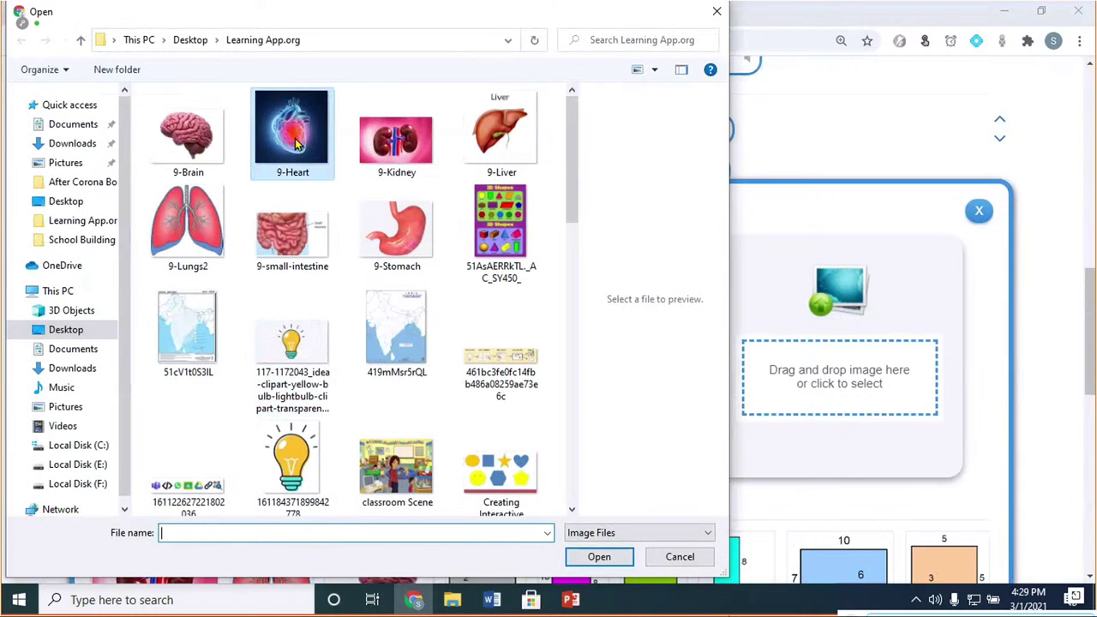
{"action": "left_click", "coordinate": [599, 557]}
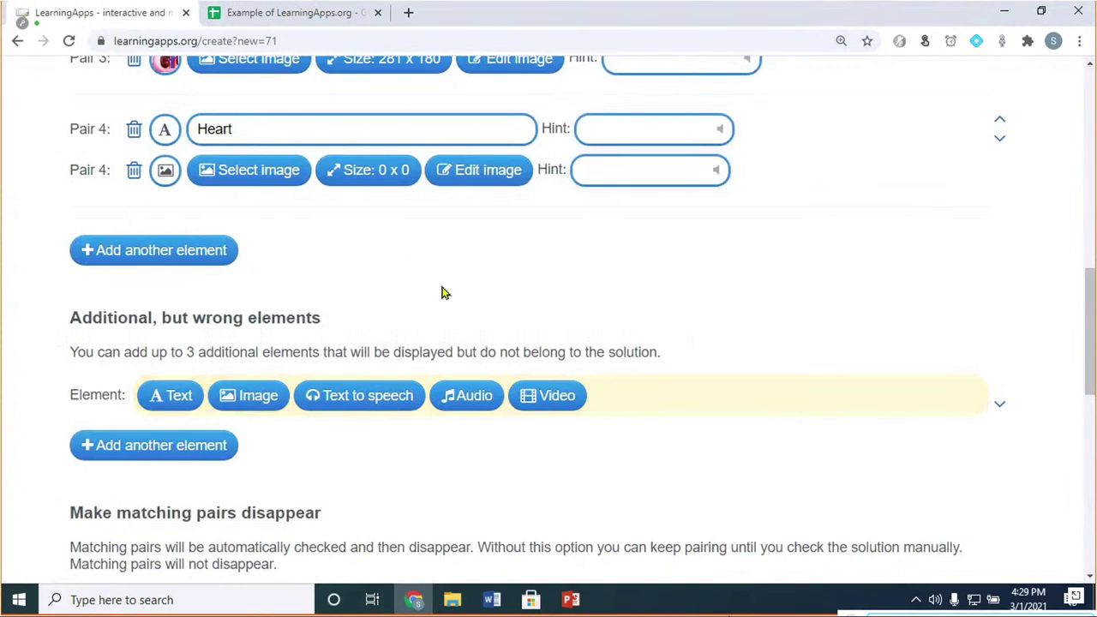
- Turn on 'Make matching pairs disappear' and scroll past the Feedback and Help sections
{"action": "scroll", "coordinate": [449, 387], "scroll_direction": "up", "scroll_amount": 1}
{"action": "scroll", "coordinate": [451, 412], "scroll_direction": "down", "scroll_amount": 1}
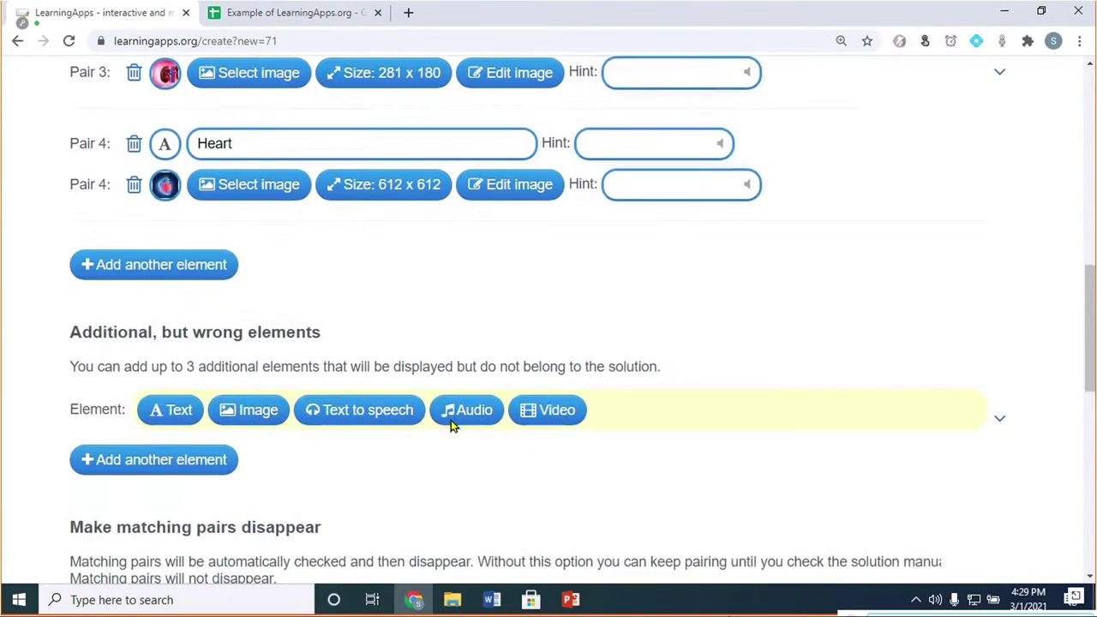
{"action": "scroll", "coordinate": [540, 471], "scroll_direction": "down", "scroll_amount": 2}
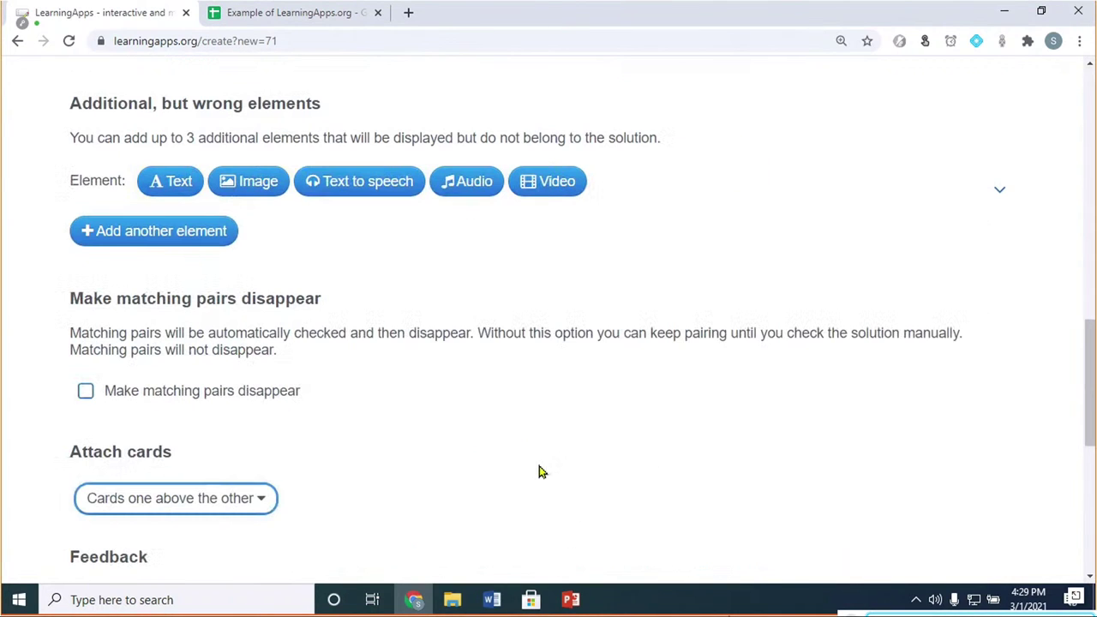
{"action": "left_click", "coordinate": [85, 396]}
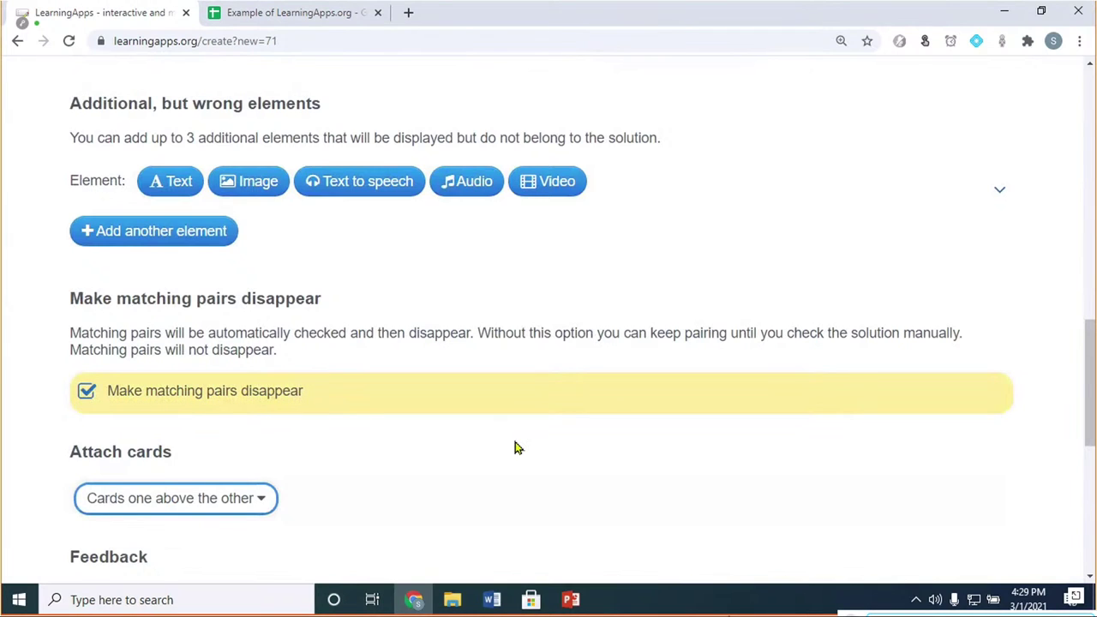
{"action": "scroll", "coordinate": [514, 447], "scroll_direction": "down", "scroll_amount": 3}
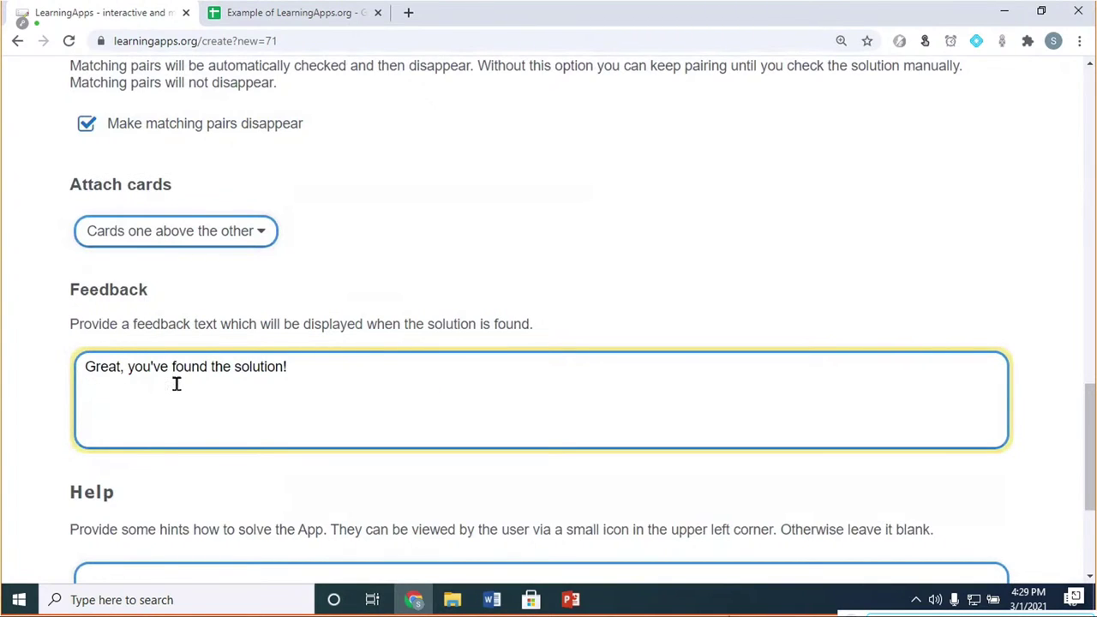
{"action": "scroll", "coordinate": [355, 385], "scroll_direction": "down", "scroll_amount": 2}
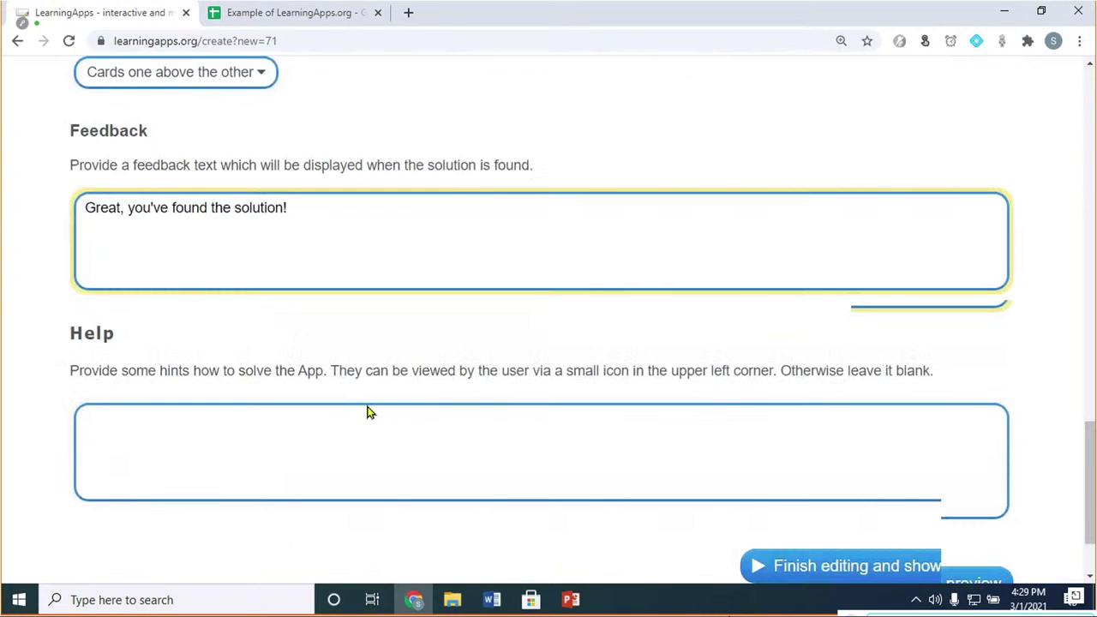
{"action": "left_click", "coordinate": [379, 393]}
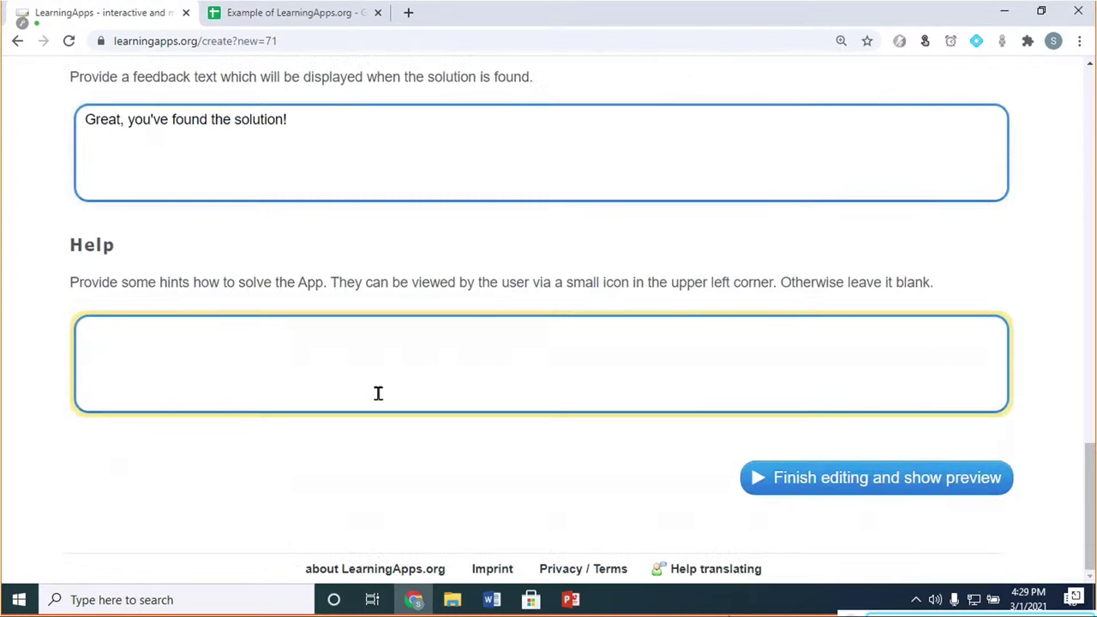
- Open the app preview and dismiss the task popup
{"action": "left_click", "coordinate": [832, 485]}
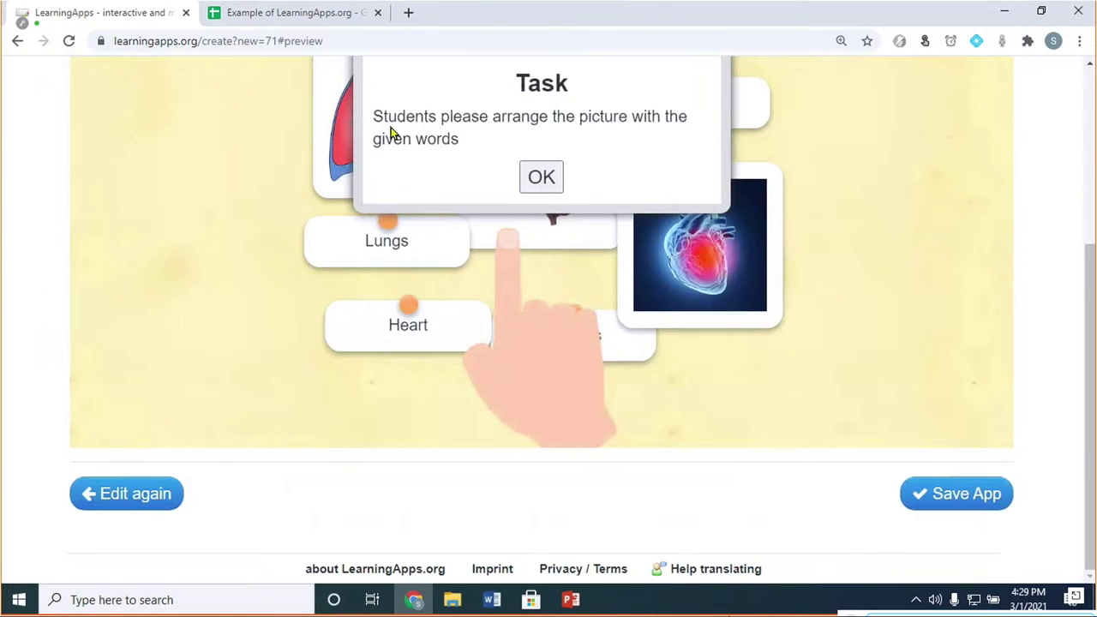
{"action": "left_click", "coordinate": [541, 176]}
{"action": "scroll", "coordinate": [419, 286], "scroll_direction": "up", "scroll_amount": 1}
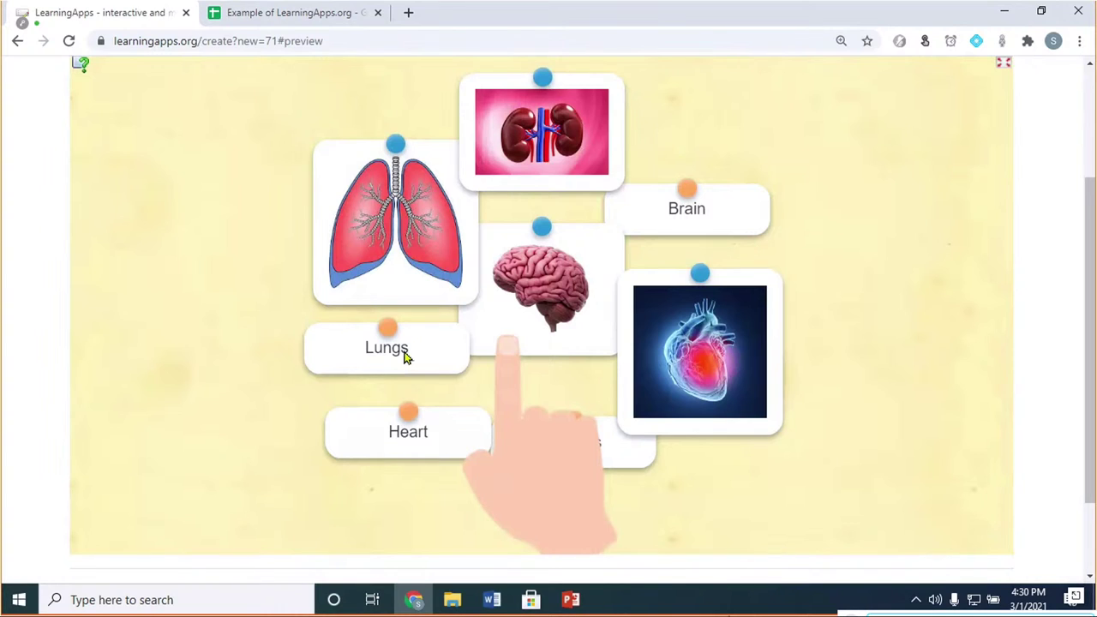
- Match the Lungs, Heart and Kidneys labels to their pictures until the solution message appears
{"action": "mouse_move", "coordinate": [405, 358]}
{"action": "left_mouse_down"}
{"action": "mouse_move", "coordinate": [632, 451]}
{"action": "mouse_move", "coordinate": [441, 335]}
{"action": "mouse_move", "coordinate": [413, 352]}
{"action": "left_mouse_up"}
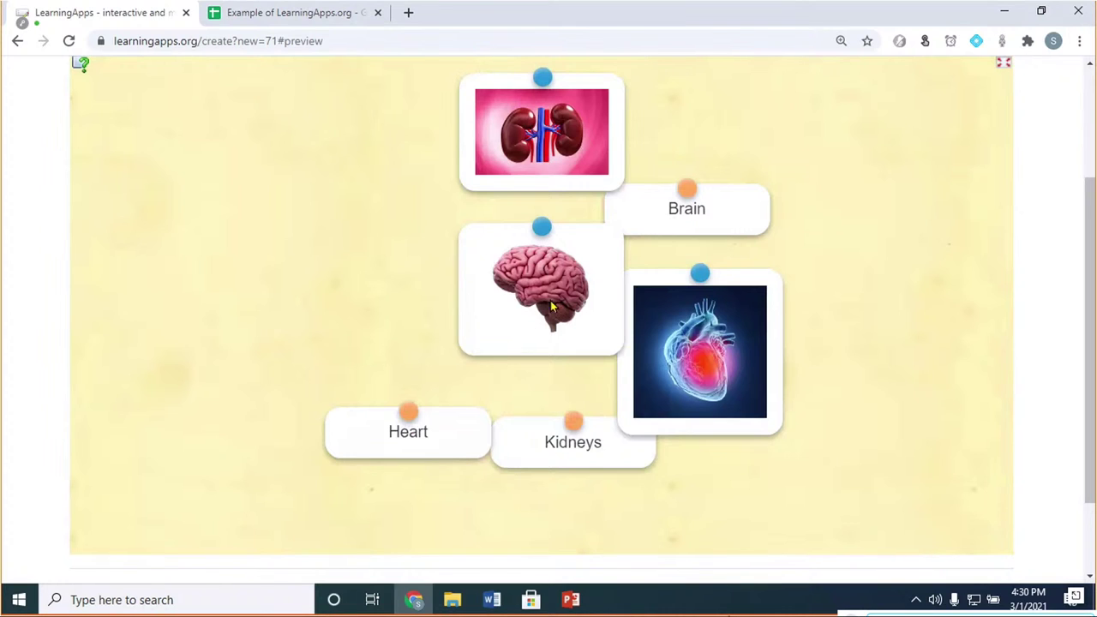
{"action": "left_click_drag", "start_coordinate": [428, 440], "coordinate": [558, 389]}
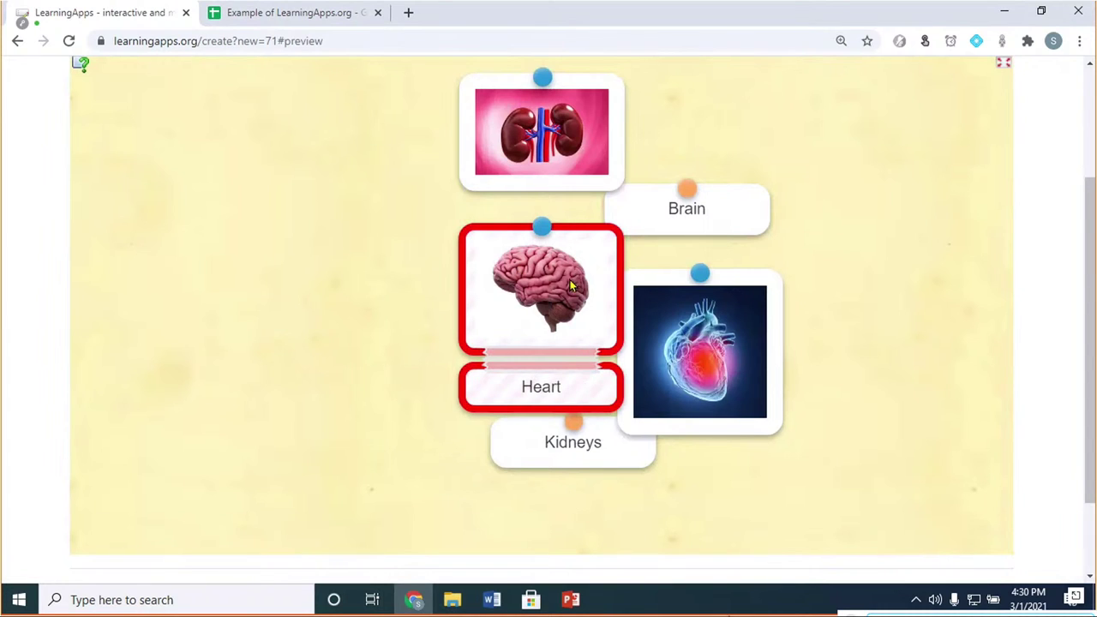
{"action": "left_click", "coordinate": [573, 362]}
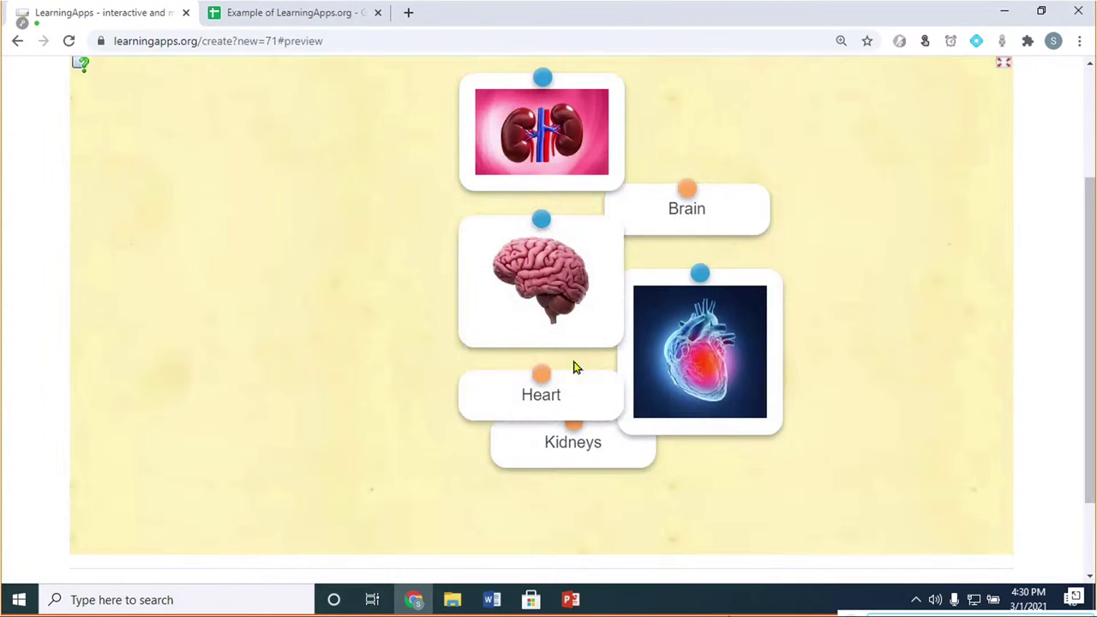
{"action": "left_click_drag", "start_coordinate": [578, 391], "coordinate": [742, 456]}
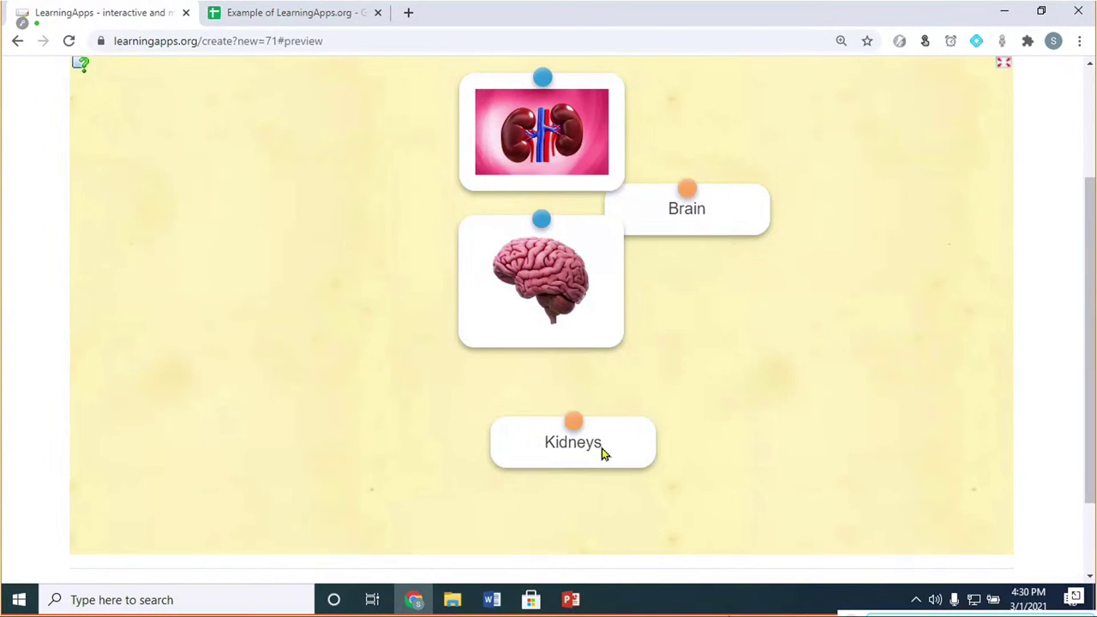
{"action": "left_click_drag", "start_coordinate": [605, 451], "coordinate": [567, 218]}
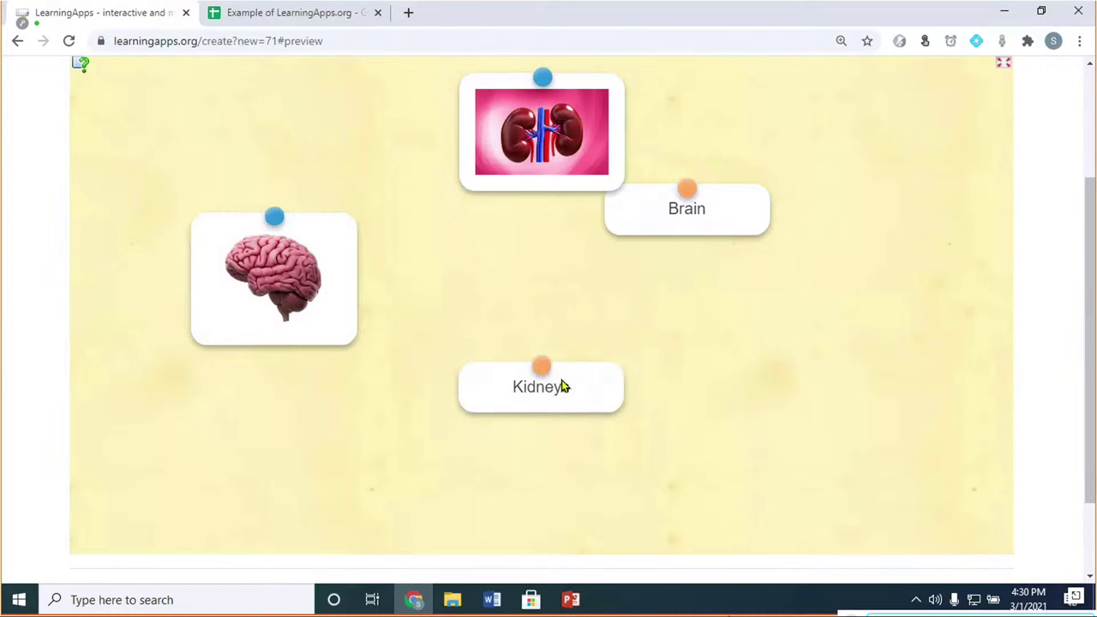
{"action": "left_click_drag", "start_coordinate": [563, 385], "coordinate": [558, 228]}
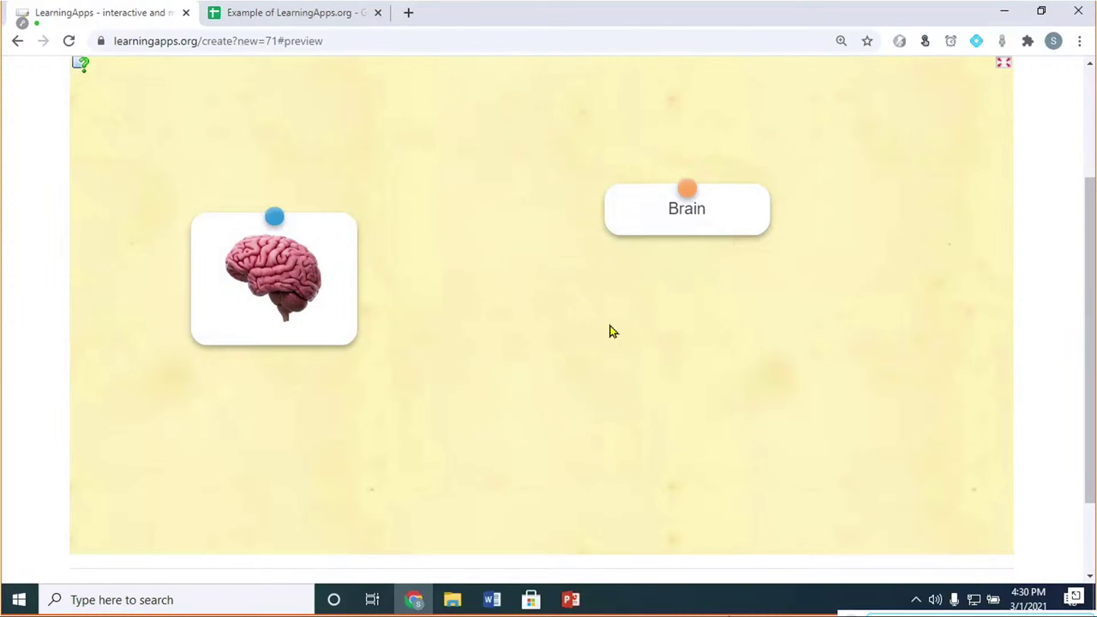
{"action": "left_click_drag", "start_coordinate": [694, 220], "coordinate": [281, 377]}
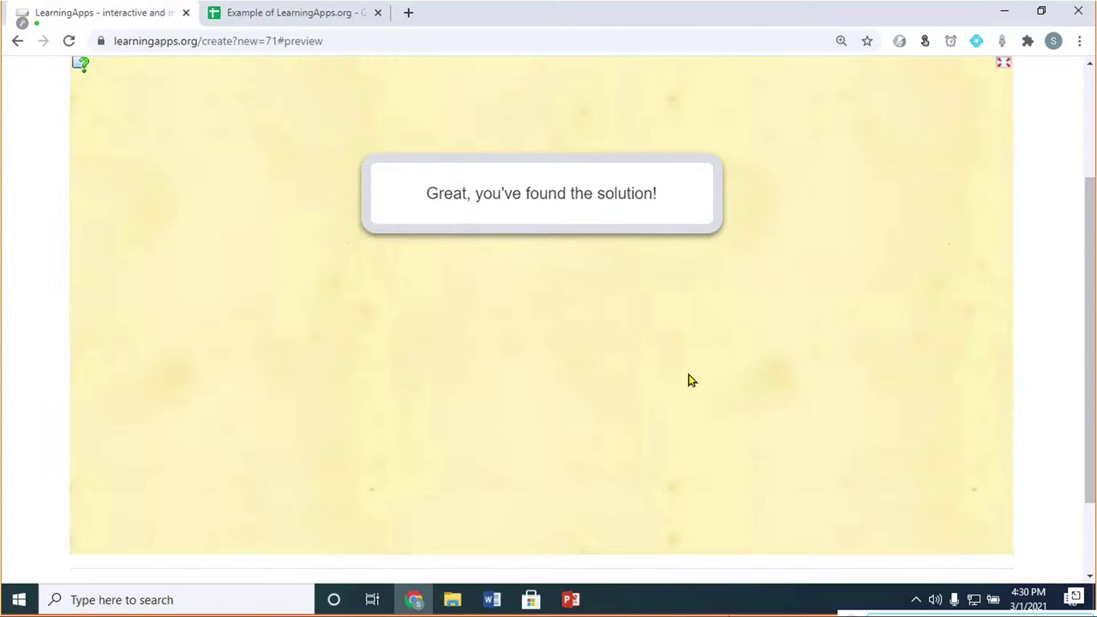
{"action": "scroll", "coordinate": [689, 380], "scroll_direction": "down", "scroll_amount": 1}
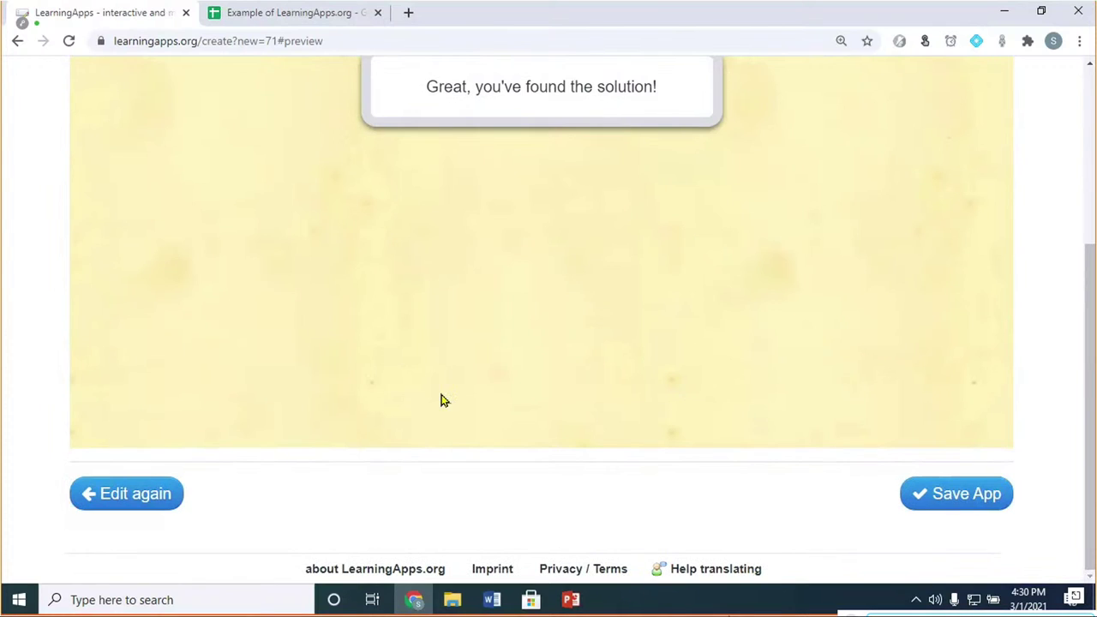
- Save the matching app and dismiss the task popup
{"action": "left_click", "coordinate": [915, 510]}
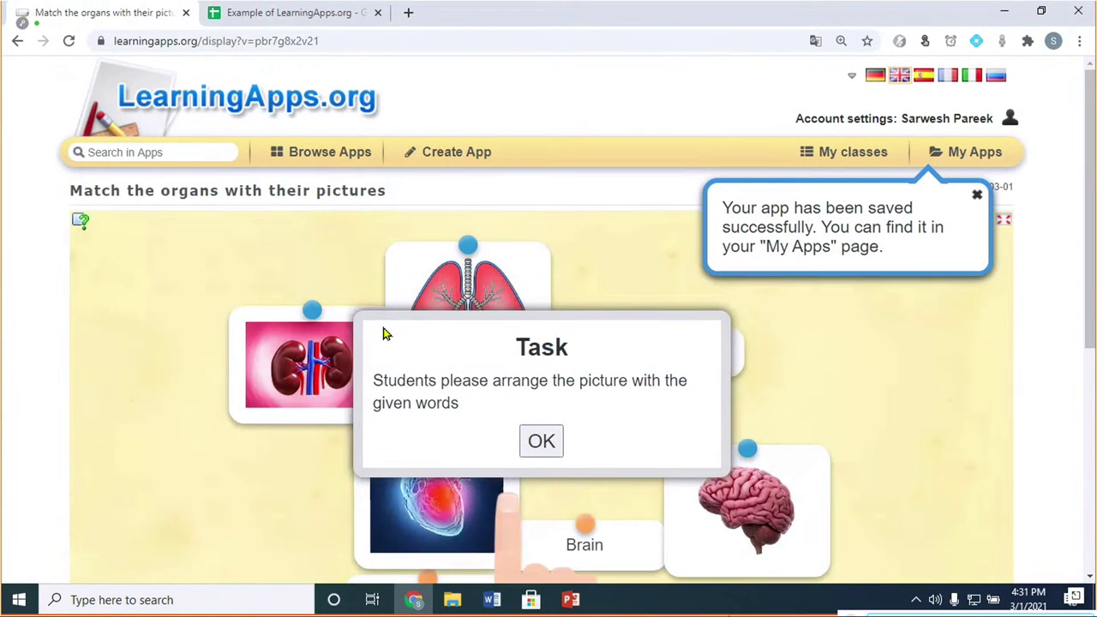
{"action": "left_click", "coordinate": [542, 452]}
{"action": "scroll", "coordinate": [269, 409], "scroll_direction": "down", "scroll_amount": 2}
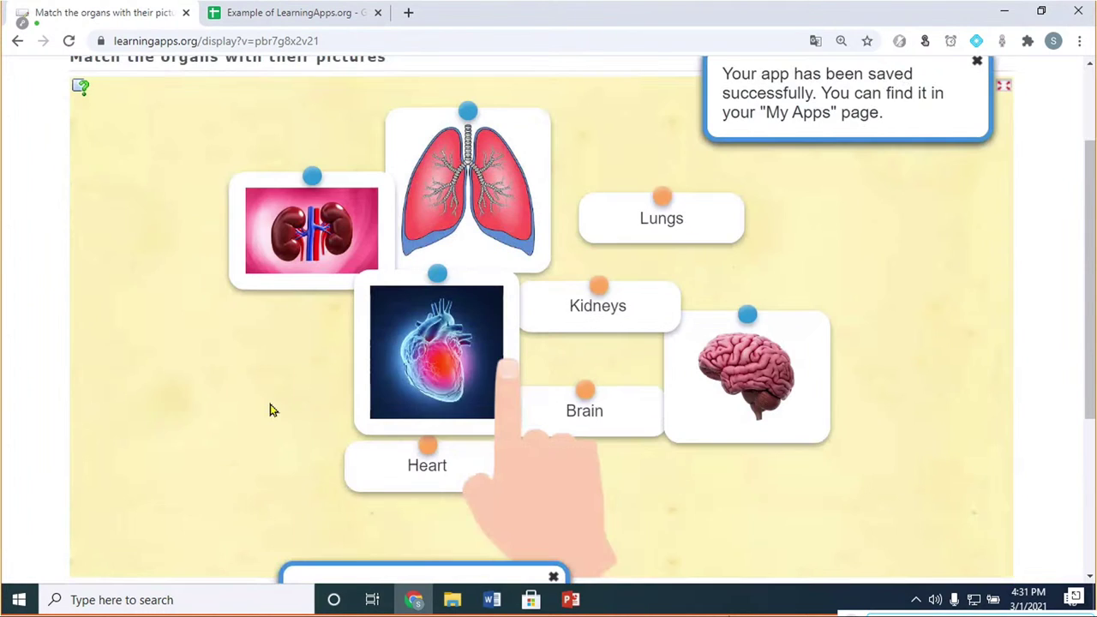
{"action": "scroll", "coordinate": [553, 405], "scroll_direction": "down", "scroll_amount": 3}
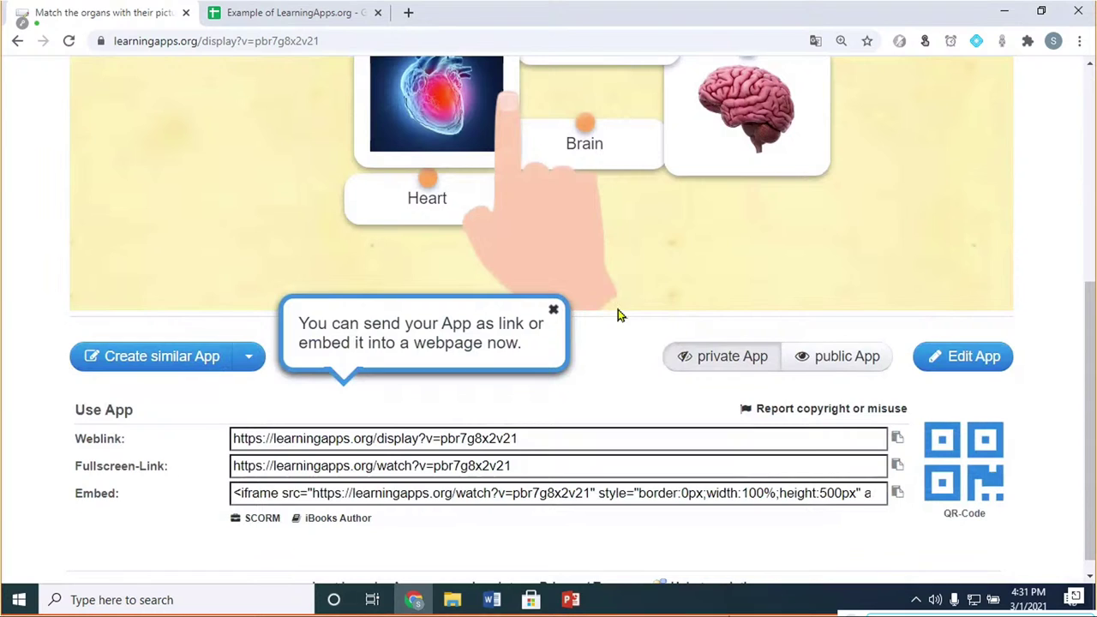
{"action": "scroll", "coordinate": [474, 453], "scroll_direction": "down", "scroll_amount": 1}
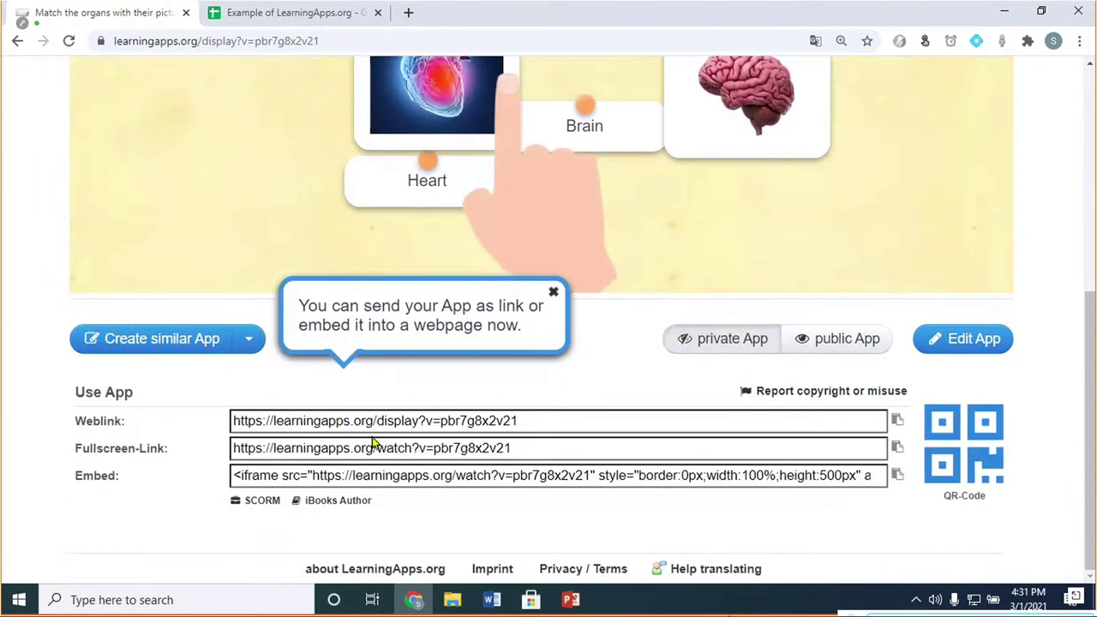
- Select the saved app's web link address under Use App
{"action": "left_click_drag", "start_coordinate": [382, 426], "coordinate": [522, 423]}
{"action": "key", "text": "ctrl+a"}
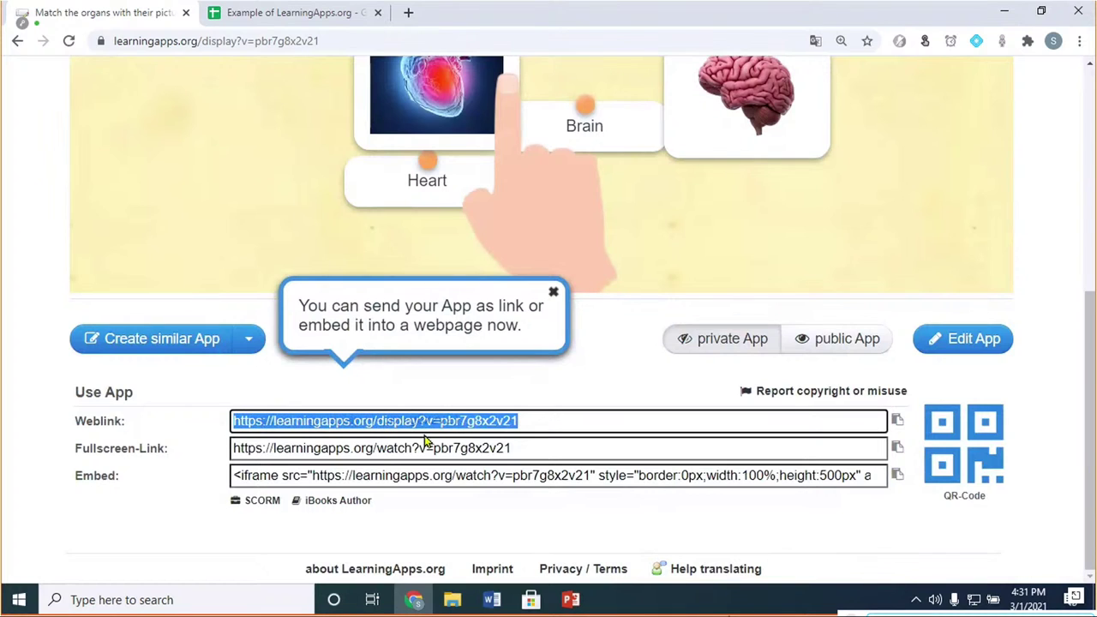
{"action": "left_click", "coordinate": [378, 430]}
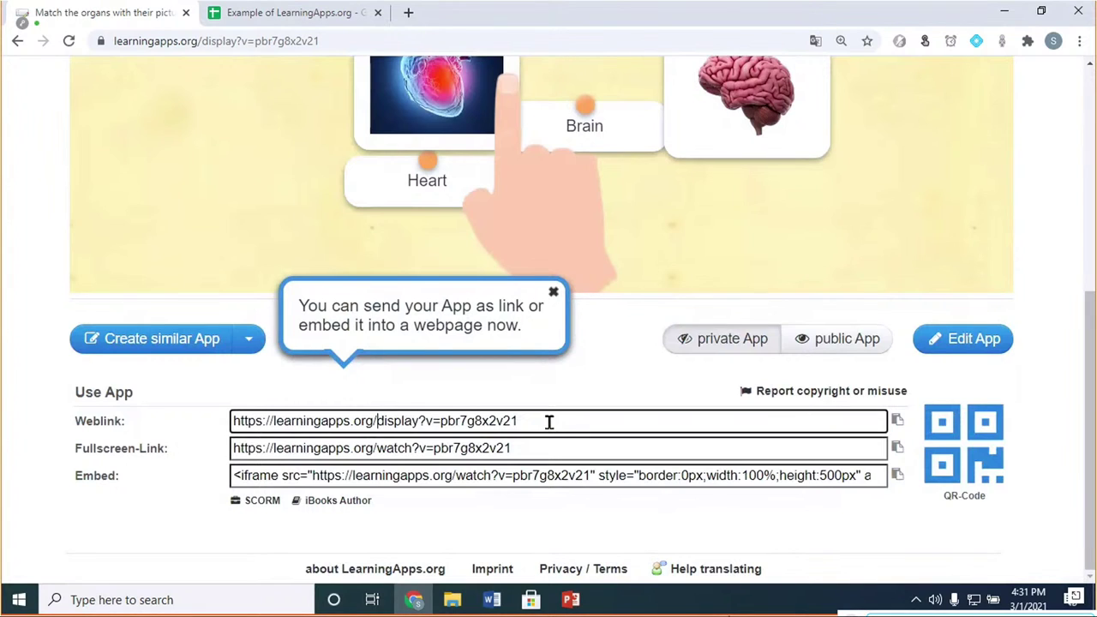
- Make the app public and capitalise 'Organs' and 'Pictures' in its title
{"action": "left_click", "coordinate": [824, 343]}
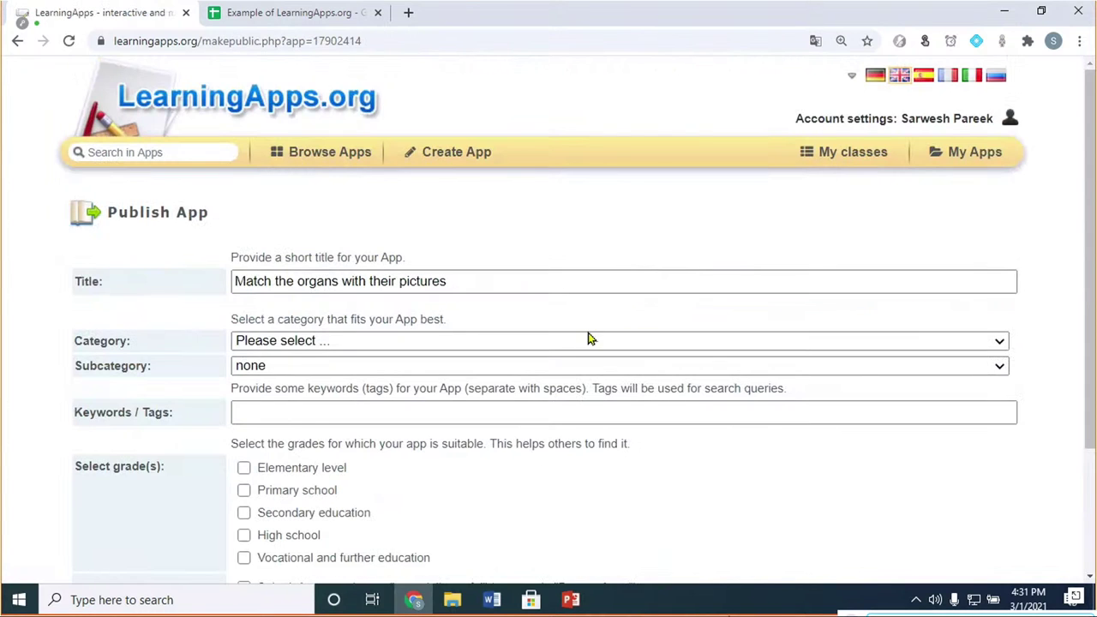
{"action": "scroll", "coordinate": [569, 403], "scroll_direction": "down", "scroll_amount": 1}
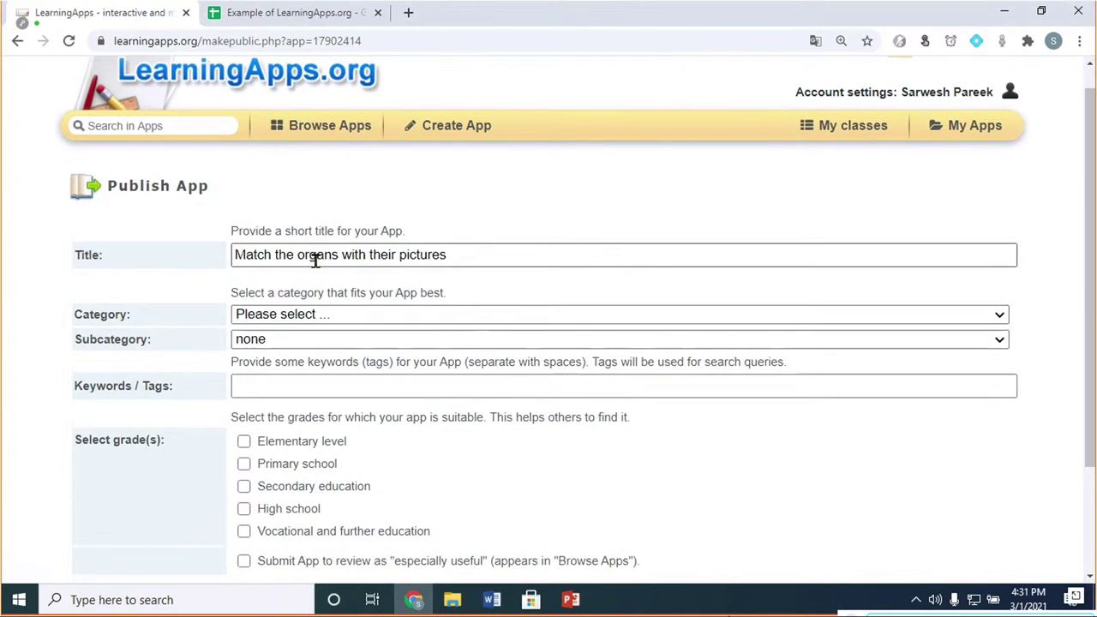
{"action": "left_click", "coordinate": [309, 255]}
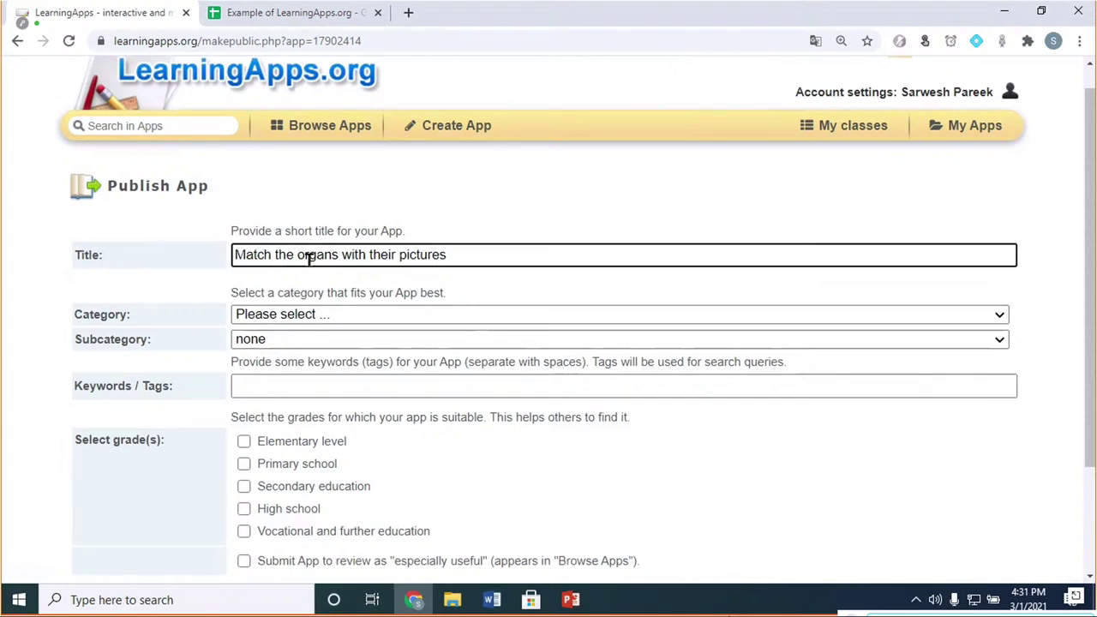
{"action": "key", "text": "BackSpace"}
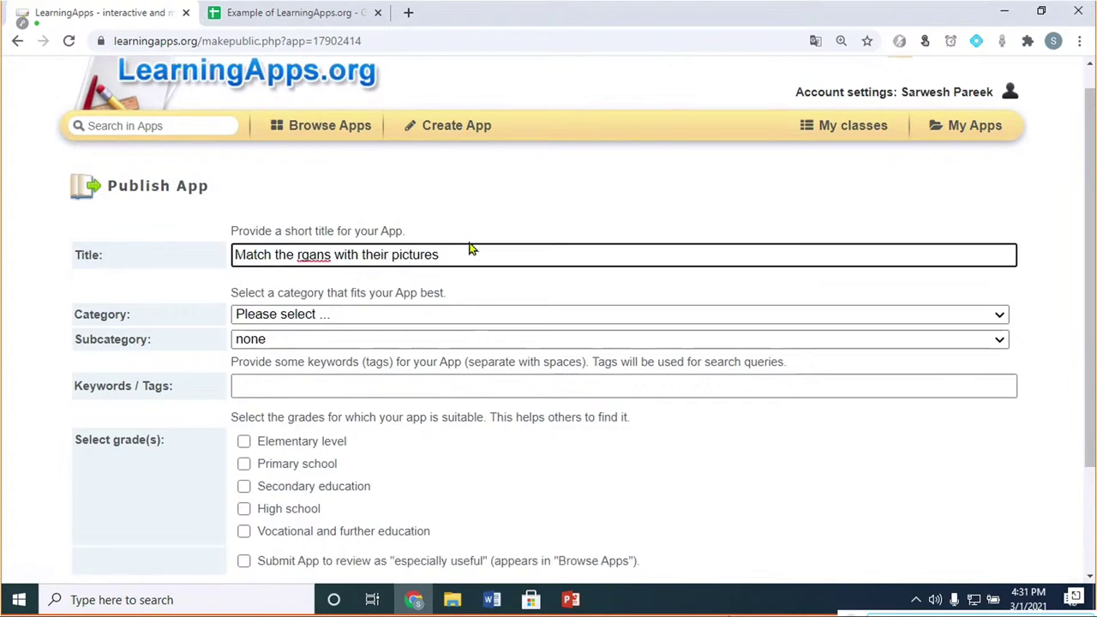
{"action": "type", "text": "O"}
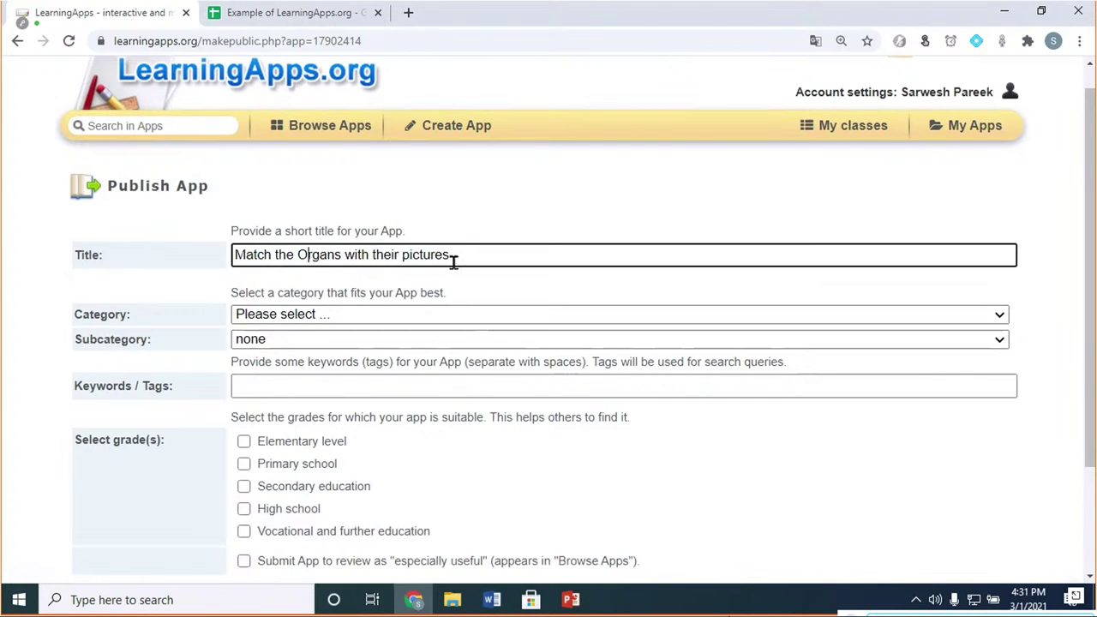
{"action": "left_click", "coordinate": [408, 254]}
{"action": "key", "text": "BackSpace"}
{"action": "type", "text": "P"}
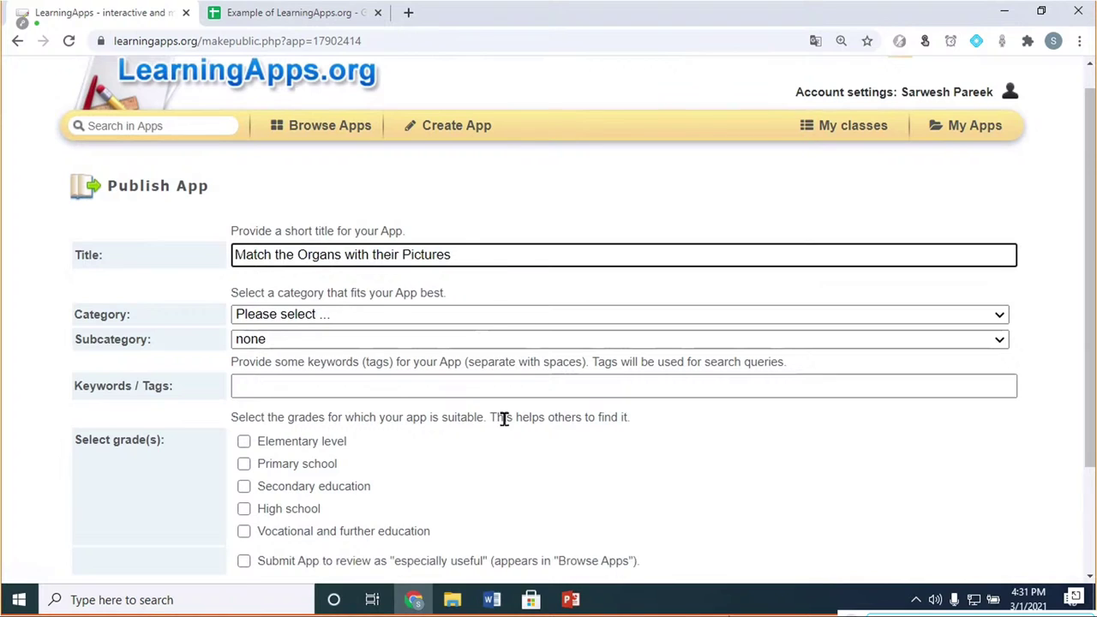
- Choose Biology as the app's category
{"action": "left_click", "coordinate": [337, 314]}
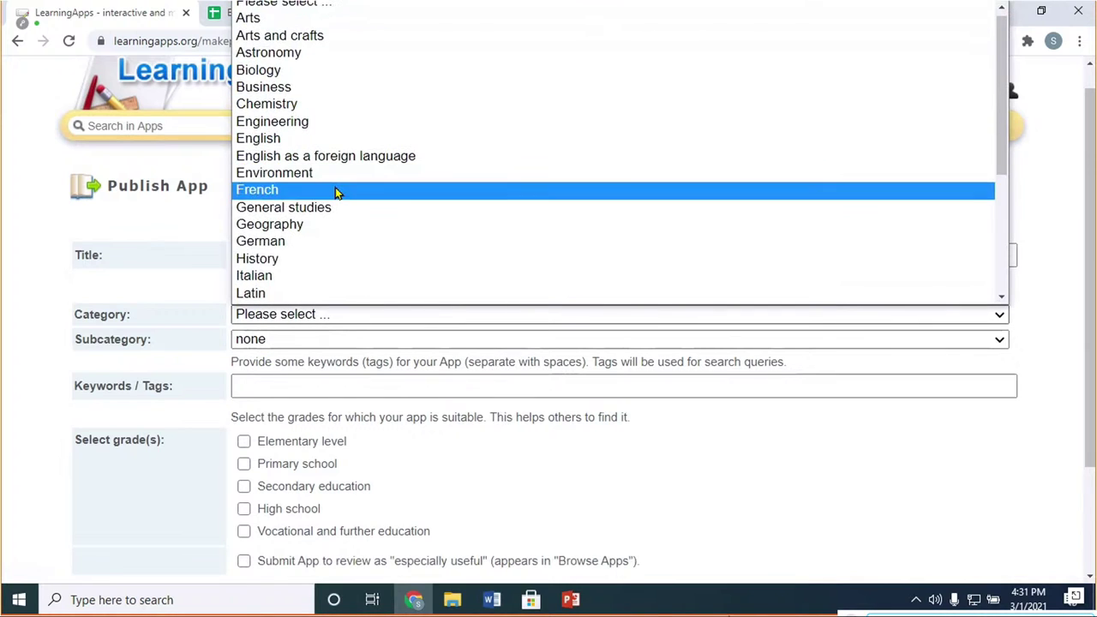
{"action": "scroll", "coordinate": [335, 193], "scroll_direction": "down", "scroll_amount": 5}
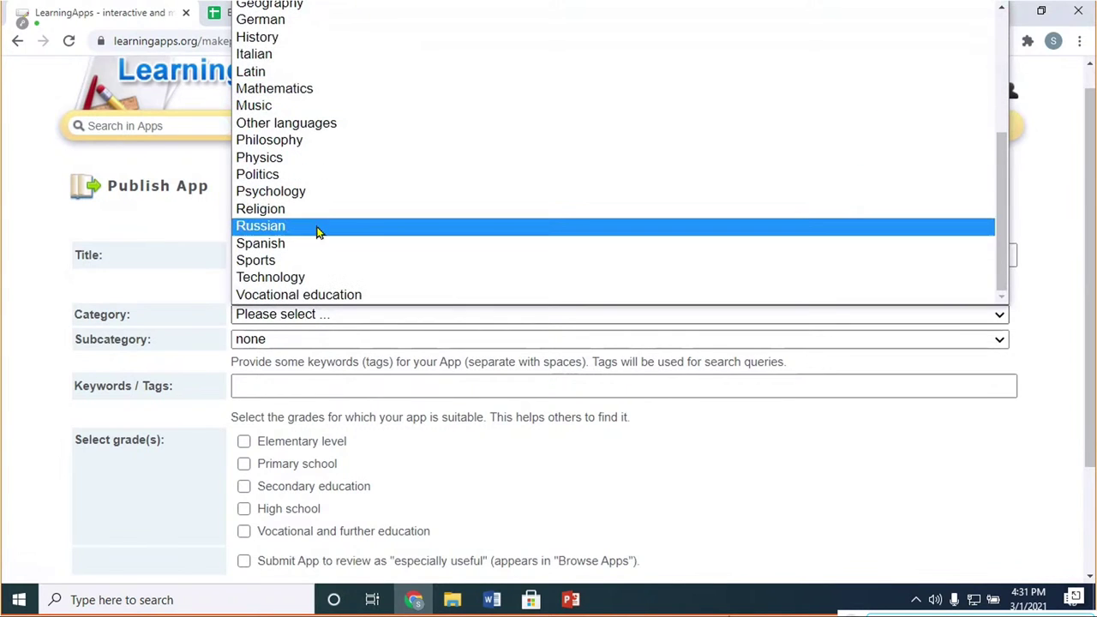
{"action": "scroll", "coordinate": [330, 240], "scroll_direction": "up", "scroll_amount": 5}
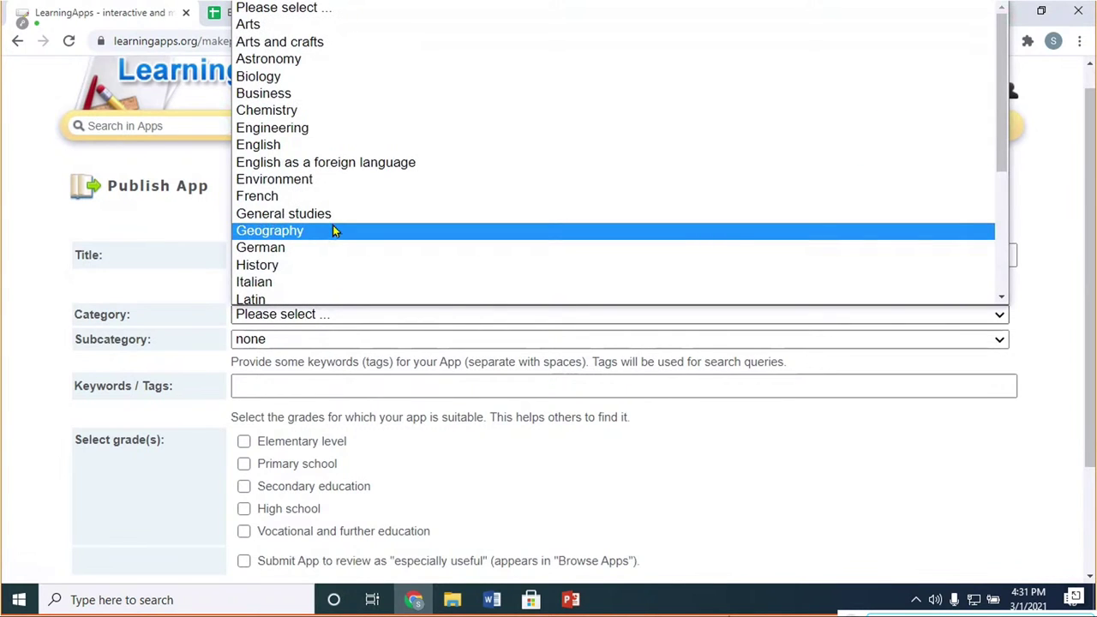
{"action": "left_click", "coordinate": [320, 78]}
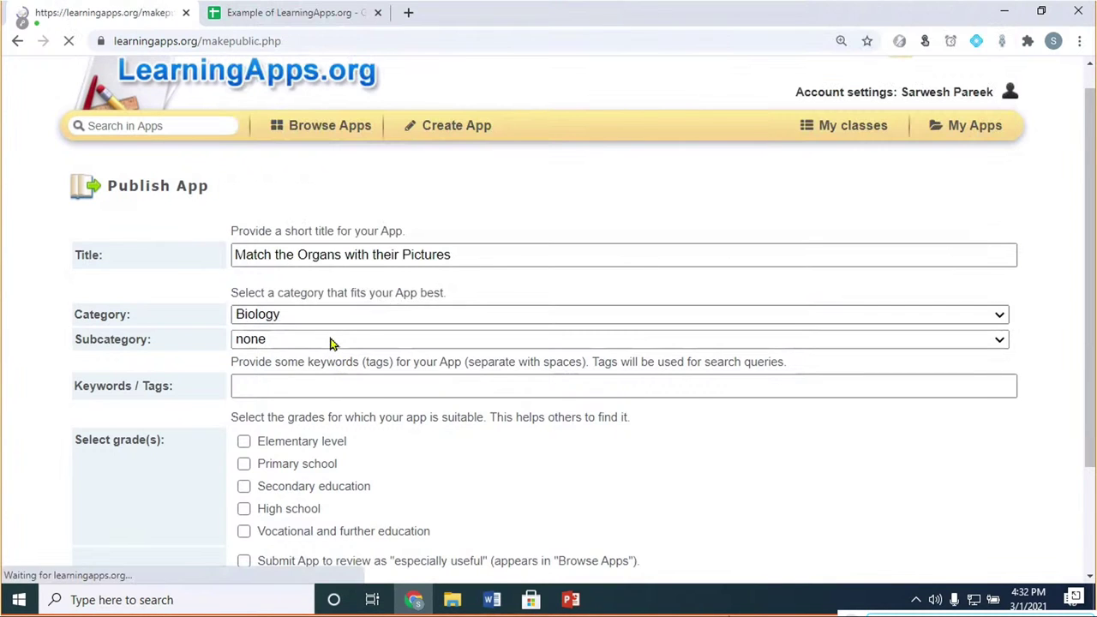
{"action": "left_click", "coordinate": [311, 382]}
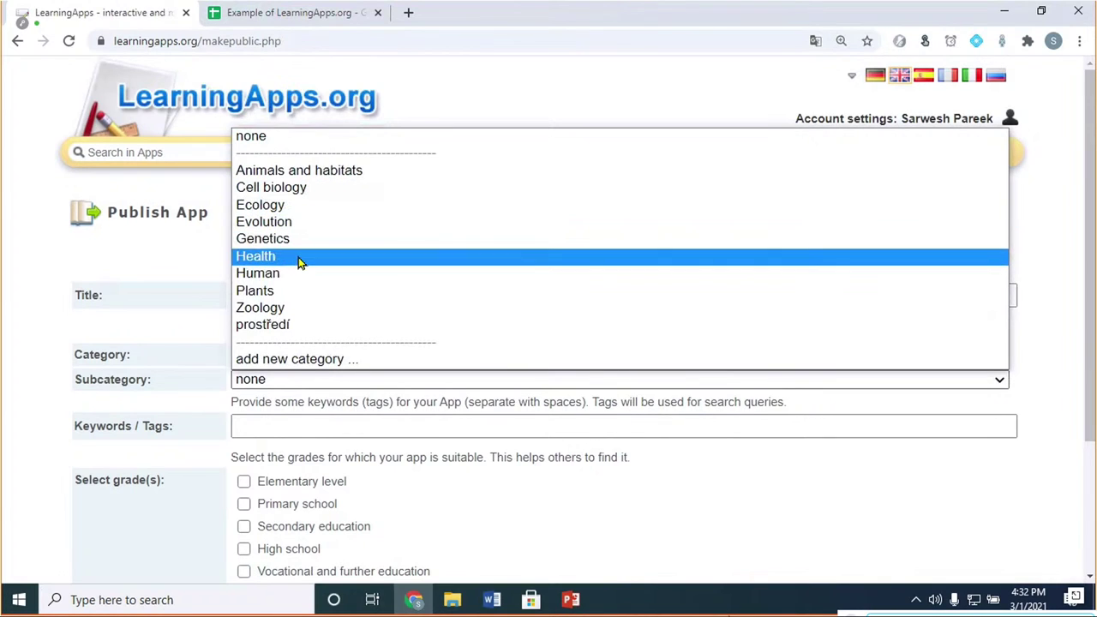
- Create a new subcategory named Human and select it for the organs app
{"action": "left_click", "coordinate": [315, 360]}
{"action": "left_click", "coordinate": [444, 397]}
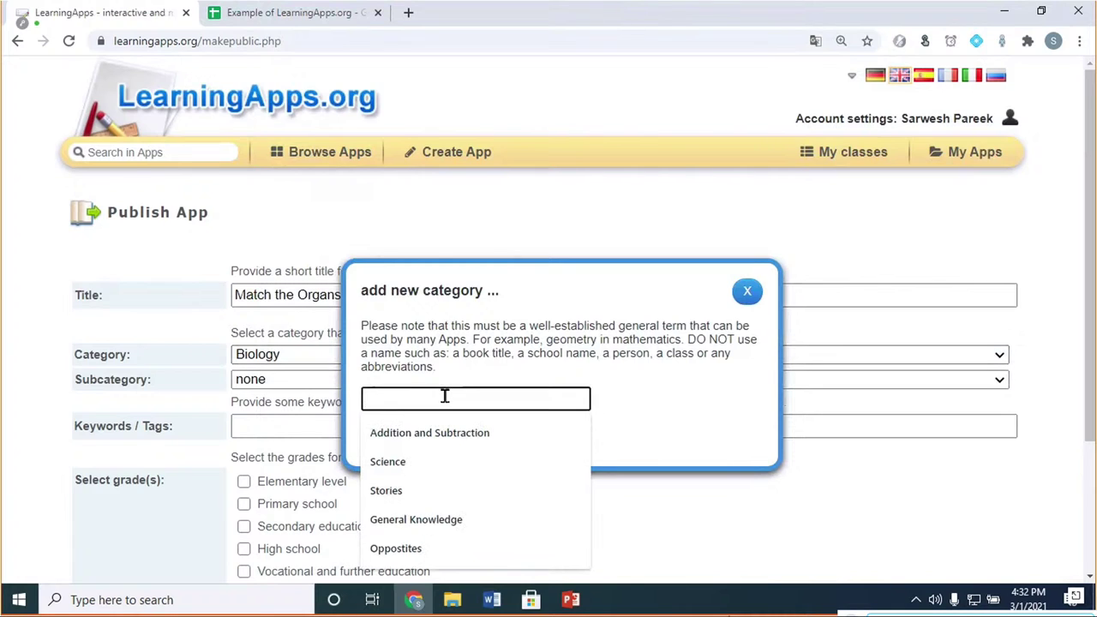
{"action": "type", "text": "Huma"}
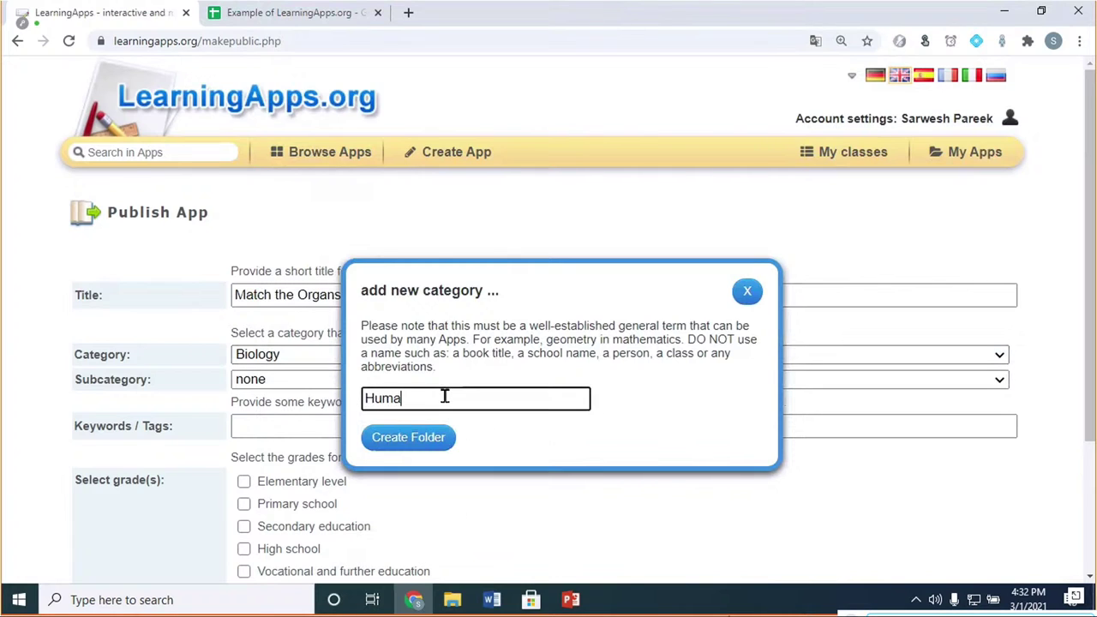
{"action": "type", "text": "n"}
{"action": "left_click", "coordinate": [425, 448]}
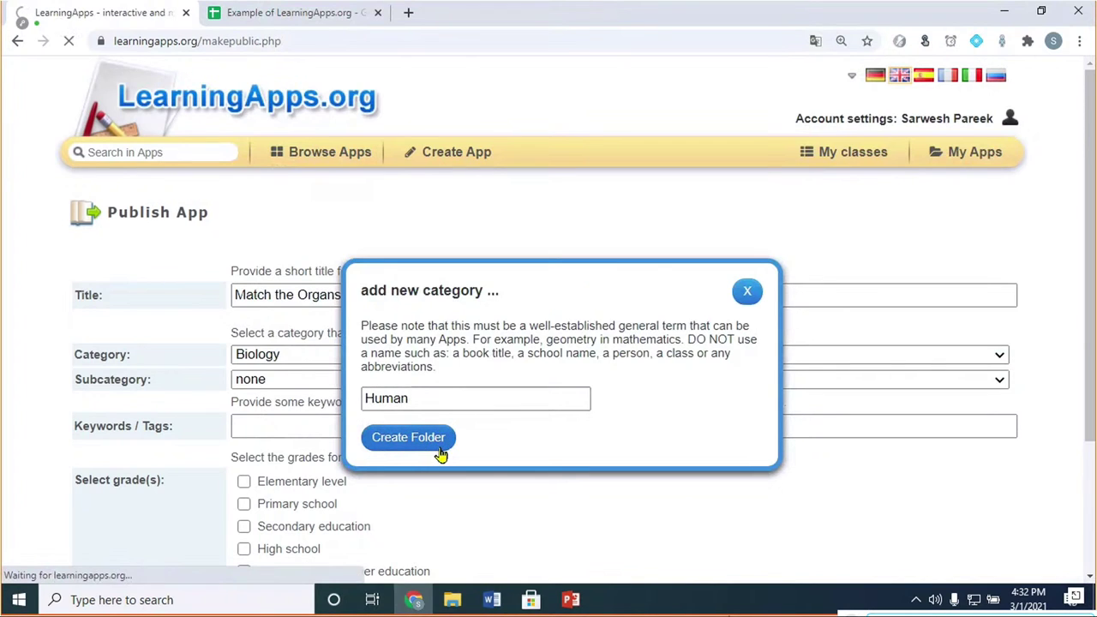
{"action": "left_click", "coordinate": [288, 387]}
- Keep Human as subcategory and enter the keywords Human Anatomy, Body Parts
{"action": "left_click", "coordinate": [286, 385]}
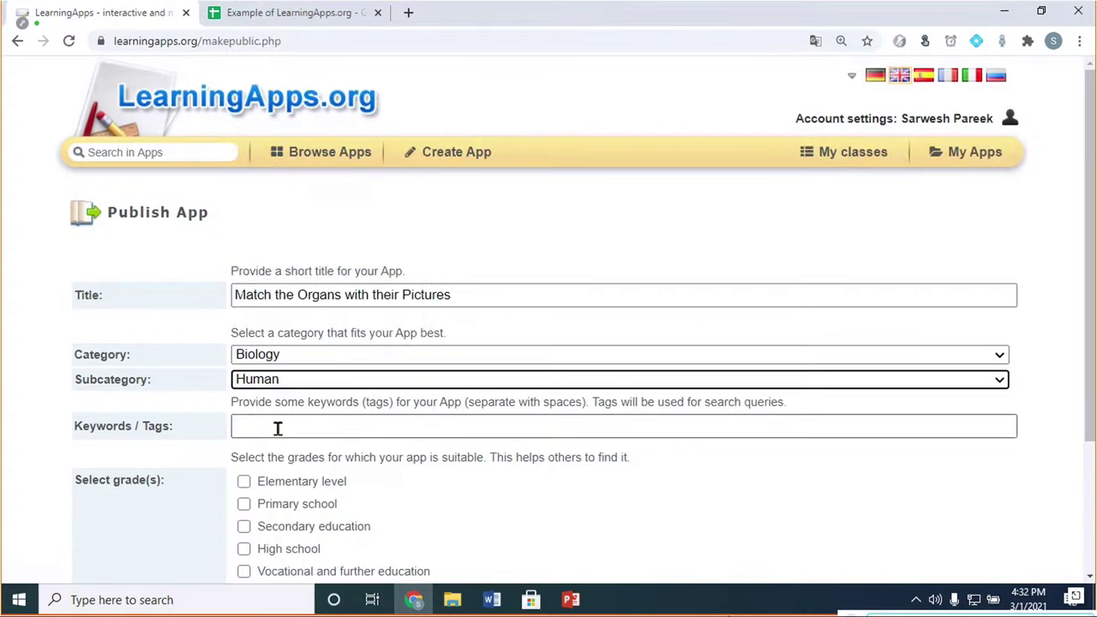
{"action": "left_click", "coordinate": [280, 425]}
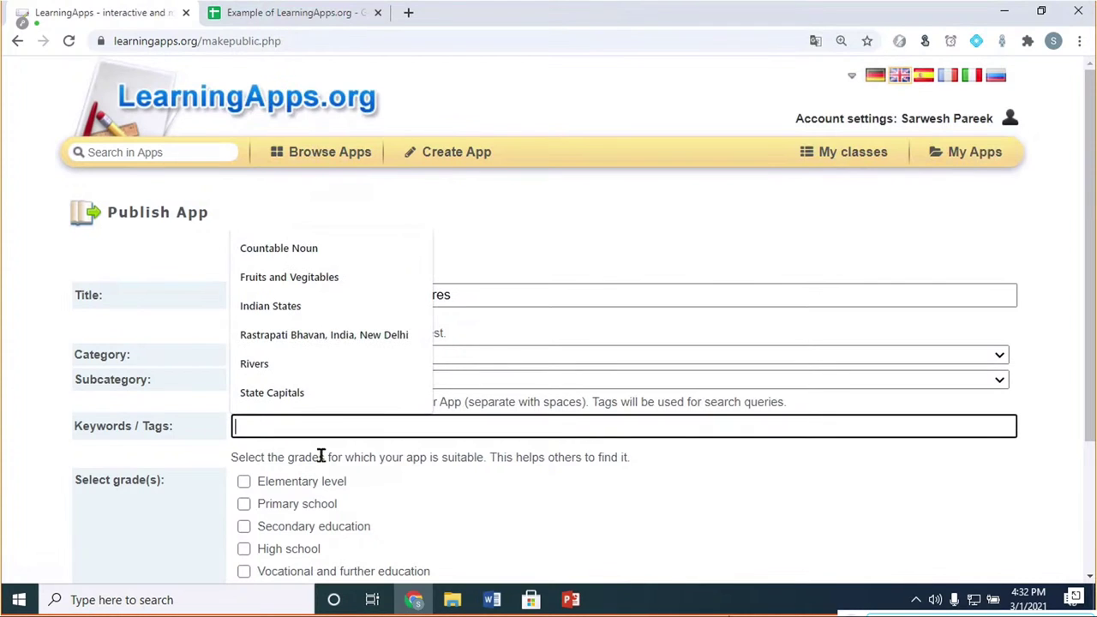
{"action": "type", "text": "Hum"}
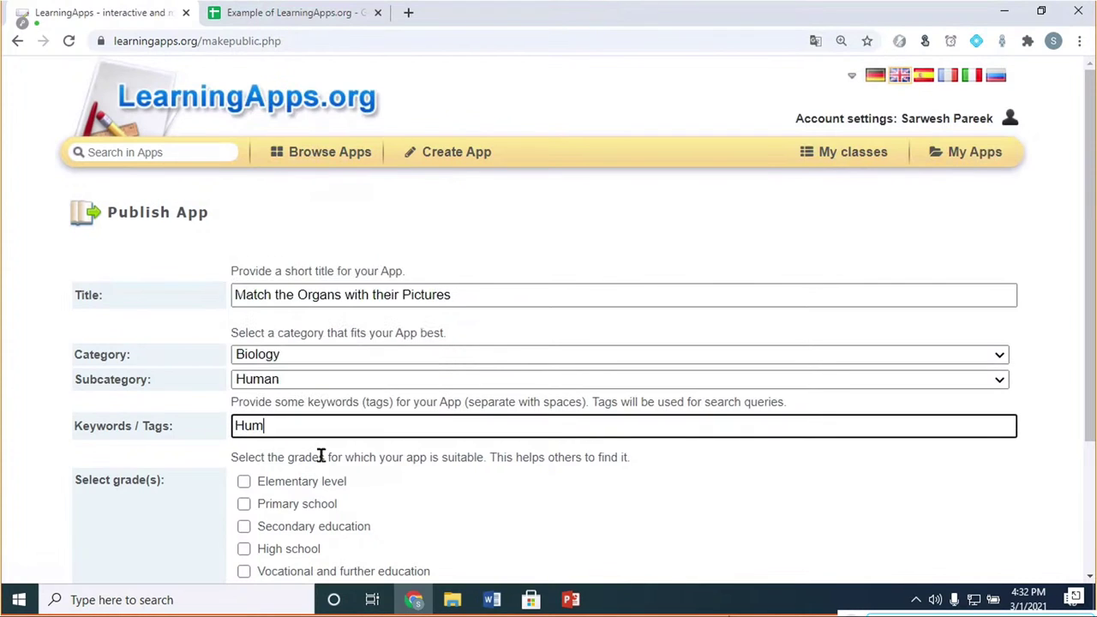
{"action": "type", "text": "an Anatomy"}
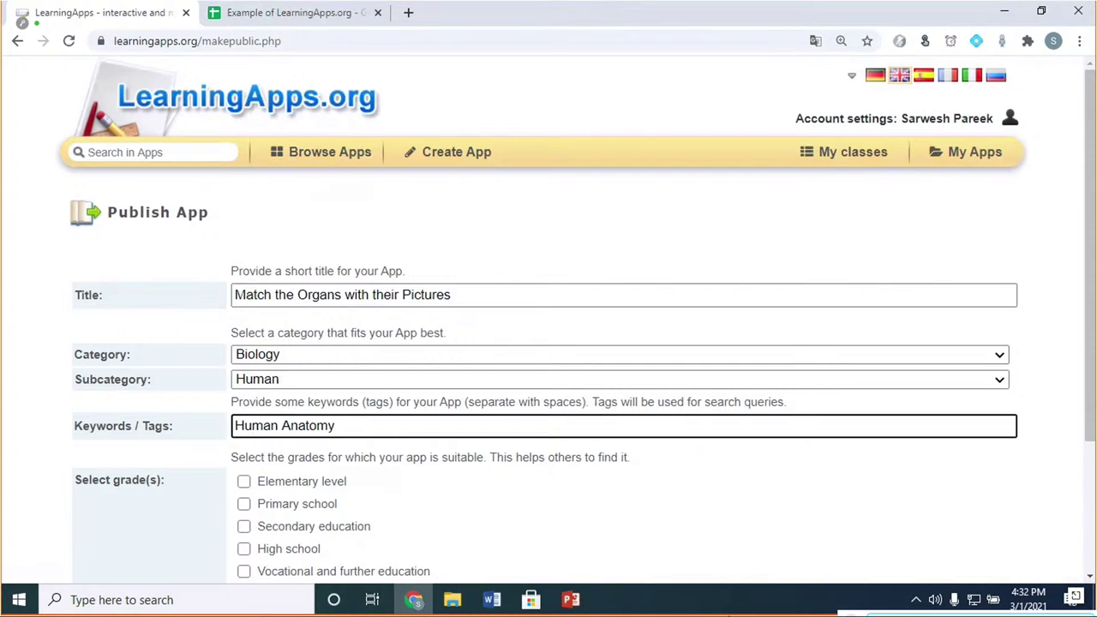
{"action": "scroll", "coordinate": [514, 505], "scroll_direction": "down", "scroll_amount": 1}
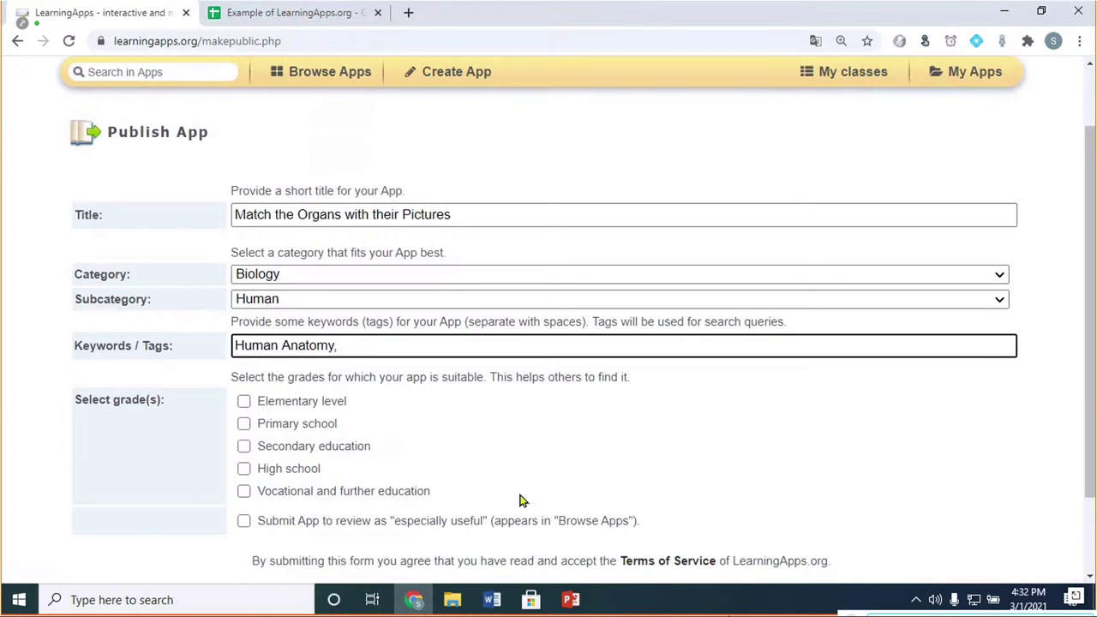
{"action": "type", "text": "Bod"}
{"action": "key", "text": "BackSpace"}
{"action": "key", "text": "BackSpace"}
{"action": "key", "text": "BackSpace"}
{"action": "type", "text": "y Parts"}
- Tick Elementary level and Primary school, then send the publish request
{"action": "scroll", "coordinate": [463, 480], "scroll_direction": "down", "scroll_amount": 1}
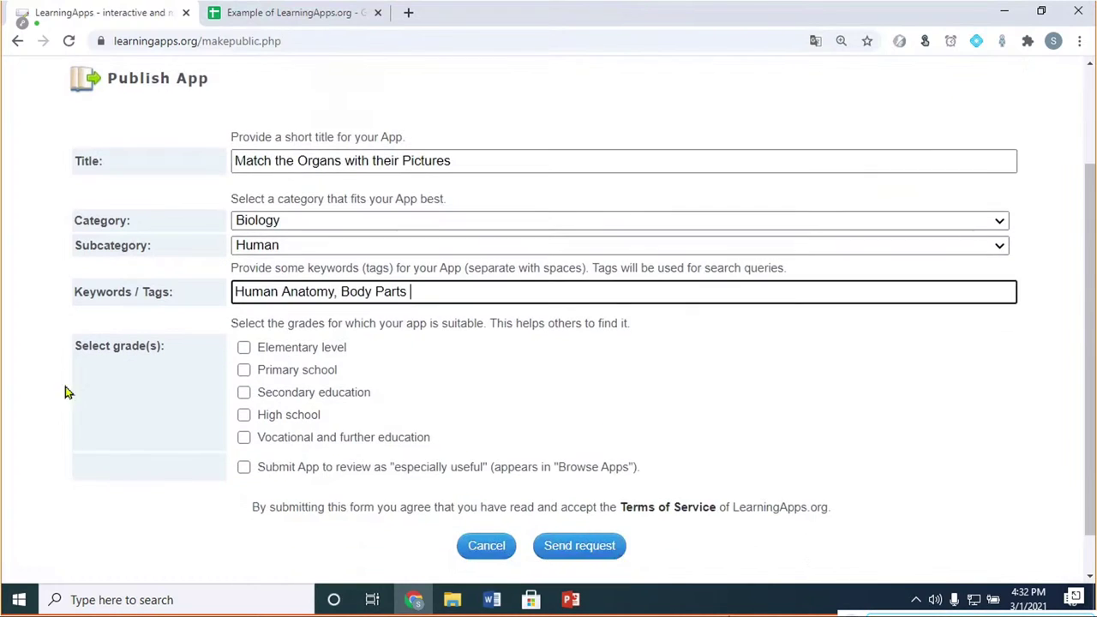
{"action": "left_click", "coordinate": [243, 347]}
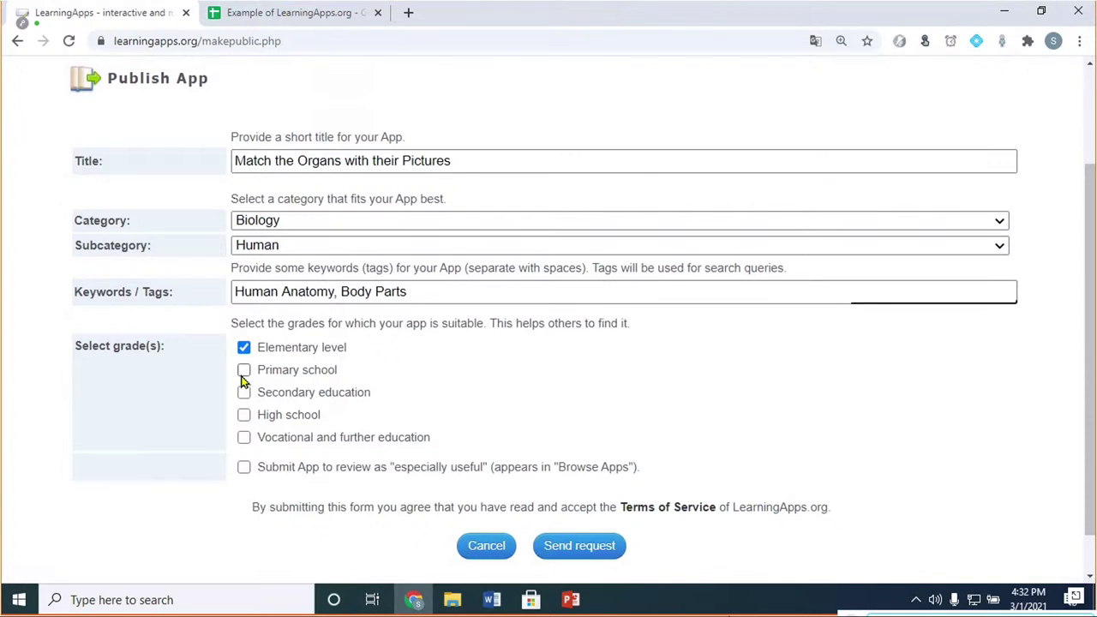
{"action": "left_click", "coordinate": [243, 370]}
{"action": "scroll", "coordinate": [514, 441], "scroll_direction": "down", "scroll_amount": 1}
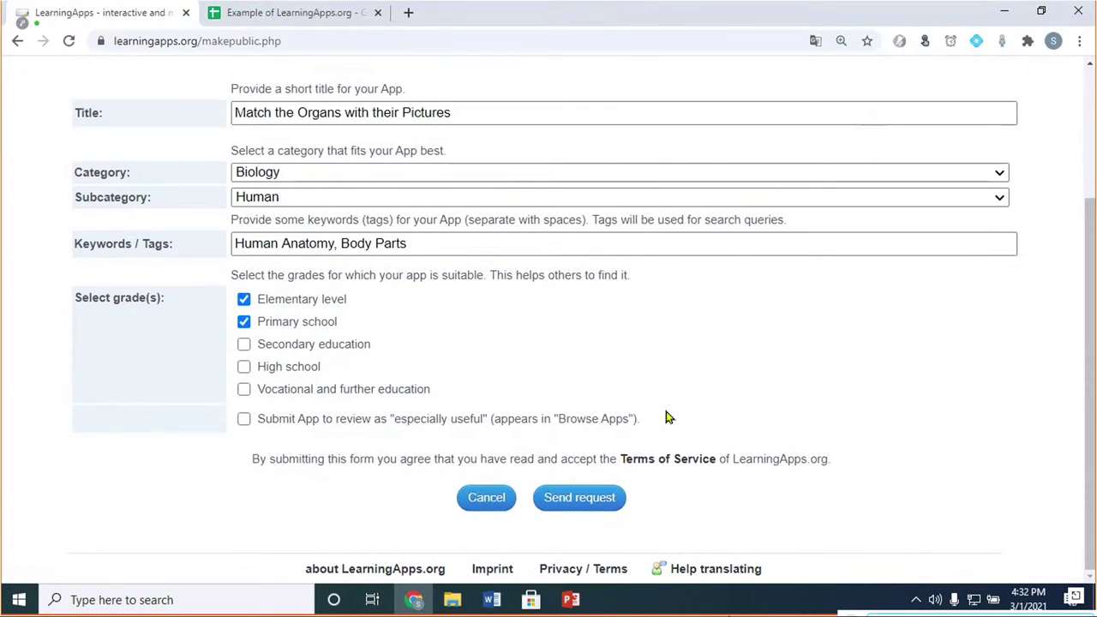
{"action": "left_click", "coordinate": [598, 506]}
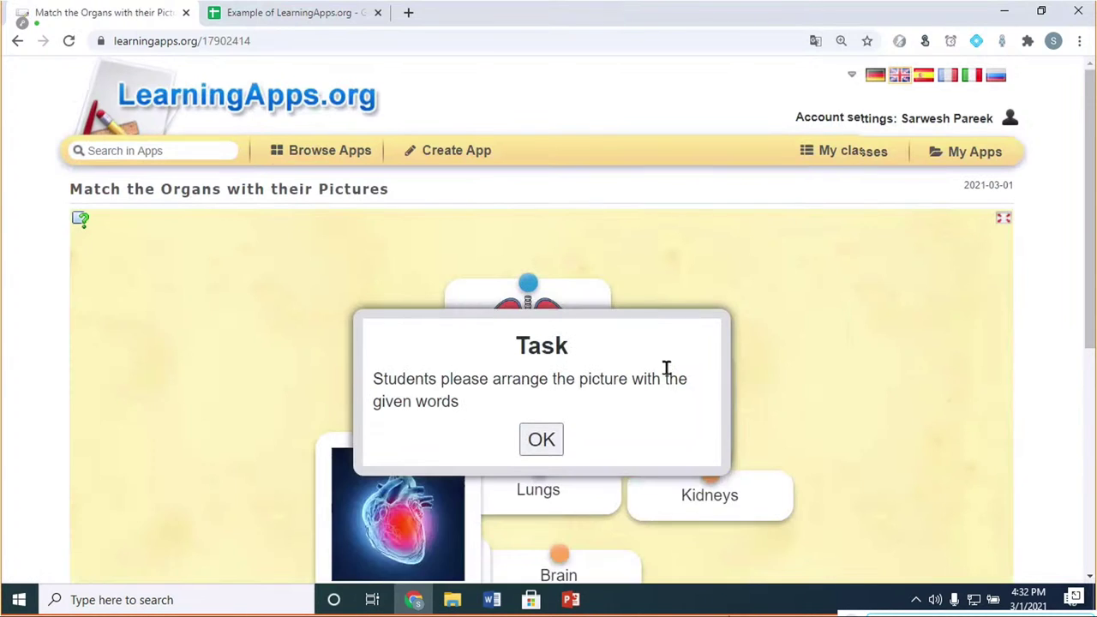
- Select the published app's Weblink URL and dismiss the Task popup with OK
{"action": "scroll", "coordinate": [802, 388], "scroll_direction": "down", "scroll_amount": 5}
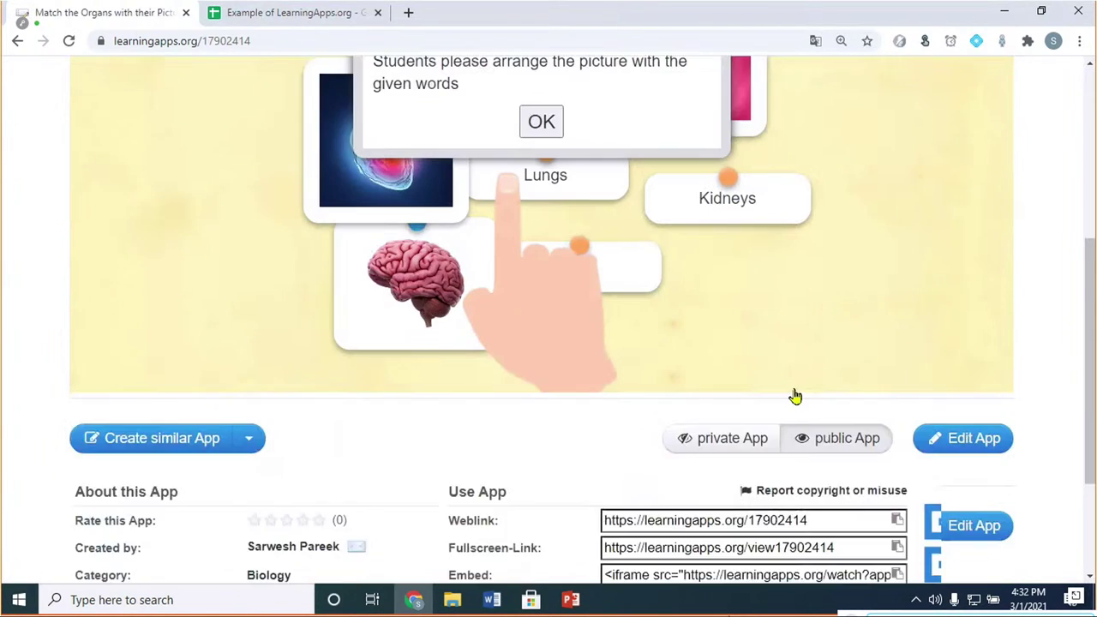
{"action": "scroll", "coordinate": [795, 396], "scroll_direction": "down", "scroll_amount": 2}
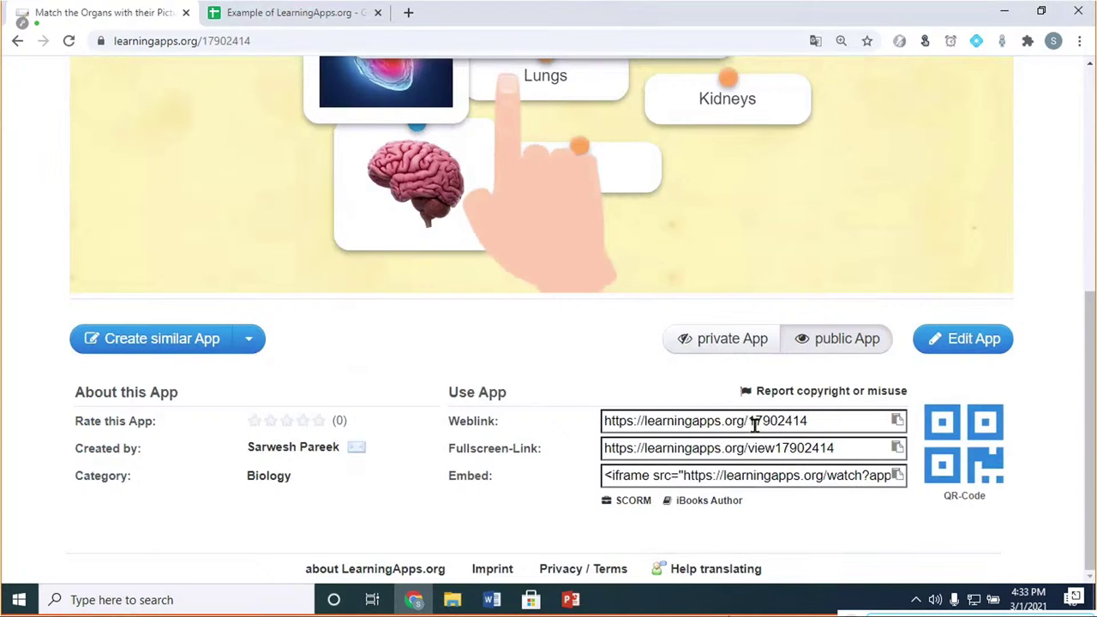
{"action": "left_click_drag", "start_coordinate": [750, 423], "coordinate": [833, 423]}
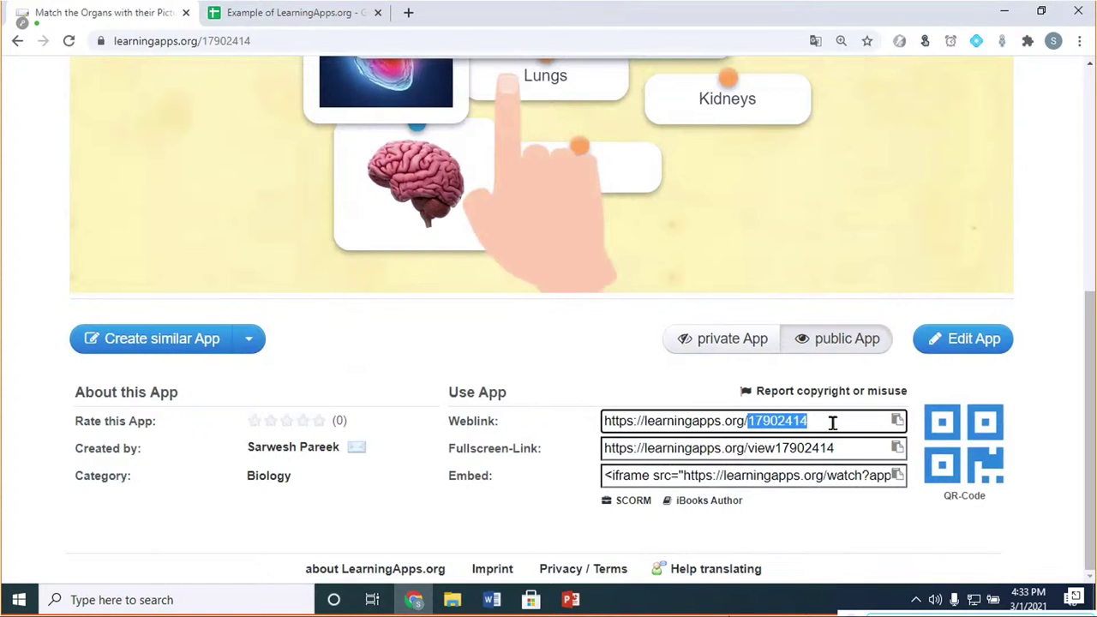
{"action": "key", "text": "ctrl+a"}
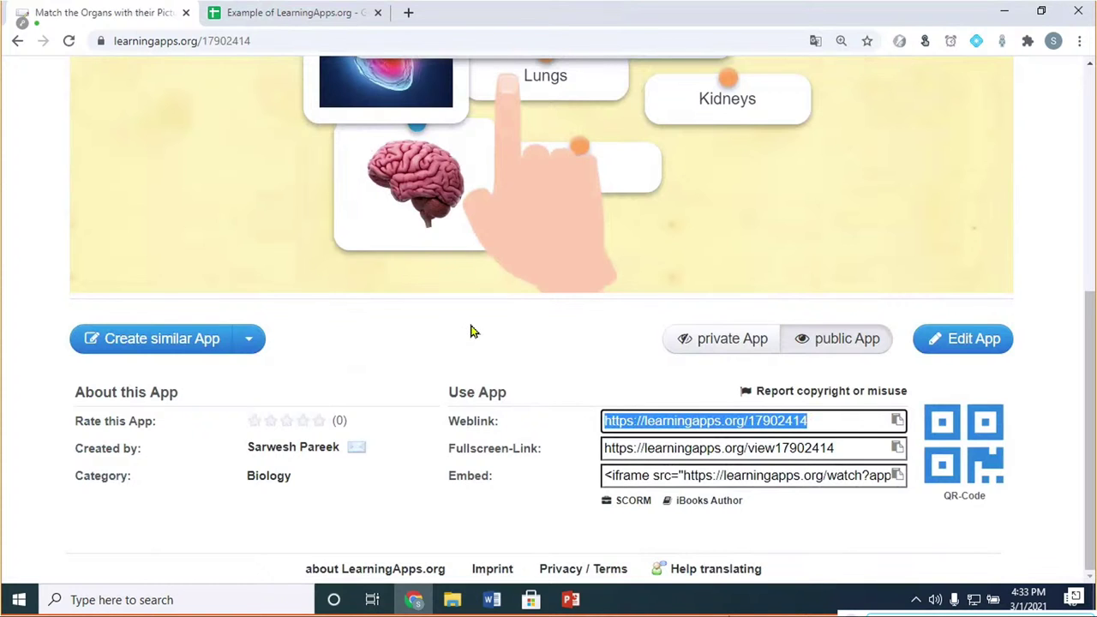
{"action": "scroll", "coordinate": [471, 331], "scroll_direction": "up", "scroll_amount": 3}
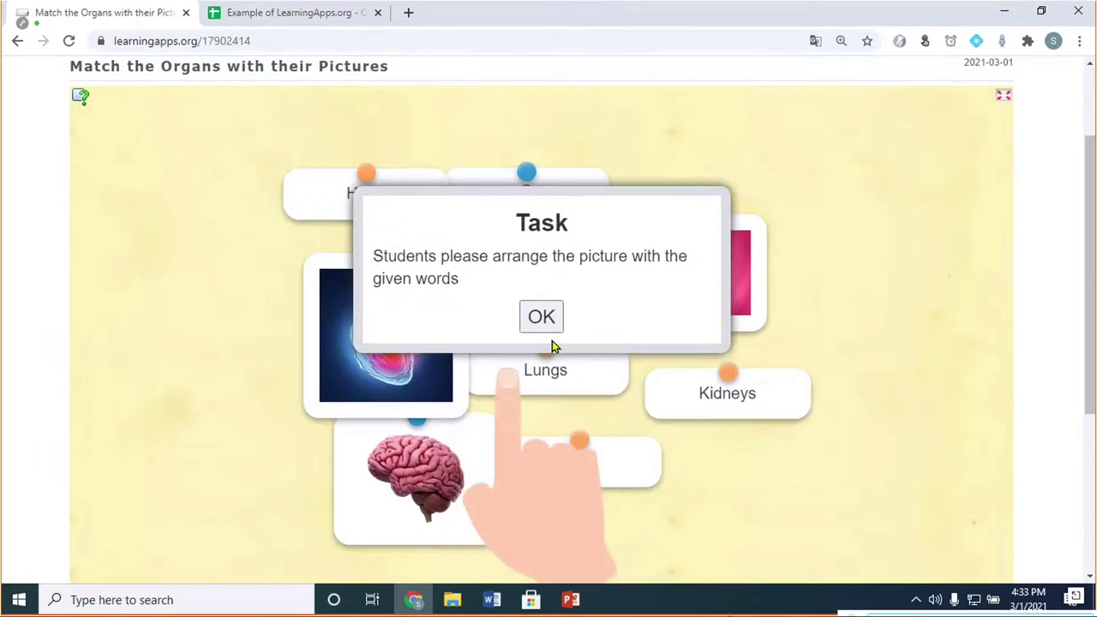
{"action": "left_click", "coordinate": [549, 319]}
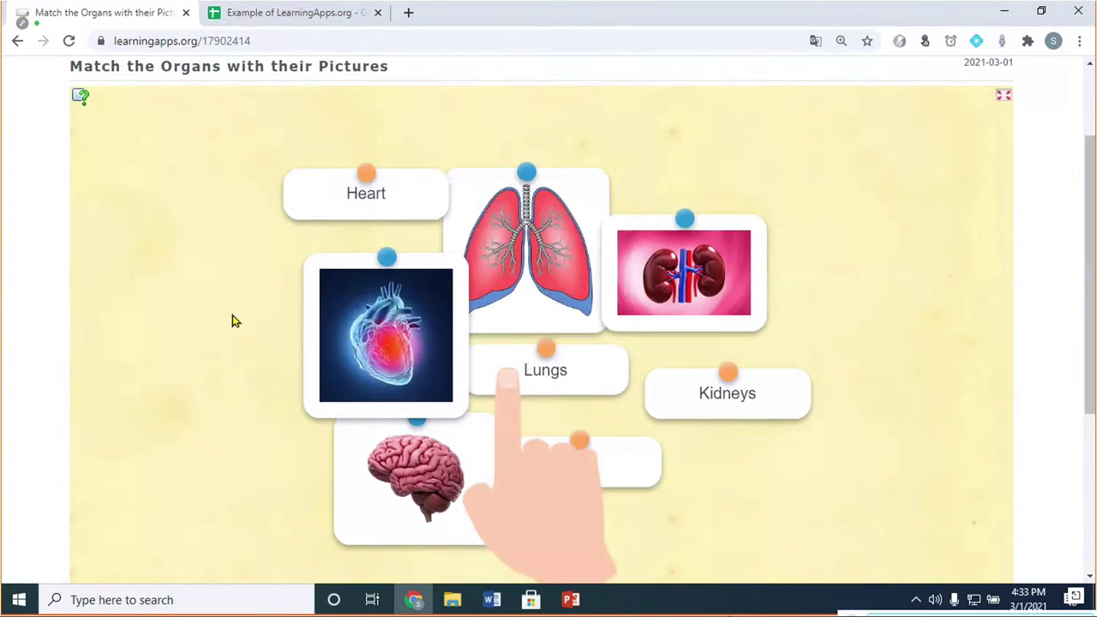
{"action": "scroll", "coordinate": [214, 330], "scroll_direction": "up", "scroll_amount": 2}
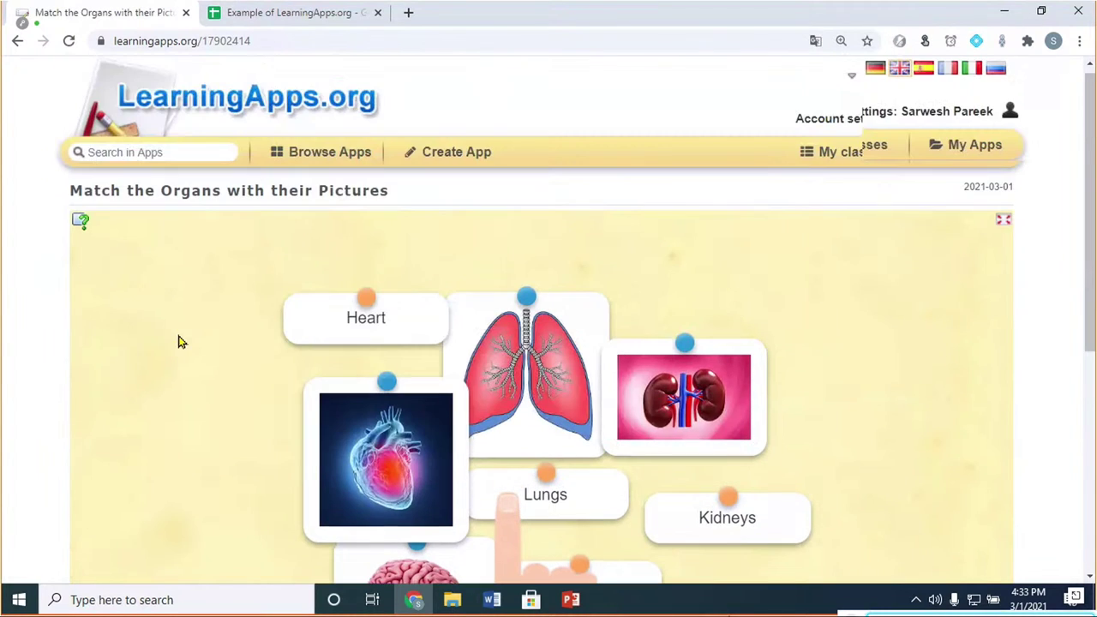
- Start a new app from the Group assignment template via Create new App
{"action": "left_click", "coordinate": [443, 163]}
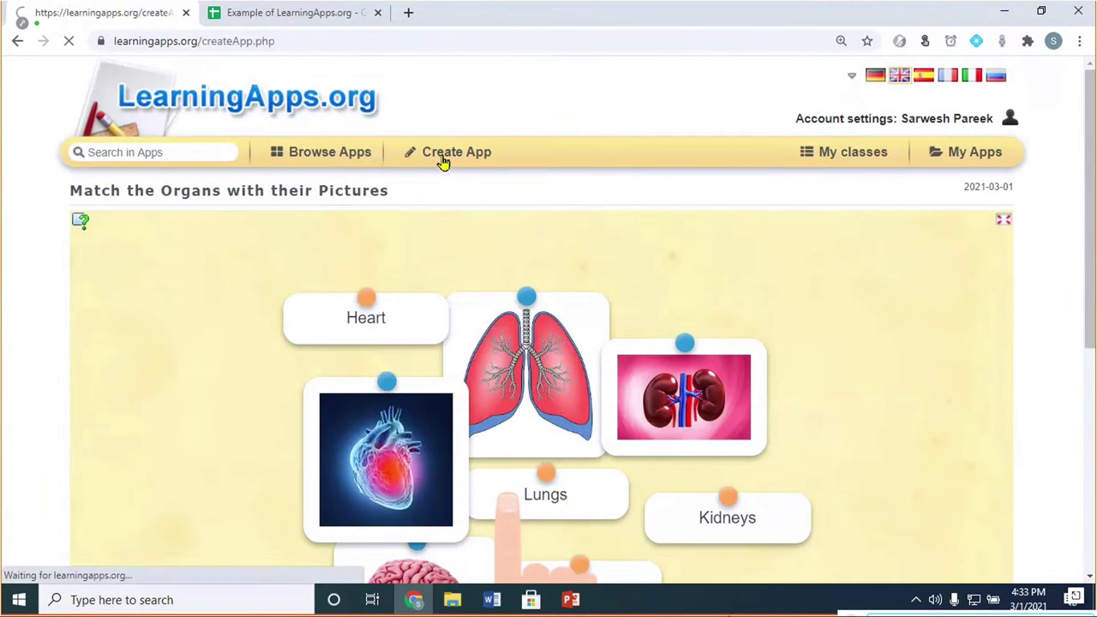
{"action": "scroll", "coordinate": [206, 446], "scroll_direction": "down", "scroll_amount": 1}
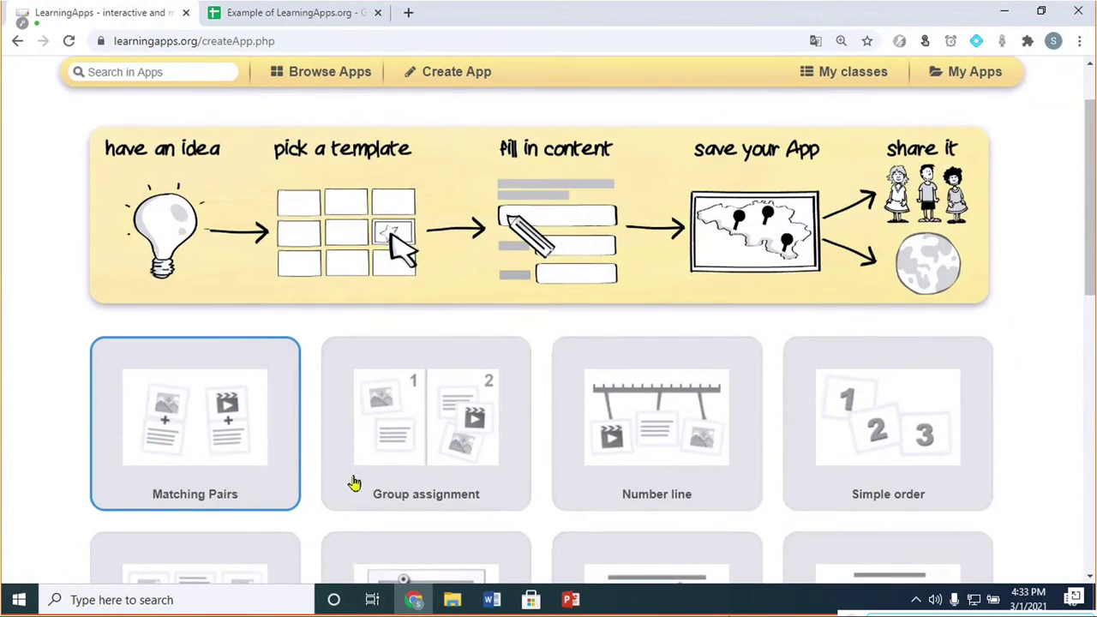
{"action": "left_click", "coordinate": [448, 436]}
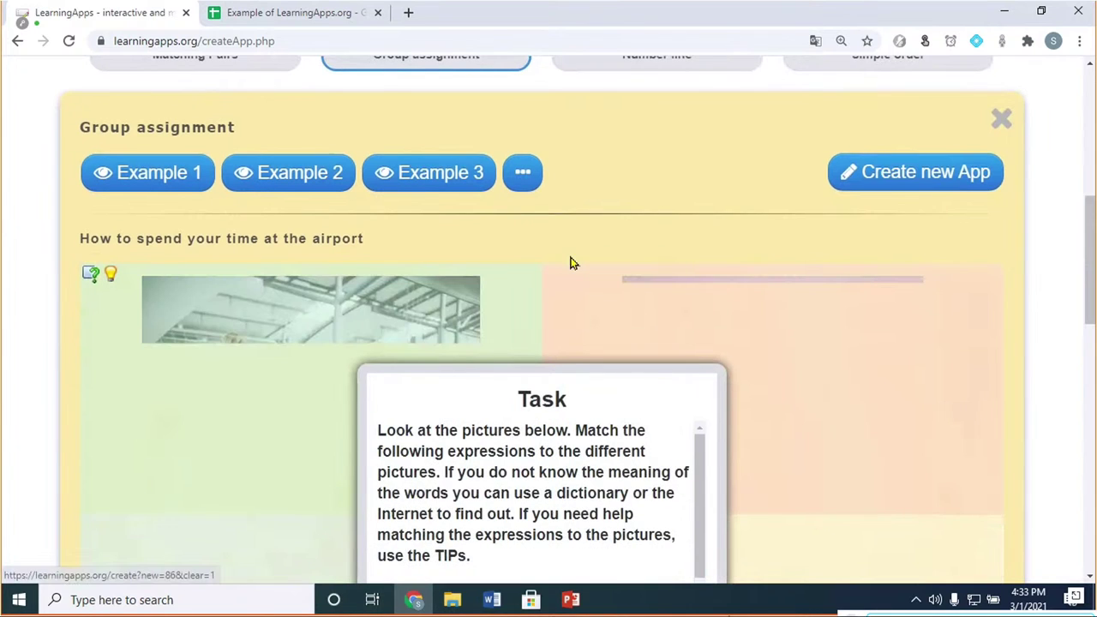
{"action": "left_click", "coordinate": [930, 174]}
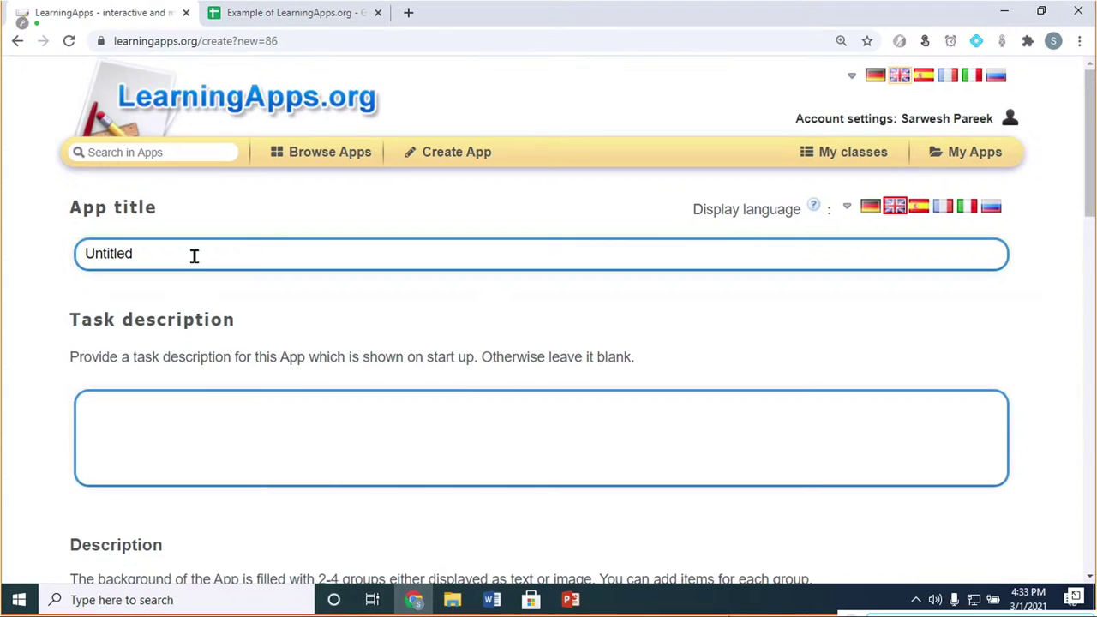
- Replace the Untitled title with 'Arrange in Singular and Plurals'
{"action": "left_click", "coordinate": [187, 255]}
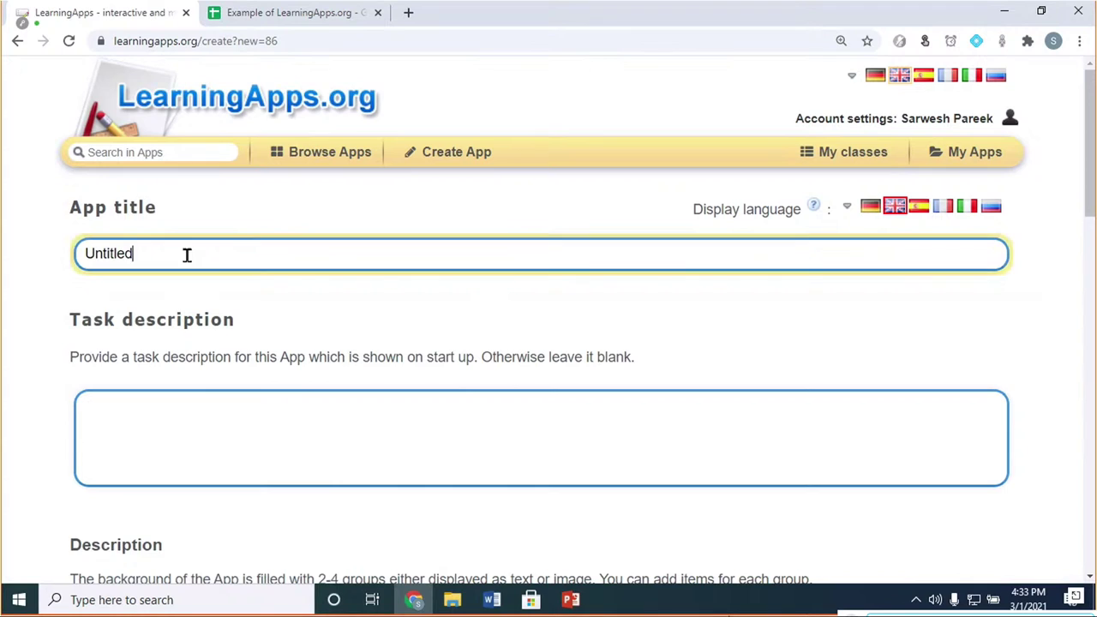
{"action": "left_click_drag", "start_coordinate": [187, 254], "coordinate": [30, 252]}
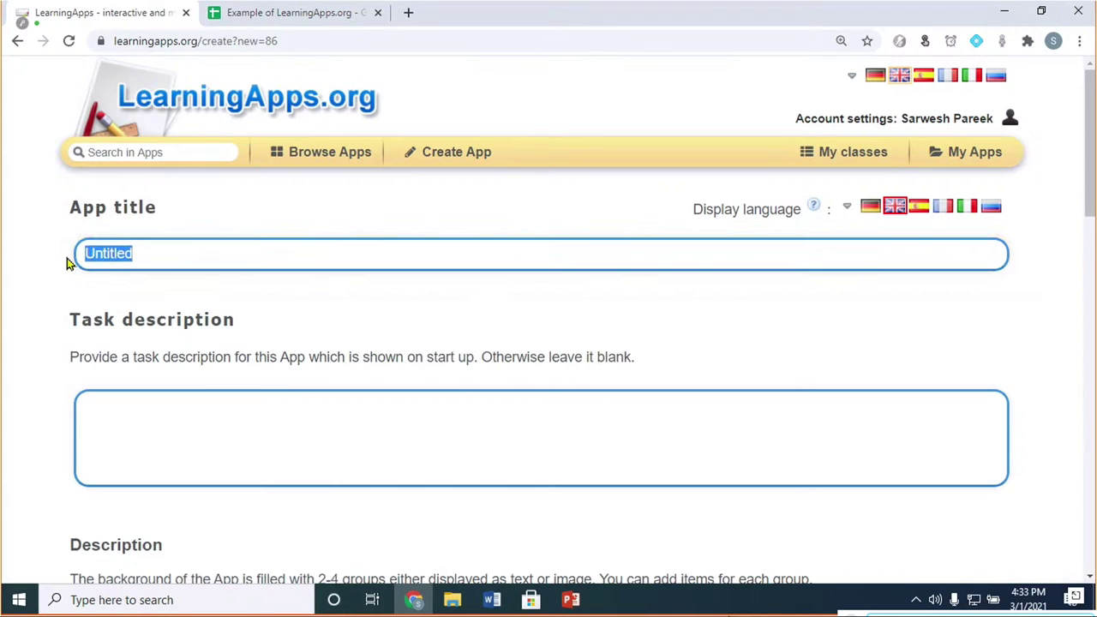
{"action": "type", "text": "Arrange "}
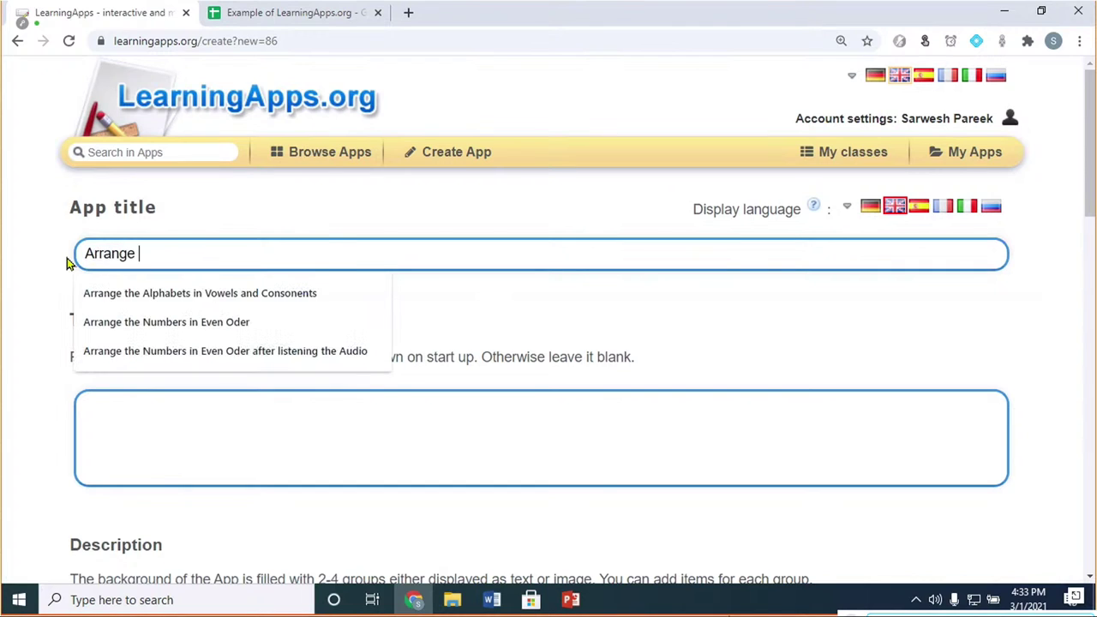
{"action": "type", "text": "in Singu"}
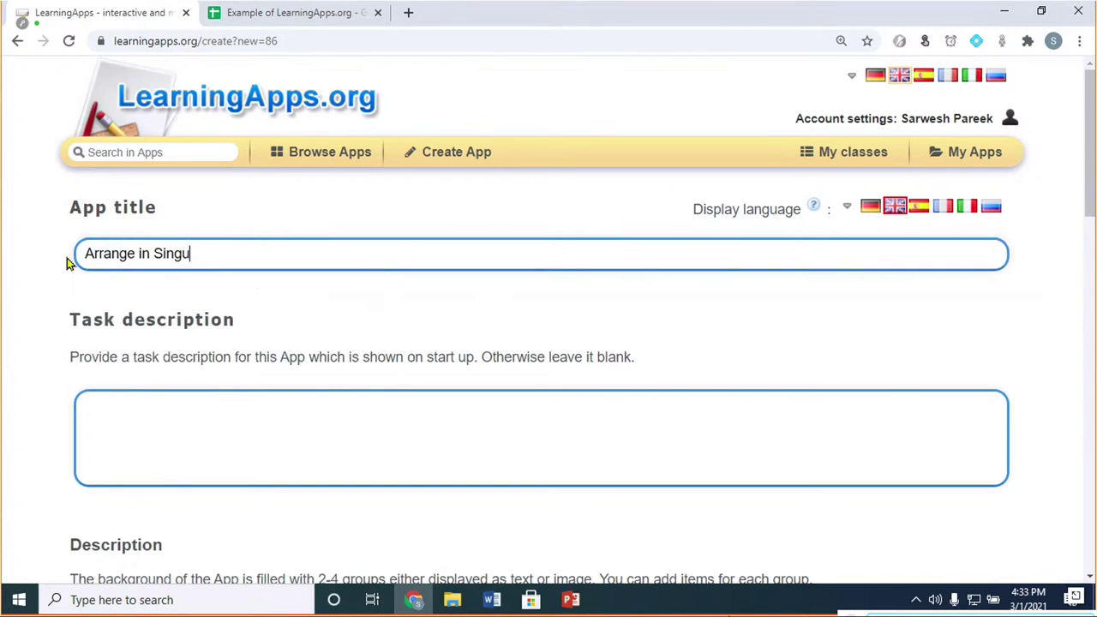
{"action": "type", "text": "lar and Plurals"}
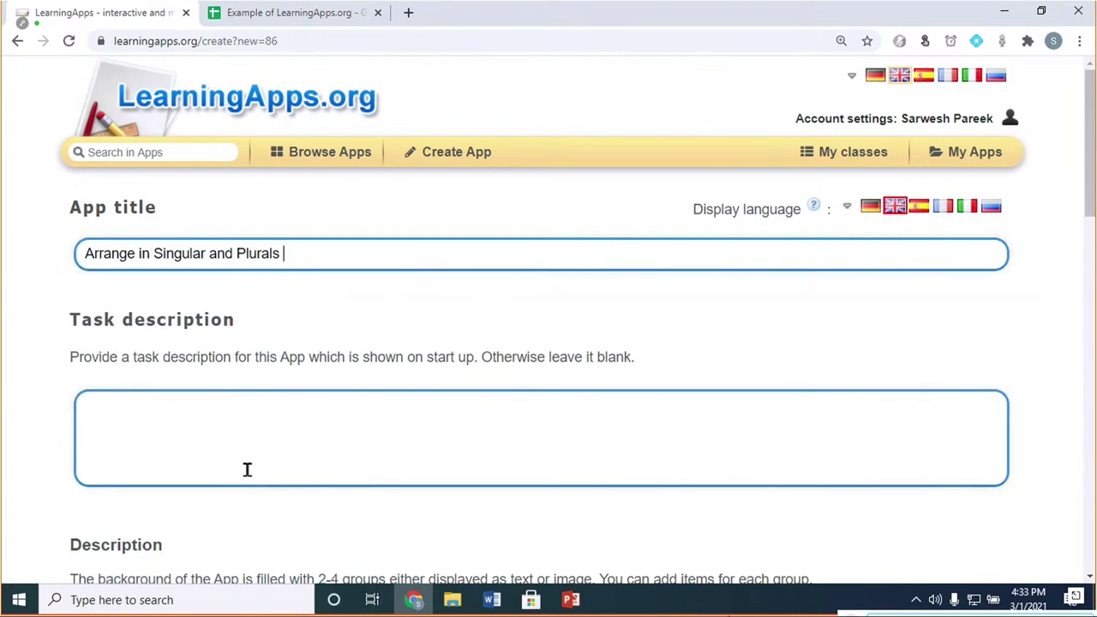
{"action": "scroll", "coordinate": [248, 448], "scroll_direction": "down", "scroll_amount": 3}
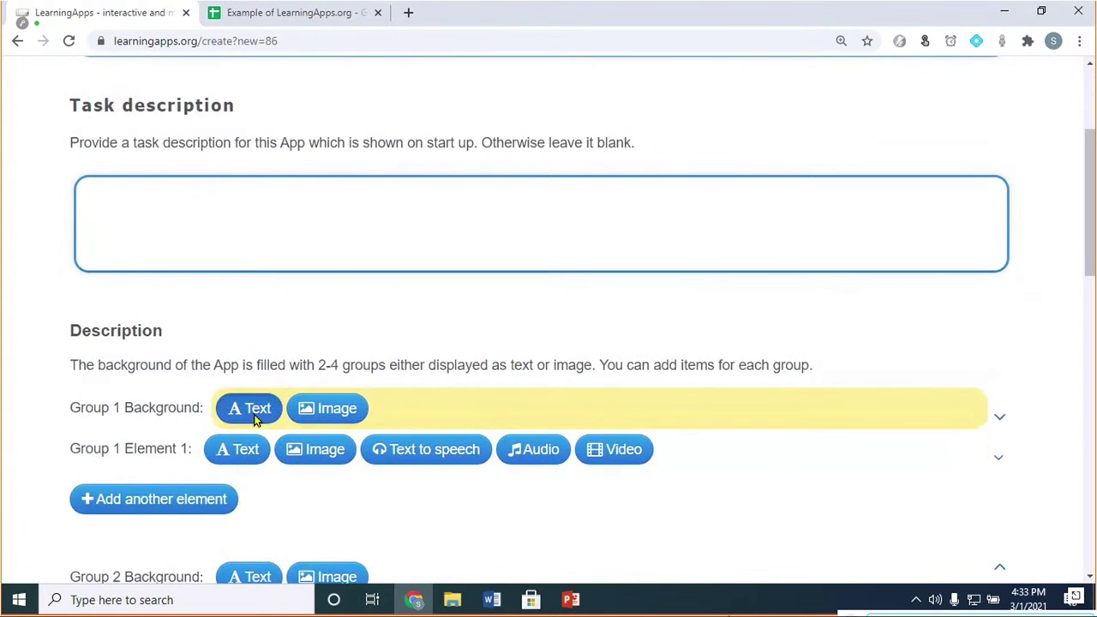
- Make Group 1's first element a text entry reading Book and add a second element
{"action": "left_click", "coordinate": [251, 409]}
{"action": "left_click", "coordinate": [326, 409]}
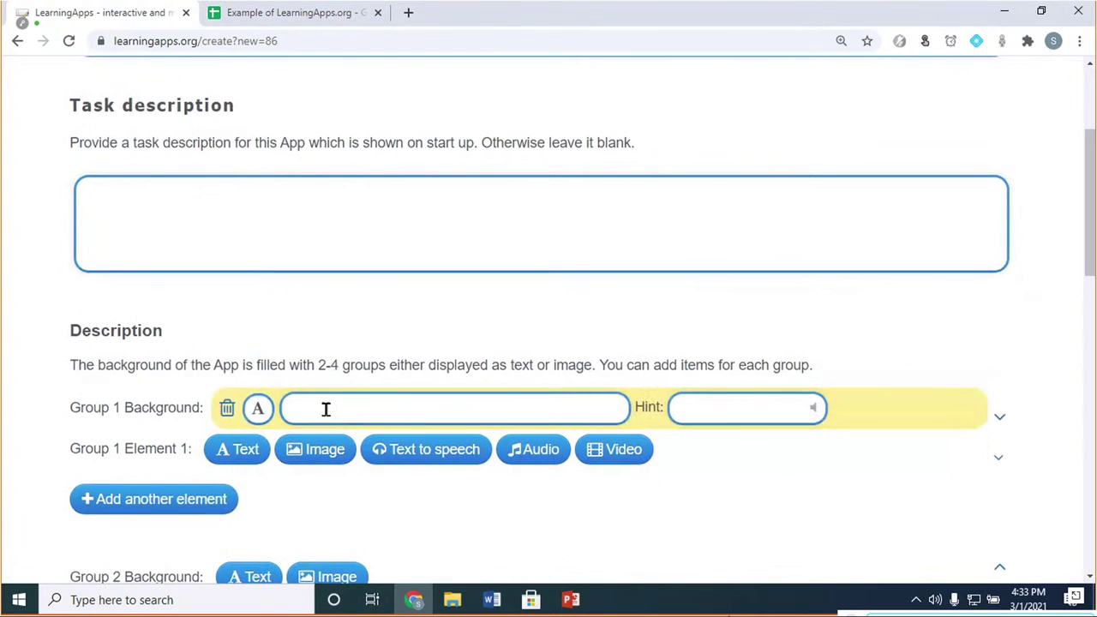
{"action": "scroll", "coordinate": [326, 409], "scroll_direction": "down", "scroll_amount": 1}
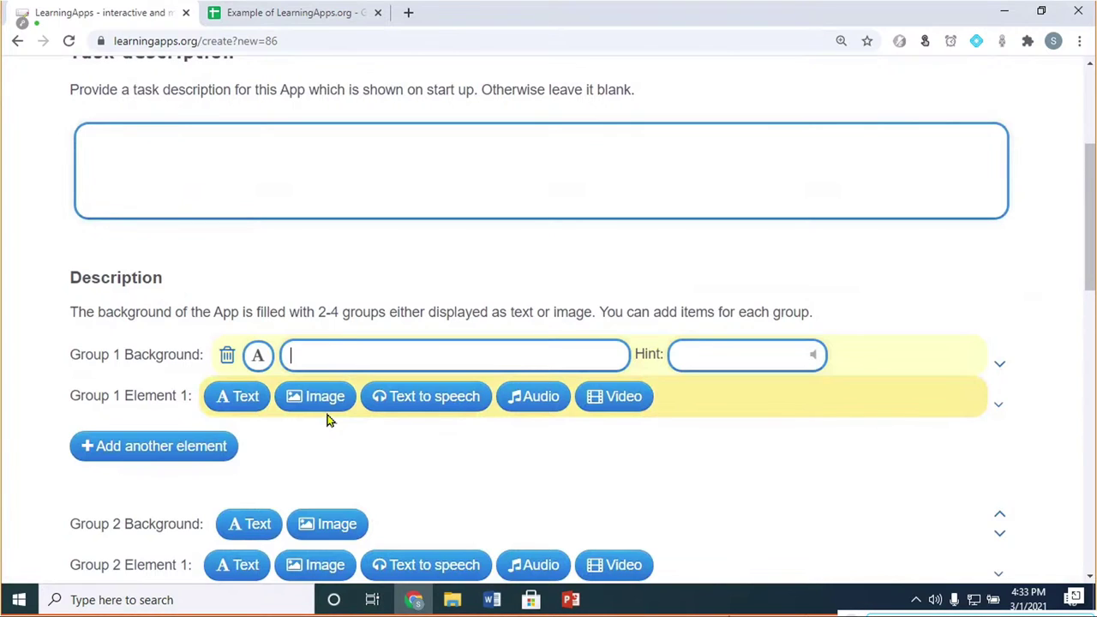
{"action": "type", "text": "ook"}
{"action": "left_click", "coordinate": [262, 405]}
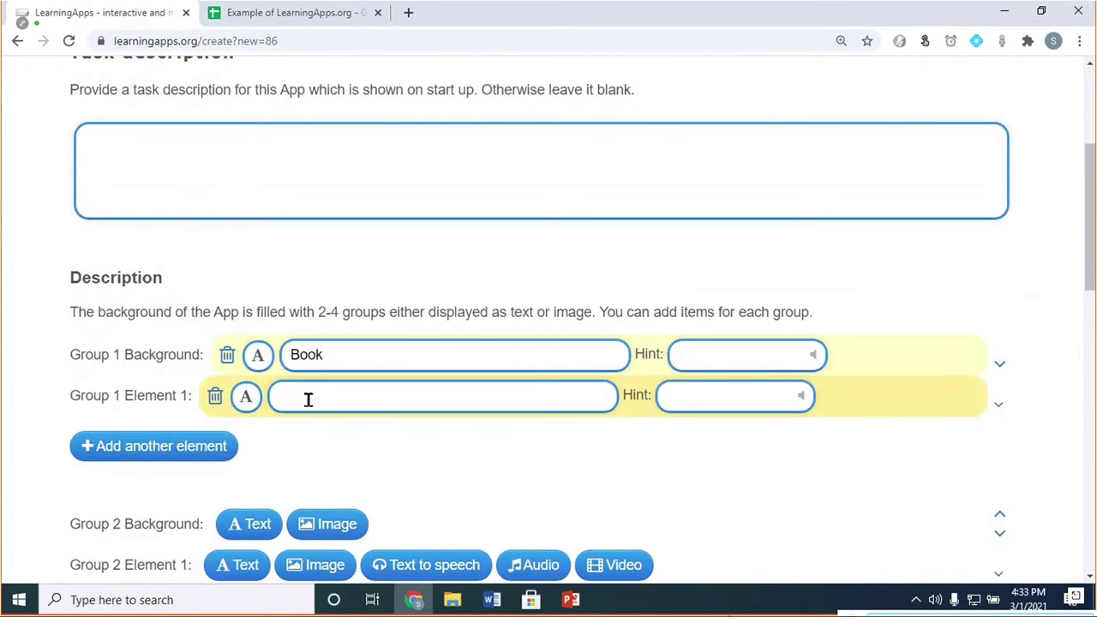
{"action": "type", "text": "Books"}
{"action": "left_click", "coordinate": [182, 452]}
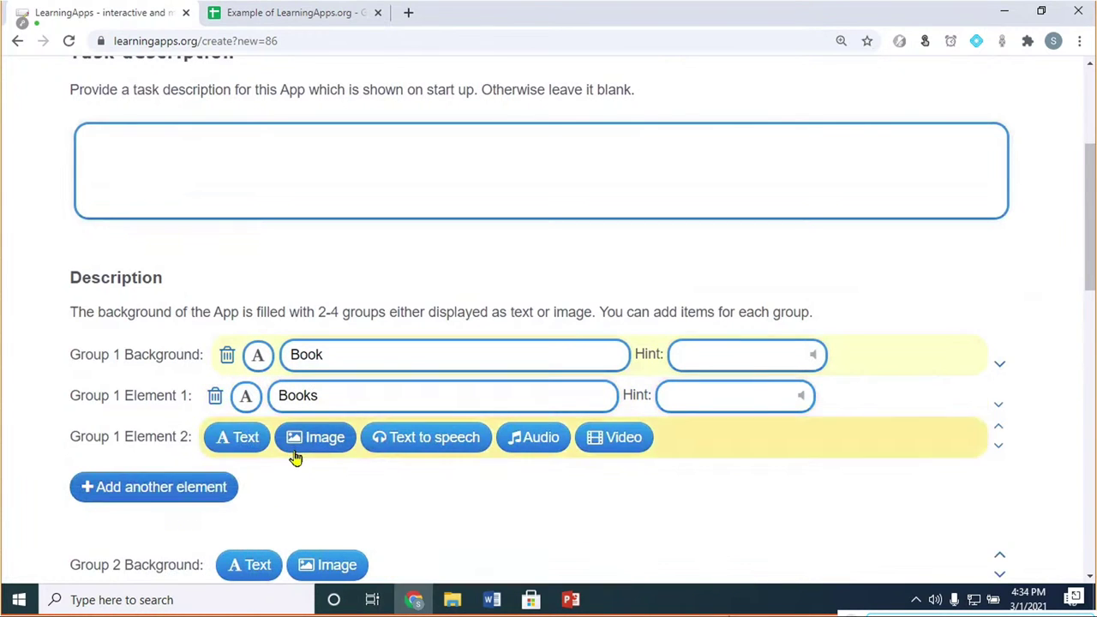
{"action": "scroll", "coordinate": [295, 459], "scroll_direction": "down", "scroll_amount": 1}
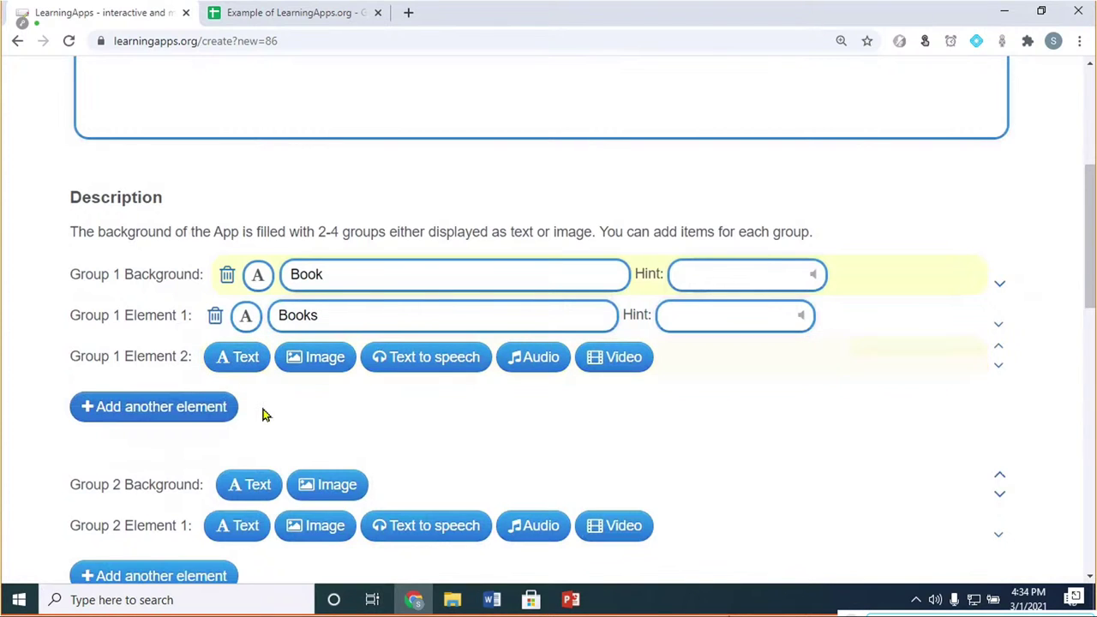
{"action": "scroll", "coordinate": [264, 415], "scroll_direction": "down", "scroll_amount": 1}
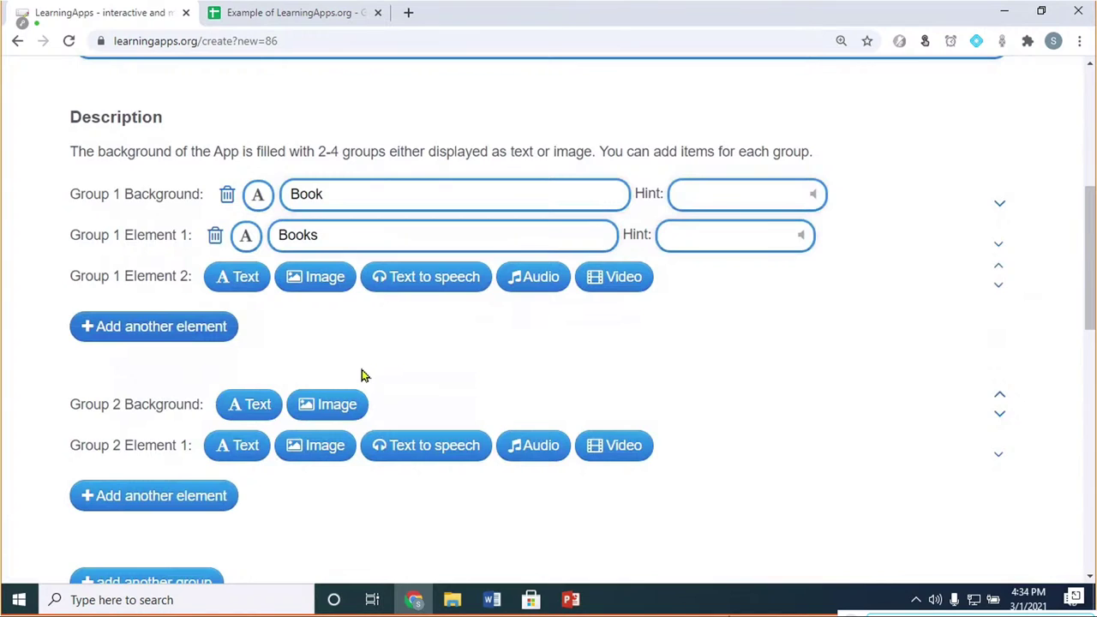
- Make Group 2's heading a text entry and enter Books as Group 1's second element
{"action": "left_click", "coordinate": [248, 405]}
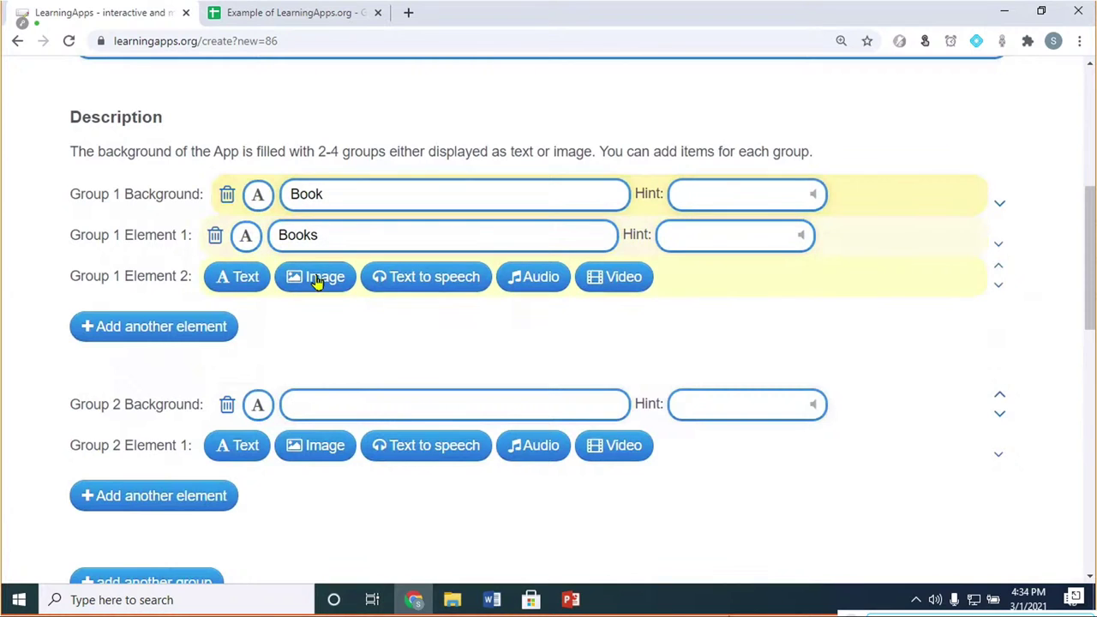
{"action": "left_click", "coordinate": [241, 279]}
{"action": "left_click", "coordinate": [336, 204]}
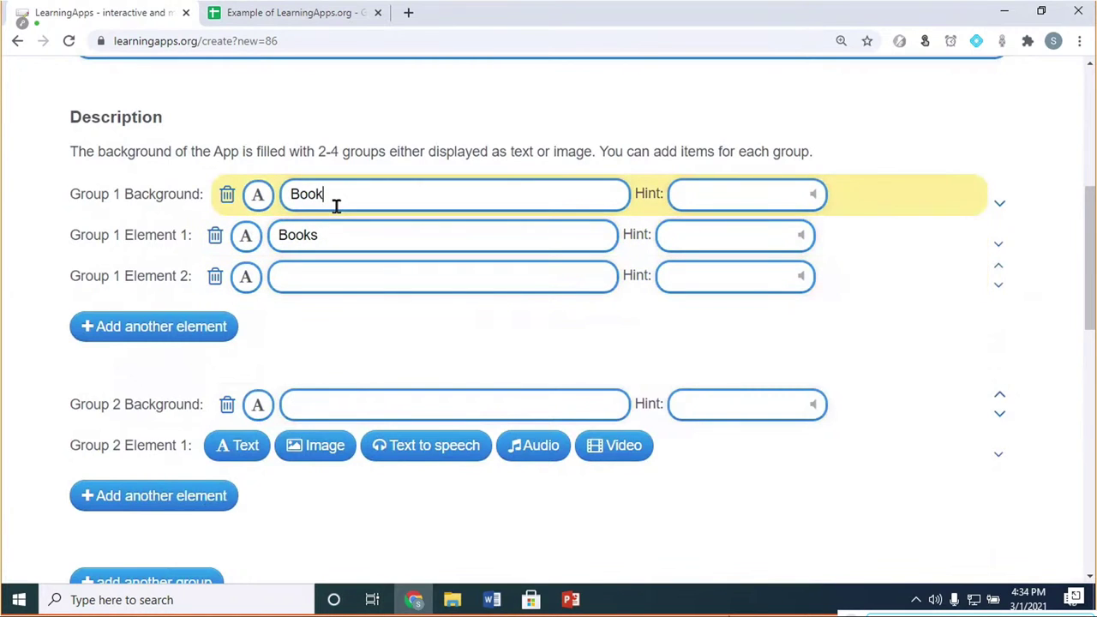
{"action": "key", "text": "BackSpace"}
{"action": "key", "text": "BackSpace"}
{"action": "key", "text": "BackSpace"}
{"action": "key", "text": "BackSpace"}
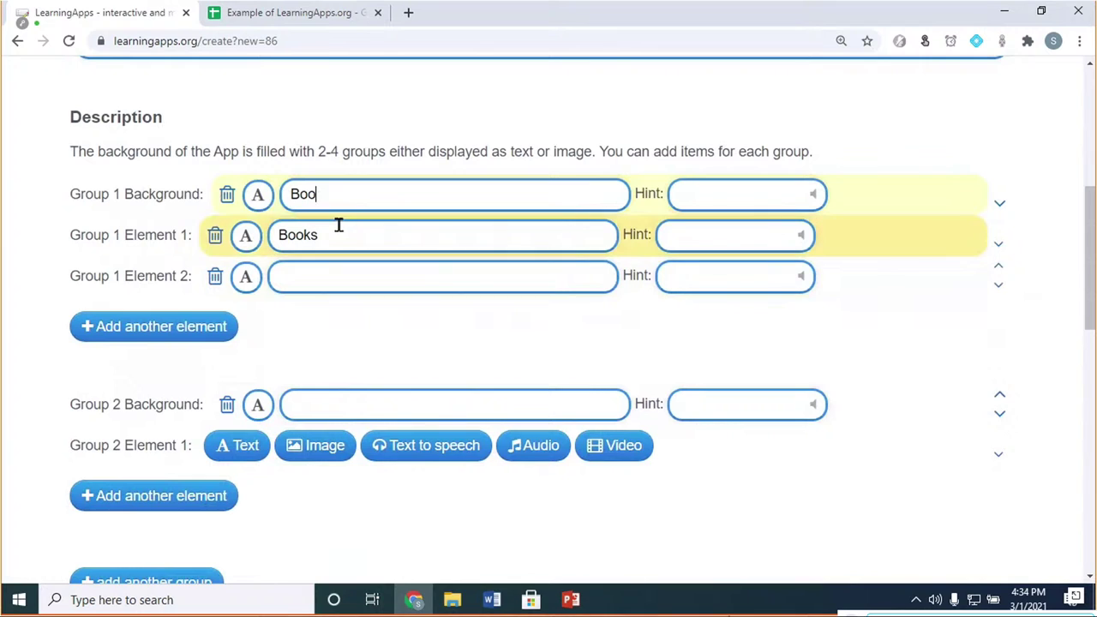
{"action": "left_click", "coordinate": [318, 273]}
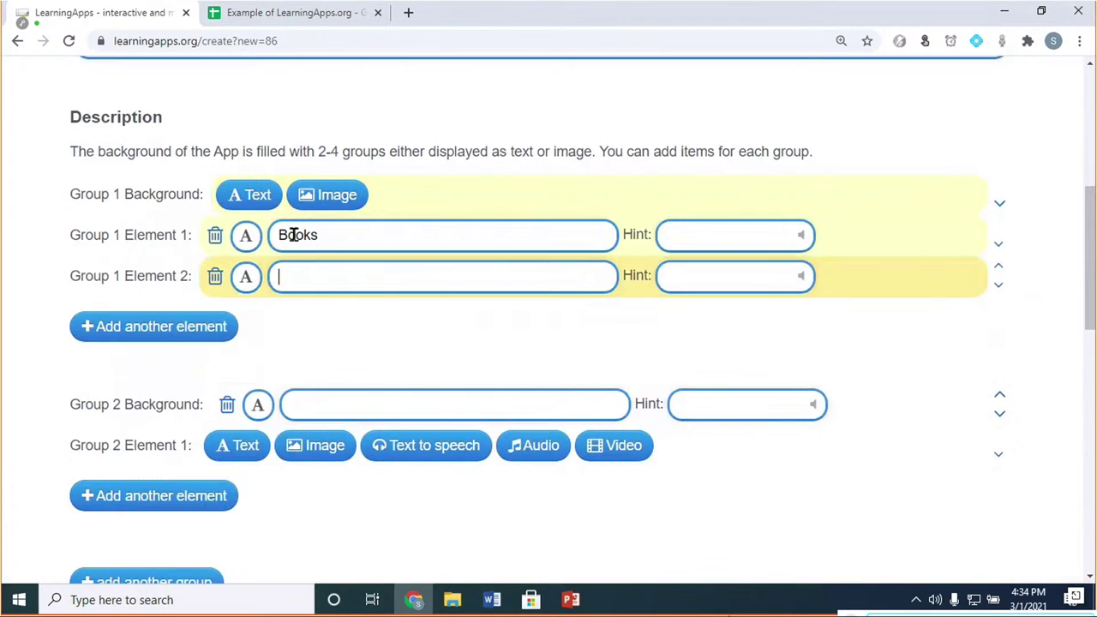
{"action": "left_click", "coordinate": [321, 230]}
{"action": "key", "text": "BackSpace"}
{"action": "left_click", "coordinate": [348, 275]}
{"action": "type", "text": "Books"}
- Turn Group 1's heading back into text and begin labelling it Singular
{"action": "scroll", "coordinate": [412, 338], "scroll_direction": "up", "scroll_amount": 1}
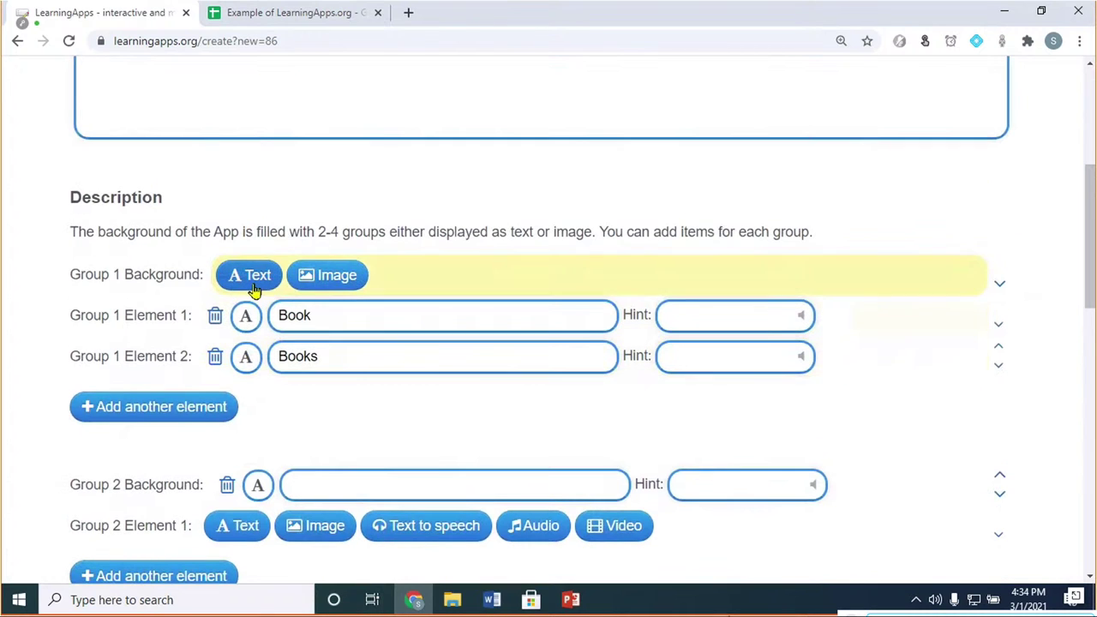
{"action": "scroll", "coordinate": [257, 265], "scroll_direction": "up", "scroll_amount": 1}
{"action": "scroll", "coordinate": [257, 257], "scroll_direction": "up", "scroll_amount": 1}
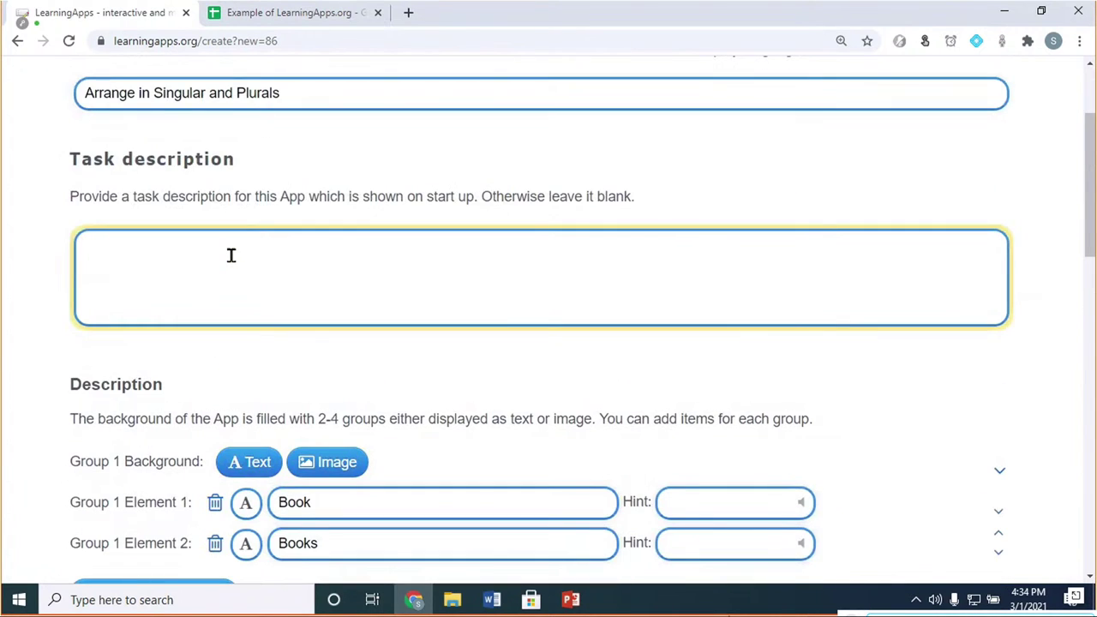
{"action": "left_click", "coordinate": [230, 255]}
{"action": "scroll", "coordinate": [308, 360], "scroll_direction": "down", "scroll_amount": 1}
{"action": "left_click", "coordinate": [247, 362]}
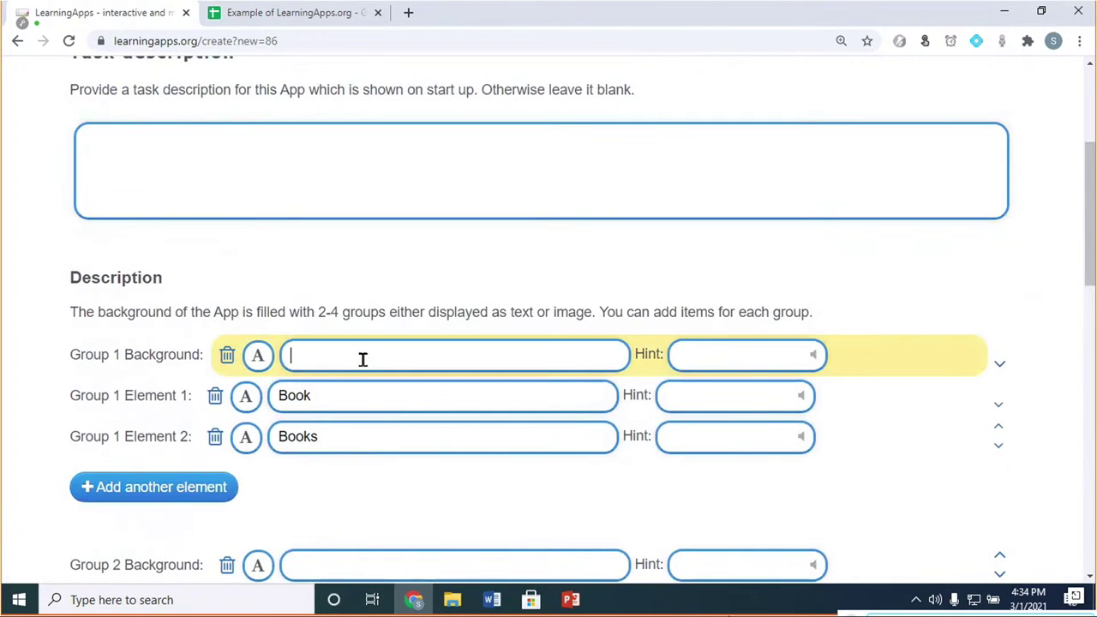
{"action": "type", "text": "Singular"}
- Clear Books from Group 1's second element and label Group 2 Plural
{"action": "scroll", "coordinate": [445, 547], "scroll_direction": "down", "scroll_amount": 1}
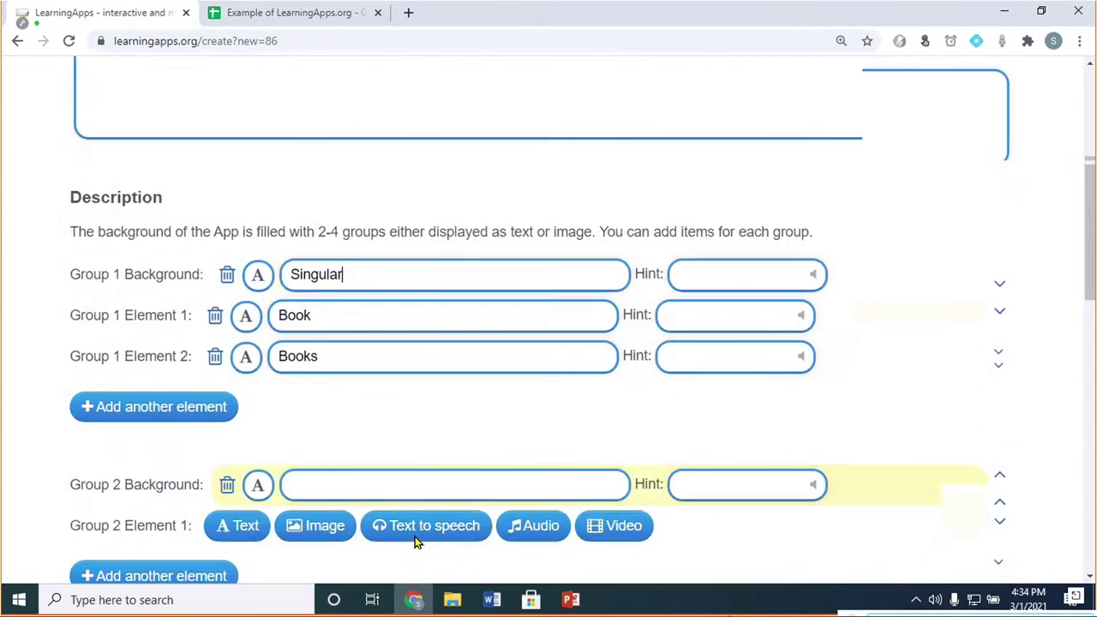
{"action": "left_click", "coordinate": [327, 355]}
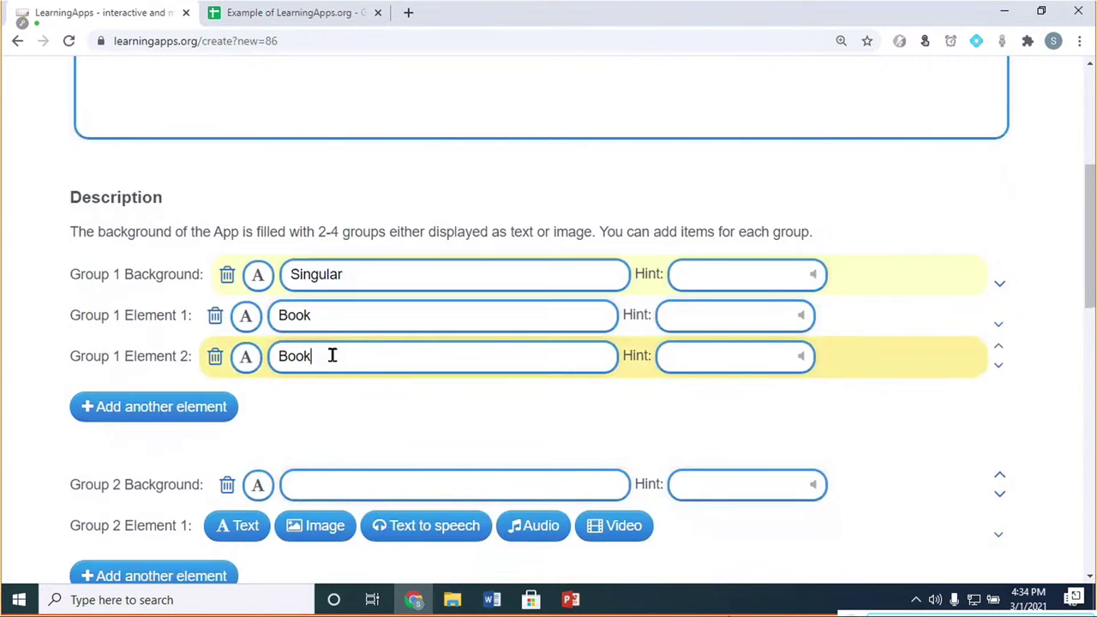
{"action": "key", "text": "BackSpace"}
{"action": "key", "text": "BackSpace"}
{"action": "key", "text": "BackSpace"}
{"action": "key", "text": "BackSpace"}
{"action": "left_click", "coordinate": [292, 478]}
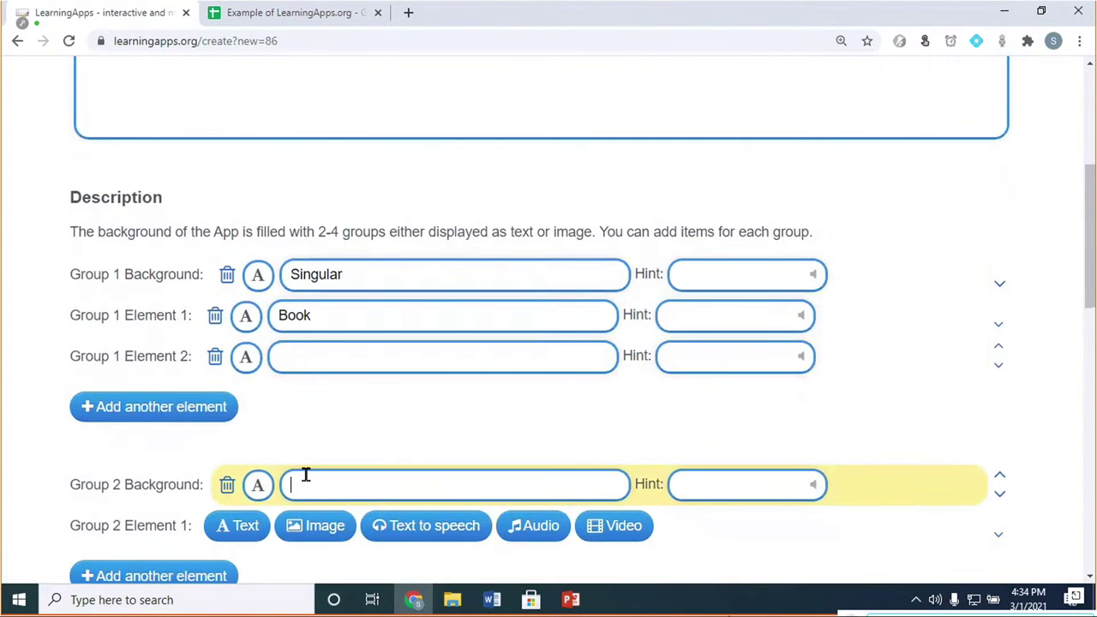
{"action": "type", "text": "Plural"}
- Fill Group 2 with Books, Pencils and Erasers, fixing Erassers via spelling suggestions
{"action": "scroll", "coordinate": [318, 532], "scroll_direction": "down", "scroll_amount": 1}
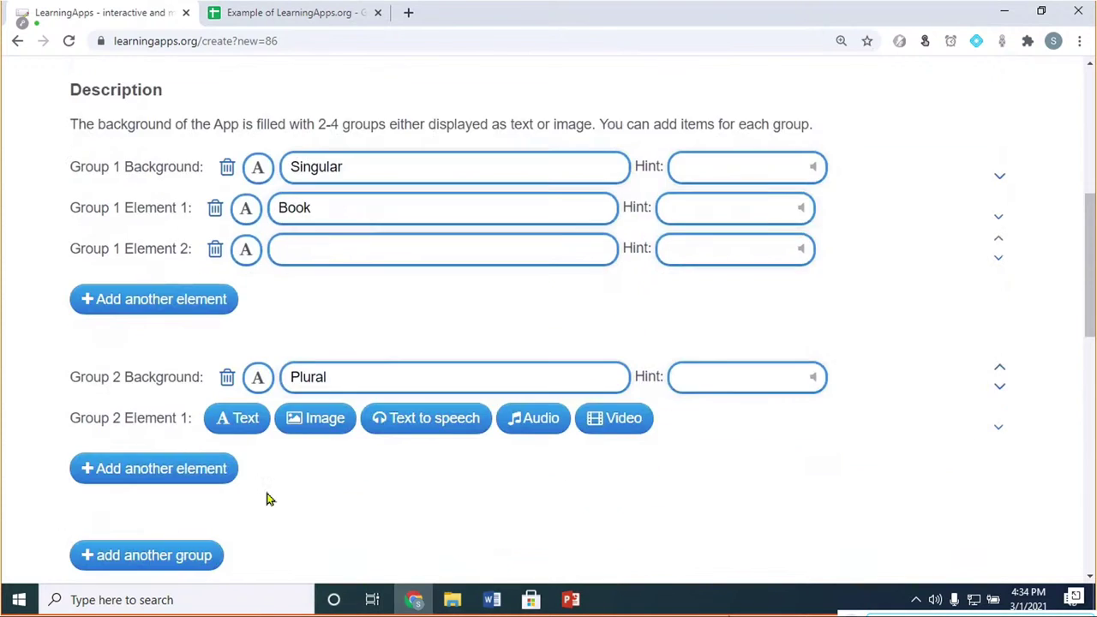
{"action": "left_click", "coordinate": [251, 424]}
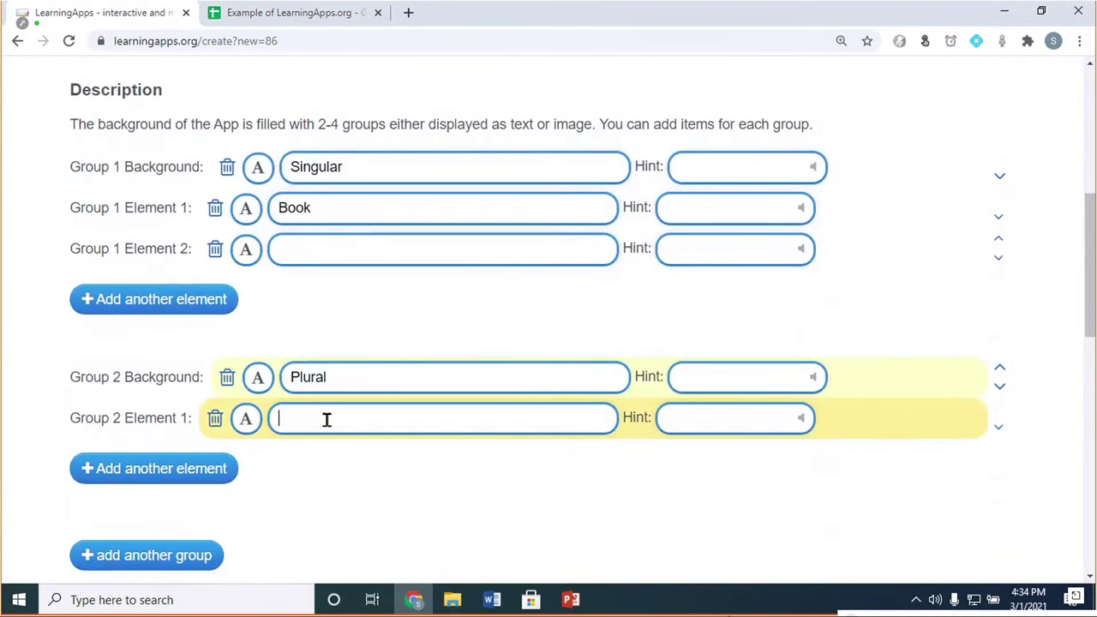
{"action": "type", "text": "Books"}
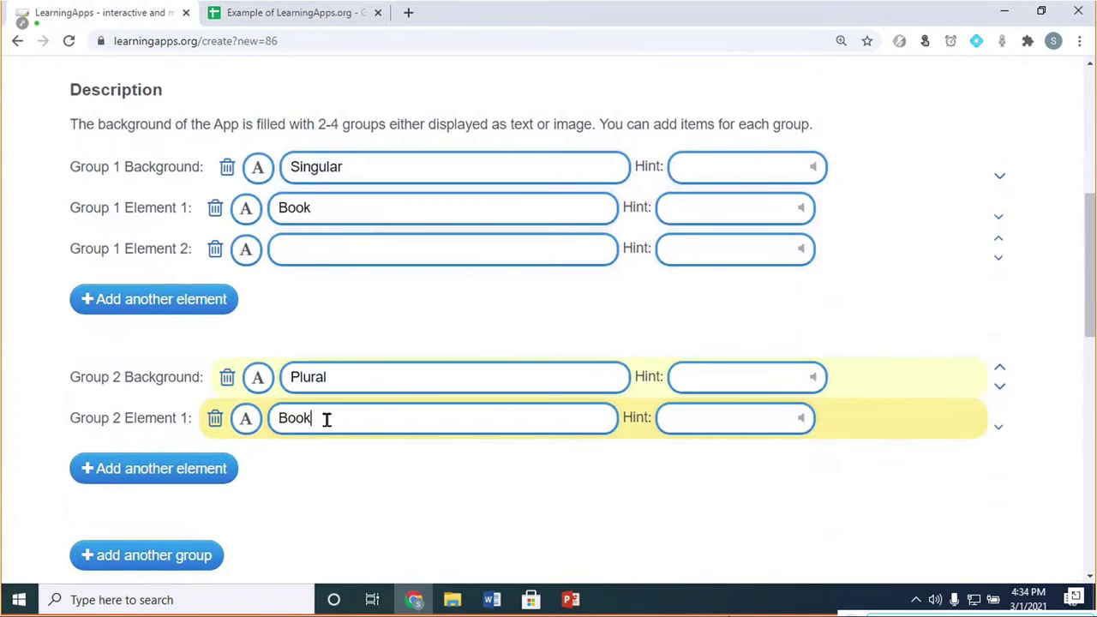
{"action": "left_click", "coordinate": [147, 472]}
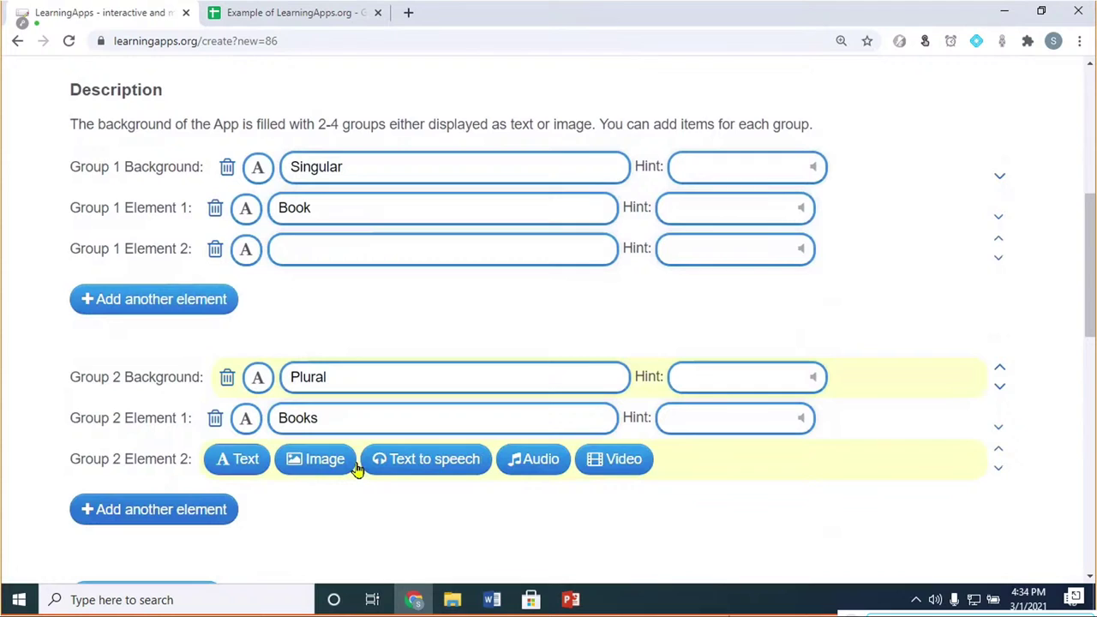
{"action": "left_click", "coordinate": [250, 463]}
{"action": "type", "text": "P"}
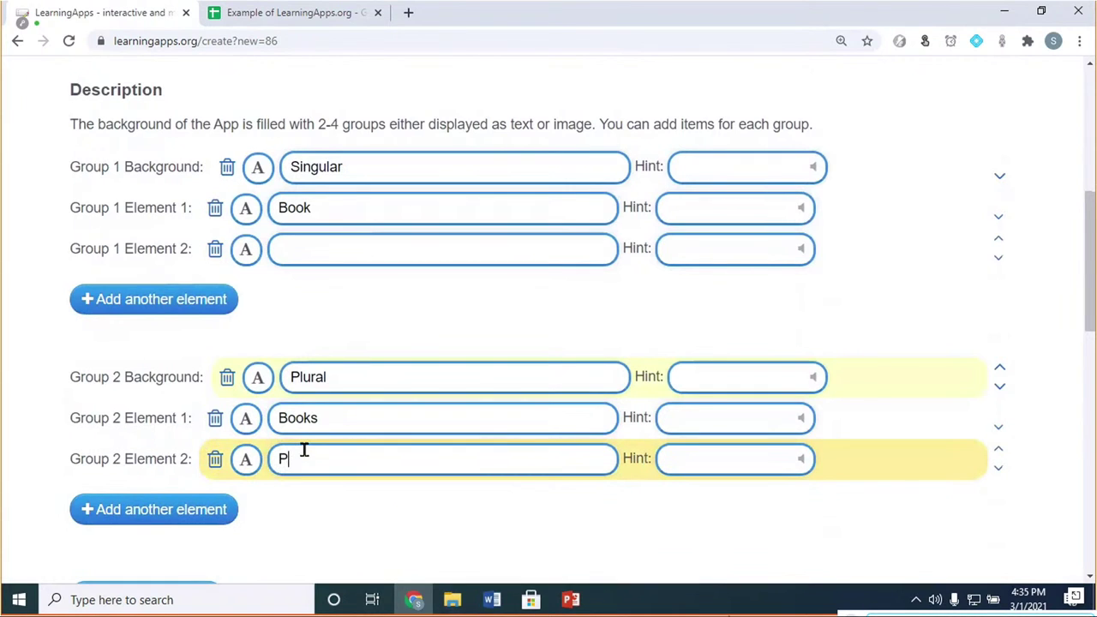
{"action": "type", "text": "encilas"}
{"action": "left_click", "coordinate": [174, 511]}
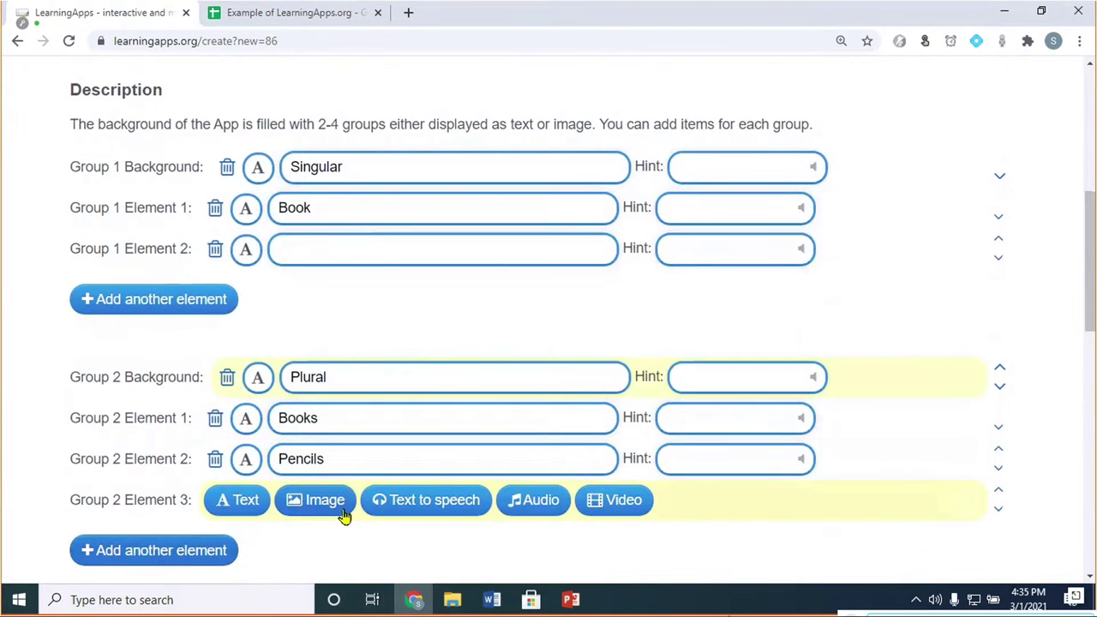
{"action": "left_click", "coordinate": [252, 507]}
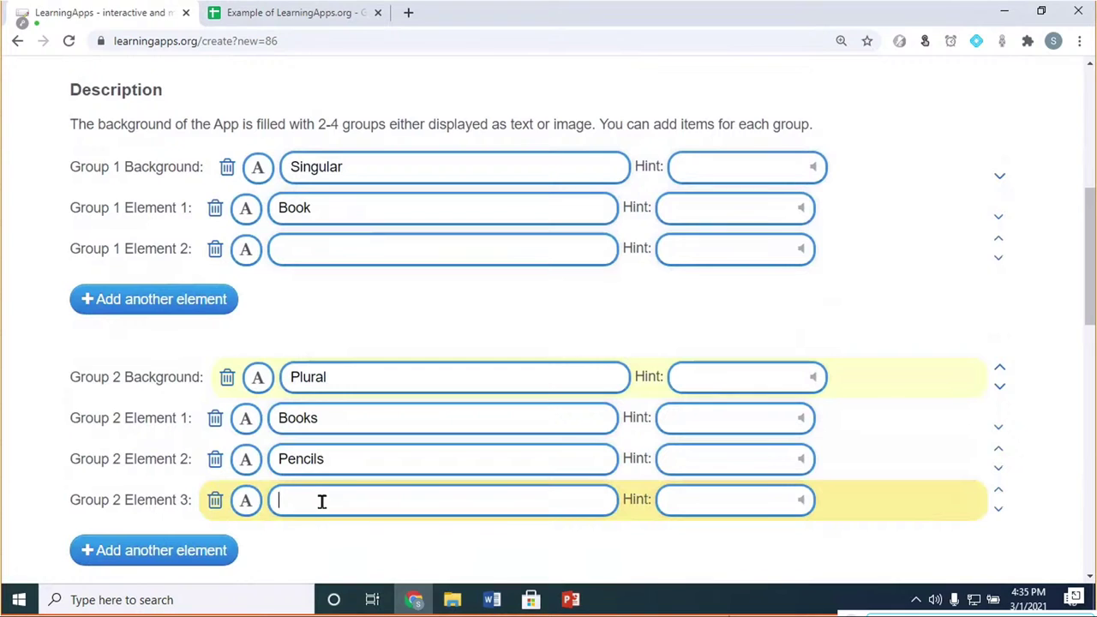
{"action": "type", "text": "Erassers"}
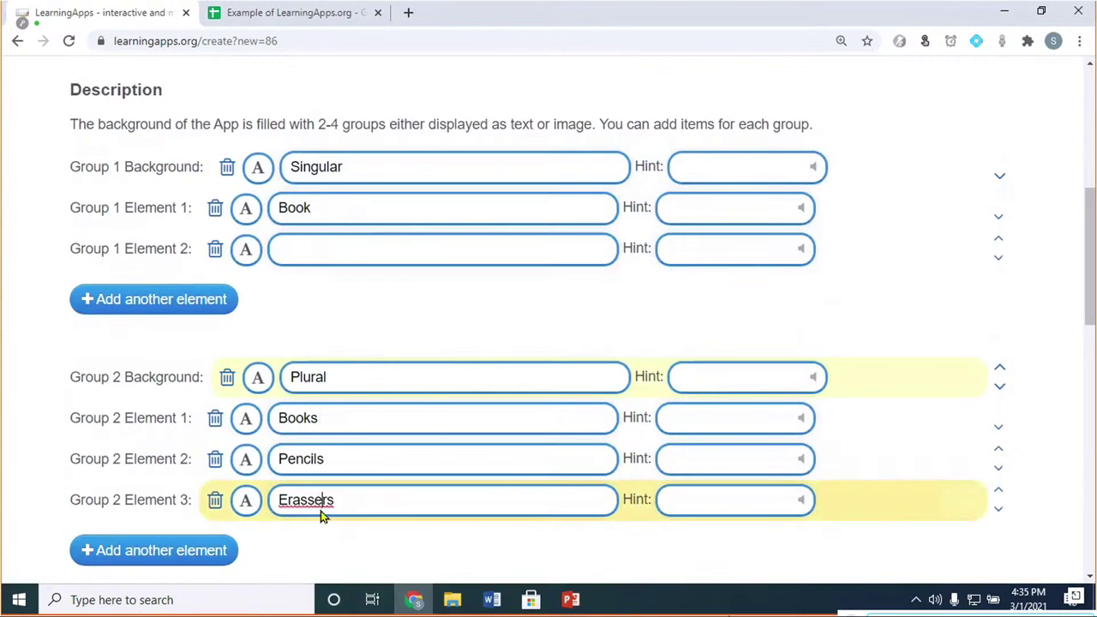
{"action": "right_click", "coordinate": [321, 508]}
{"action": "left_click", "coordinate": [378, 297]}
- Add Pencil and Eraser as Group 1's second and third elements
{"action": "left_click", "coordinate": [318, 248]}
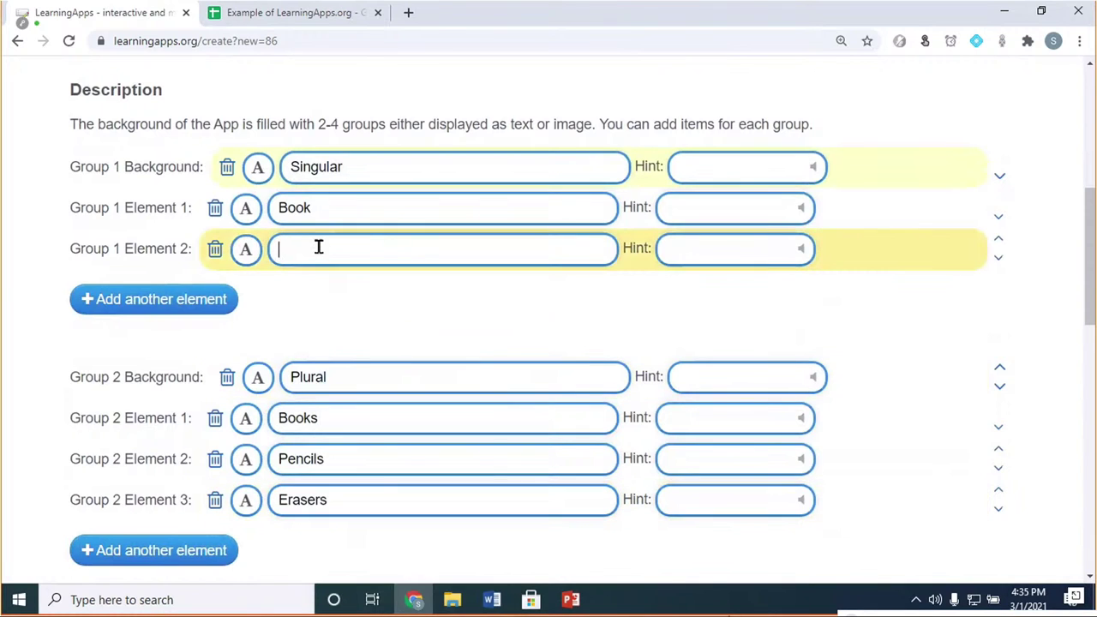
{"action": "type", "text": "Pe"}
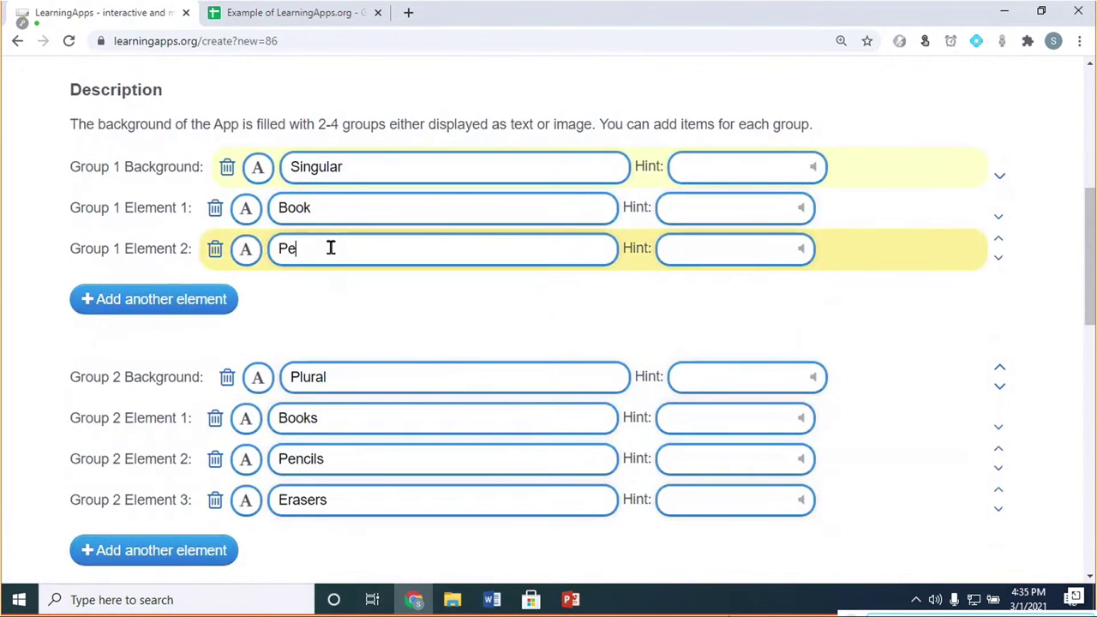
{"action": "type", "text": "ncil"}
{"action": "left_click", "coordinate": [229, 306]}
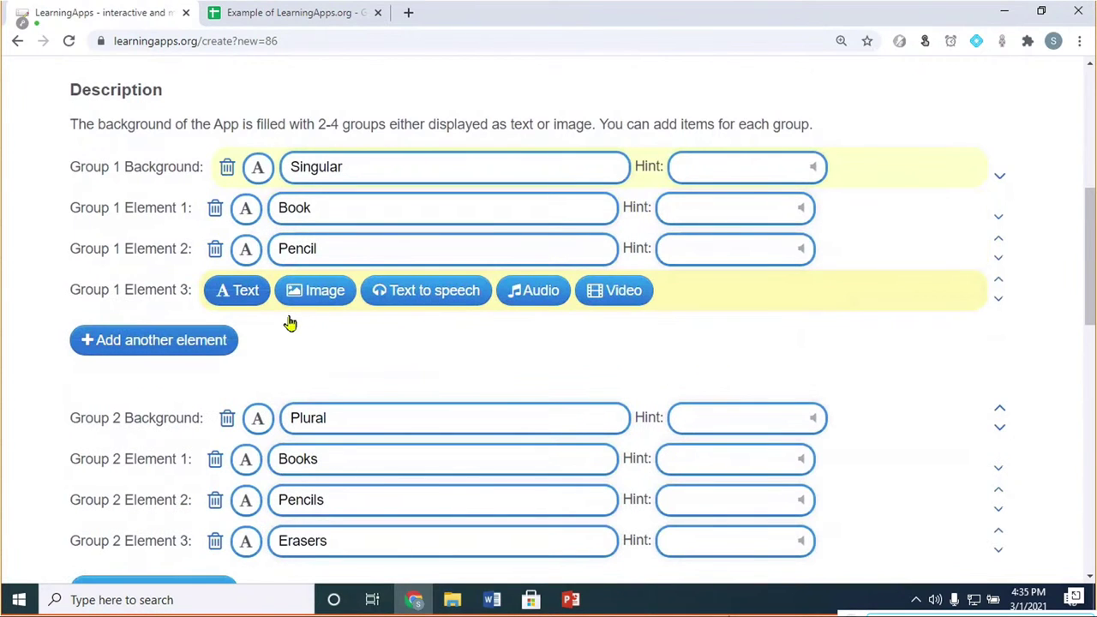
{"action": "left_click", "coordinate": [238, 290]}
{"action": "type", "text": "E"}
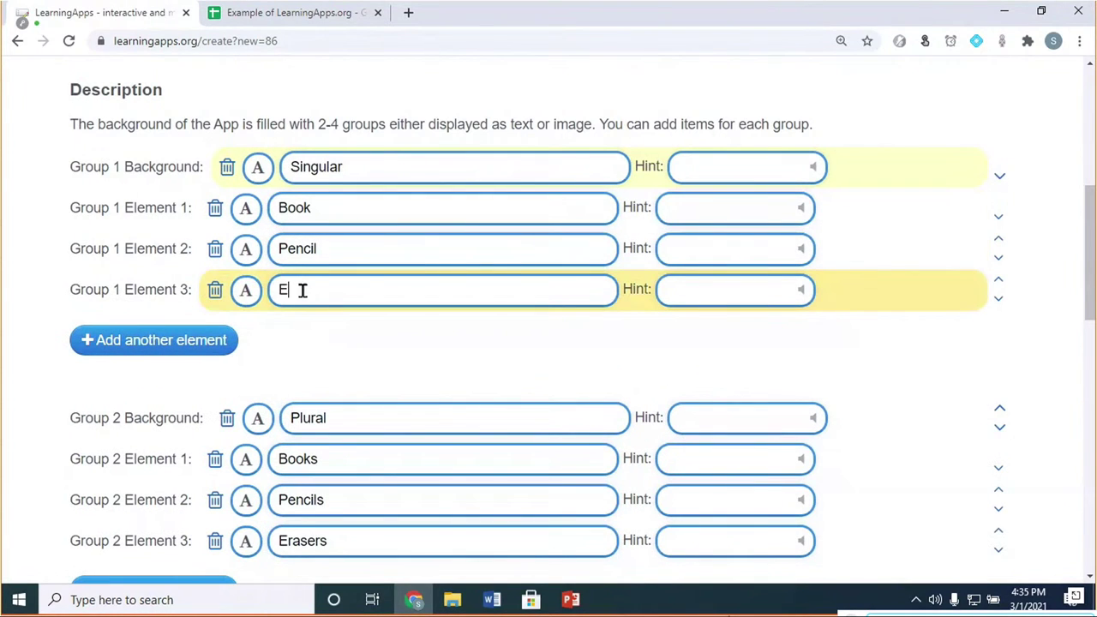
{"action": "type", "text": "raser"}
- Scroll to the form's bottom and choose 'Finish editing and show preview'
{"action": "scroll", "coordinate": [314, 394], "scroll_direction": "down", "scroll_amount": 3}
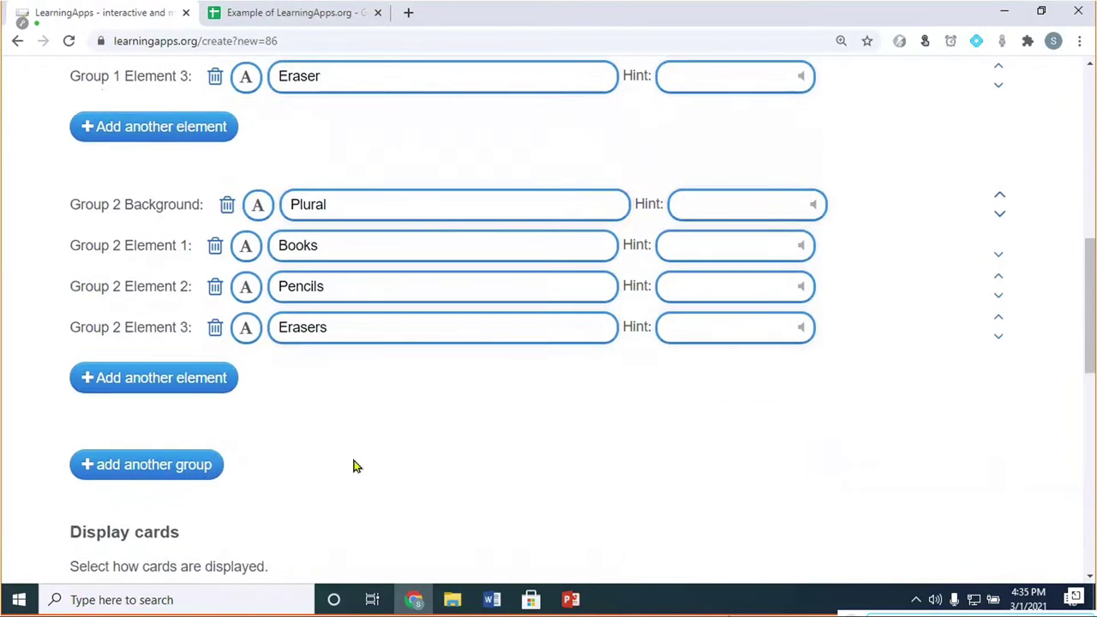
{"action": "scroll", "coordinate": [356, 466], "scroll_direction": "up", "scroll_amount": 2}
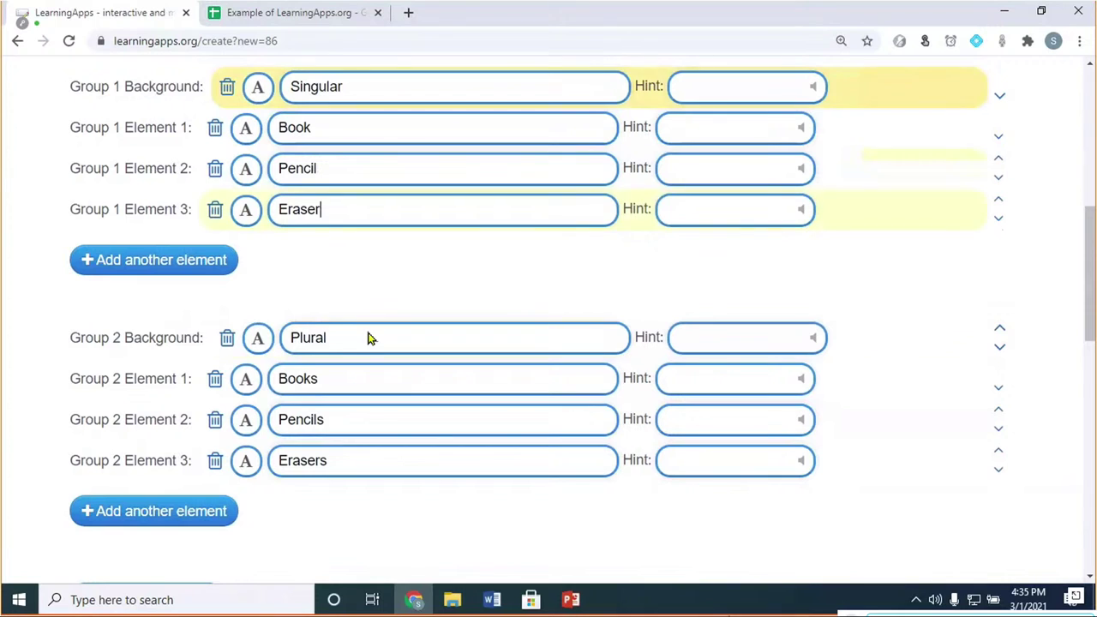
{"action": "scroll", "coordinate": [375, 487], "scroll_direction": "down", "scroll_amount": 1}
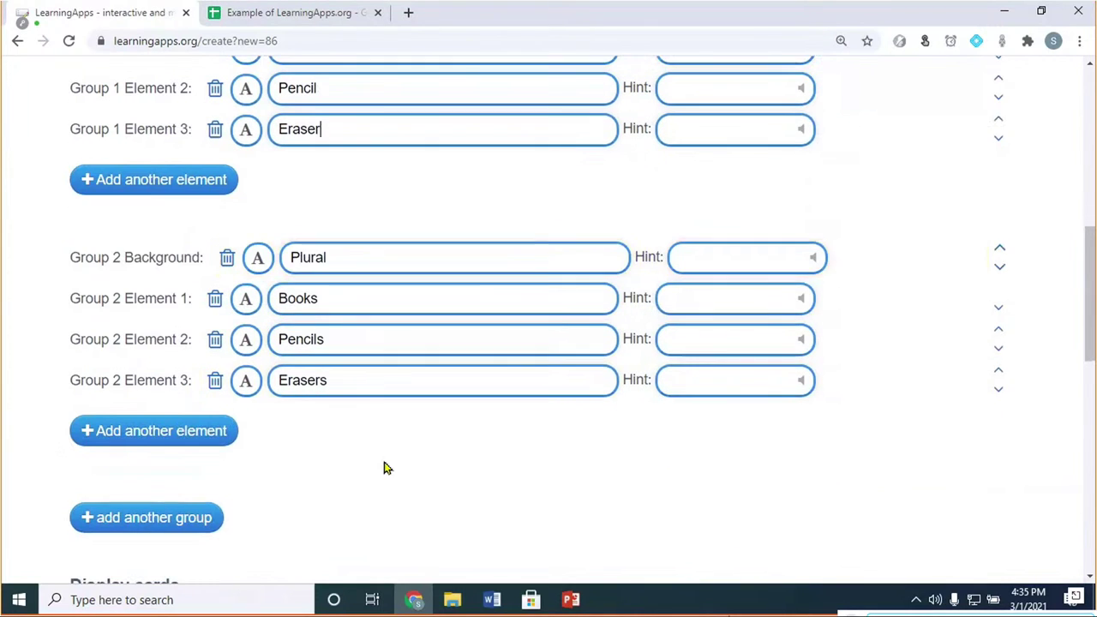
{"action": "scroll", "coordinate": [386, 463], "scroll_direction": "down", "scroll_amount": 6}
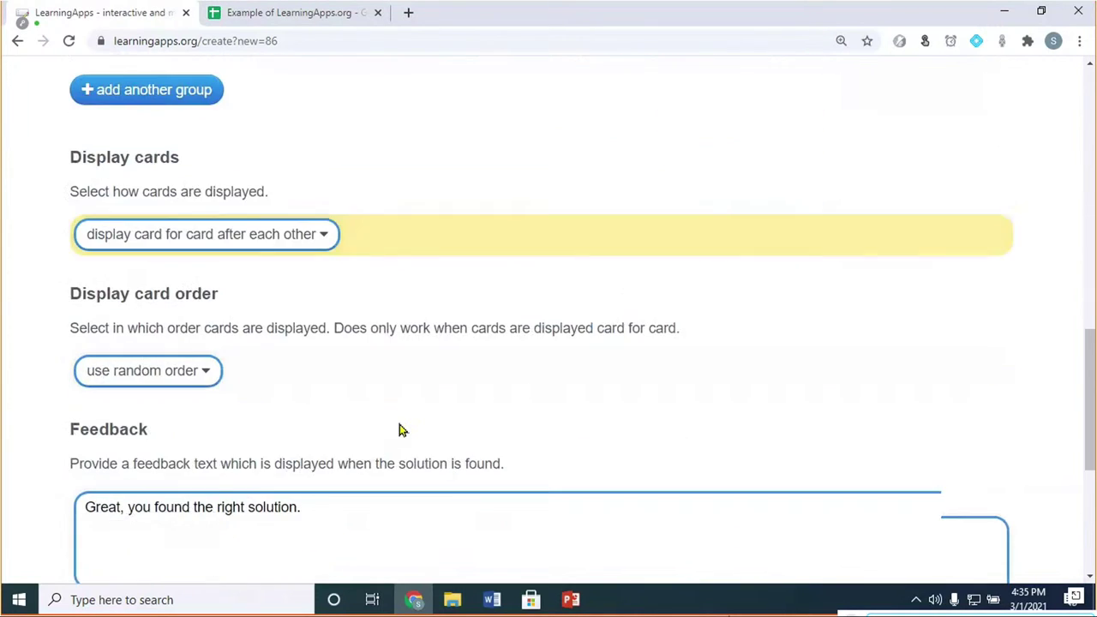
{"action": "scroll", "coordinate": [361, 358], "scroll_direction": "up", "scroll_amount": 3}
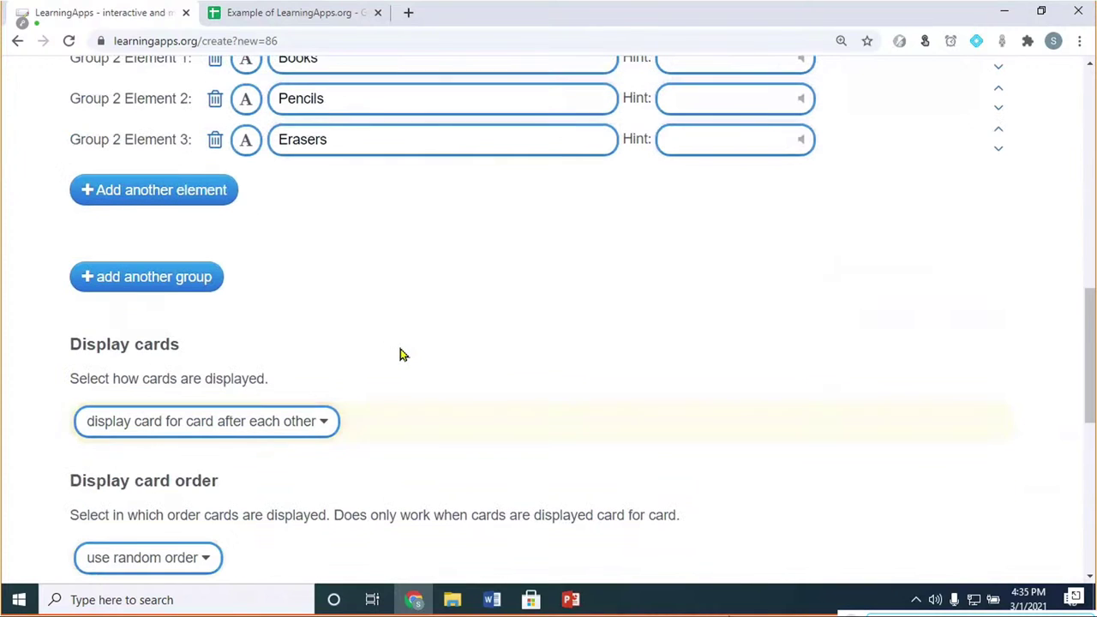
{"action": "scroll", "coordinate": [392, 374], "scroll_direction": "down", "scroll_amount": 1}
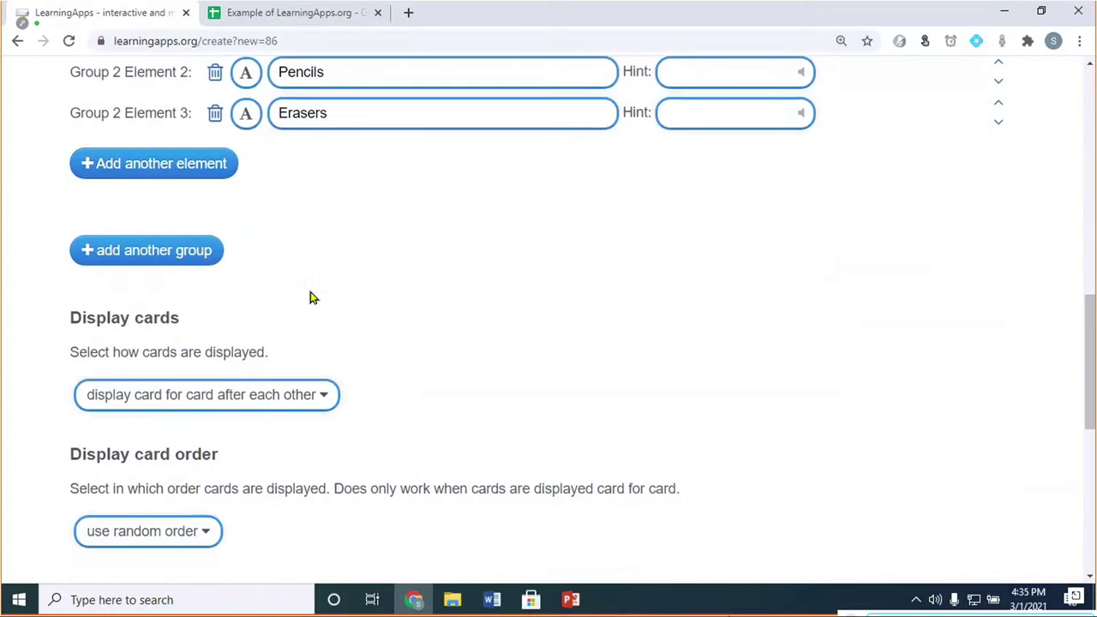
{"action": "scroll", "coordinate": [355, 319], "scroll_direction": "down", "scroll_amount": 2}
{"action": "scroll", "coordinate": [357, 323], "scroll_direction": "down", "scroll_amount": 5}
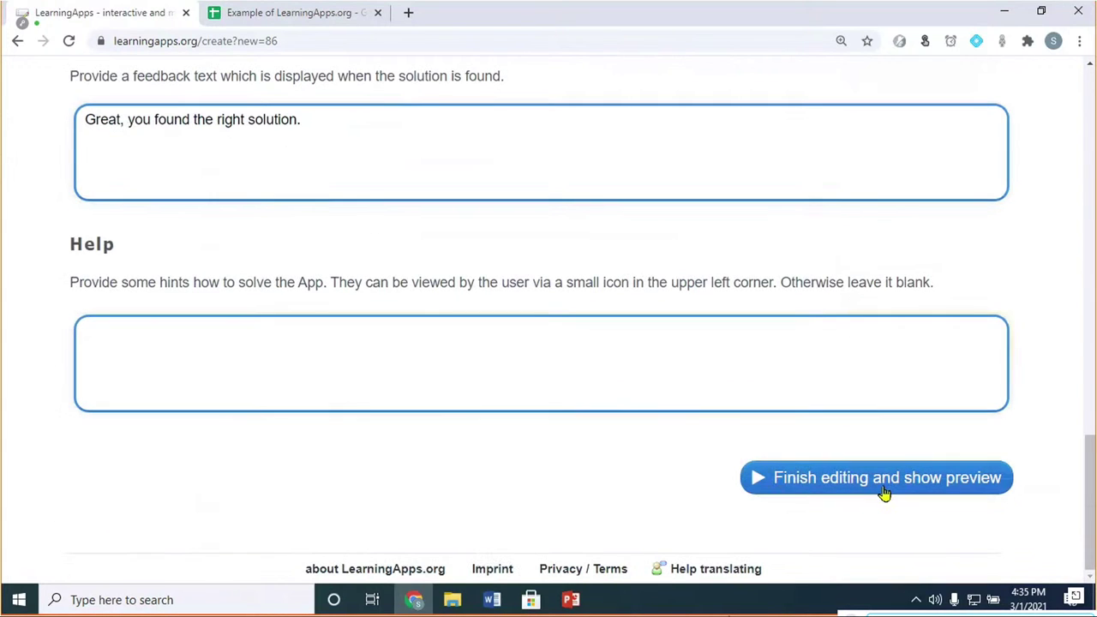
{"action": "left_click", "coordinate": [884, 493]}
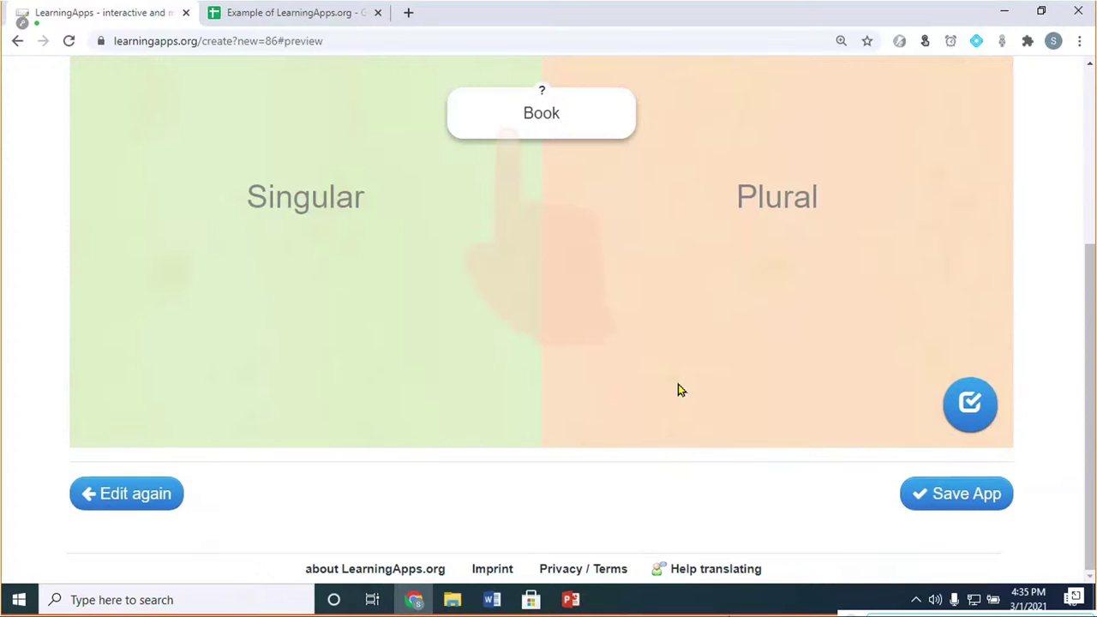
- Drag Book, Books and Pencil into Singular and Erasers, Eraser and Pencils into Plural
{"action": "scroll", "coordinate": [678, 390], "scroll_direction": "up", "scroll_amount": 1}
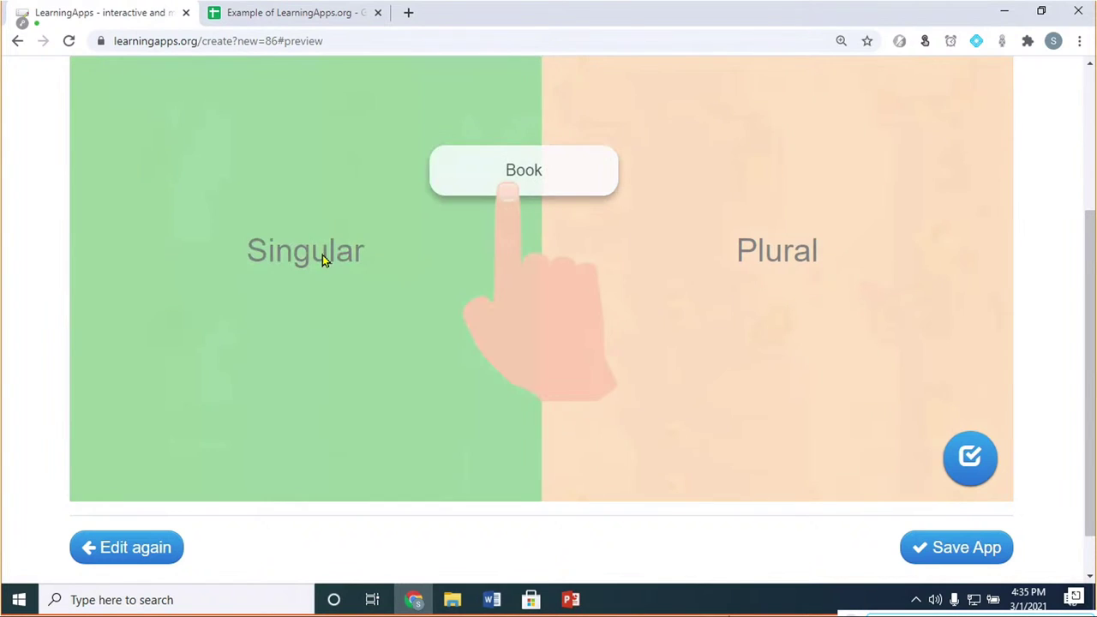
{"action": "left_click_drag", "start_coordinate": [541, 171], "coordinate": [280, 259]}
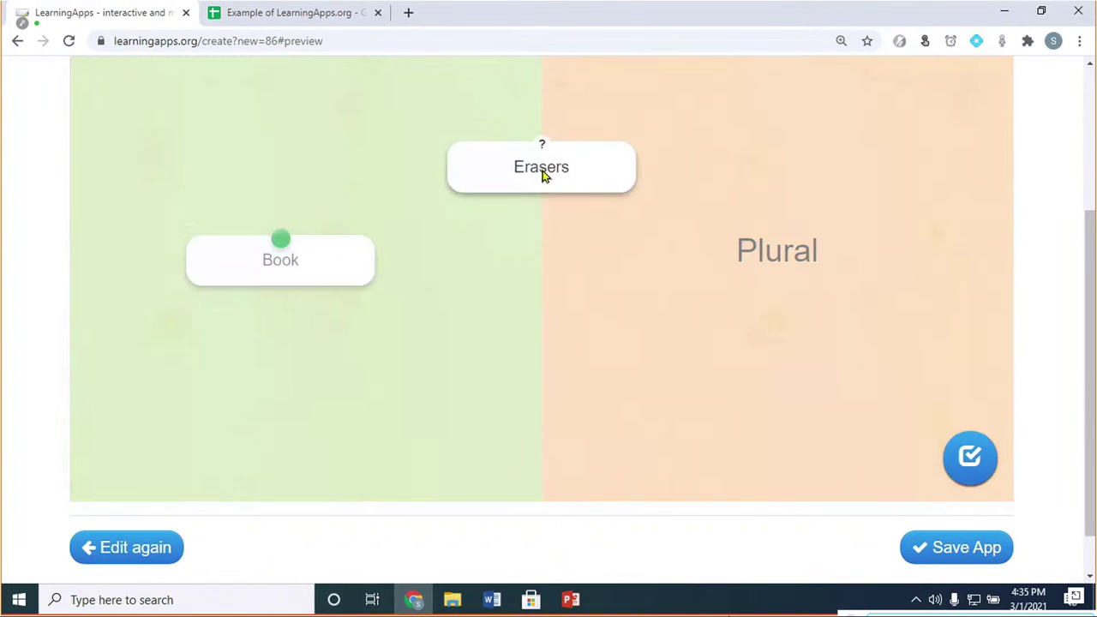
{"action": "left_click_drag", "start_coordinate": [541, 172], "coordinate": [659, 276]}
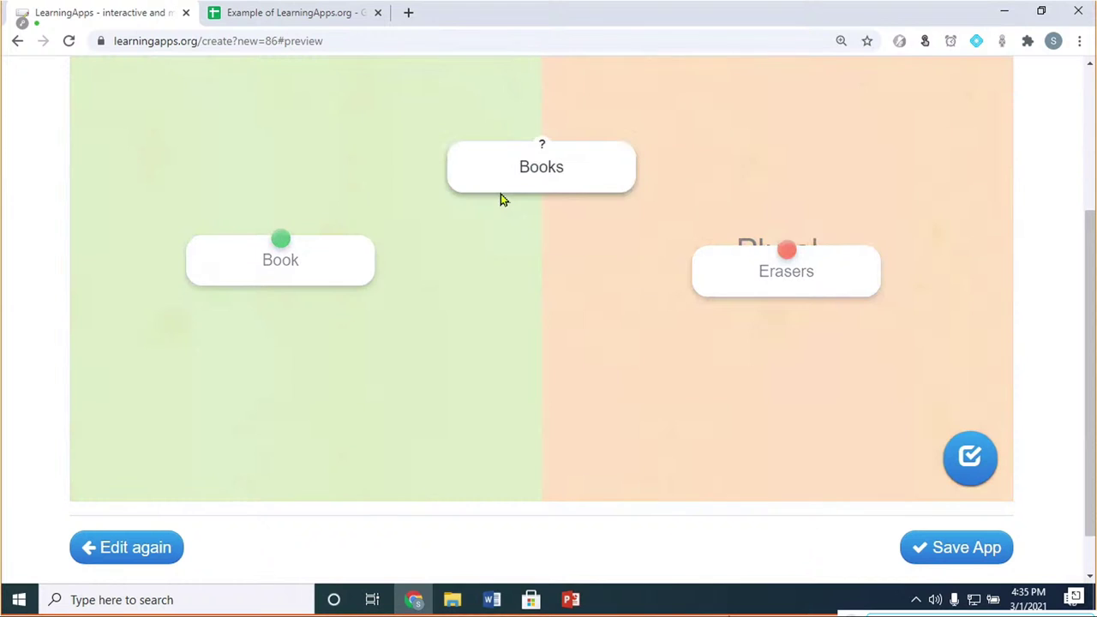
{"action": "left_click_drag", "start_coordinate": [501, 194], "coordinate": [362, 312]}
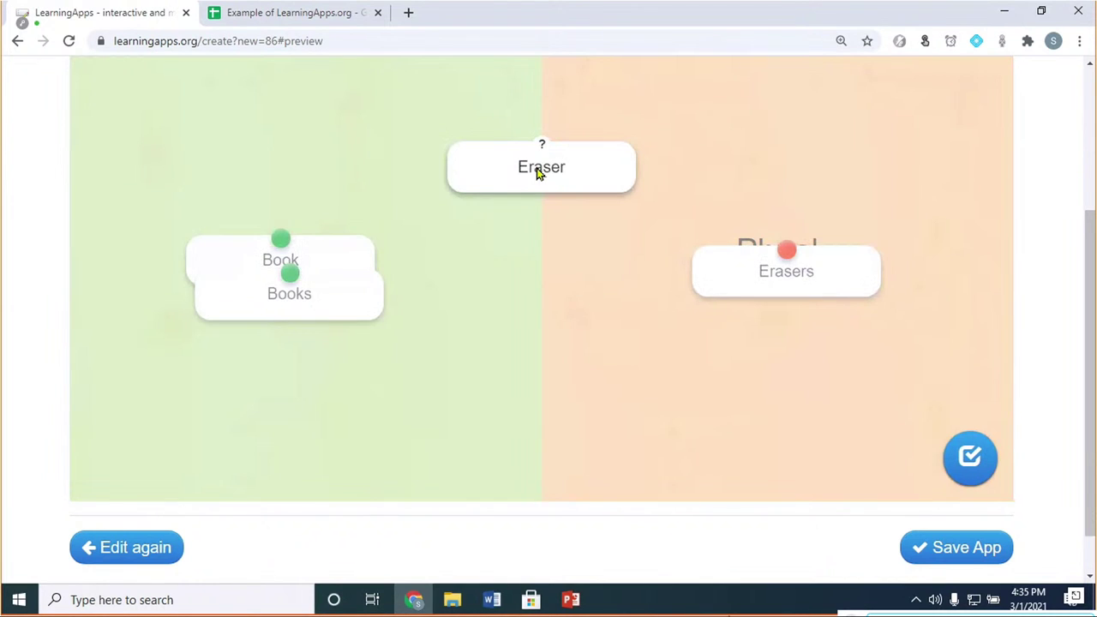
{"action": "left_click_drag", "start_coordinate": [541, 171], "coordinate": [796, 312]}
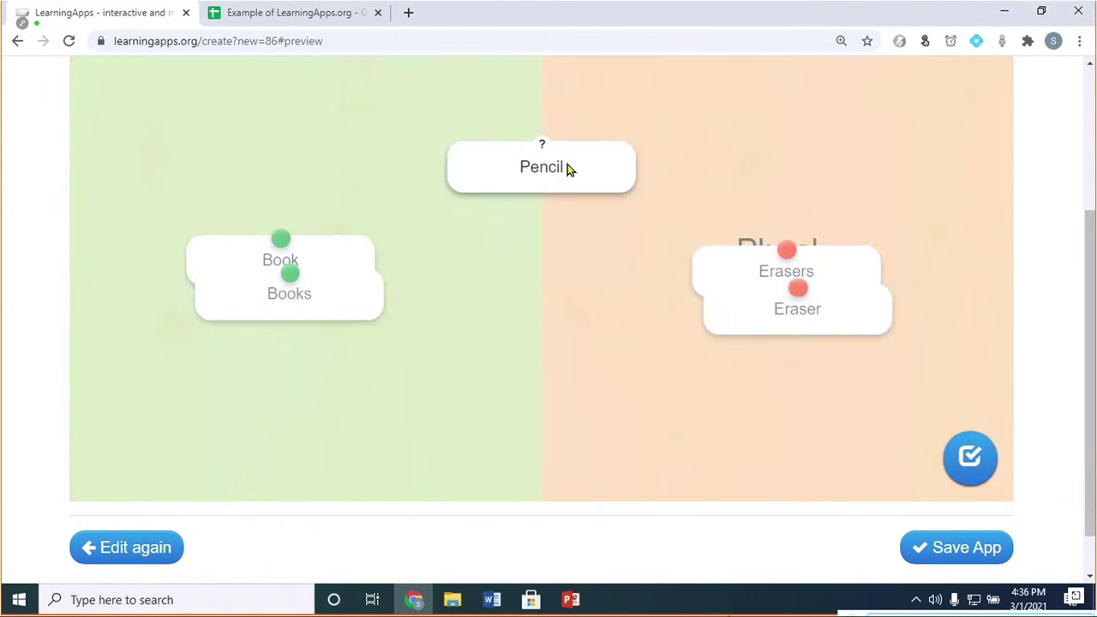
{"action": "left_click_drag", "start_coordinate": [570, 170], "coordinate": [399, 308]}
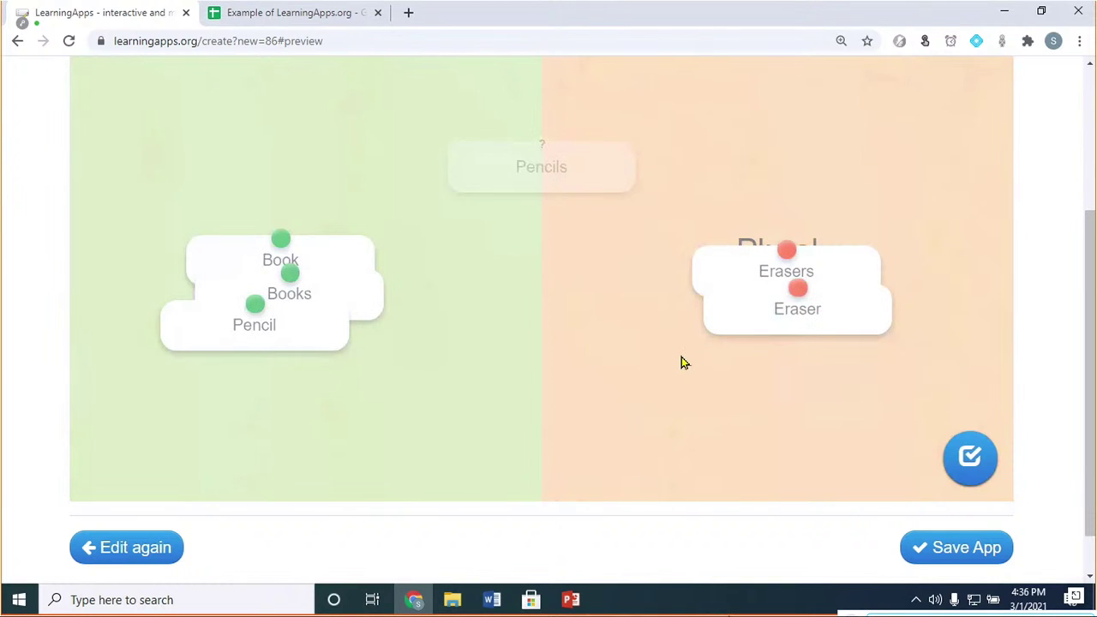
{"action": "left_click_drag", "start_coordinate": [542, 167], "coordinate": [796, 330]}
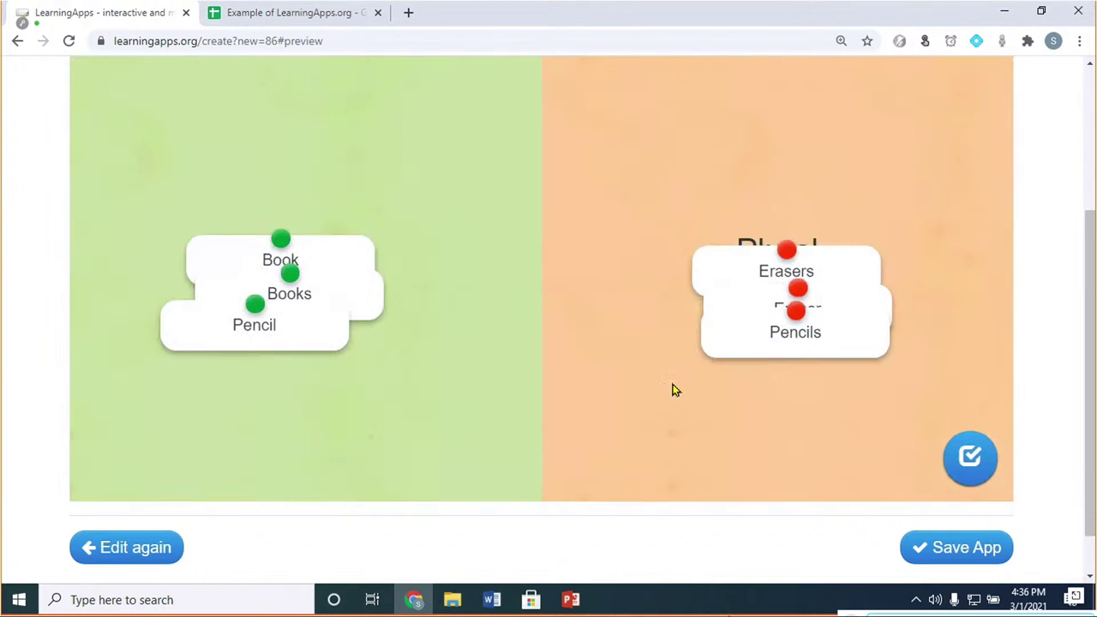
{"action": "scroll", "coordinate": [672, 403], "scroll_direction": "down", "scroll_amount": 1}
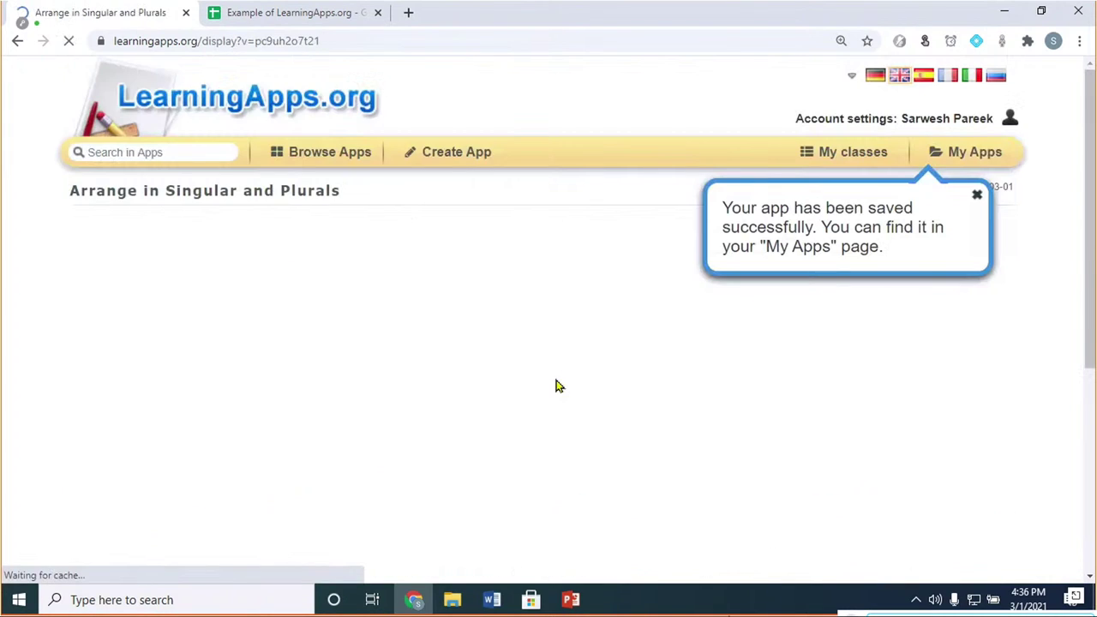
- Start a new app from the Number line template and begin editing its title
{"action": "left_click", "coordinate": [438, 160]}
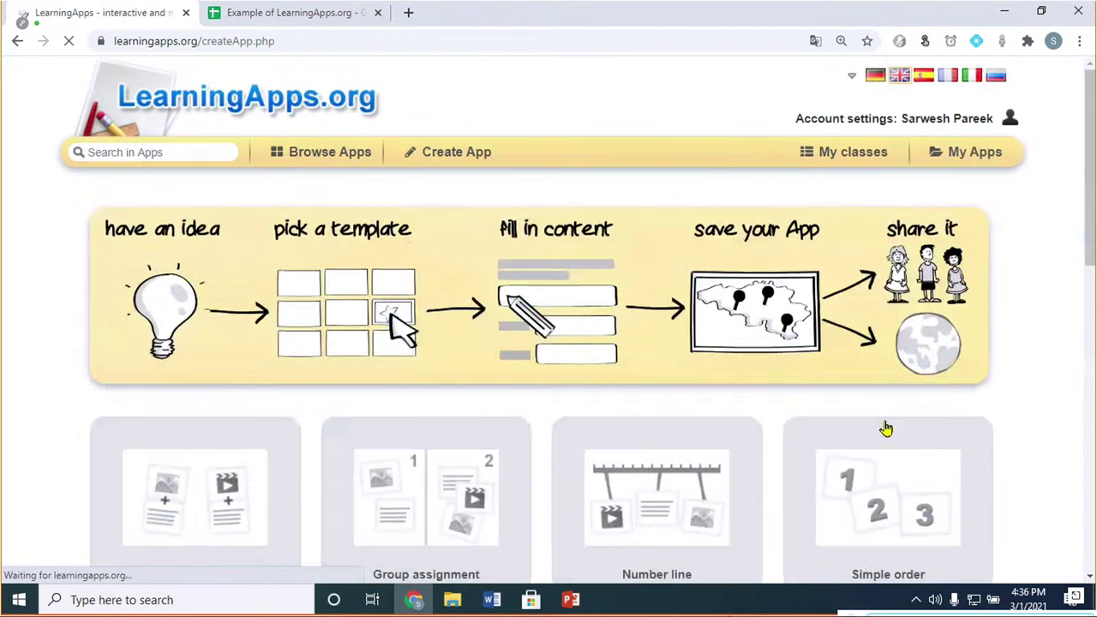
{"action": "scroll", "coordinate": [660, 467], "scroll_direction": "down", "scroll_amount": 1}
{"action": "left_click", "coordinate": [660, 467]}
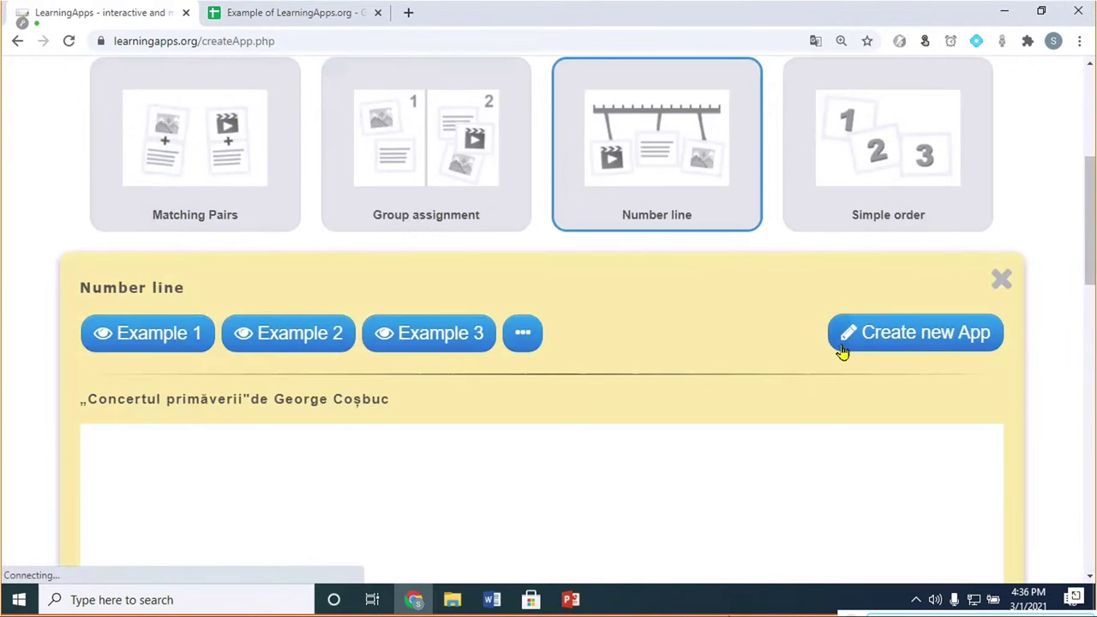
{"action": "left_click", "coordinate": [838, 349]}
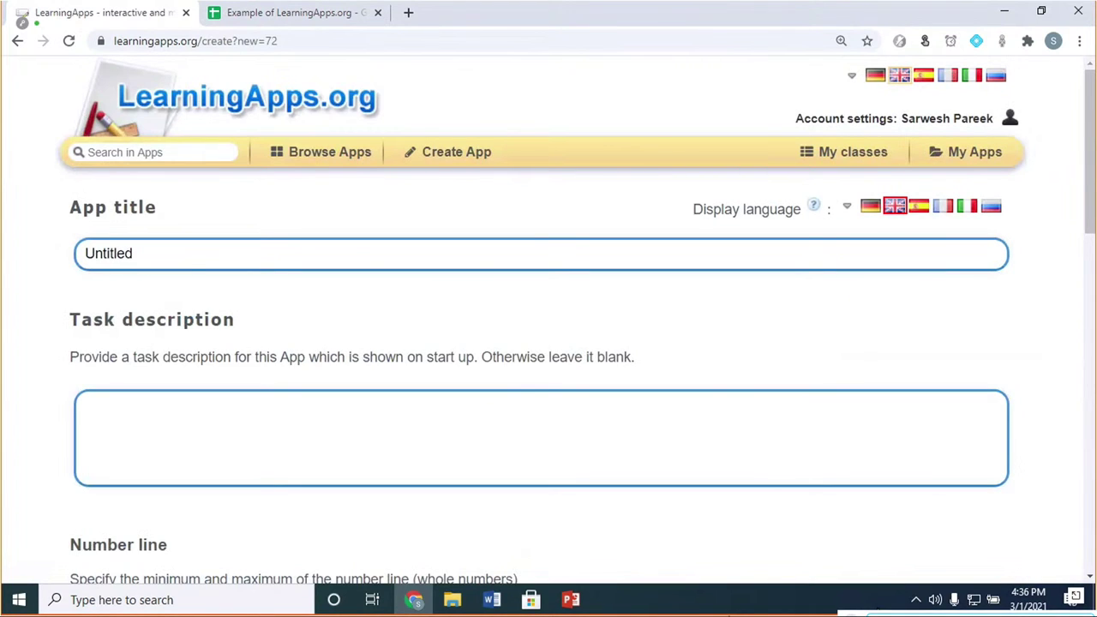
{"action": "left_click", "coordinate": [187, 256]}
- Retitle the app 'Arrange the numbers in Number Line'
{"action": "key", "text": "ctrl+a"}
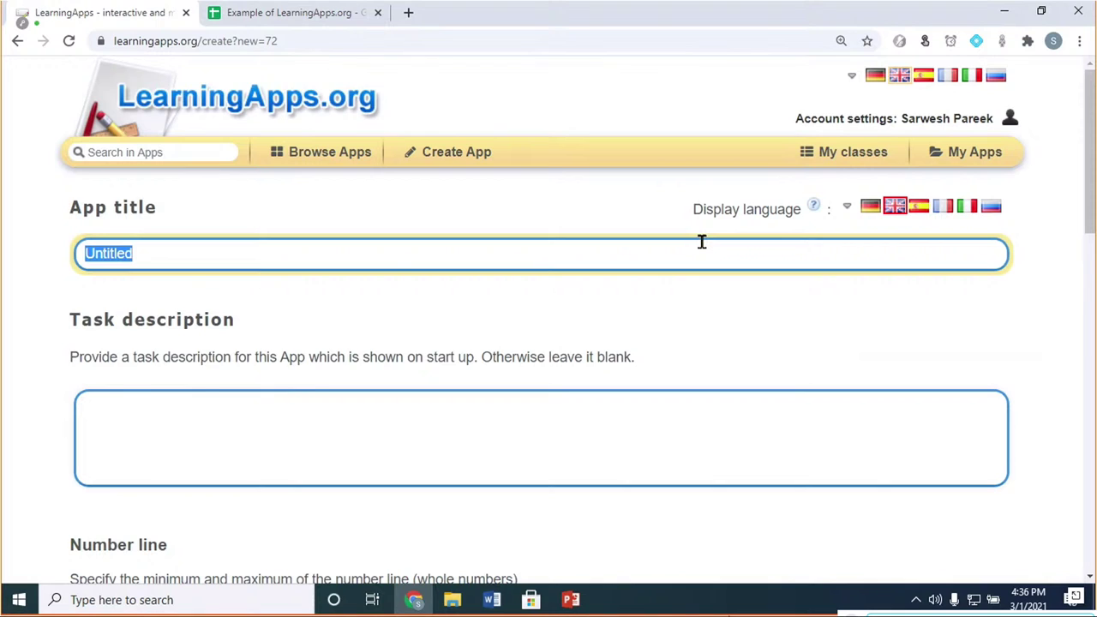
{"action": "type", "text": "Arran"}
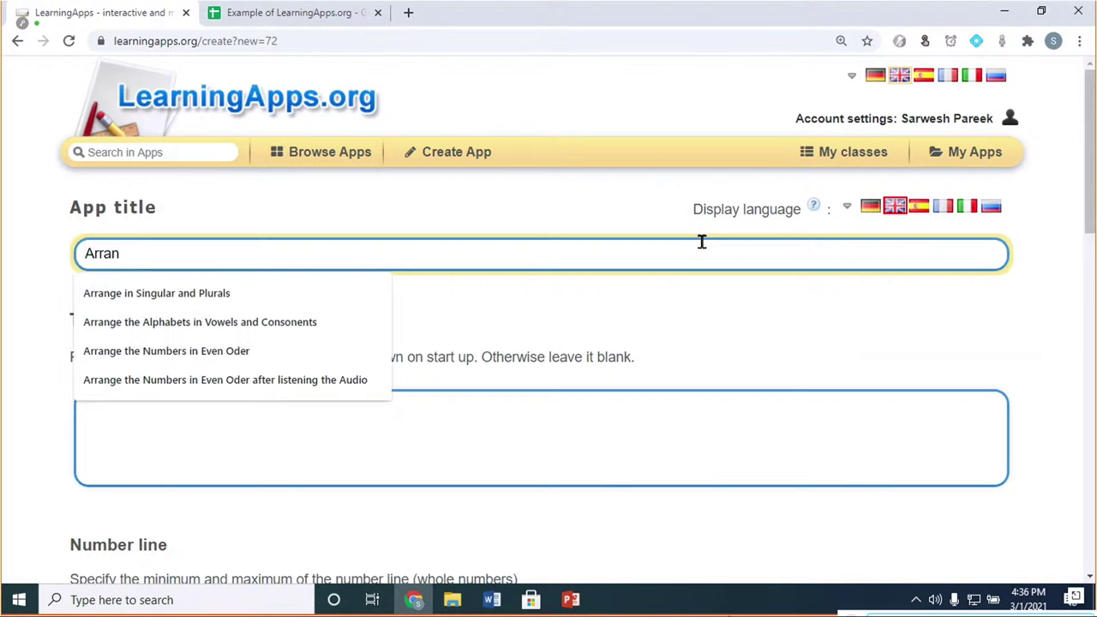
{"action": "type", "text": "ge the n"}
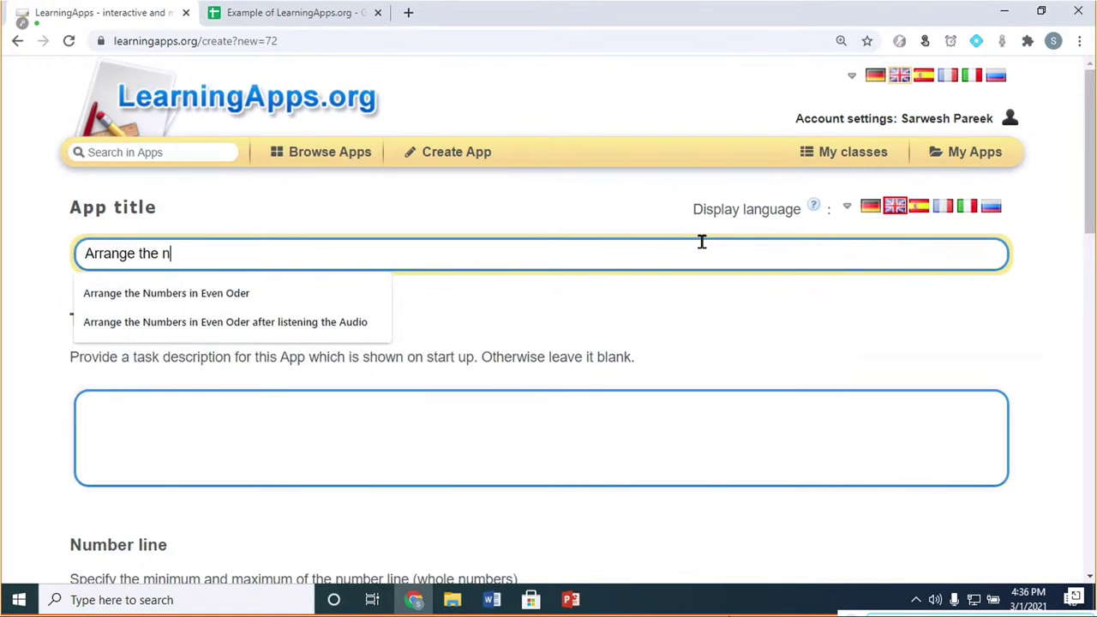
{"action": "type", "text": "umbers in Number L"}
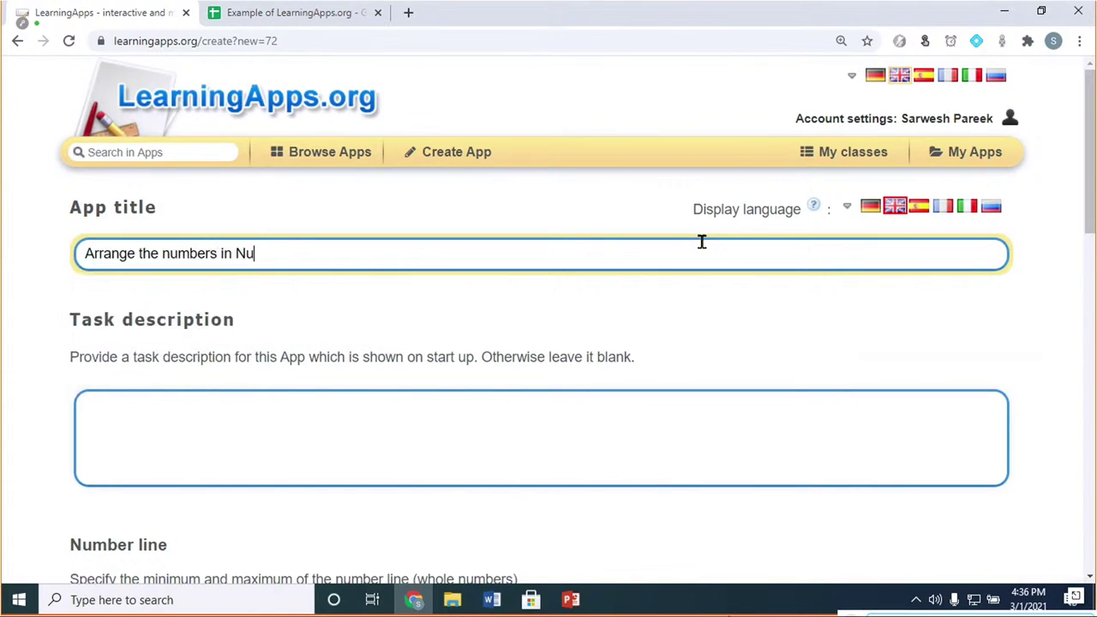
{"action": "type", "text": "ine"}
{"action": "left_click", "coordinate": [737, 212]}
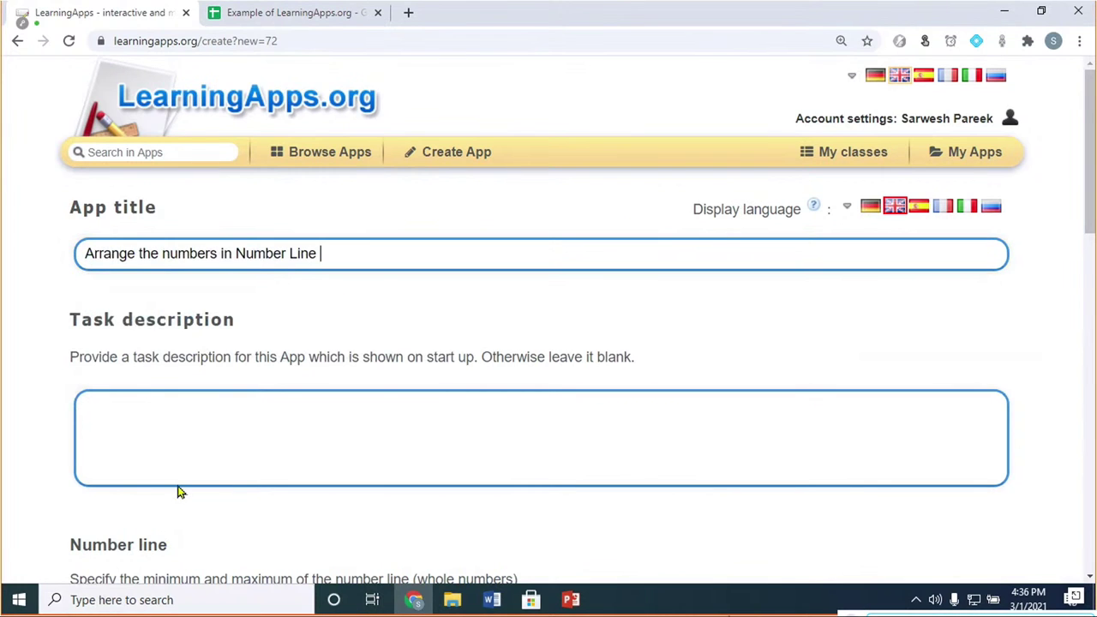
- Set the number line range to minimum 10 and maximum 20
{"action": "scroll", "coordinate": [179, 490], "scroll_direction": "down", "scroll_amount": 2}
{"action": "left_click", "coordinate": [198, 485]}
{"action": "scroll", "coordinate": [225, 490], "scroll_direction": "down", "scroll_amount": 1}
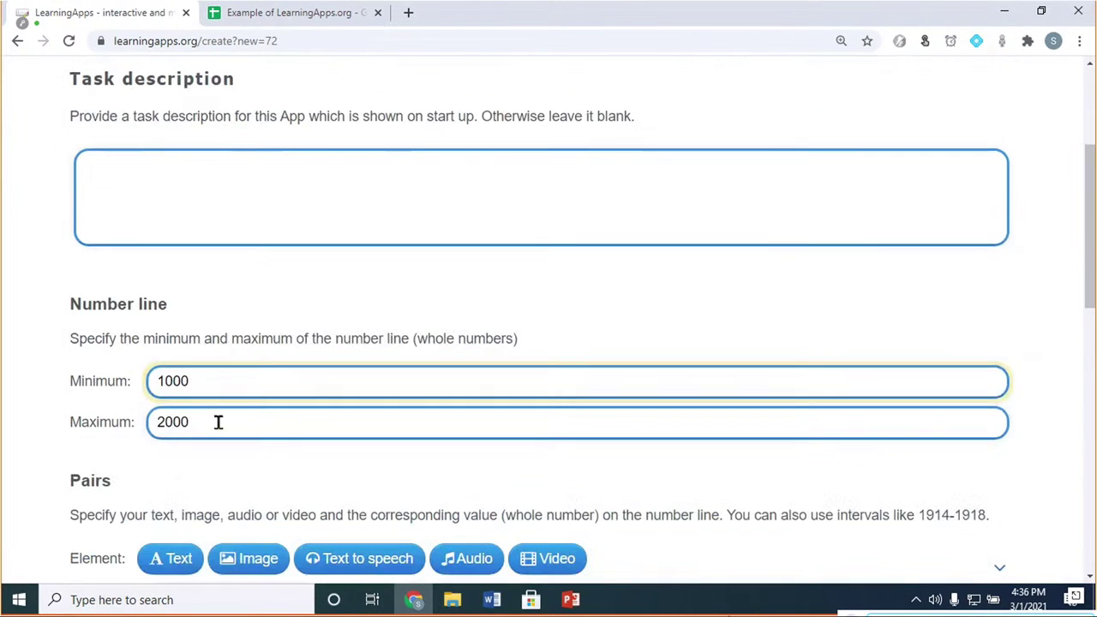
{"action": "left_click_drag", "start_coordinate": [183, 388], "coordinate": [159, 387]}
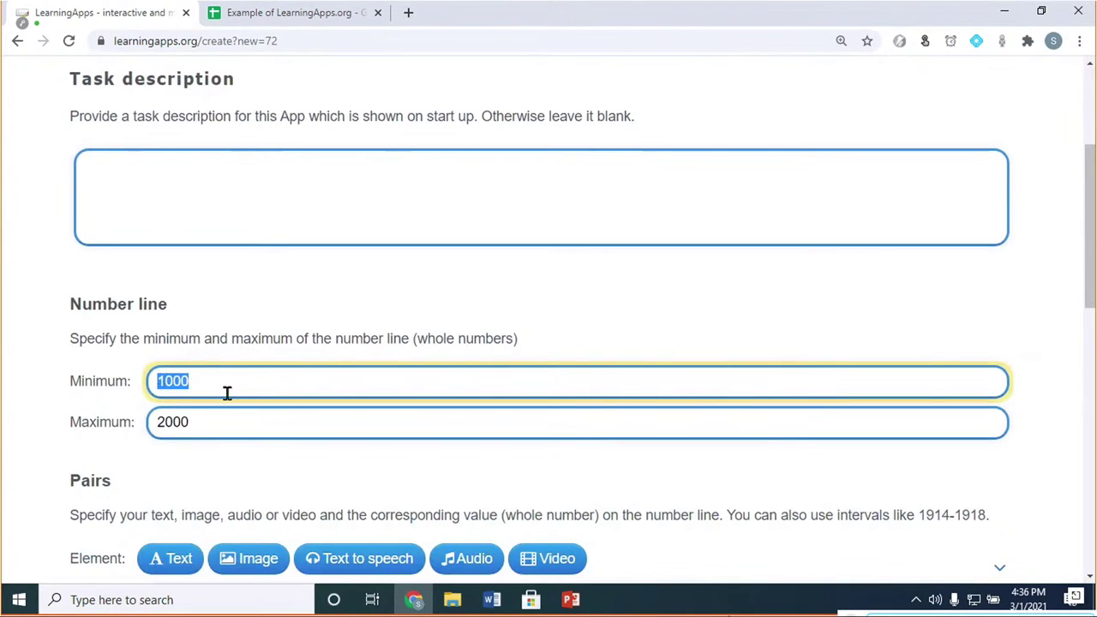
{"action": "type", "text": "10"}
{"action": "left_click", "coordinate": [213, 425]}
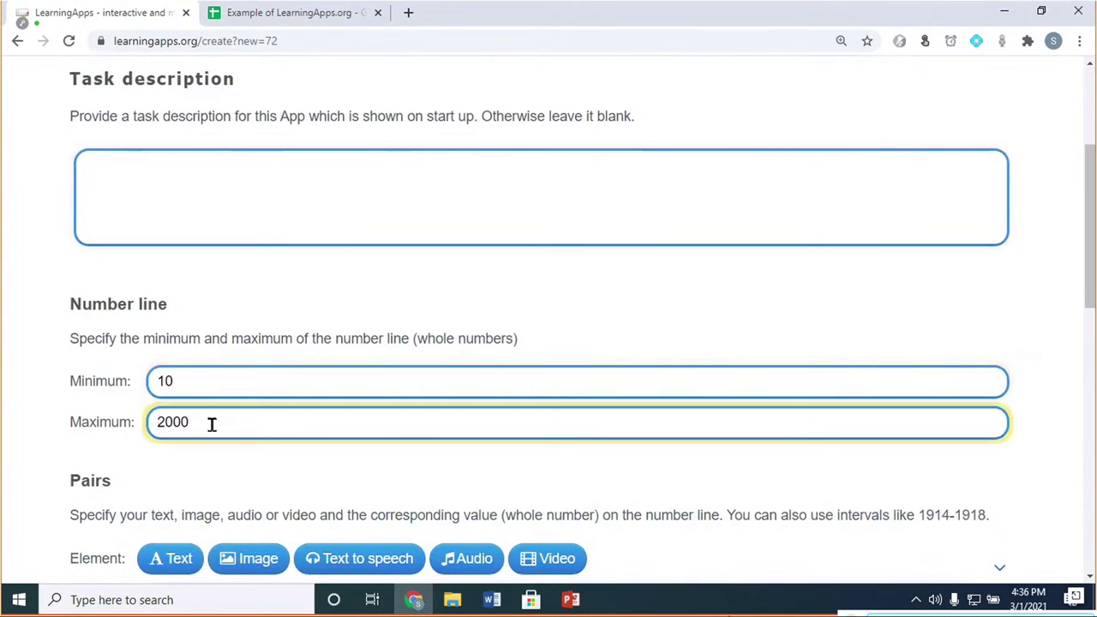
{"action": "key", "text": "BackSpace"}
{"action": "key", "text": "BackSpace"}
- Make the first pair a text element '10+1' with value 11
{"action": "scroll", "coordinate": [215, 429], "scroll_direction": "down", "scroll_amount": 1}
{"action": "scroll", "coordinate": [168, 459], "scroll_direction": "down", "scroll_amount": 1}
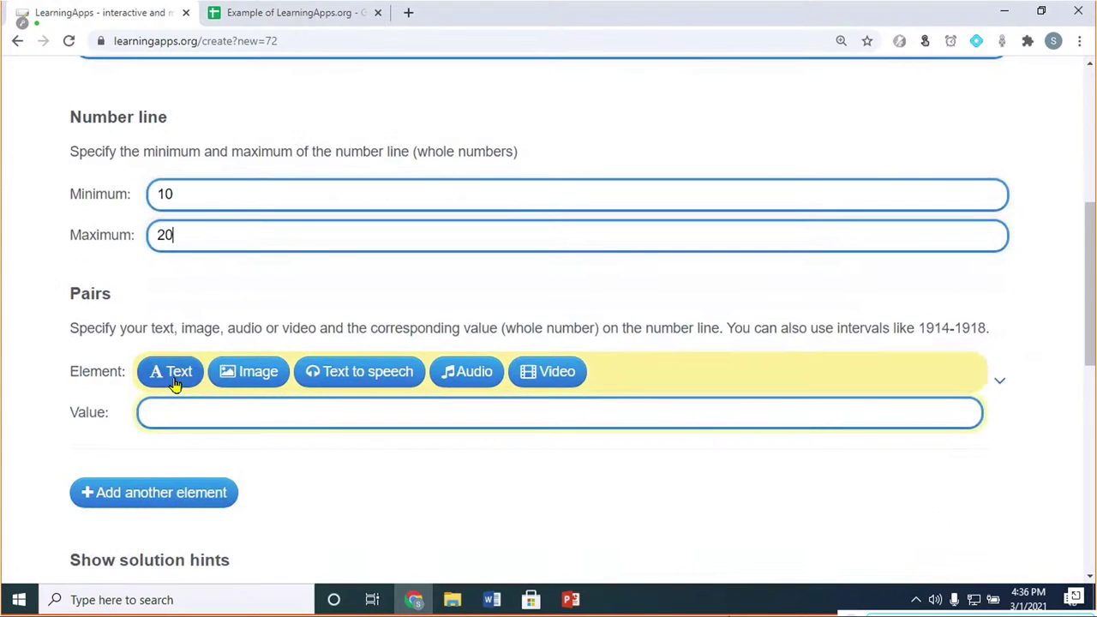
{"action": "left_click", "coordinate": [176, 381]}
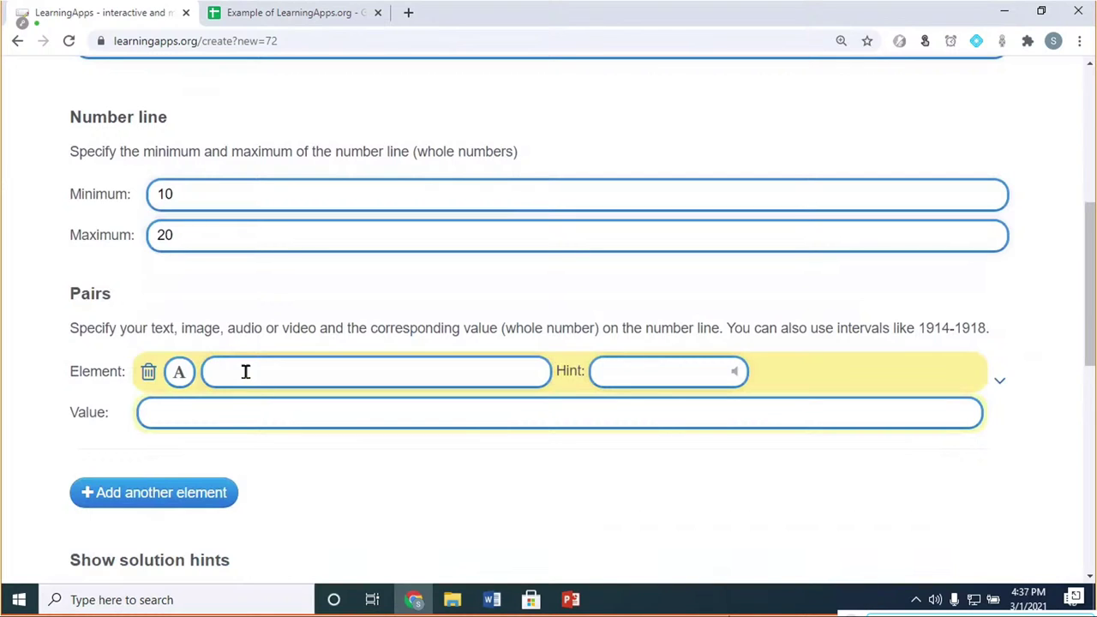
{"action": "type", "text": "10"}
{"action": "type", "text": "+"}
{"action": "type", "text": "11"}
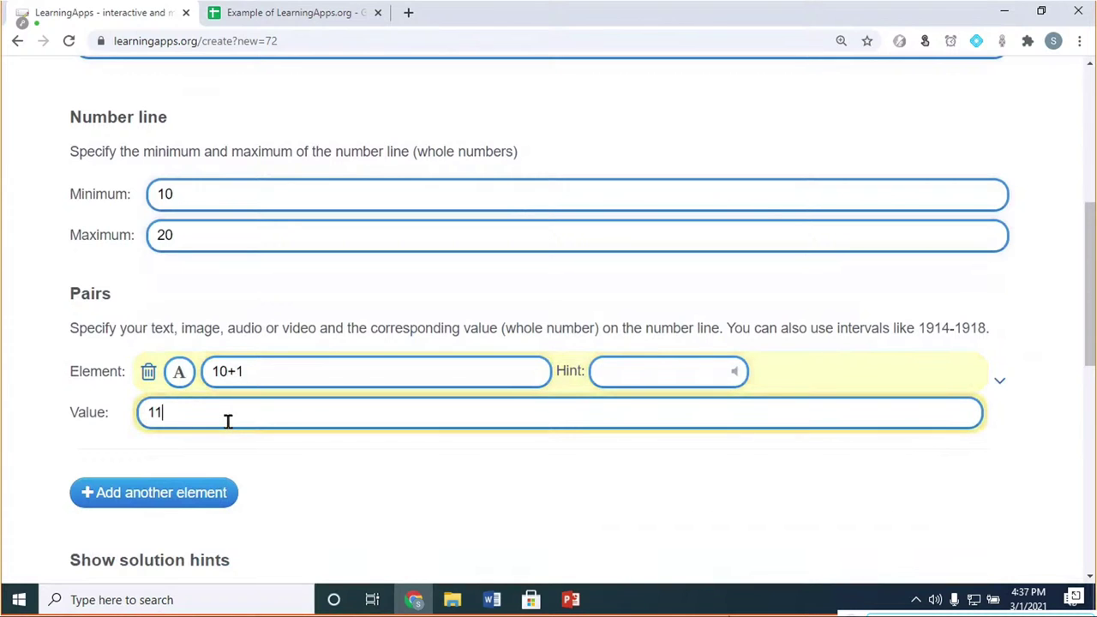
- Add a second text element and begin entering '13'
{"action": "left_click", "coordinate": [166, 494]}
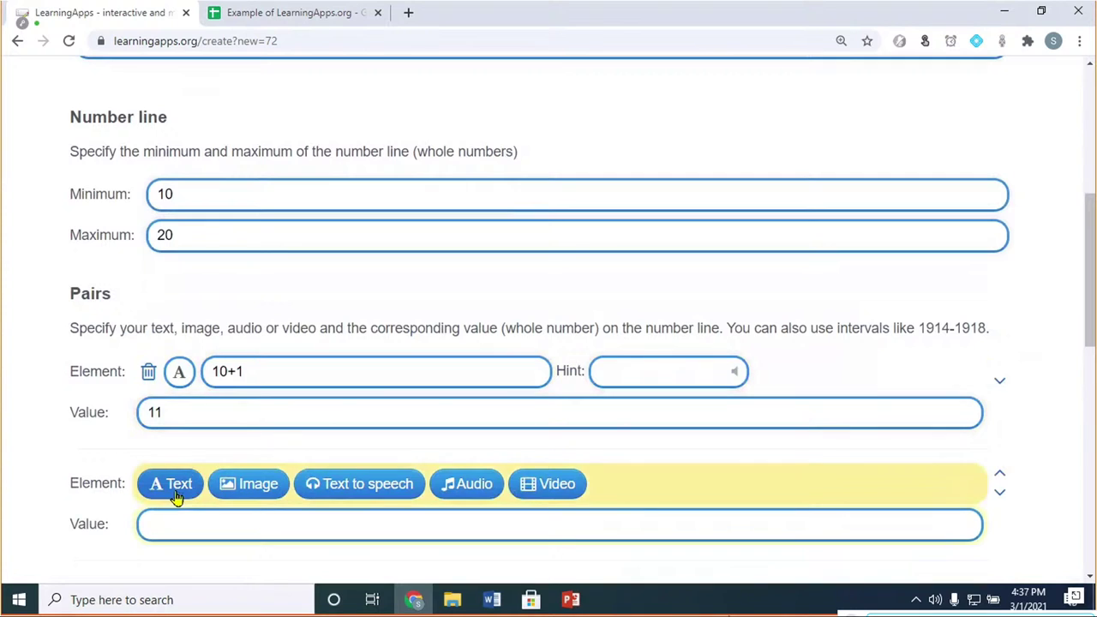
{"action": "left_click", "coordinate": [175, 495]}
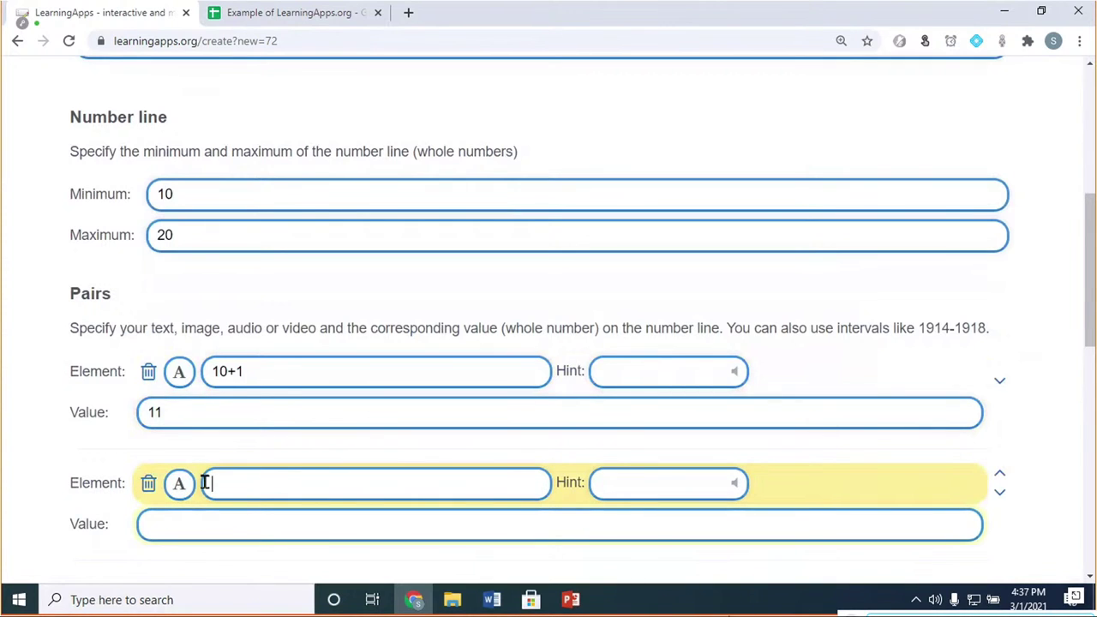
{"action": "type", "text": "13-2"}
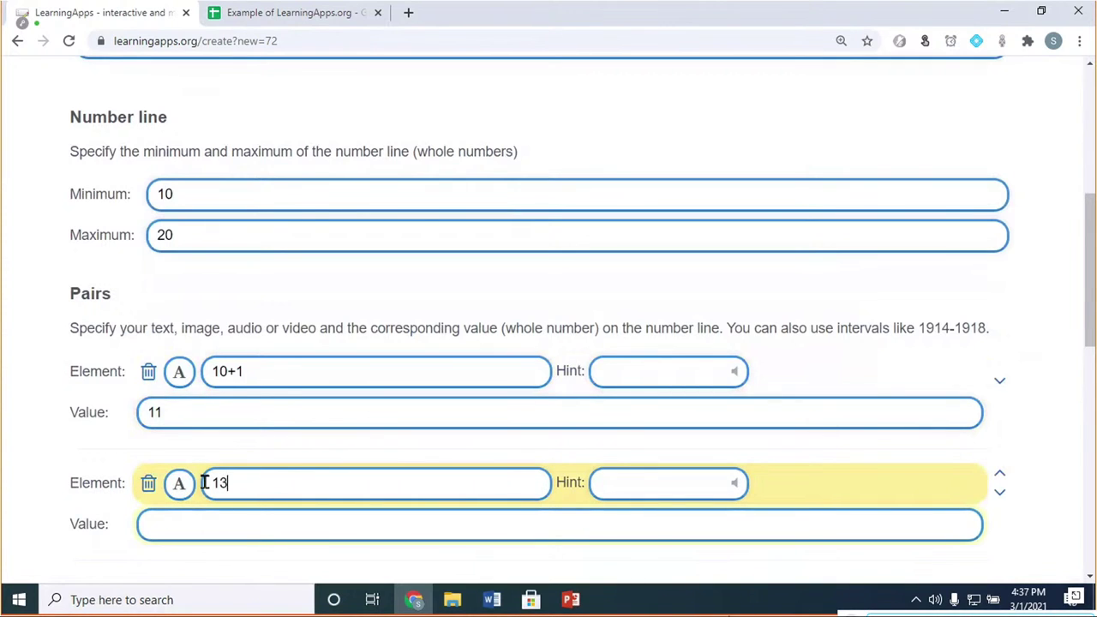
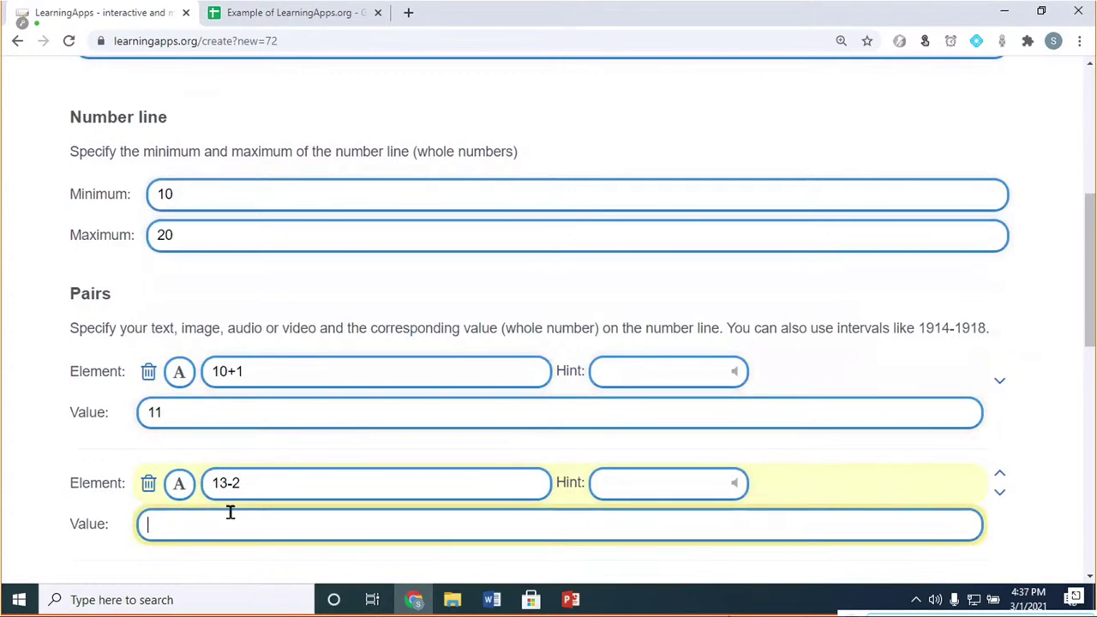
- Change the second pair's expression to 13-1 with value 12
{"action": "left_click", "coordinate": [265, 481]}
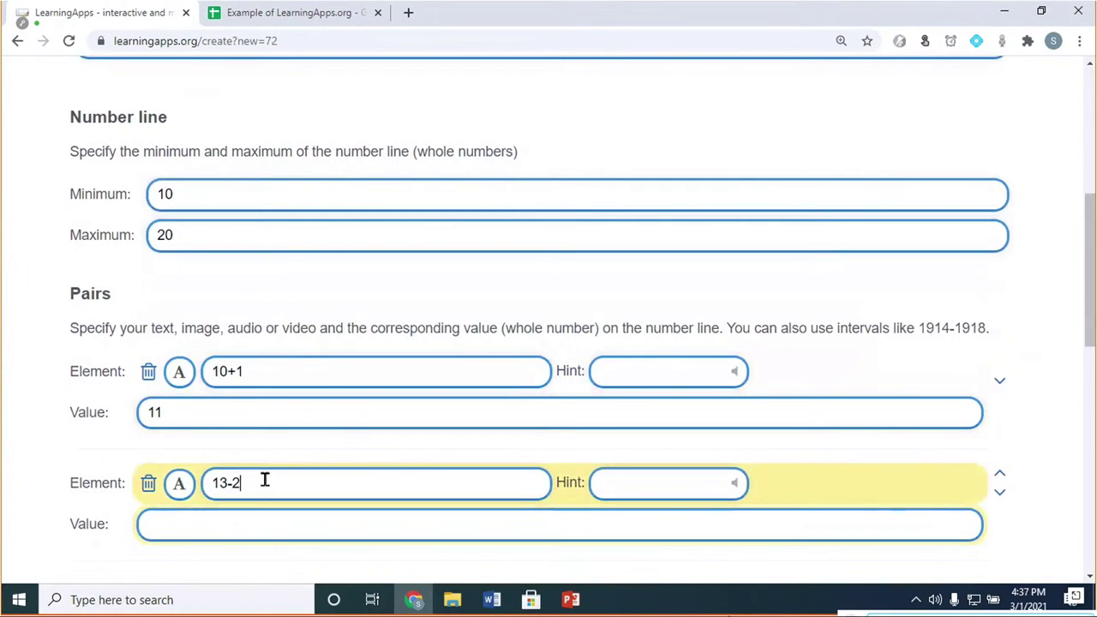
{"action": "key", "text": "BackSpace"}
{"action": "type", "text": "1"}
{"action": "left_click", "coordinate": [231, 511]}
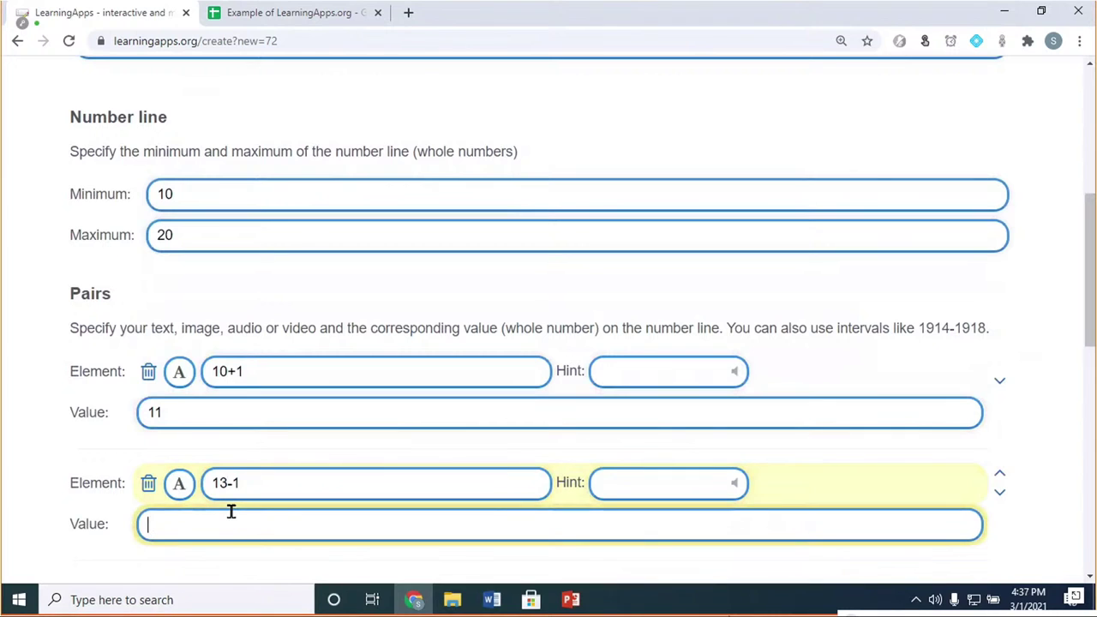
{"action": "type", "text": "12"}
{"action": "scroll", "coordinate": [248, 509], "scroll_direction": "down", "scroll_amount": 2}
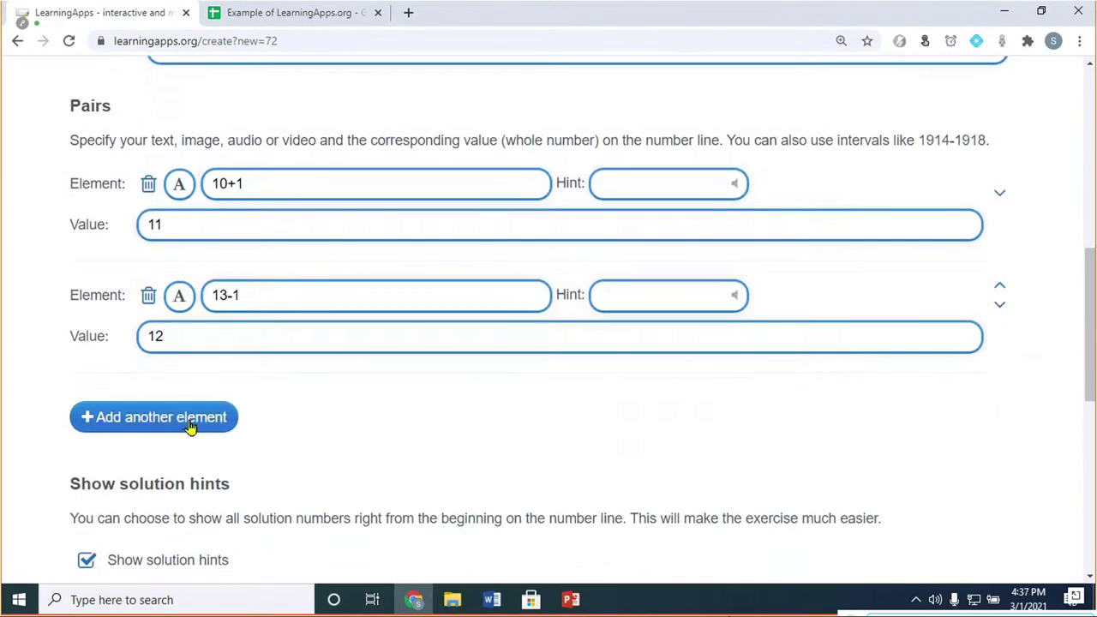
- Add a third pair with text element 11+2 and value 13
{"action": "left_click", "coordinate": [190, 420]}
{"action": "left_click", "coordinate": [202, 449]}
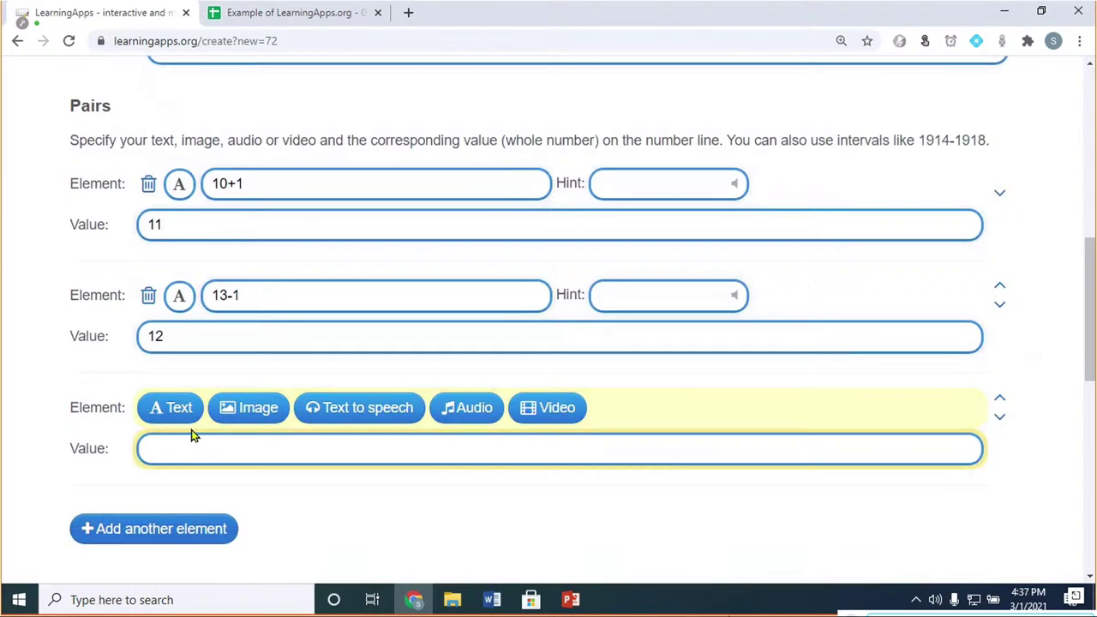
{"action": "left_click", "coordinate": [184, 420]}
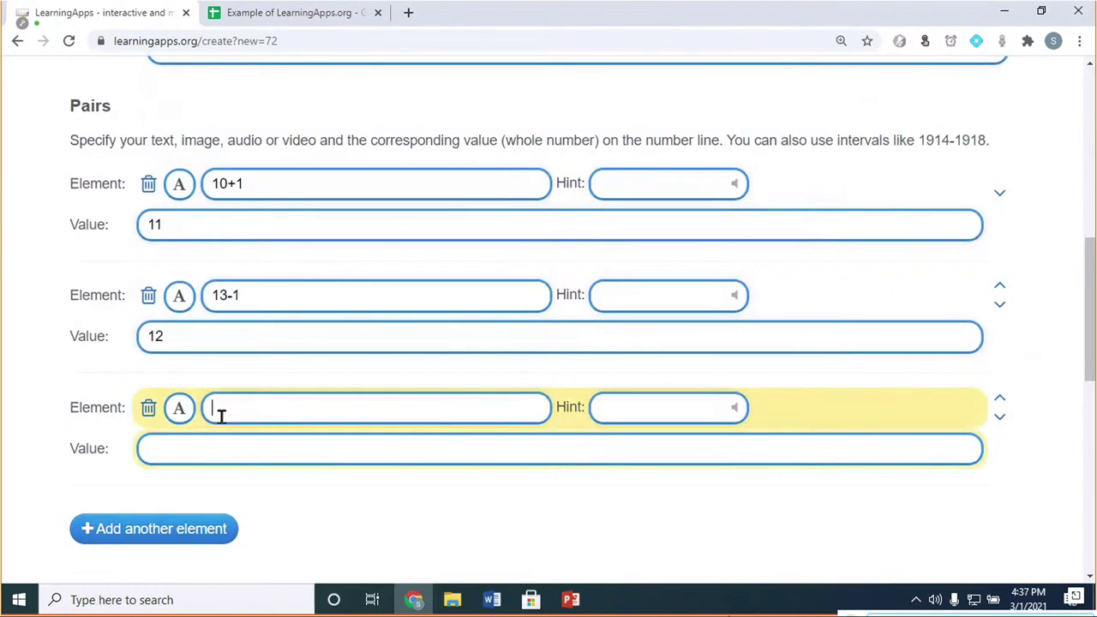
{"action": "type", "text": "1"}
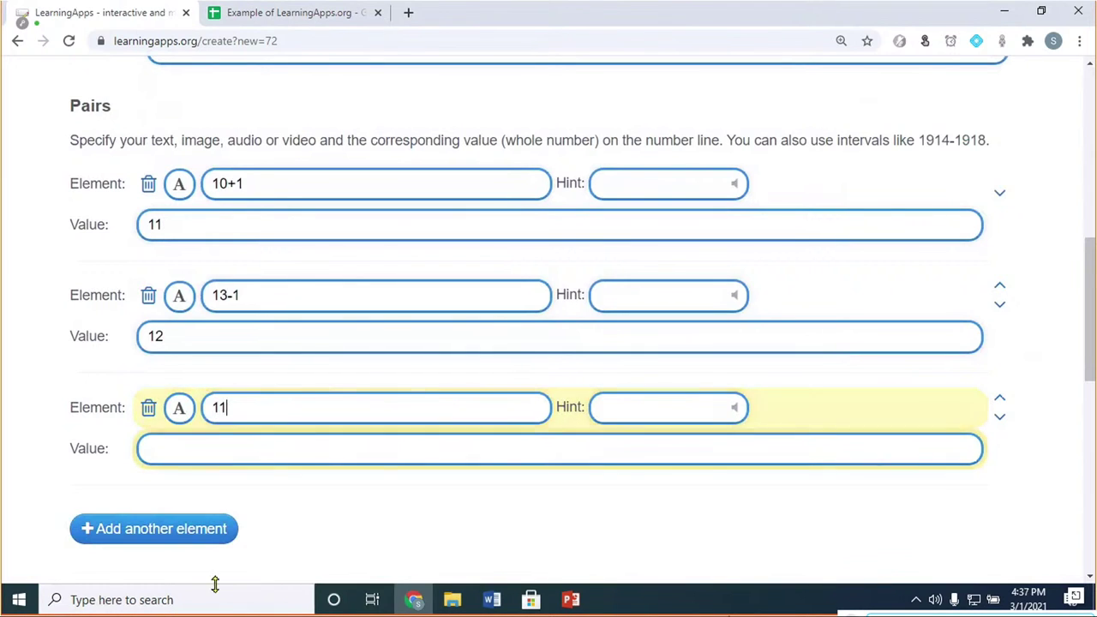
{"action": "type", "text": "1"}
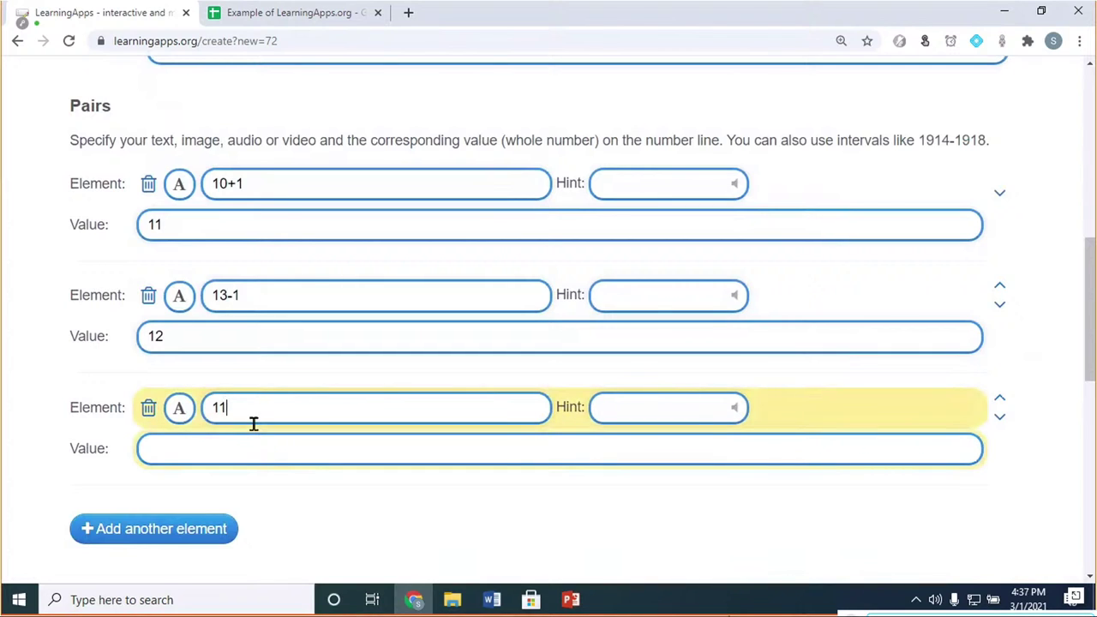
{"action": "type", "text": "+2"}
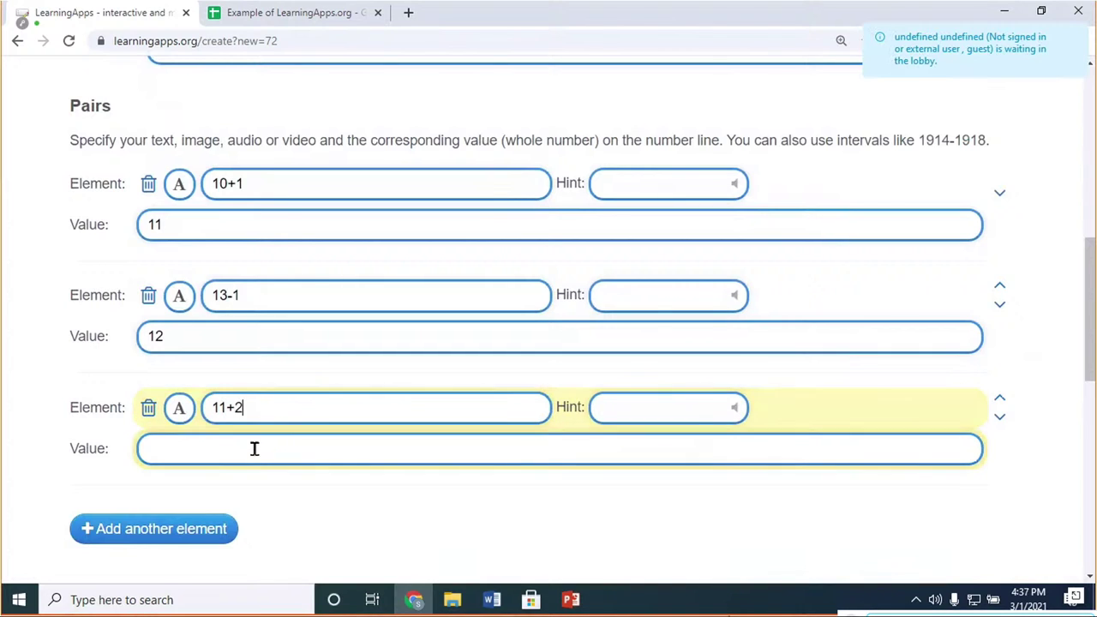
{"action": "left_click", "coordinate": [255, 449]}
{"action": "type", "text": "13"}
- Add three more pairs with values 14, 15 and 16
{"action": "scroll", "coordinate": [214, 463], "scroll_direction": "down", "scroll_amount": 1}
{"action": "left_click", "coordinate": [182, 456]}
{"action": "left_click", "coordinate": [183, 482]}
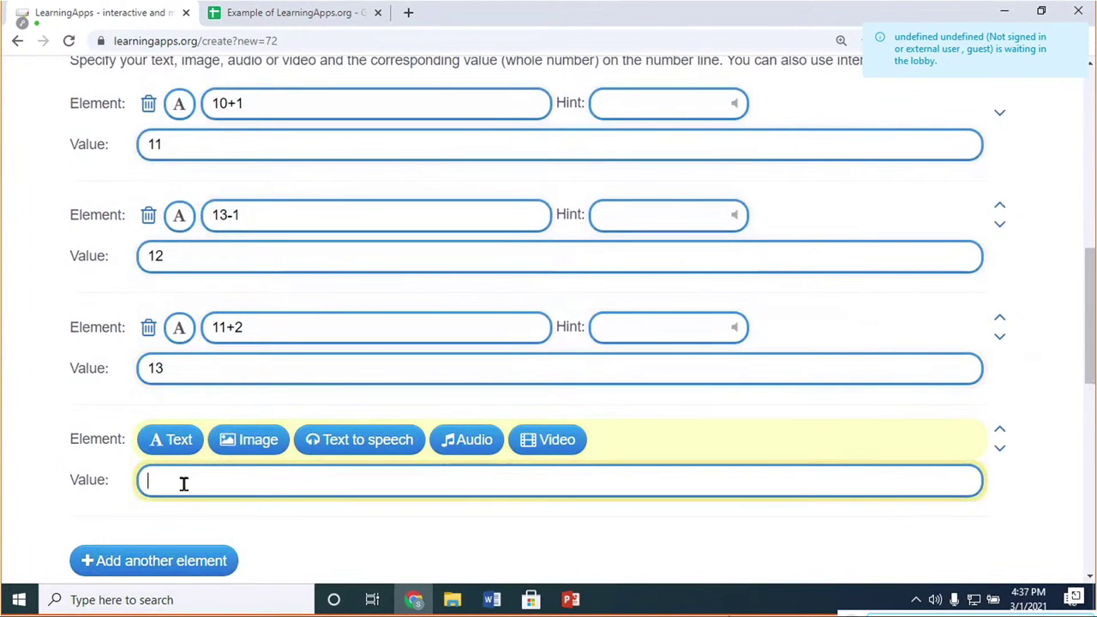
{"action": "type", "text": "14"}
{"action": "left_click", "coordinate": [164, 560]}
{"action": "scroll", "coordinate": [214, 505], "scroll_direction": "down", "scroll_amount": 1}
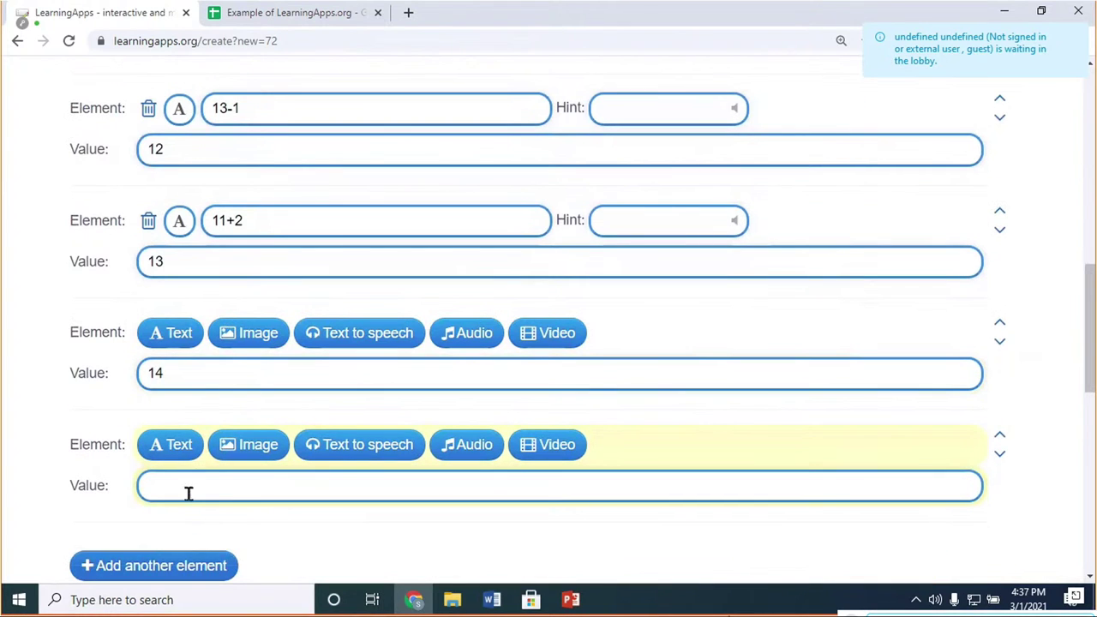
{"action": "left_click", "coordinate": [188, 487]}
{"action": "type", "text": "15"}
{"action": "scroll", "coordinate": [186, 487], "scroll_direction": "down", "scroll_amount": 1}
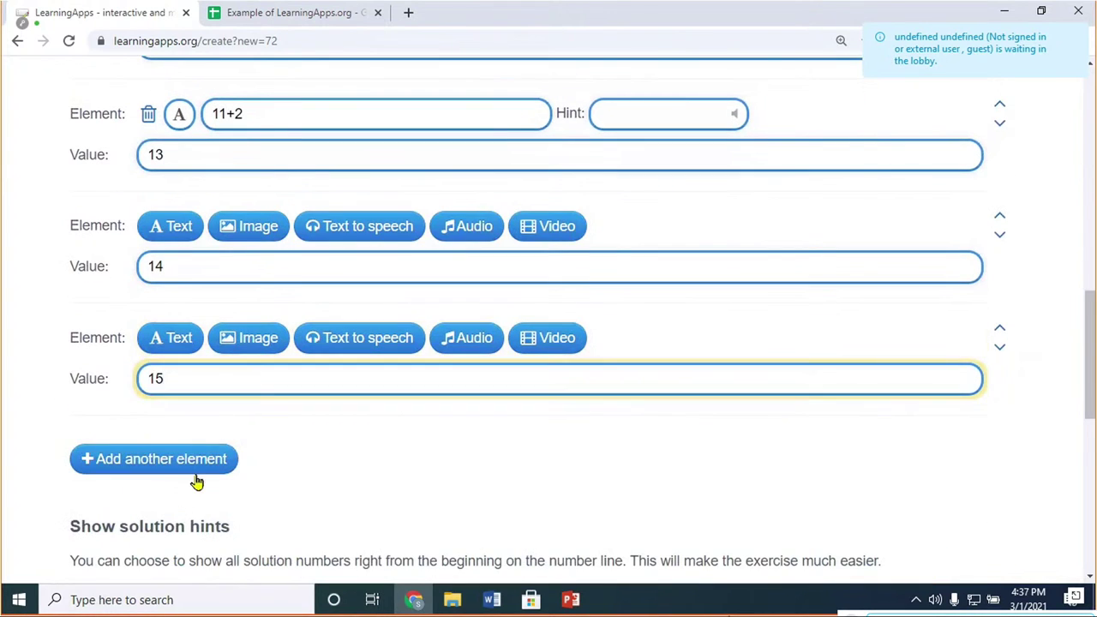
{"action": "left_click", "coordinate": [201, 465]}
{"action": "left_click", "coordinate": [198, 485]}
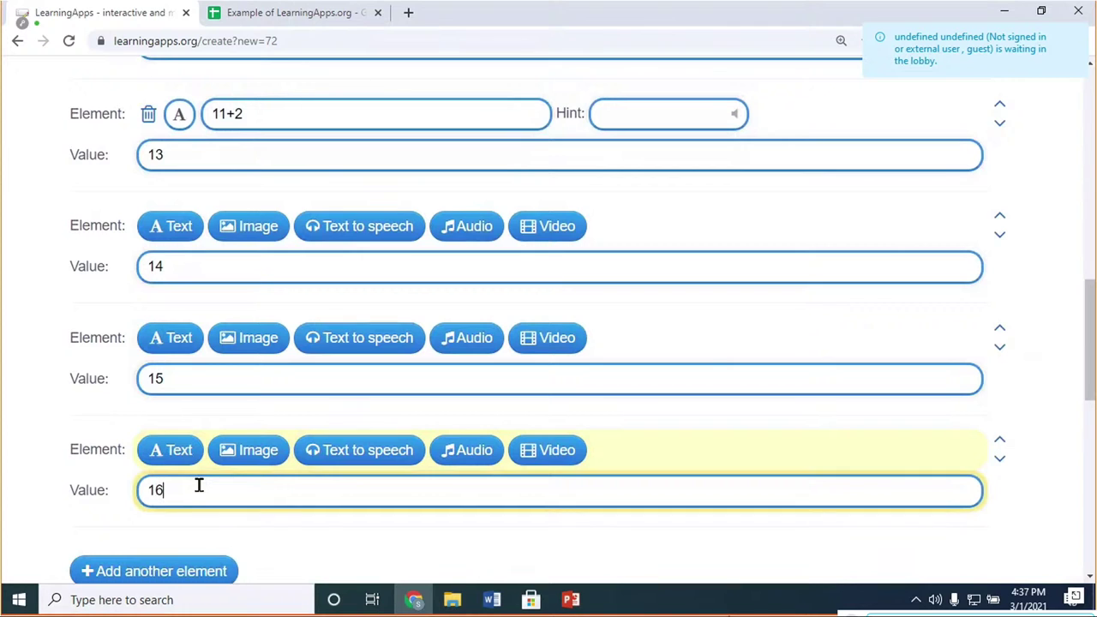
{"action": "type", "text": "16"}
{"action": "scroll", "coordinate": [177, 351], "scroll_direction": "up", "scroll_amount": 1}
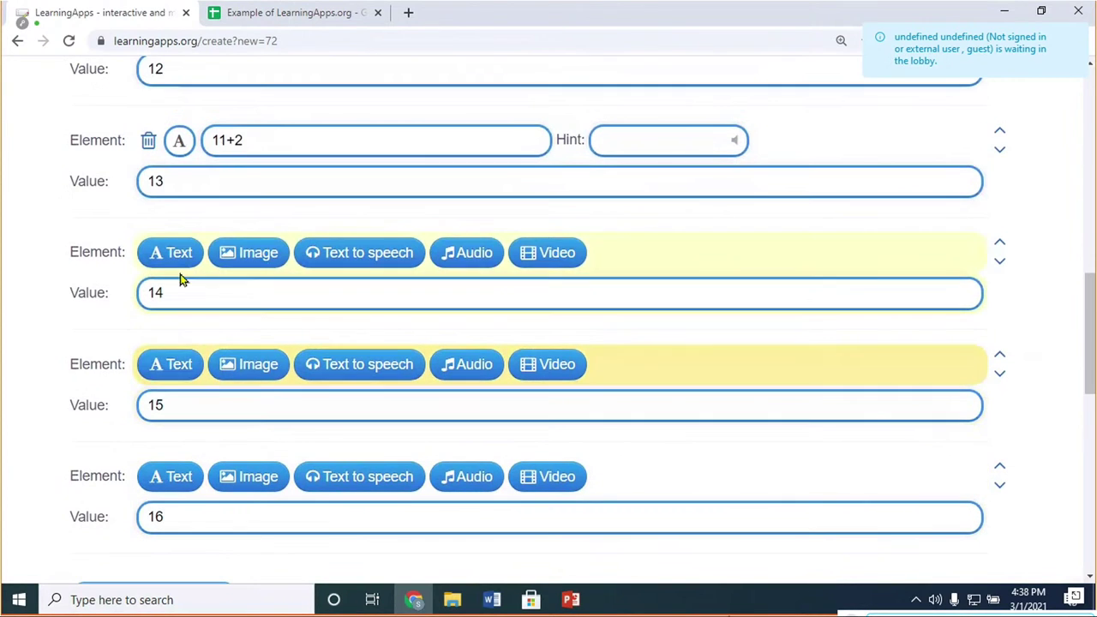
- Give the pairs valued 14, 15 and 16 the text elements 11+3, 11+4 and 11+5
{"action": "left_click", "coordinate": [177, 264]}
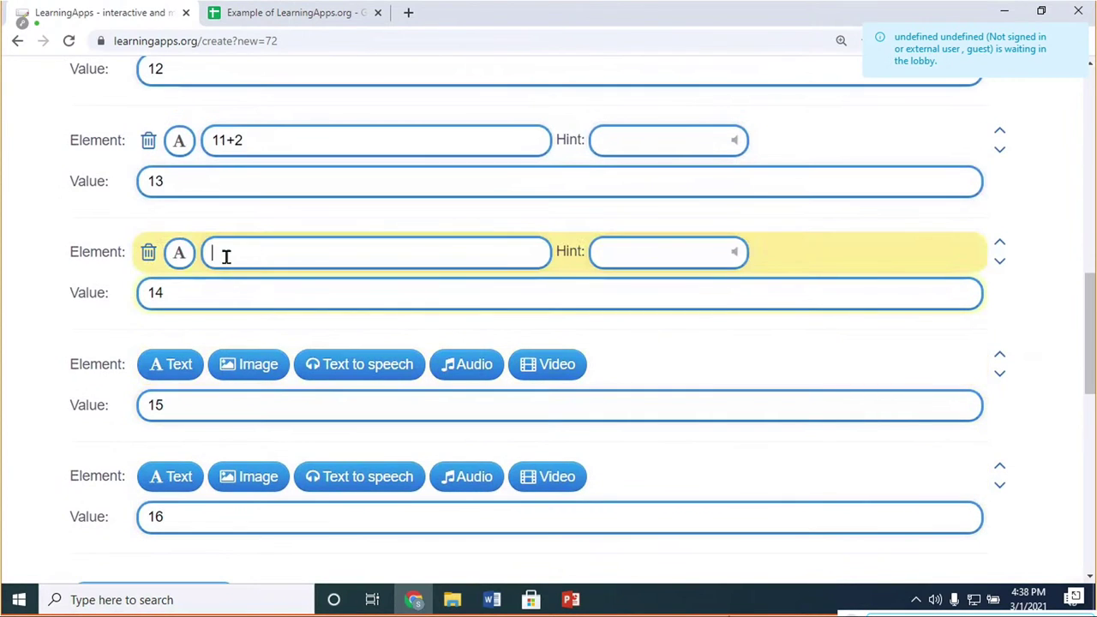
{"action": "type", "text": "11+3"}
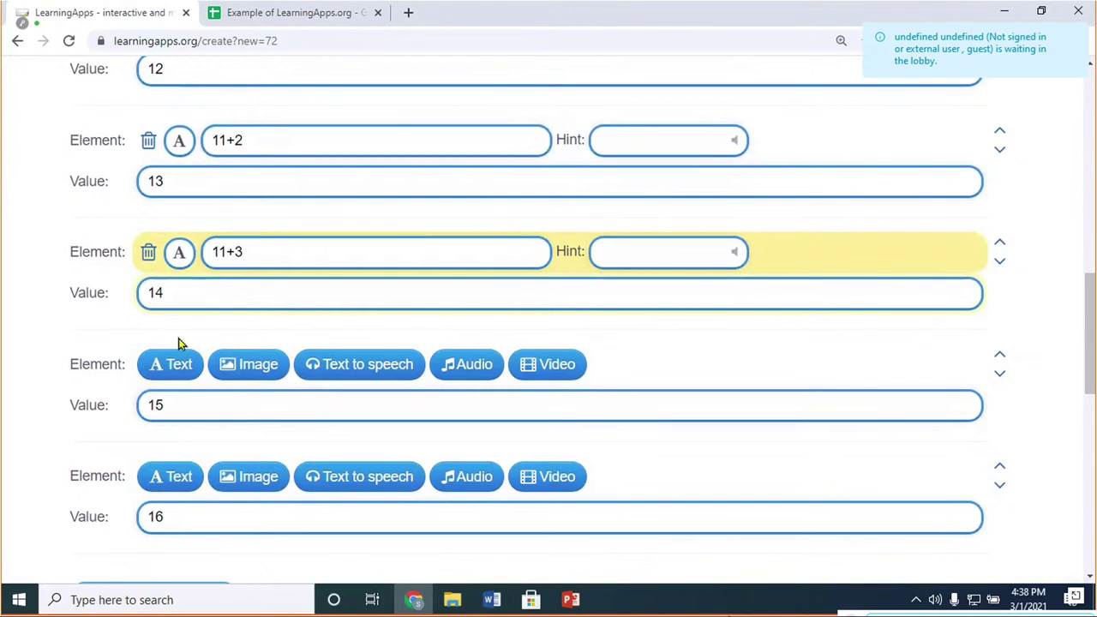
{"action": "left_click", "coordinate": [185, 366]}
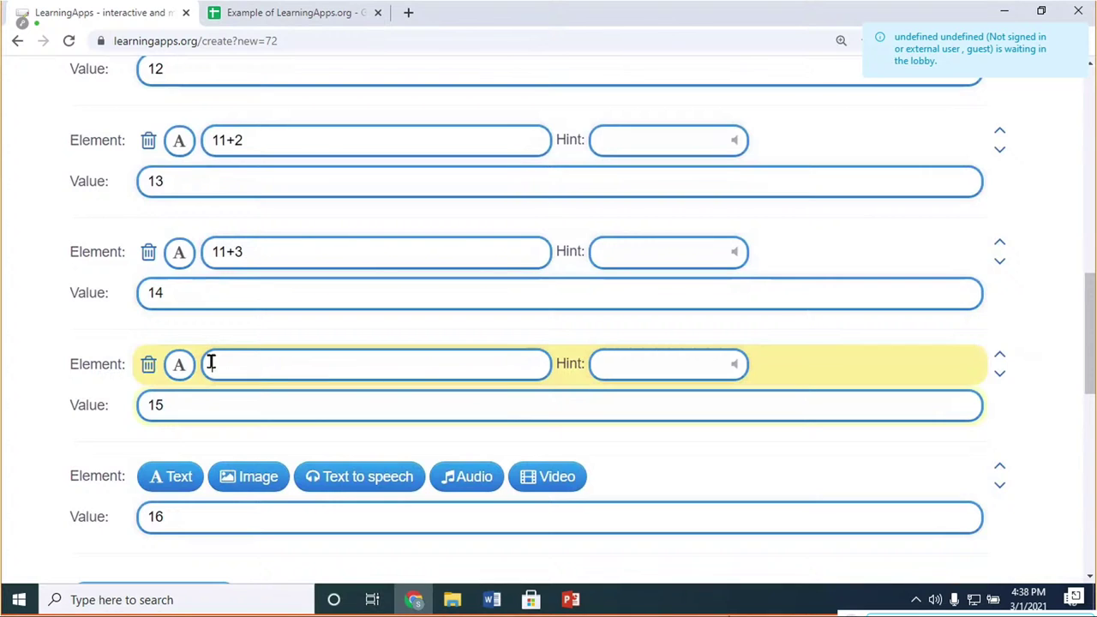
{"action": "type", "text": "11+4"}
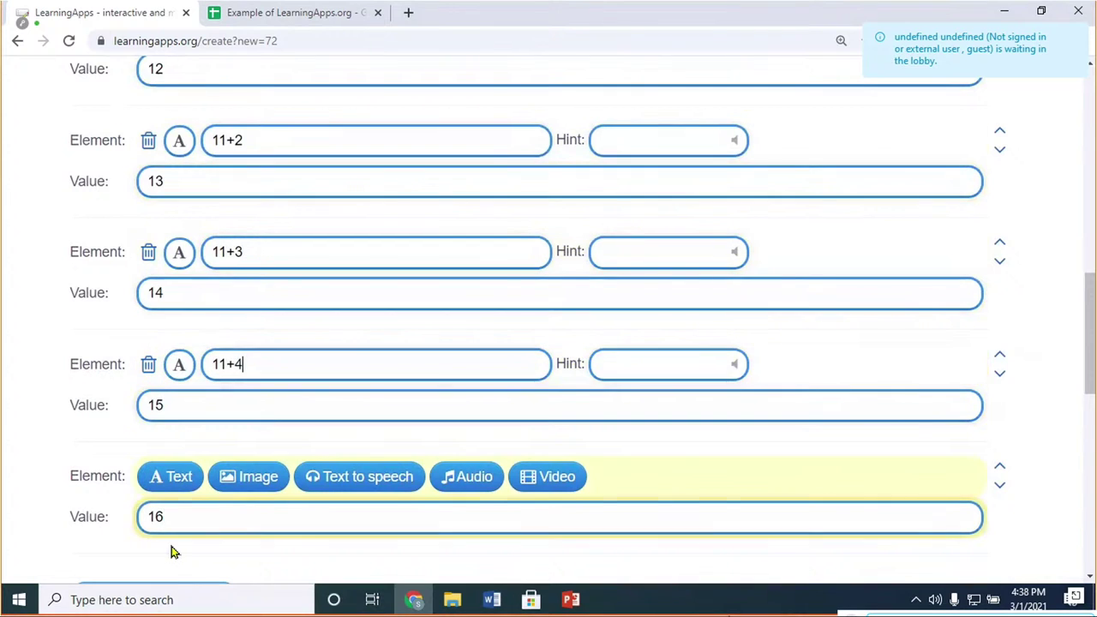
{"action": "scroll", "coordinate": [172, 552], "scroll_direction": "down", "scroll_amount": 2}
{"action": "left_click", "coordinate": [174, 396]}
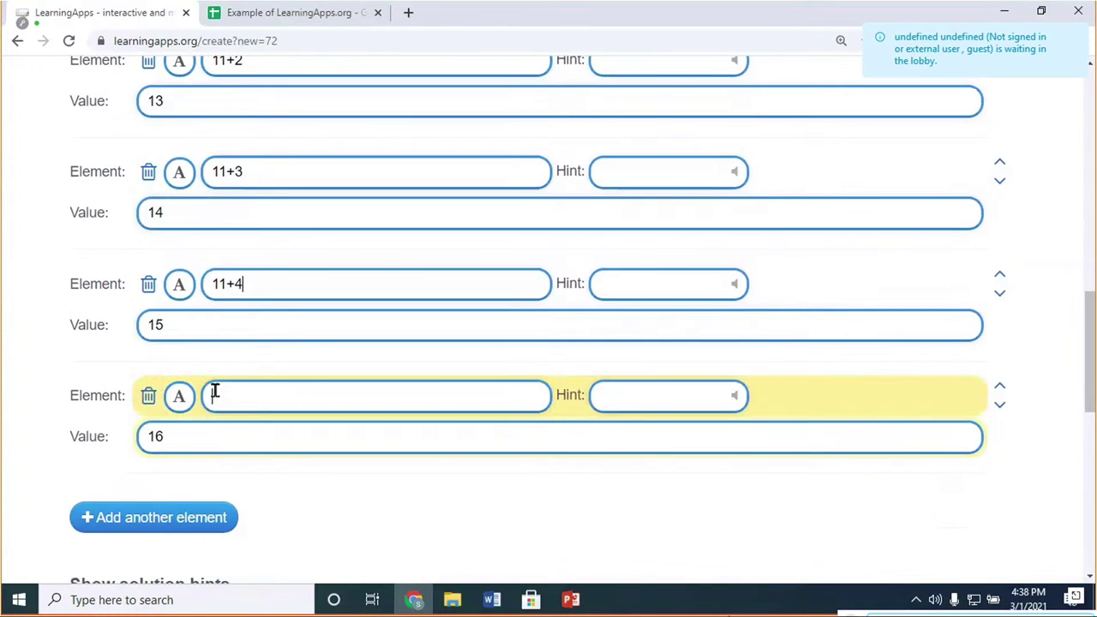
{"action": "type", "text": "11+5"}
{"action": "scroll", "coordinate": [265, 472], "scroll_direction": "down", "scroll_amount": 1}
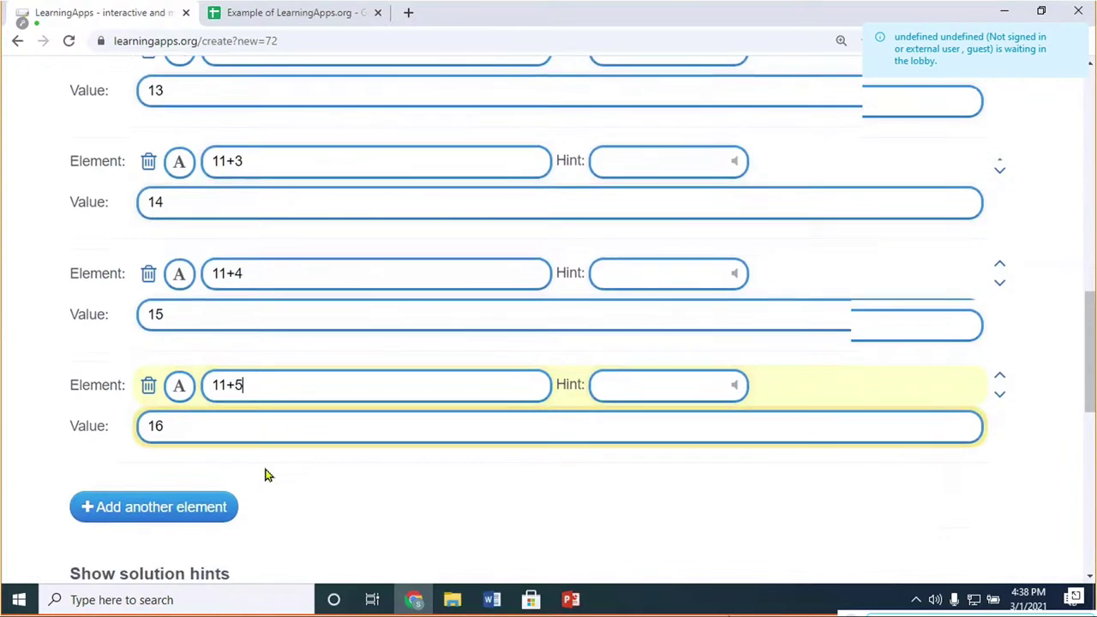
- Add text pairs 11+6 = 17 and 11+7 = 18
{"action": "left_click", "coordinate": [179, 443]}
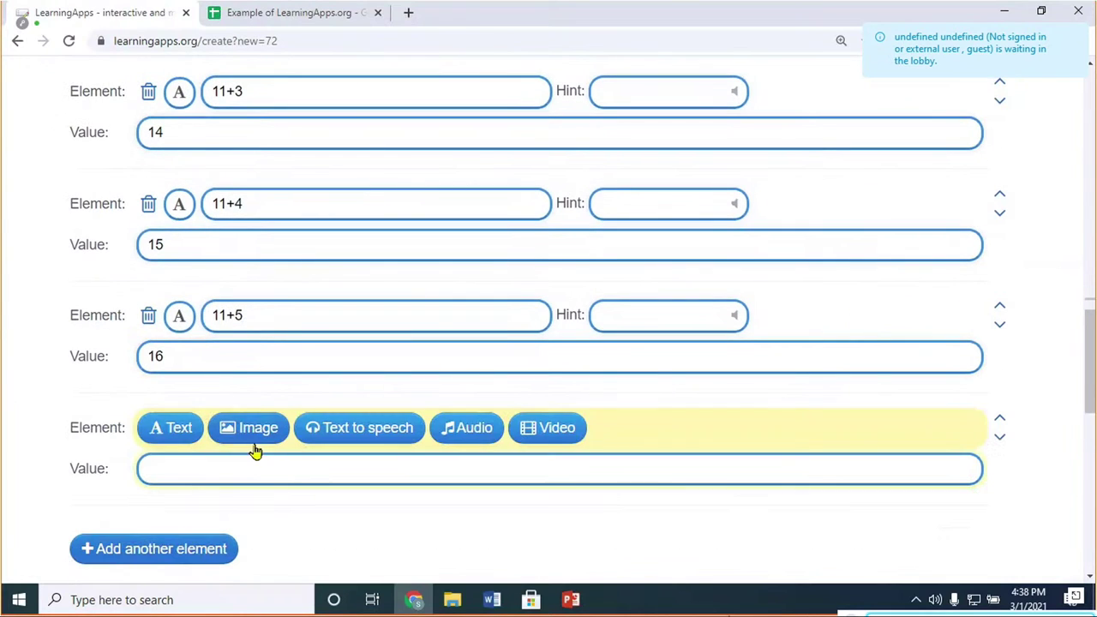
{"action": "left_click", "coordinate": [179, 431]}
{"action": "type", "text": "11"}
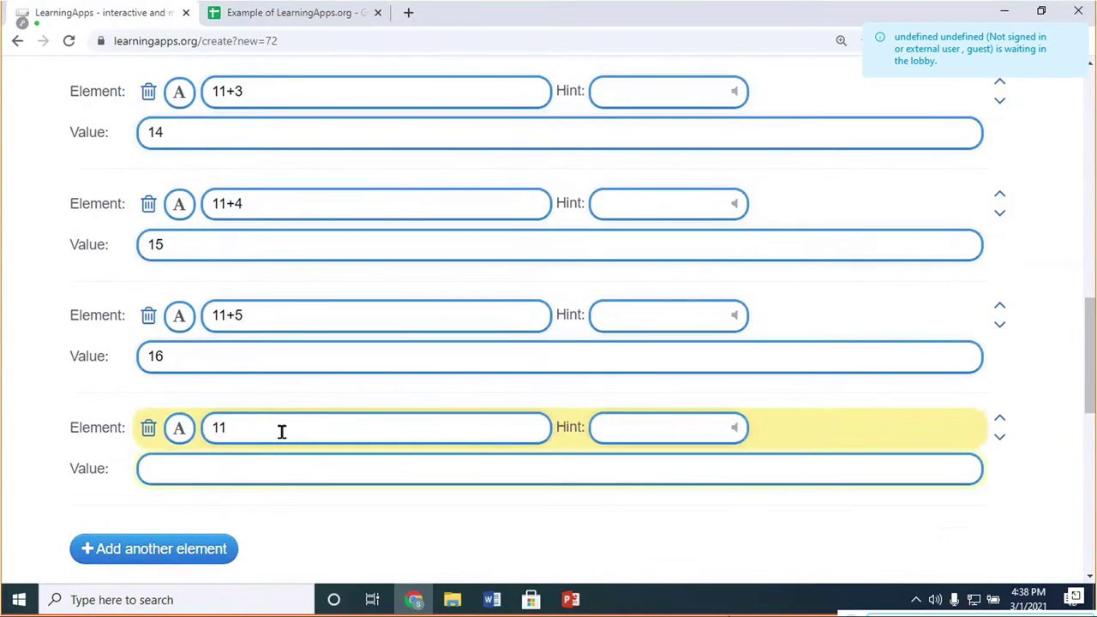
{"action": "type", "text": "+6"}
{"action": "left_click", "coordinate": [216, 472]}
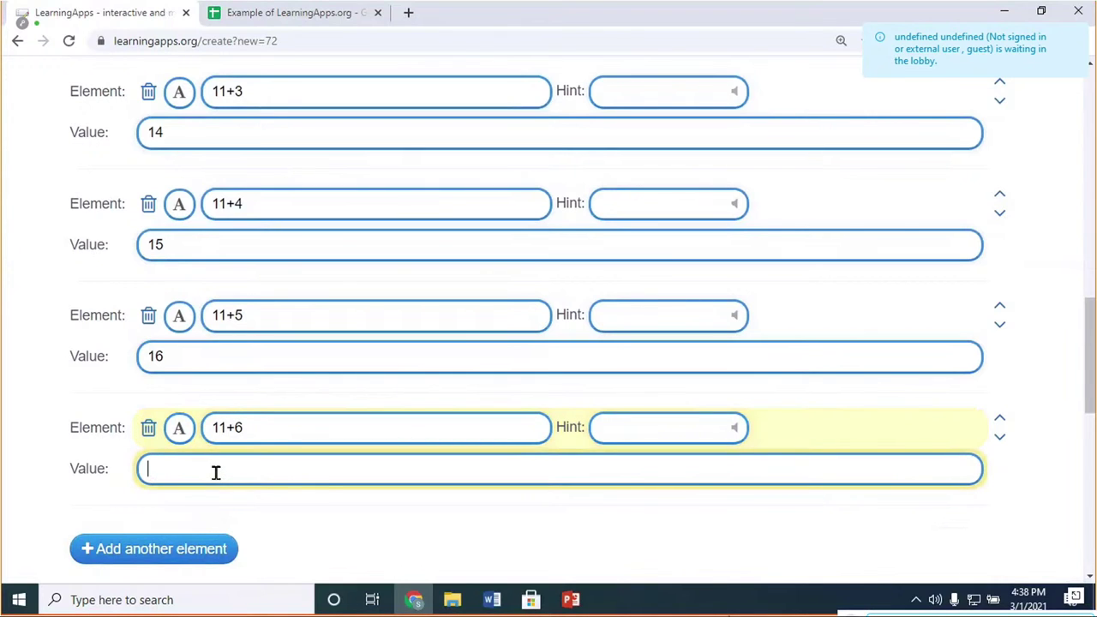
{"action": "type", "text": "17"}
{"action": "scroll", "coordinate": [205, 467], "scroll_direction": "down", "scroll_amount": 1}
{"action": "left_click", "coordinate": [176, 443]}
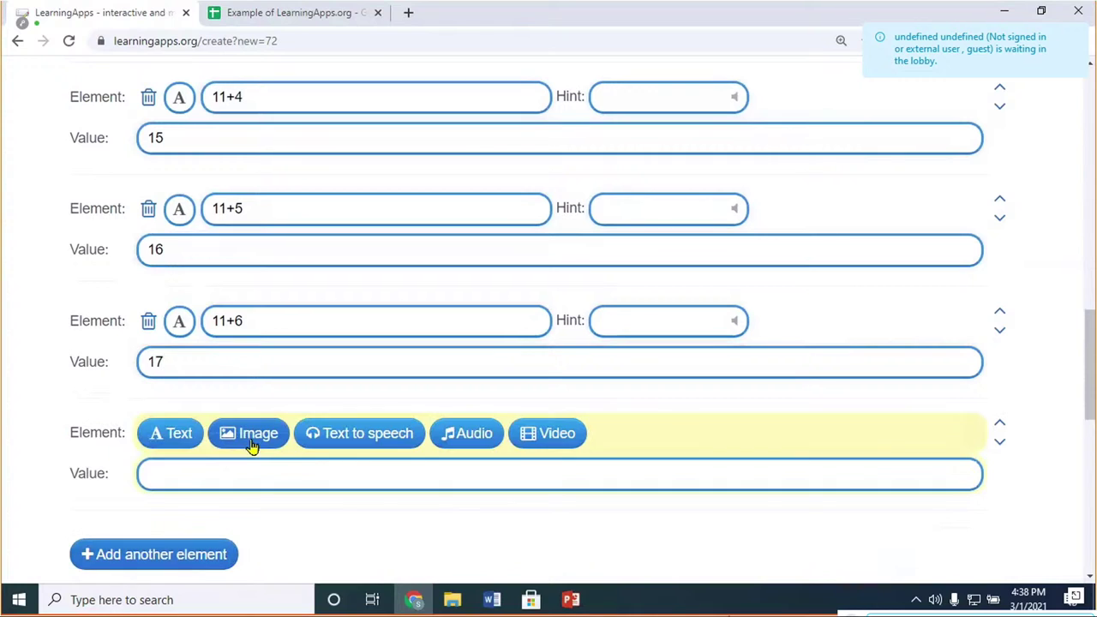
{"action": "left_click", "coordinate": [199, 439]}
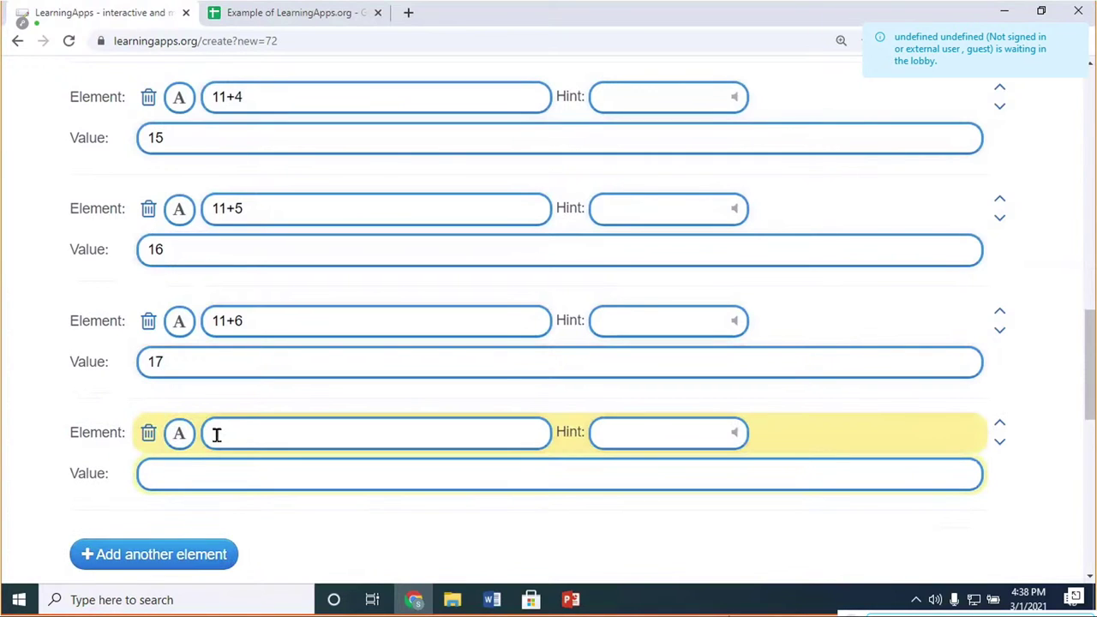
{"action": "type", "text": "11+7"}
{"action": "left_click", "coordinate": [205, 480]}
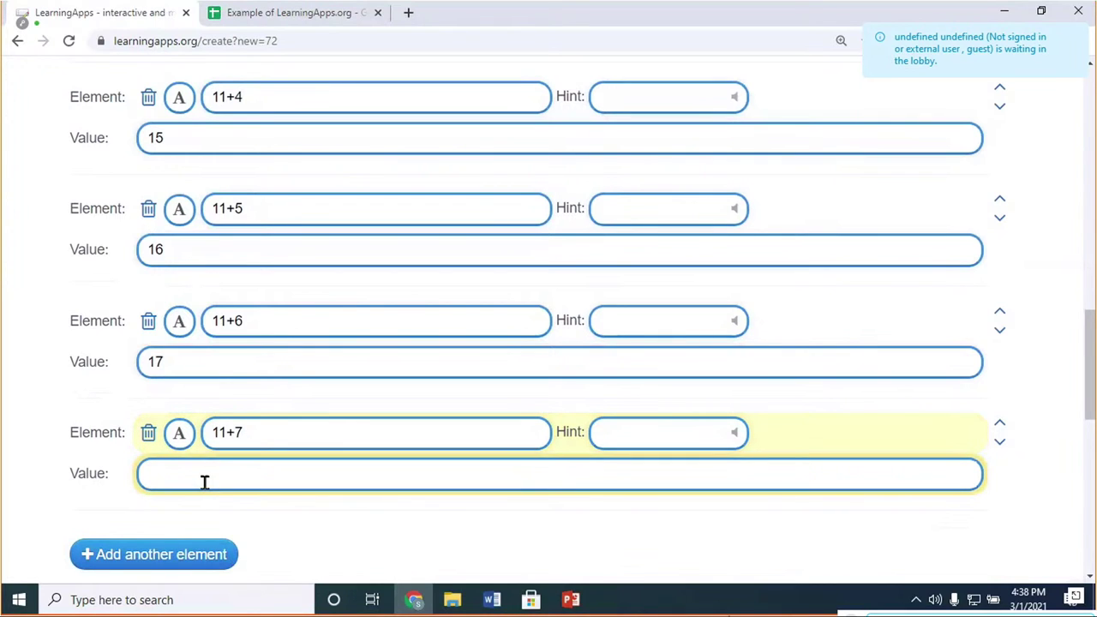
{"action": "type", "text": "18"}
{"action": "scroll", "coordinate": [202, 485], "scroll_direction": "down", "scroll_amount": 1}
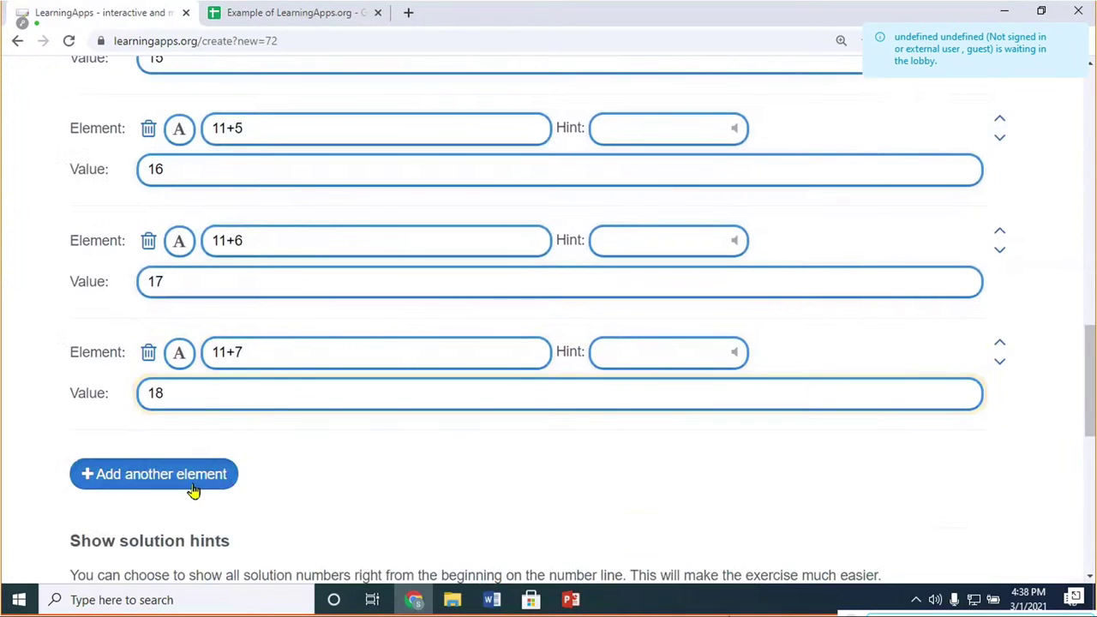
- Add text pairs 11+8 = 19 and 11+9 = 20
{"action": "left_click", "coordinate": [194, 491]}
{"action": "left_click", "coordinate": [182, 474]}
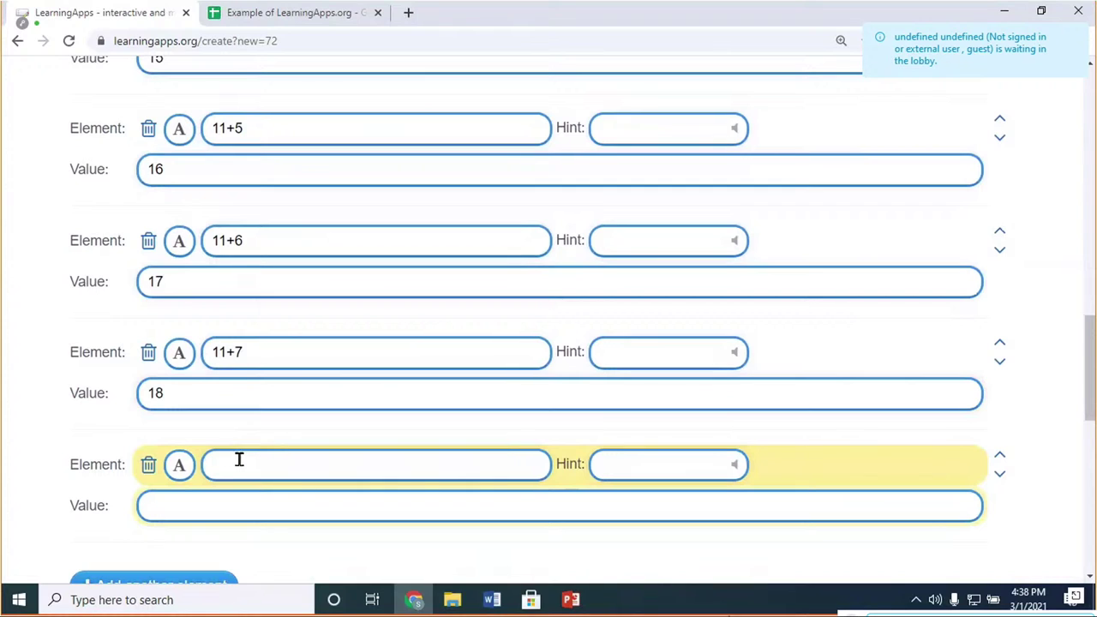
{"action": "type", "text": "11+8"}
{"action": "left_click", "coordinate": [225, 504]}
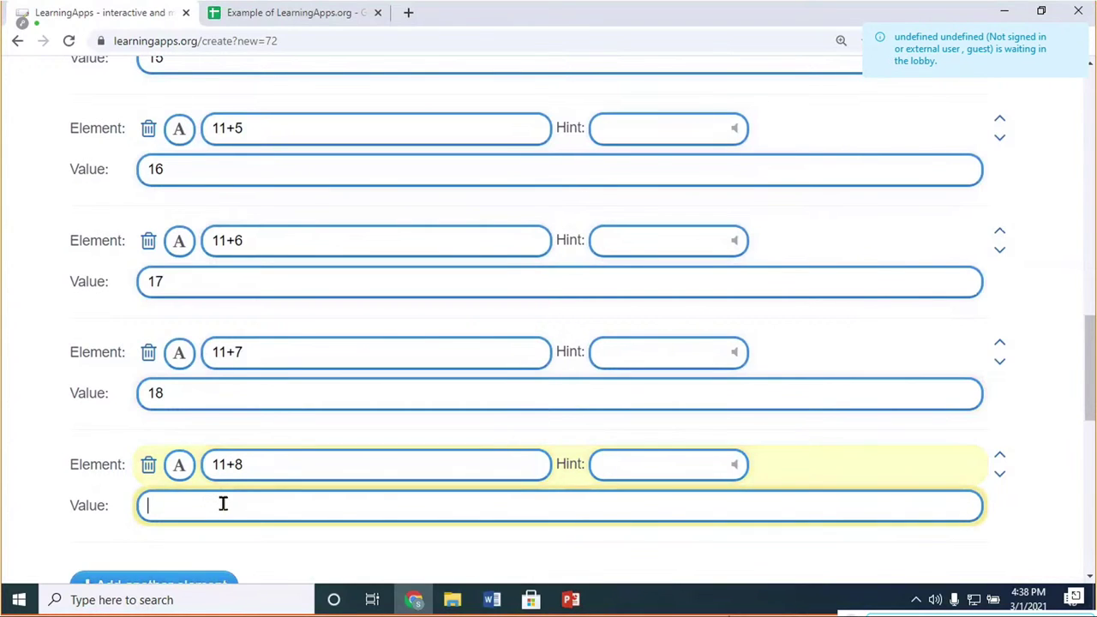
{"action": "type", "text": "19"}
{"action": "scroll", "coordinate": [225, 503], "scroll_direction": "down", "scroll_amount": 2}
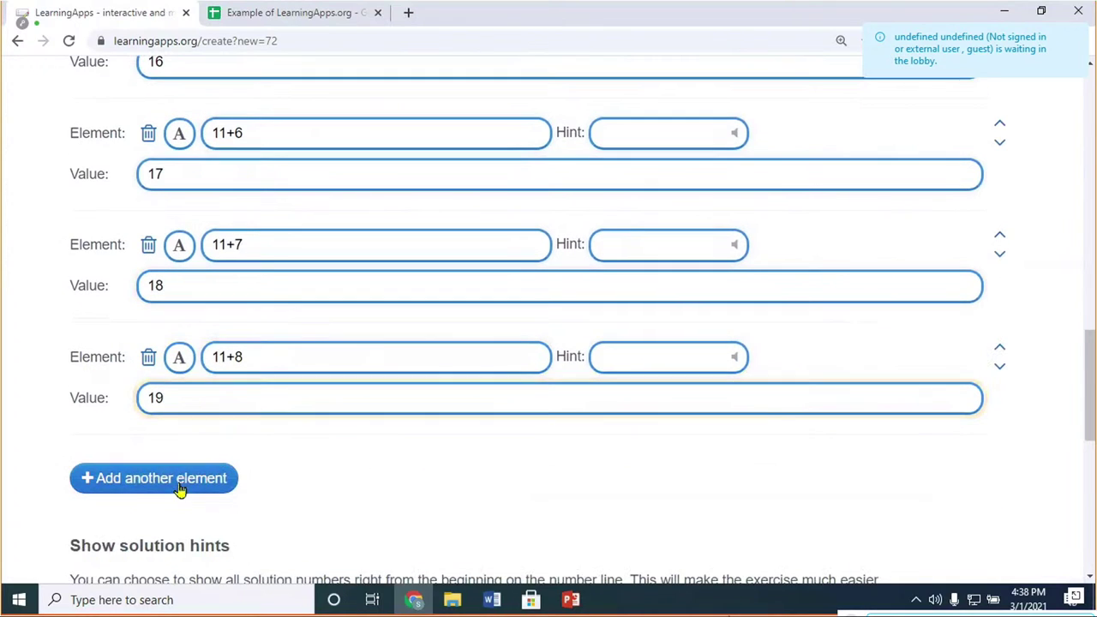
{"action": "left_click", "coordinate": [179, 482]}
{"action": "left_click", "coordinate": [175, 478]}
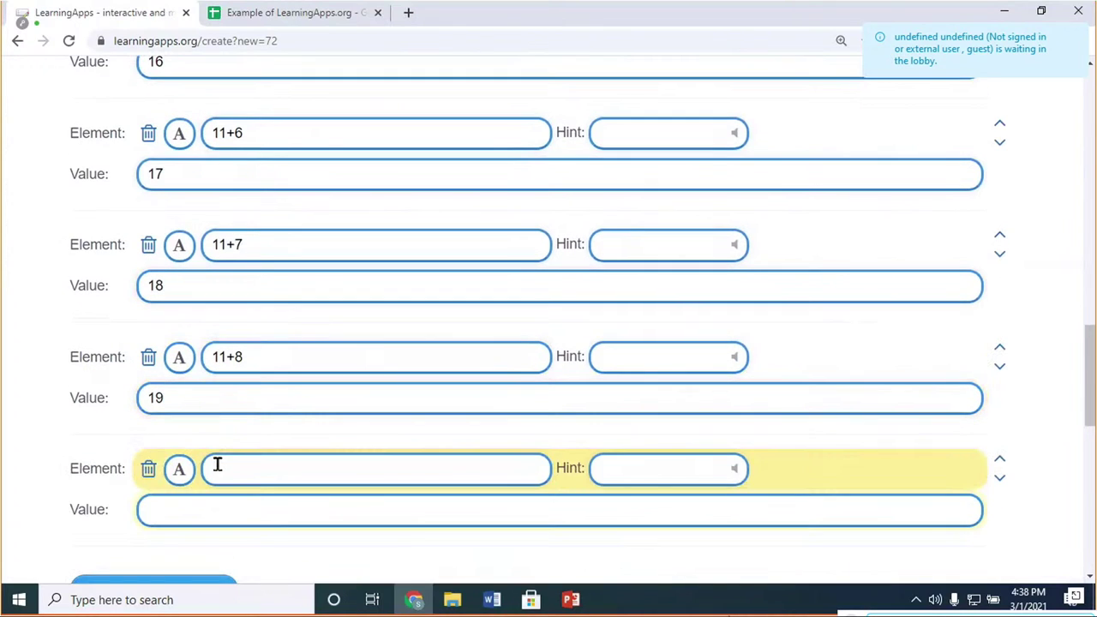
{"action": "type", "text": "11+9"}
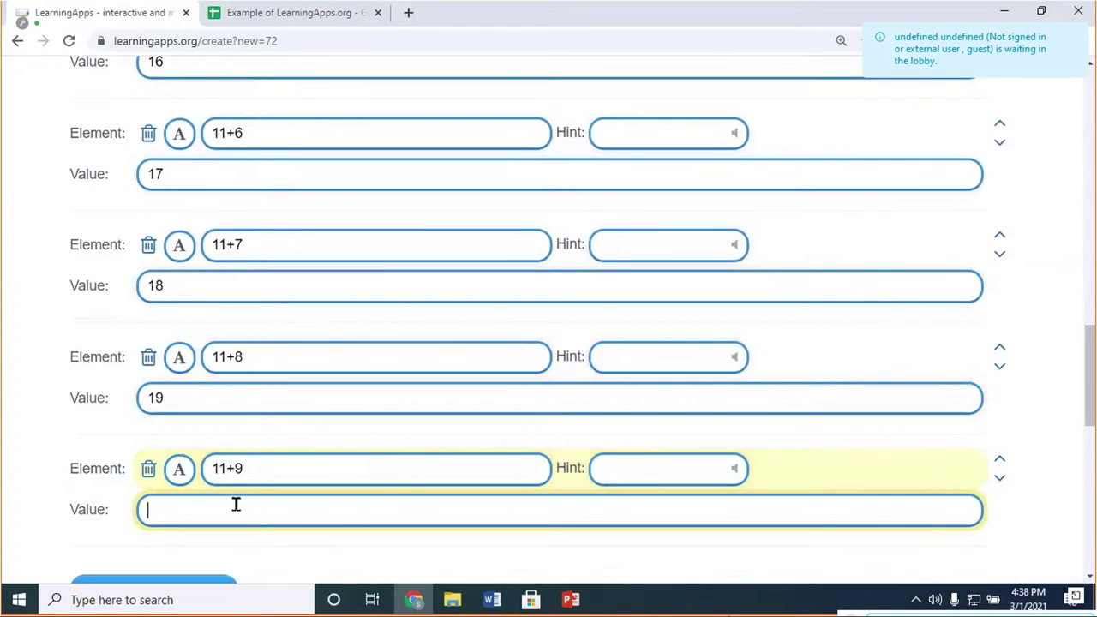
{"action": "type", "text": "20"}
{"action": "scroll", "coordinate": [252, 512], "scroll_direction": "down", "scroll_amount": 3}
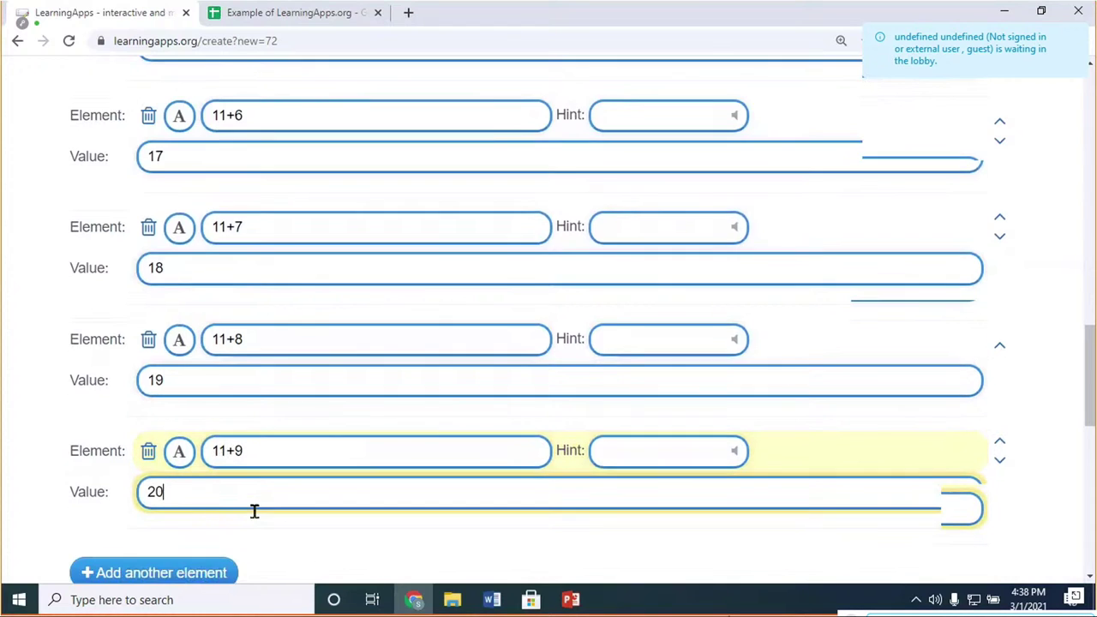
{"action": "scroll", "coordinate": [316, 465], "scroll_direction": "down", "scroll_amount": 2}
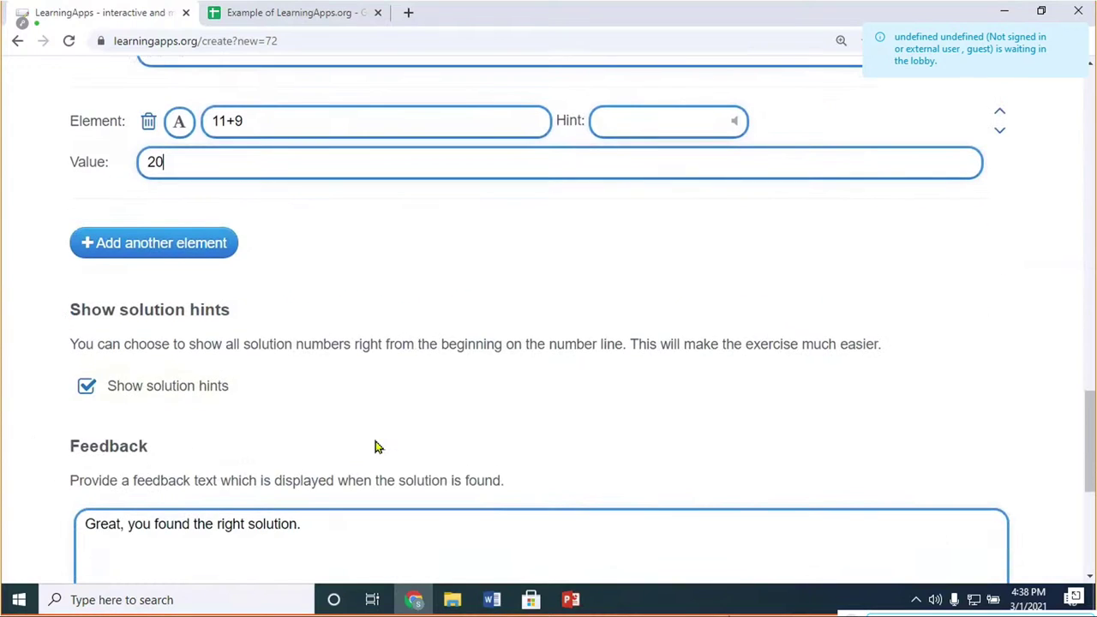
{"action": "scroll", "coordinate": [637, 421], "scroll_direction": "down", "scroll_amount": 5}
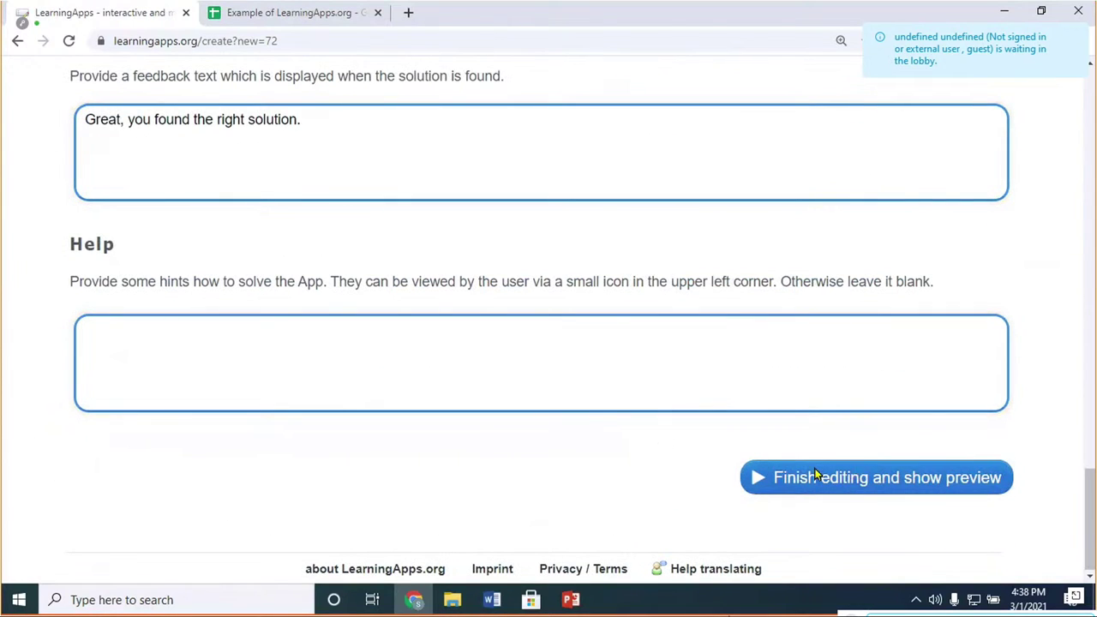
- Finish editing and open the number line app's preview
{"action": "left_click", "coordinate": [816, 475]}
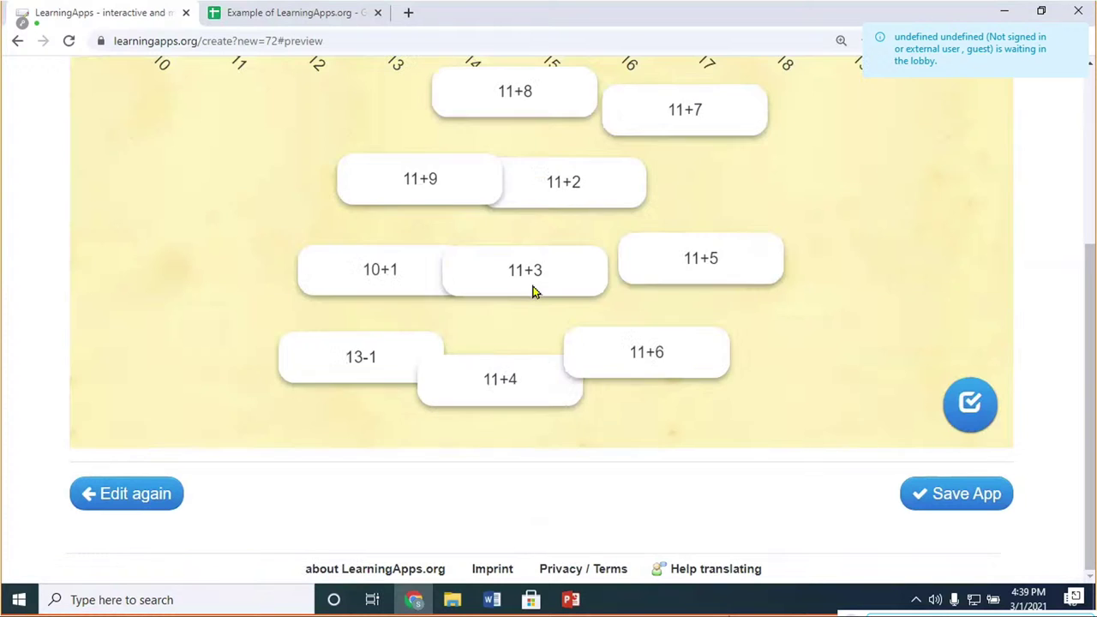
{"action": "scroll", "coordinate": [475, 338], "scroll_direction": "up", "scroll_amount": 1}
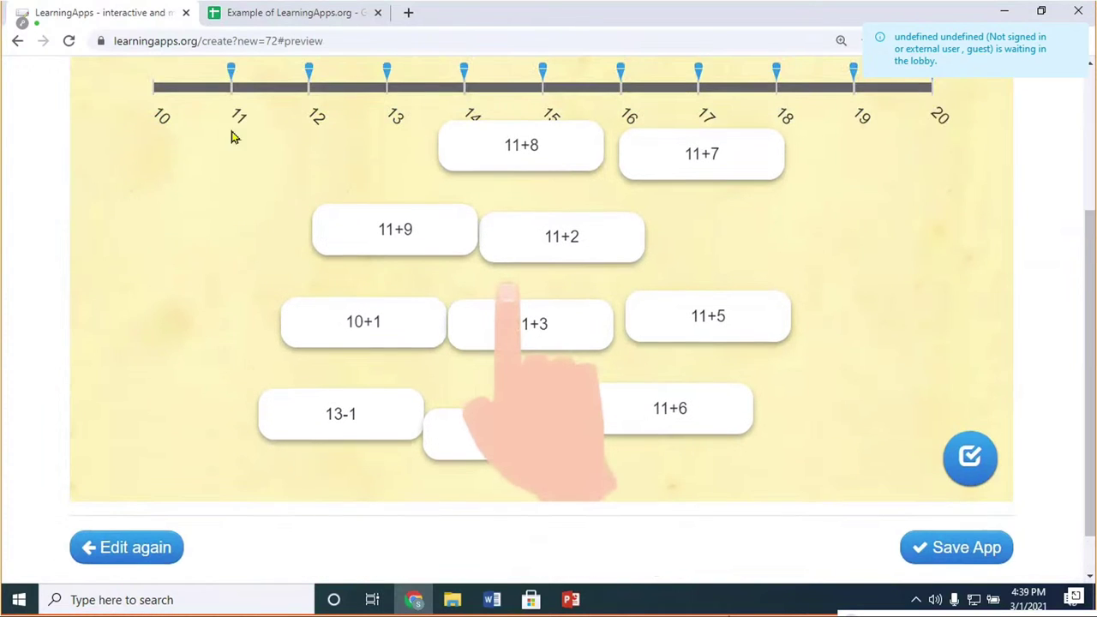
{"action": "scroll", "coordinate": [831, 359], "scroll_direction": "up", "scroll_amount": 2}
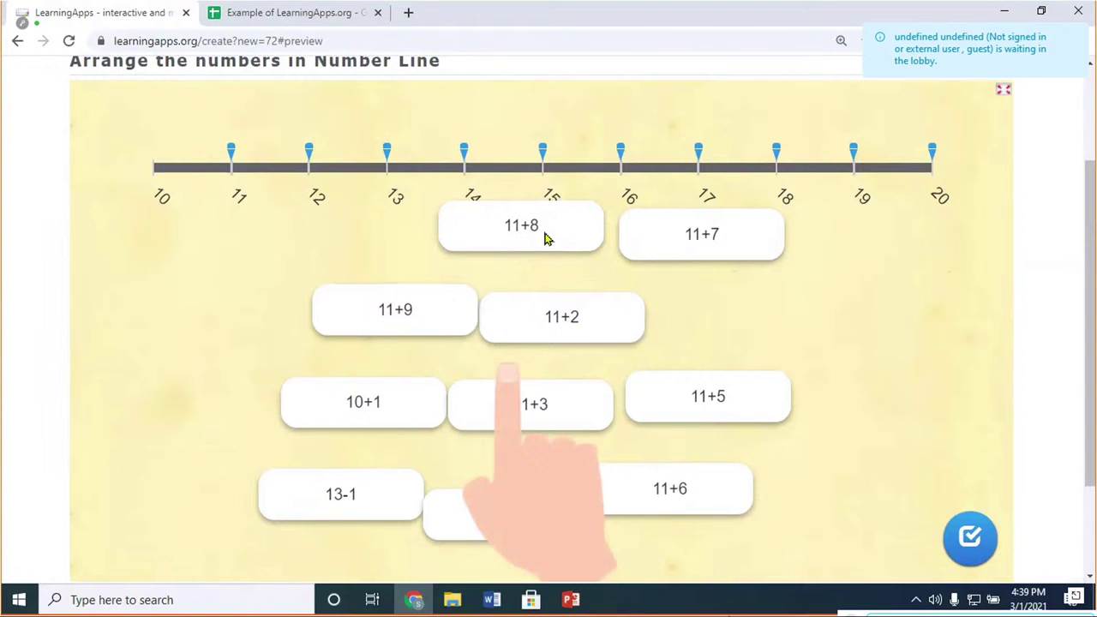
- Place 11+8, 11+7, 11+2, 11+9 and 10+1 at marks 19, 18, 13, 11 and 15
{"action": "left_click_drag", "start_coordinate": [554, 245], "coordinate": [882, 271]}
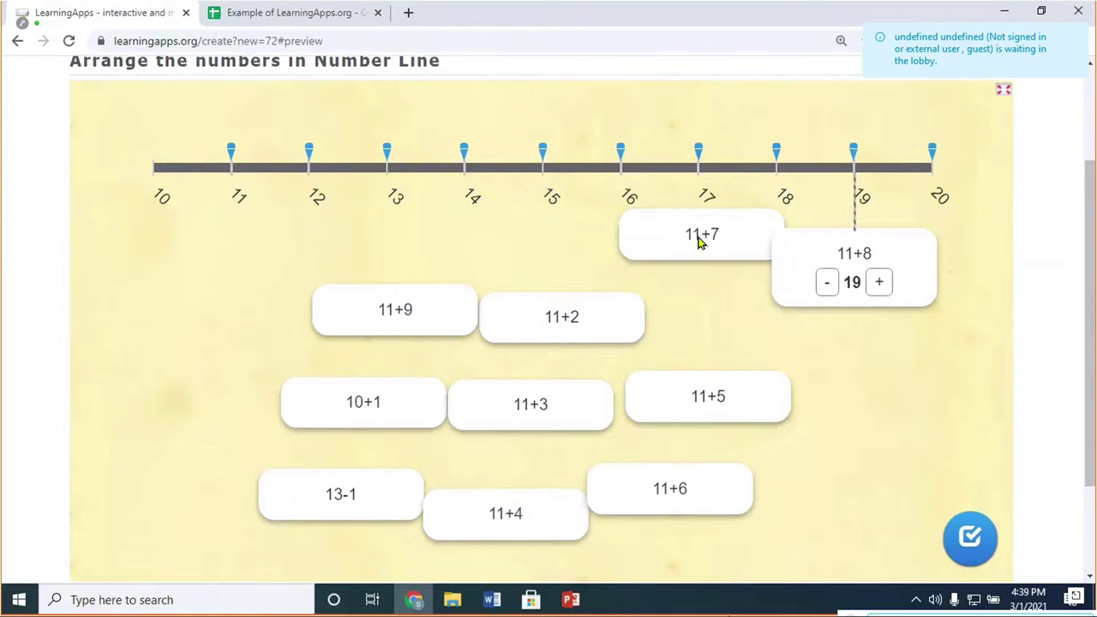
{"action": "left_click_drag", "start_coordinate": [699, 242], "coordinate": [782, 276]}
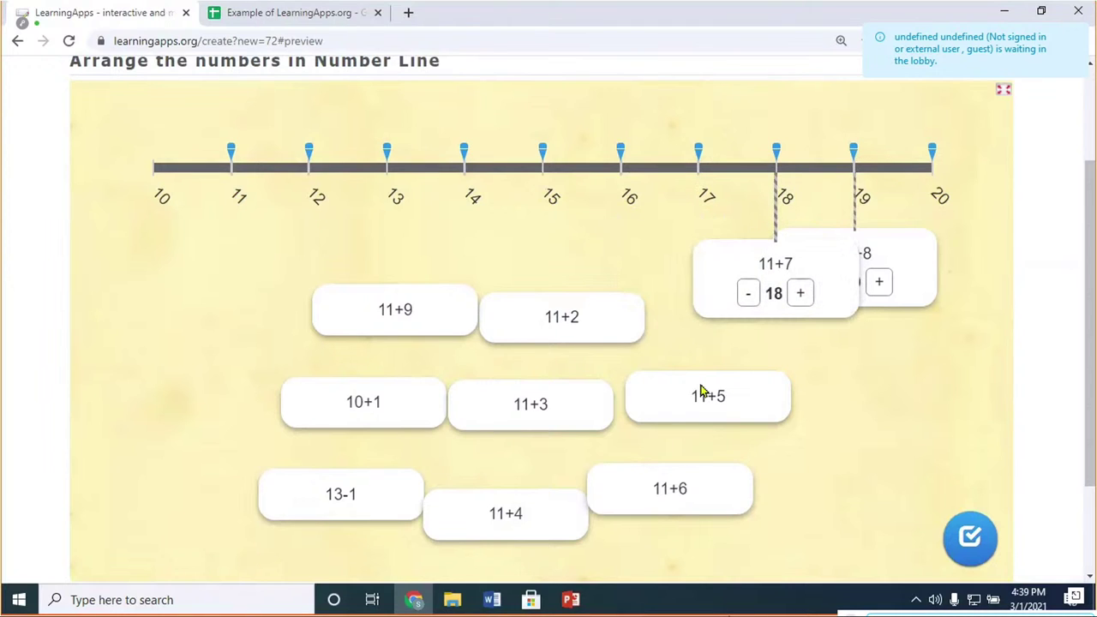
{"action": "left_click_drag", "start_coordinate": [564, 318], "coordinate": [389, 265]}
{"action": "left_click", "coordinate": [409, 334]}
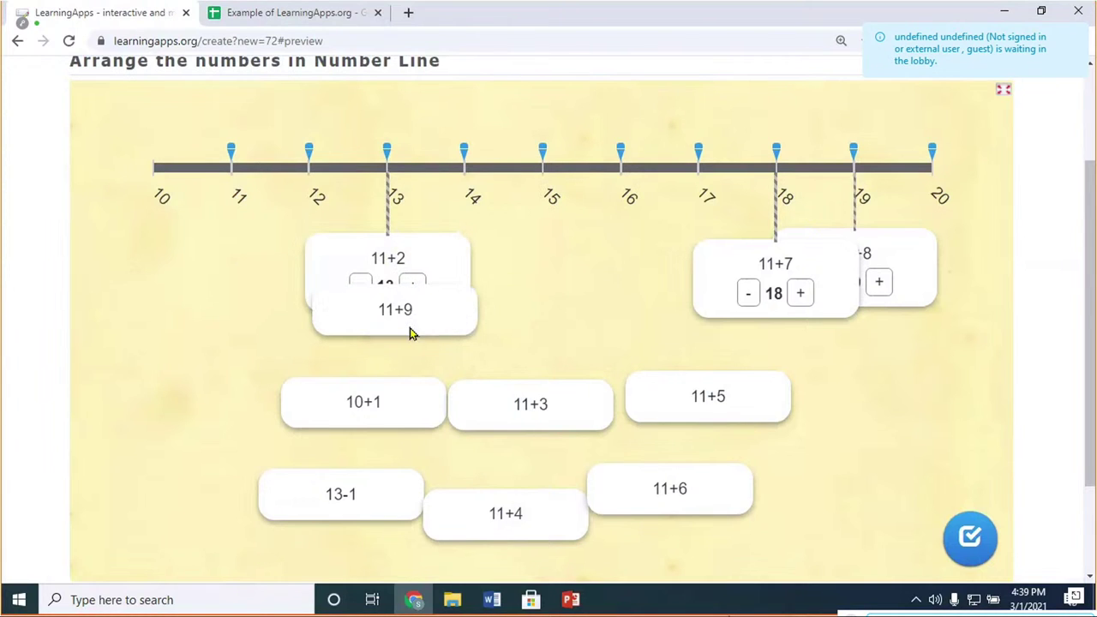
{"action": "left_click_drag", "start_coordinate": [409, 335], "coordinate": [249, 292]}
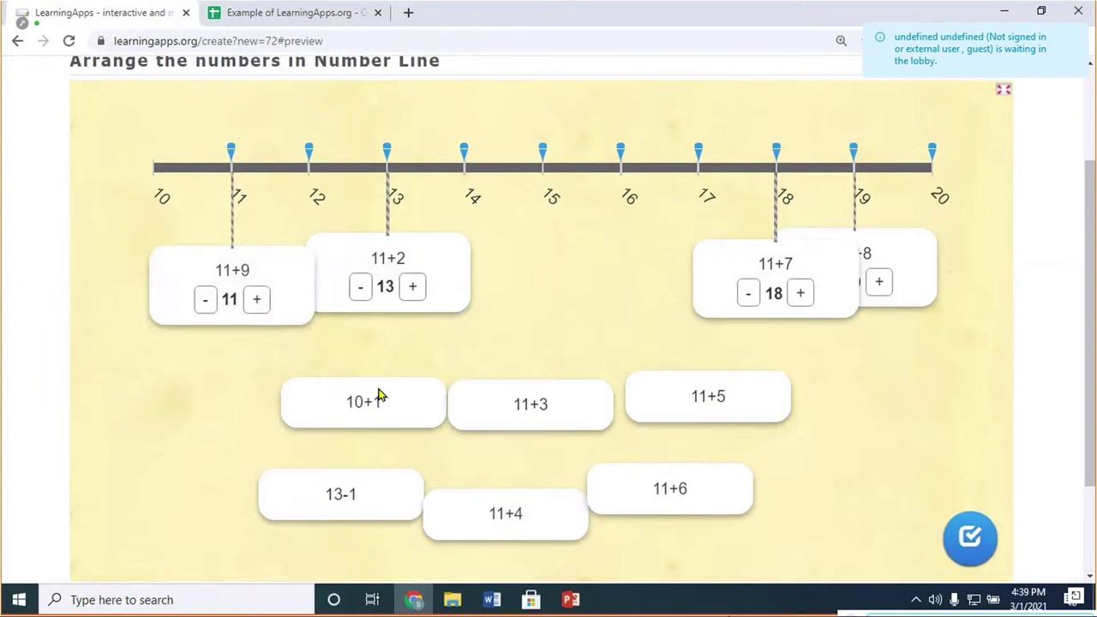
{"action": "left_click_drag", "start_coordinate": [397, 414], "coordinate": [576, 301]}
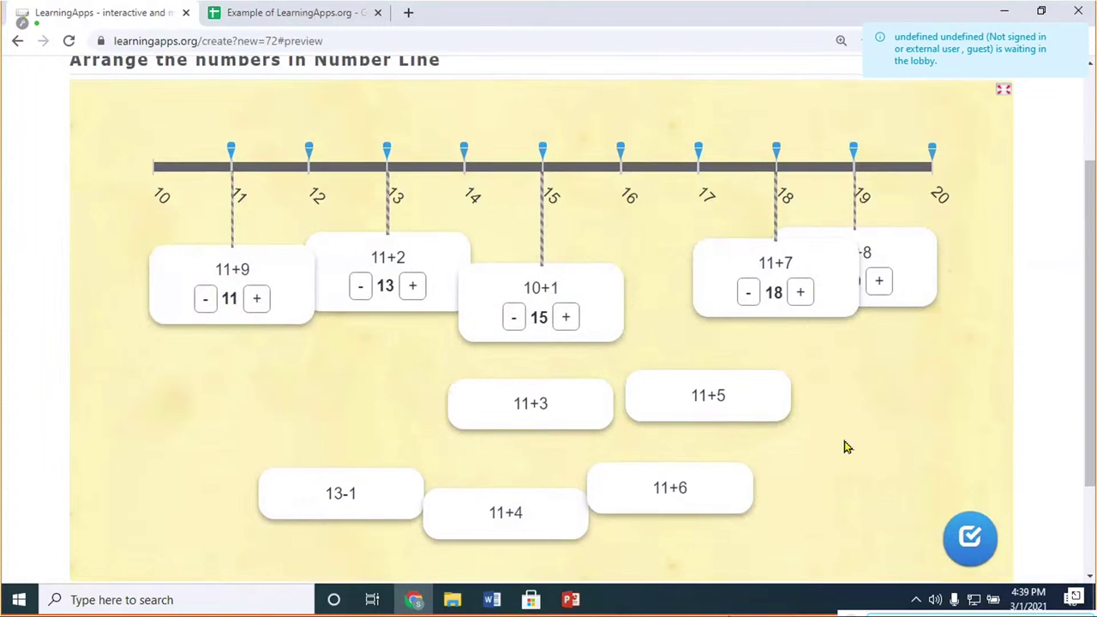
{"action": "scroll", "coordinate": [845, 447], "scroll_direction": "down", "scroll_amount": 3}
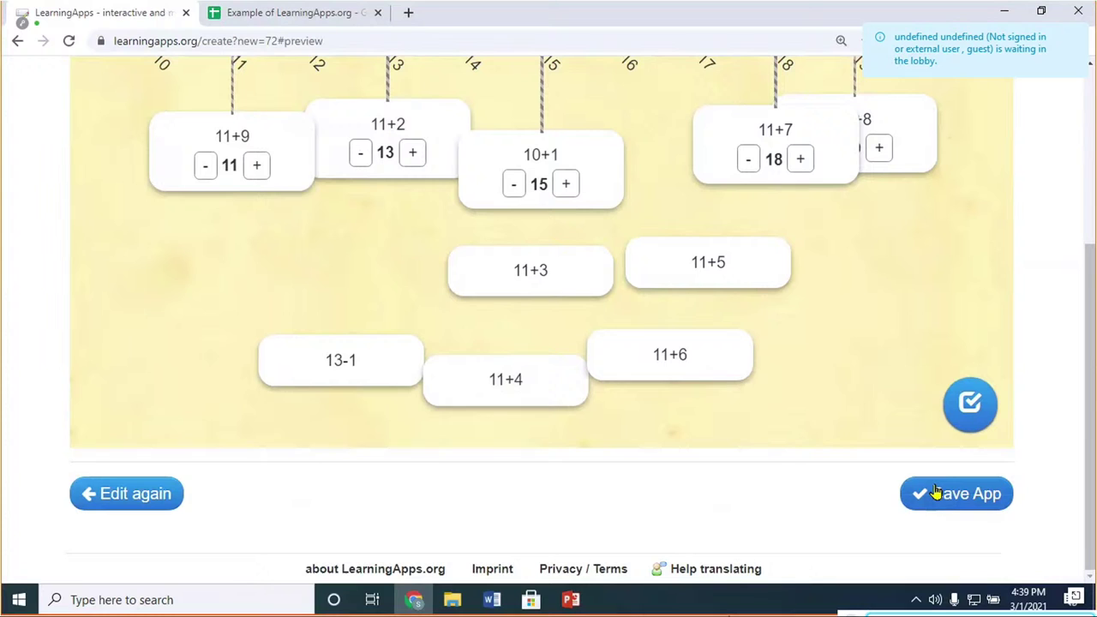
- Check the placed cards, showing 11+2, 11+7 and 11+8 correct and the rest wrong
{"action": "left_click", "coordinate": [965, 414]}
{"action": "scroll", "coordinate": [411, 226], "scroll_direction": "up", "scroll_amount": 1}
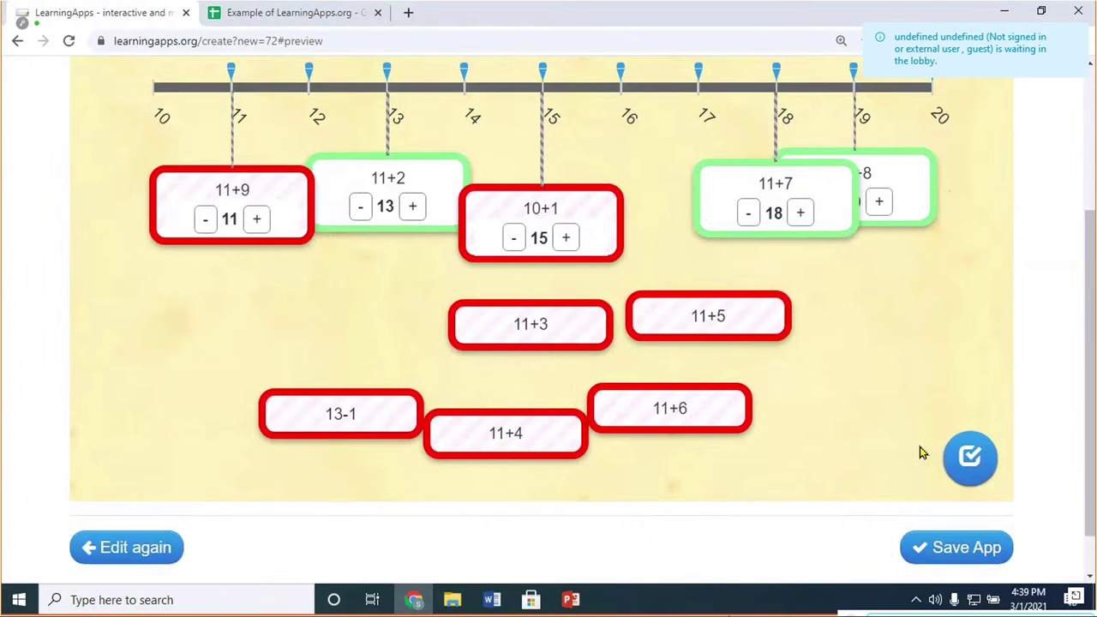
{"action": "scroll", "coordinate": [733, 443], "scroll_direction": "down", "scroll_amount": 1}
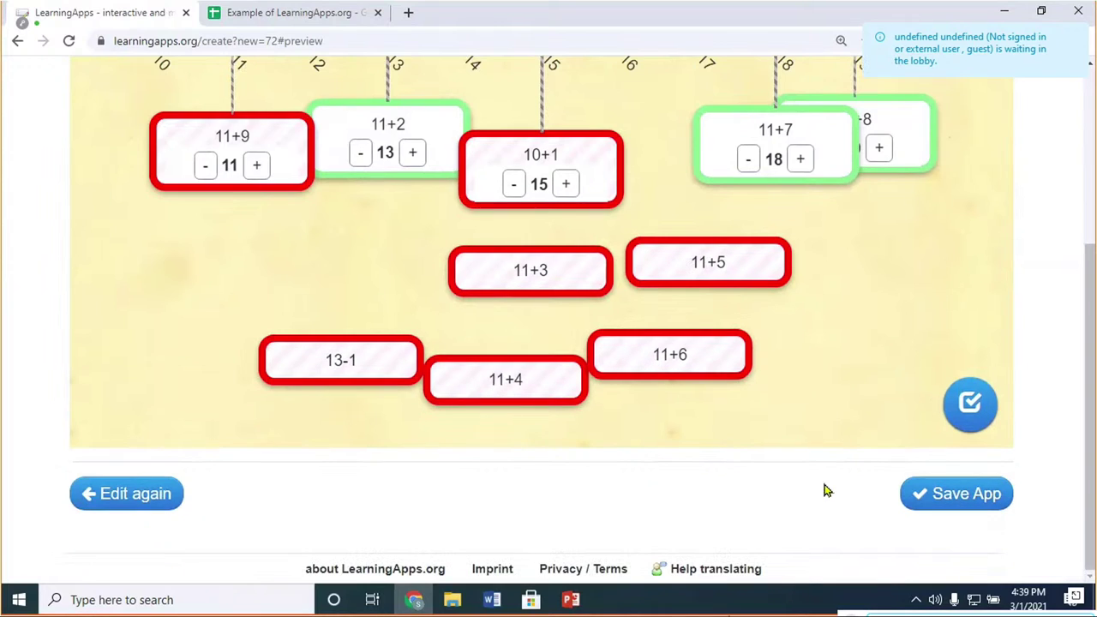
- Save the number line app and open the Simple order template details
{"action": "left_click", "coordinate": [926, 507]}
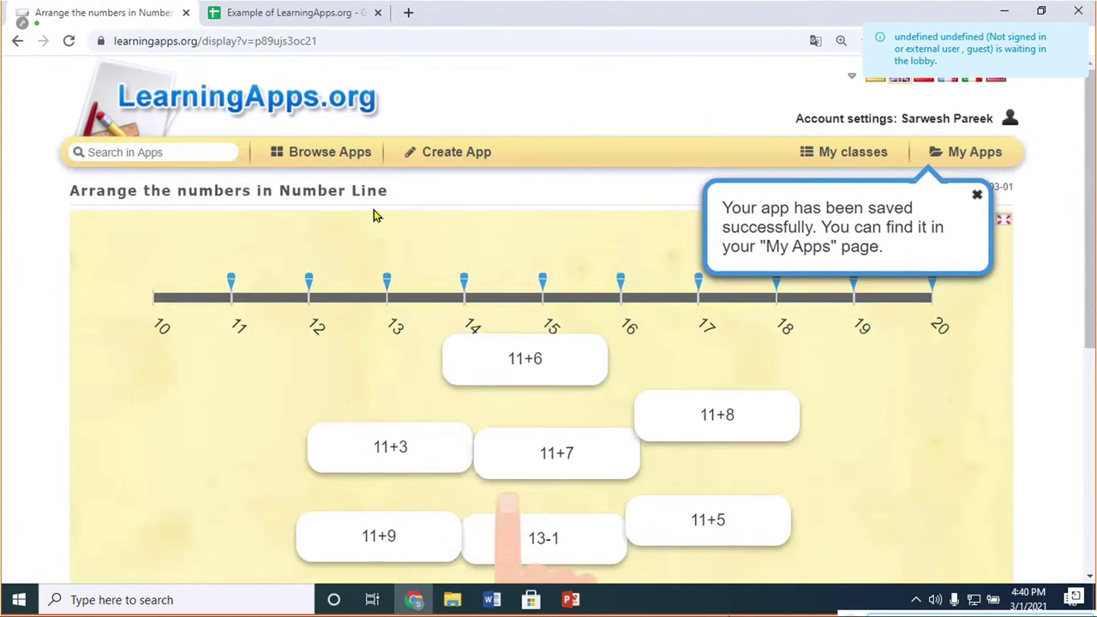
{"action": "left_click", "coordinate": [440, 163]}
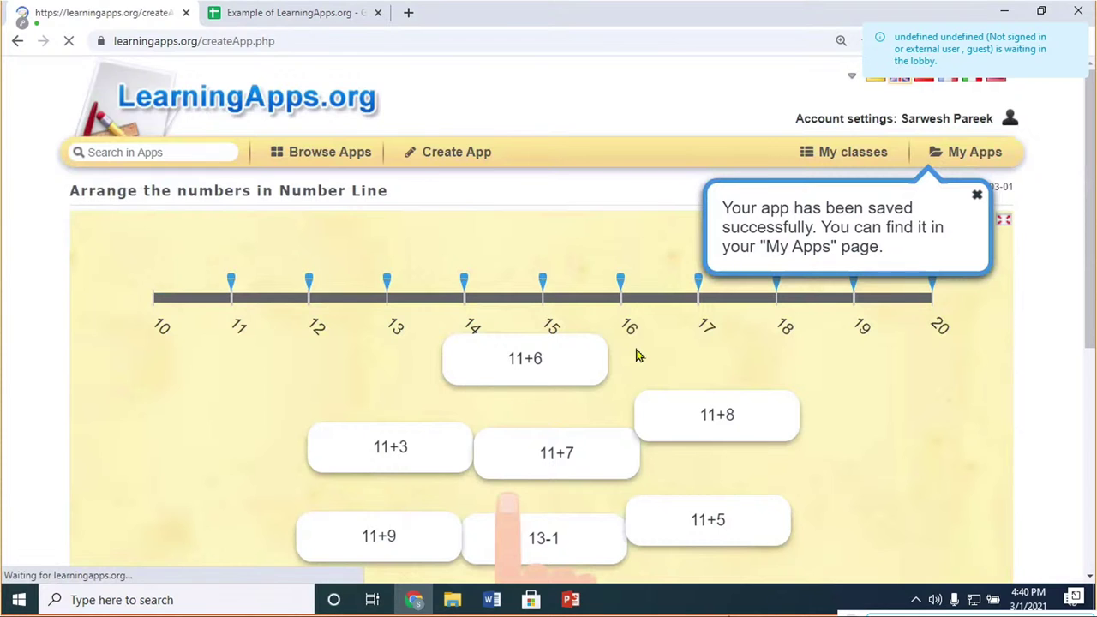
{"action": "scroll", "coordinate": [771, 429], "scroll_direction": "down", "scroll_amount": 2}
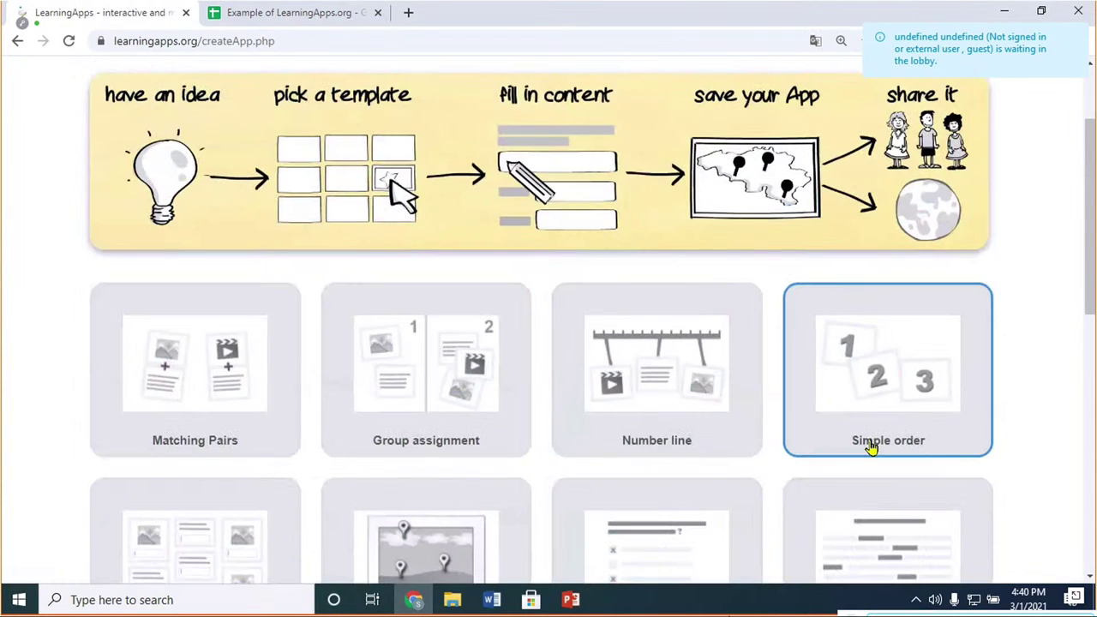
{"action": "left_click", "coordinate": [829, 385]}
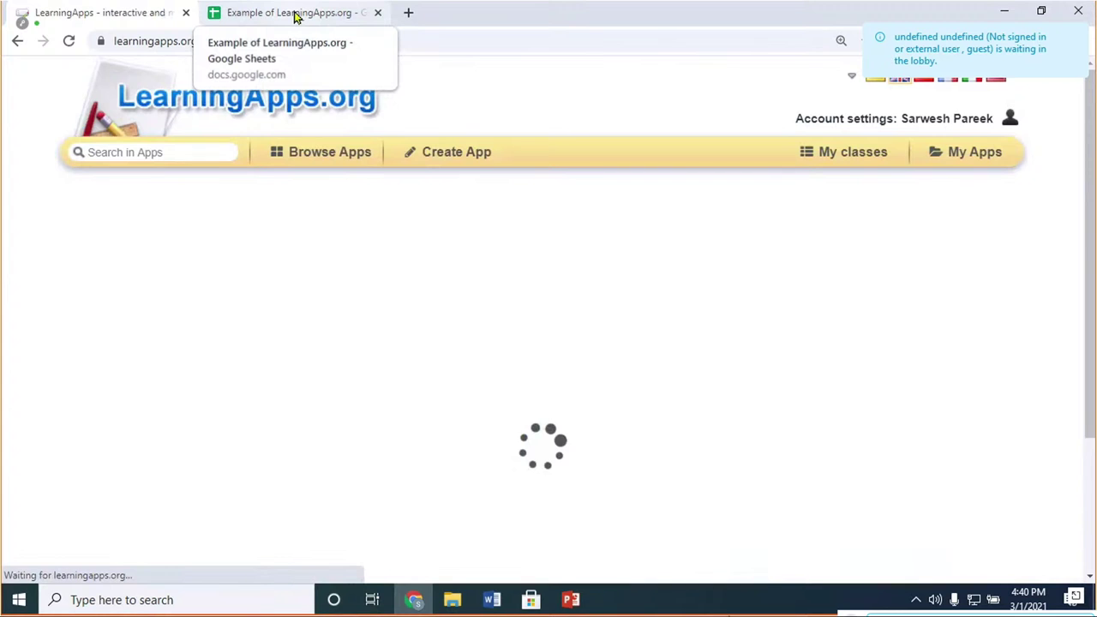
- Review the Simple Order months list in the spreadsheet, then select the new app's Untitled title
{"action": "left_click", "coordinate": [294, 14]}
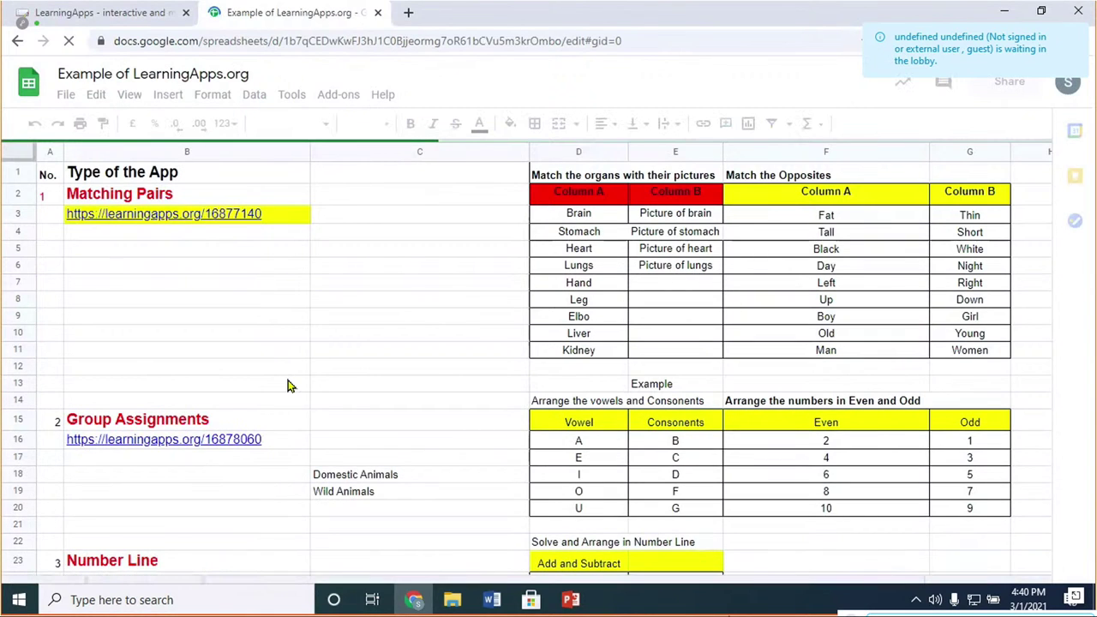
{"action": "scroll", "coordinate": [289, 384], "scroll_direction": "down", "scroll_amount": 2}
{"action": "scroll", "coordinate": [314, 418], "scroll_direction": "down", "scroll_amount": 2}
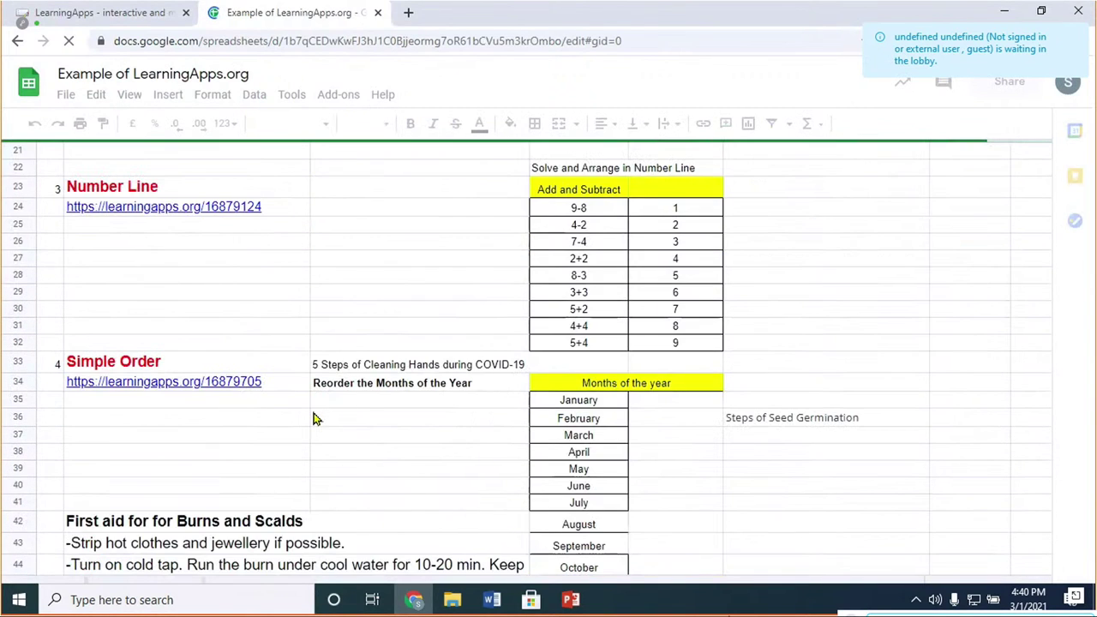
{"action": "scroll", "coordinate": [314, 418], "scroll_direction": "down", "scroll_amount": 2}
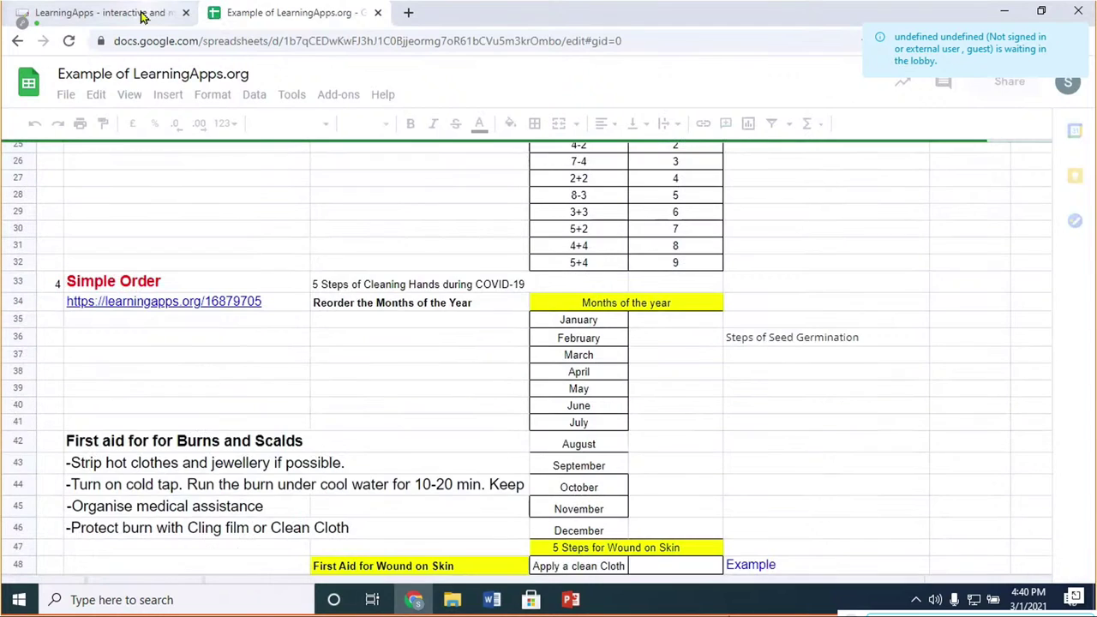
{"action": "left_click", "coordinate": [144, 16]}
{"action": "left_click_drag", "start_coordinate": [177, 252], "coordinate": [97, 232]}
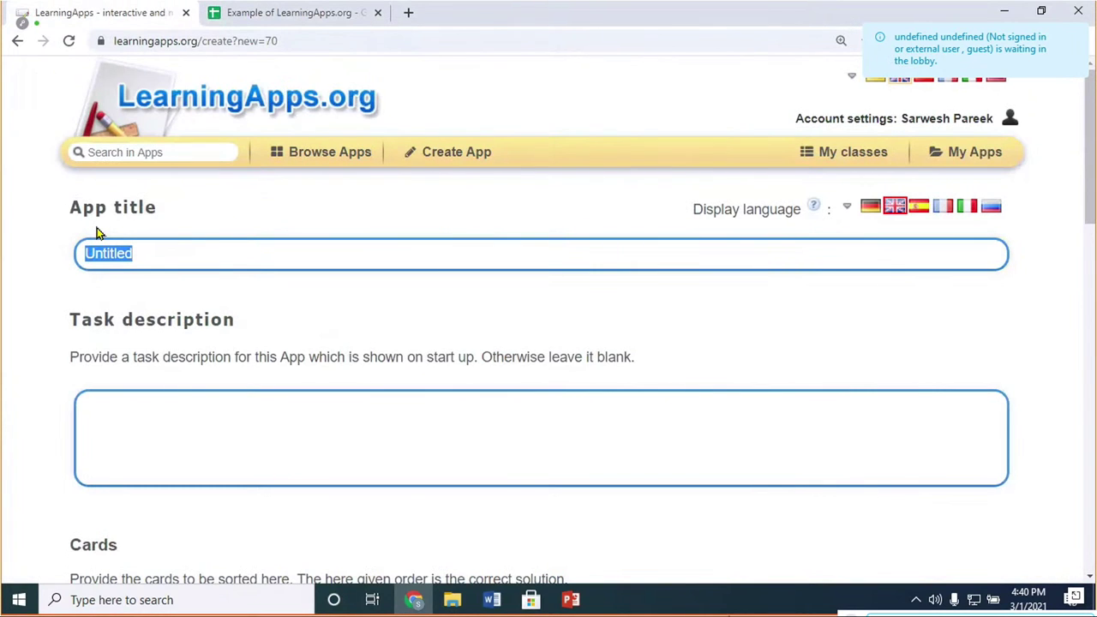
- Title the app 'Arrange the name of the months in Sequence', correcting the misspelled Sequence
{"action": "type", "text": "Arrange"}
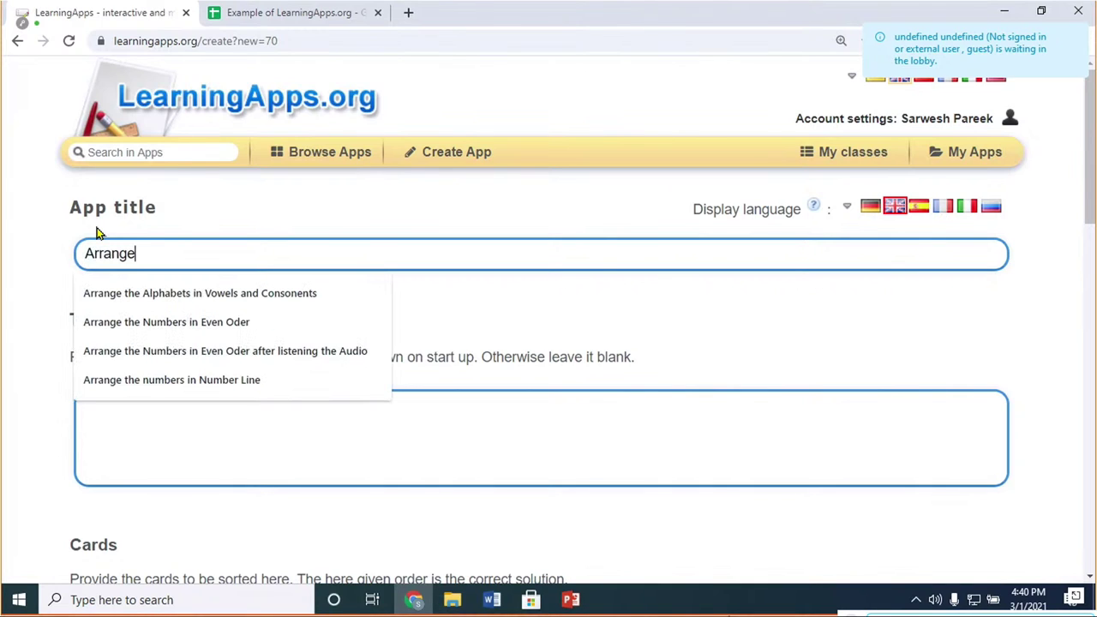
{"action": "type", "text": " the nam"}
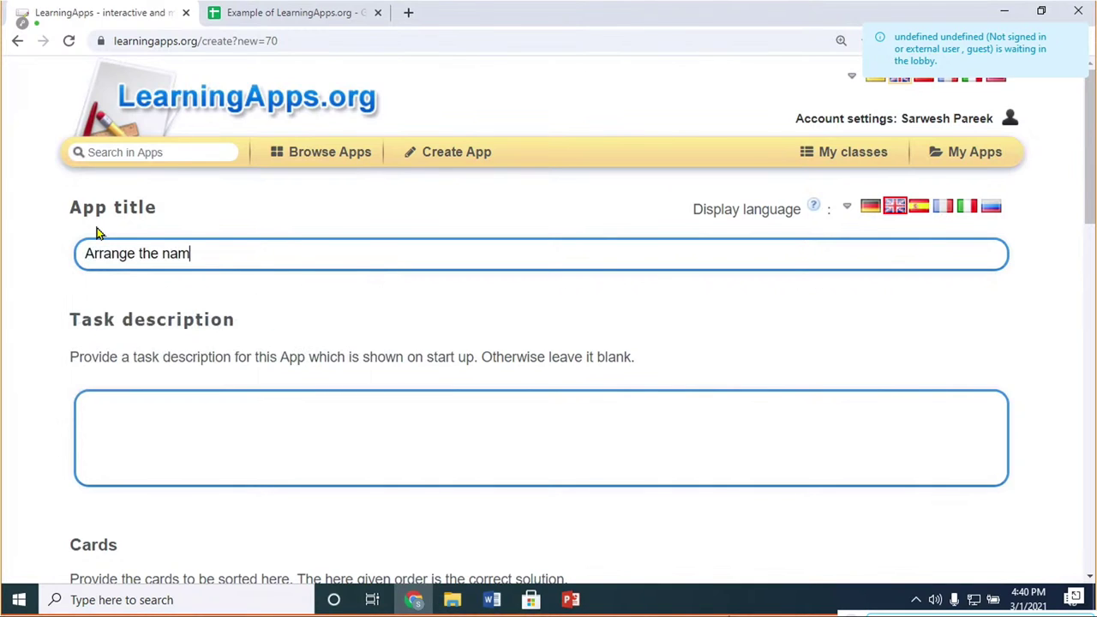
{"action": "type", "text": "e of the months"}
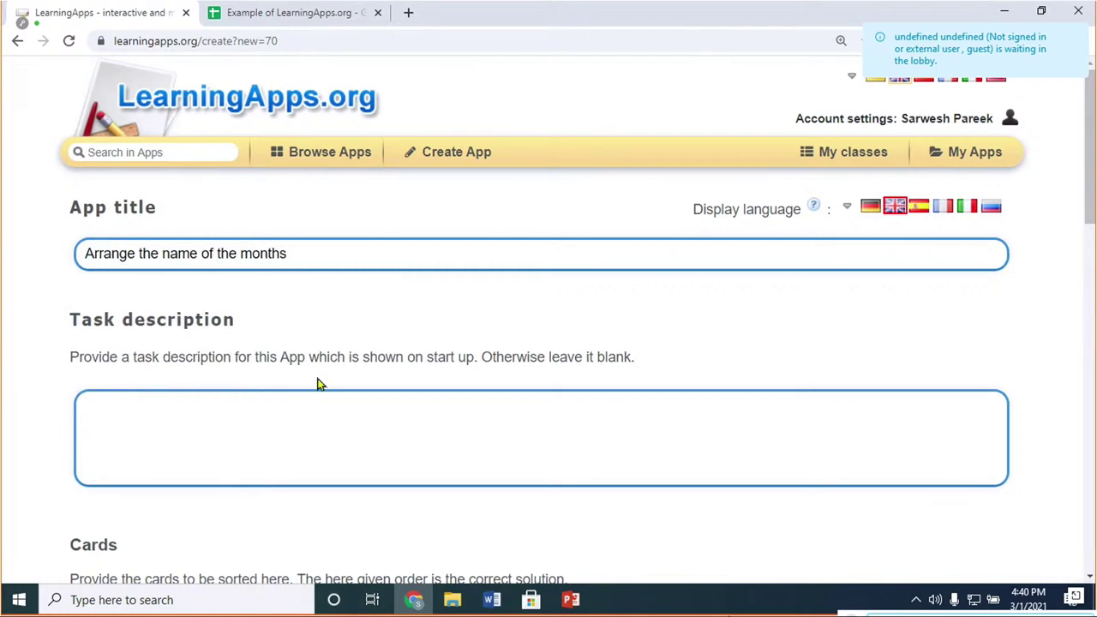
{"action": "left_click", "coordinate": [206, 424]}
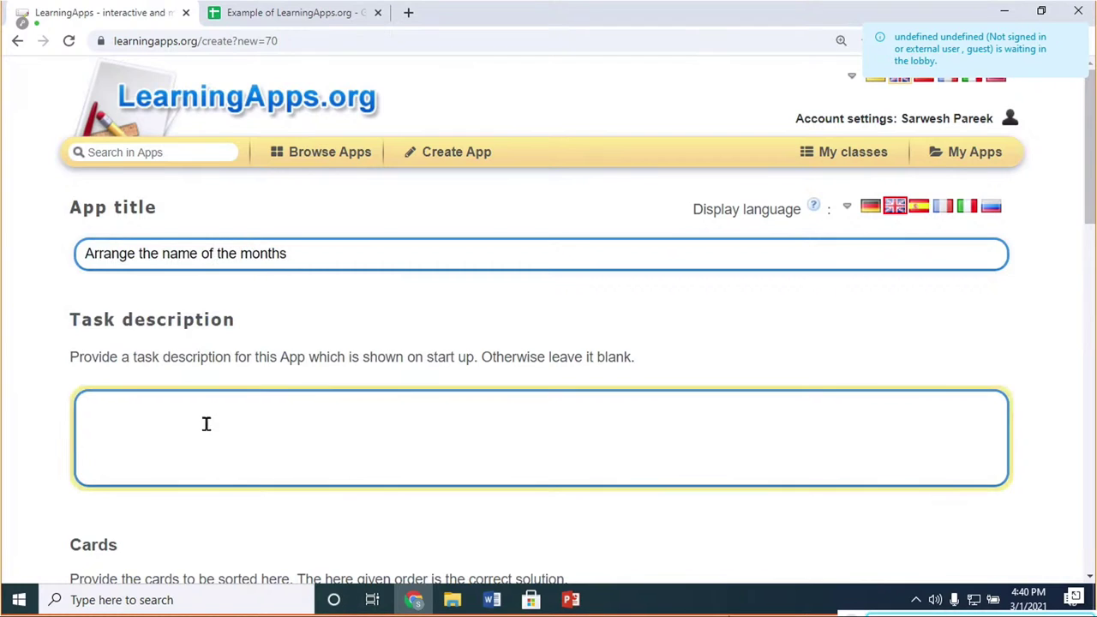
{"action": "left_click", "coordinate": [313, 273]}
{"action": "left_click", "coordinate": [307, 283]}
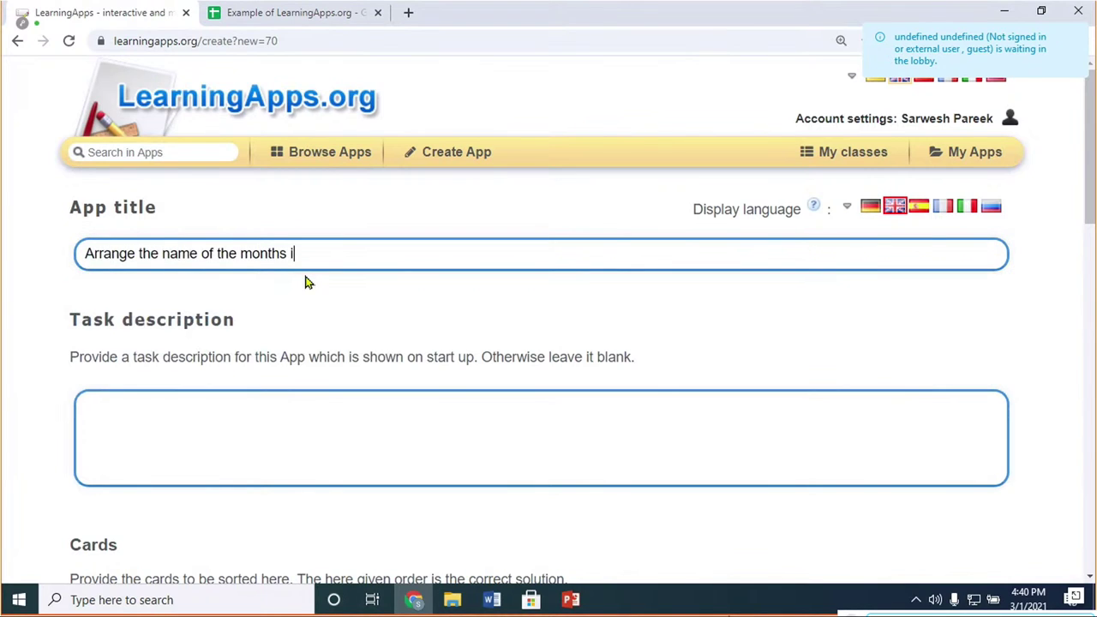
{"action": "type", "text": "in Sequesnce"}
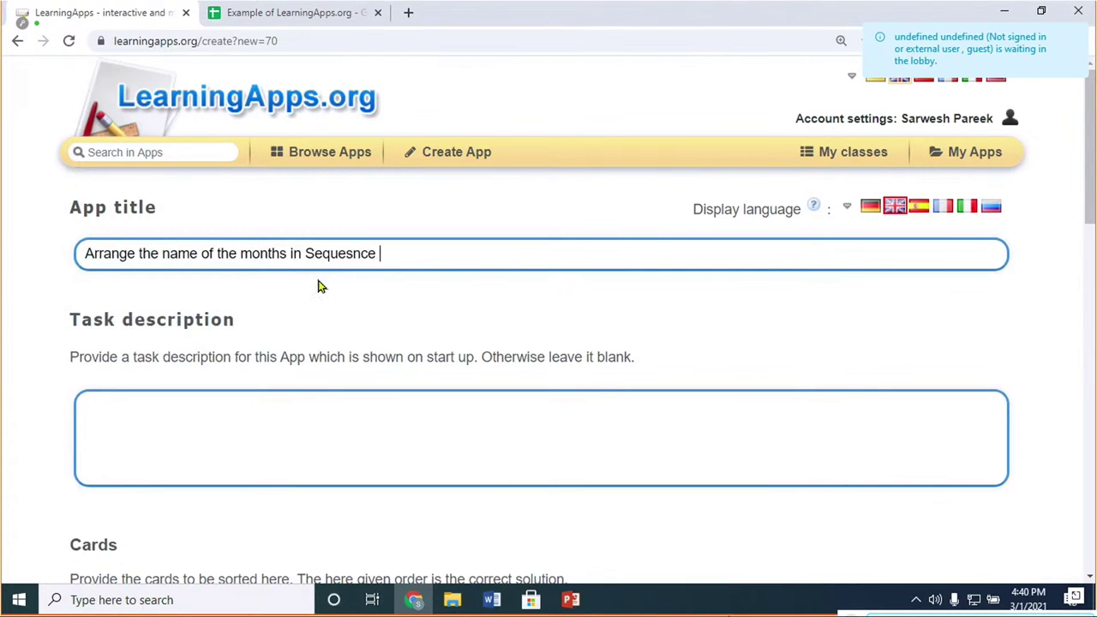
{"action": "right_click", "coordinate": [353, 254]}
{"action": "left_click", "coordinate": [380, 272]}
{"action": "scroll", "coordinate": [294, 386], "scroll_direction": "down", "scroll_amount": 3}
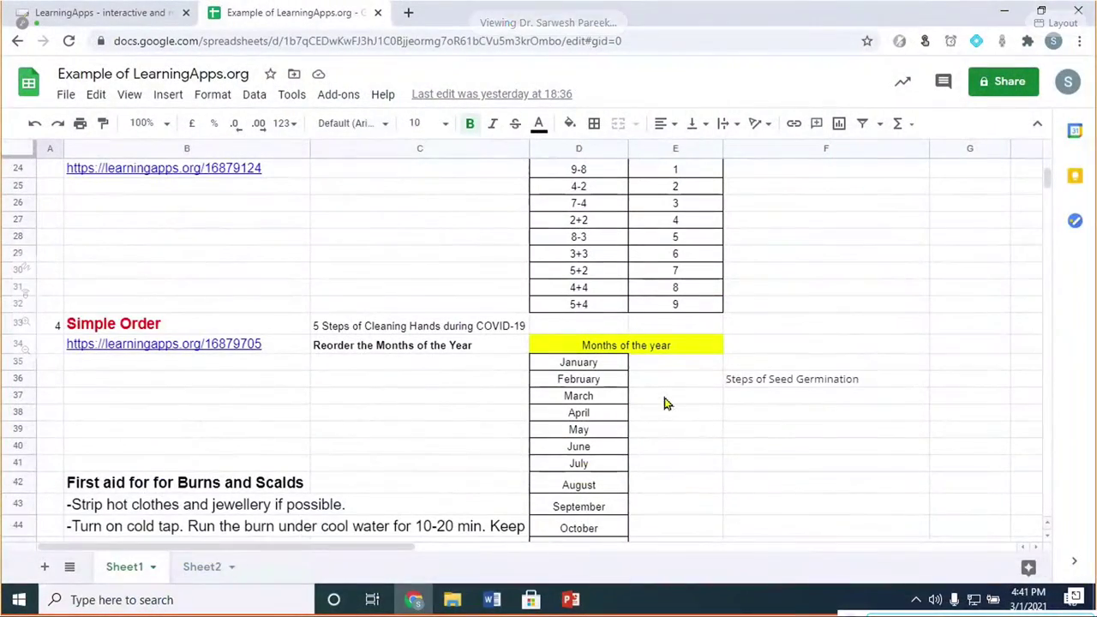
- Copy the months January to October from column D and paste them into Card 1
{"action": "left_click_drag", "start_coordinate": [564, 365], "coordinate": [580, 529]}
{"action": "key", "text": "ctrl+c"}
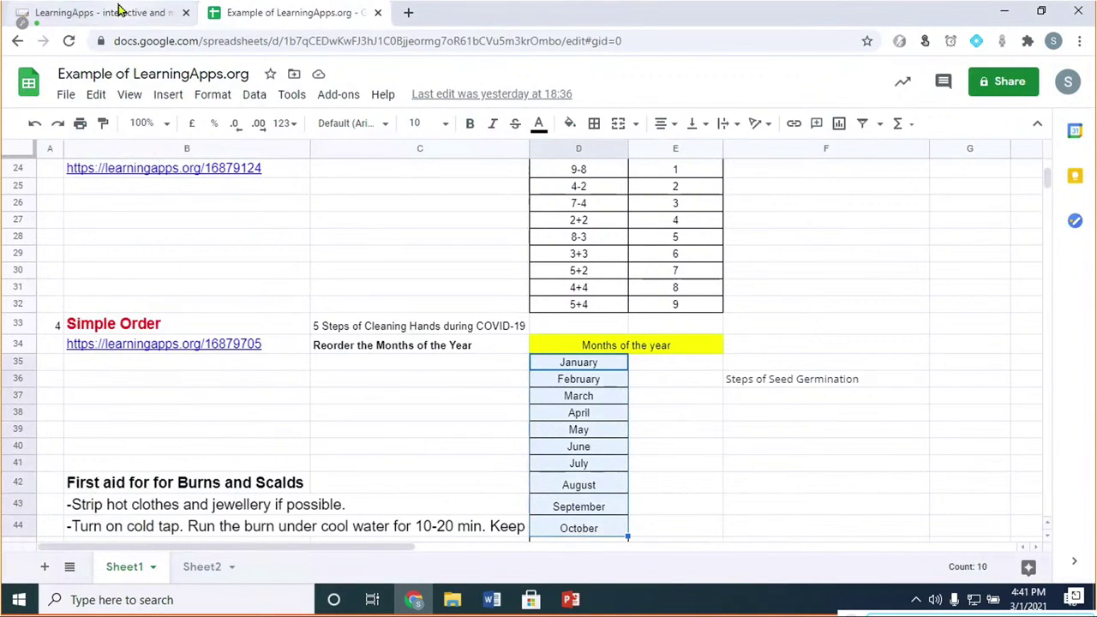
{"action": "left_click", "coordinate": [96, 12]}
{"action": "key", "text": "ctrl+v"}
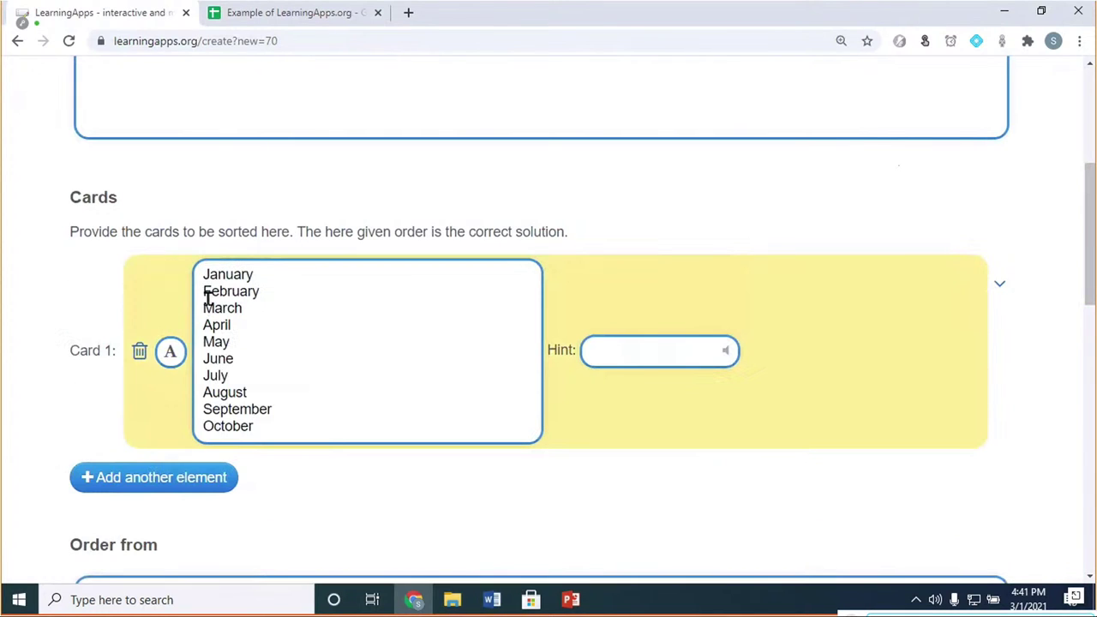
- Trim Card 1 to January, then add Card 2 as a text card holding only February
{"action": "left_click_drag", "start_coordinate": [206, 297], "coordinate": [291, 429]}
{"action": "key", "text": "ctrl+c"}
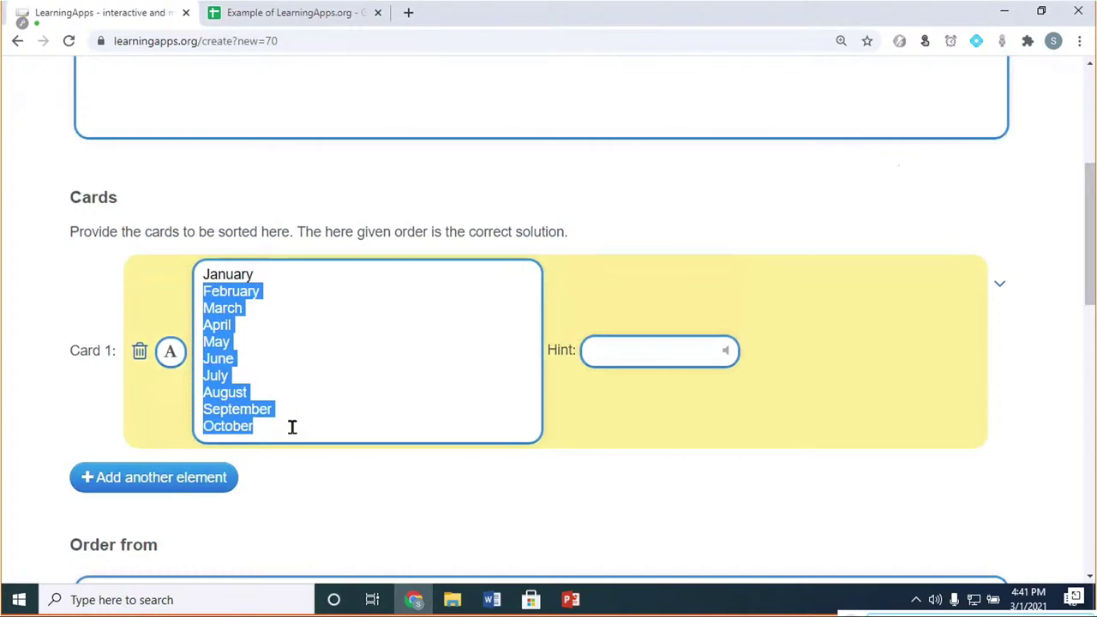
{"action": "key", "text": "BackSpace"}
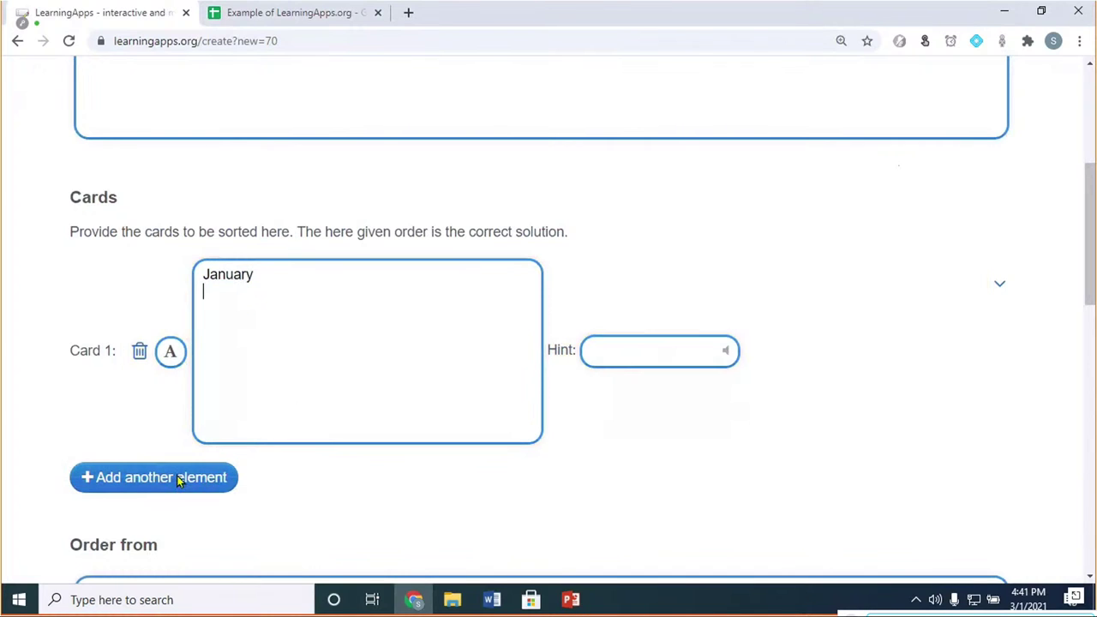
{"action": "left_click", "coordinate": [178, 481]}
{"action": "left_click", "coordinate": [183, 351]}
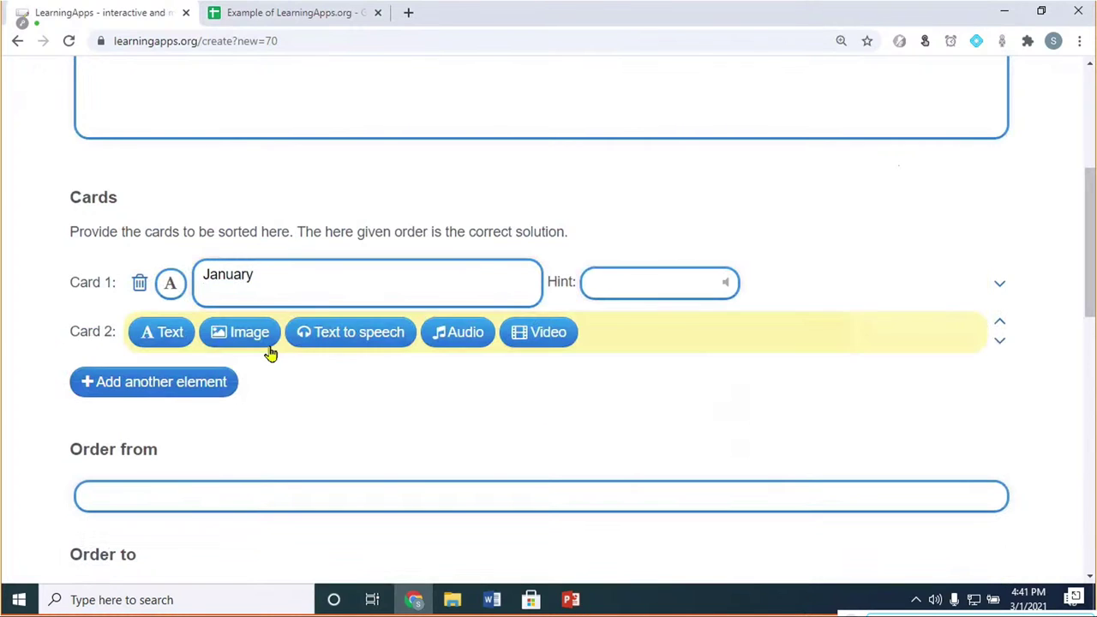
{"action": "left_click", "coordinate": [160, 332]}
{"action": "key", "text": "ctrl+v"}
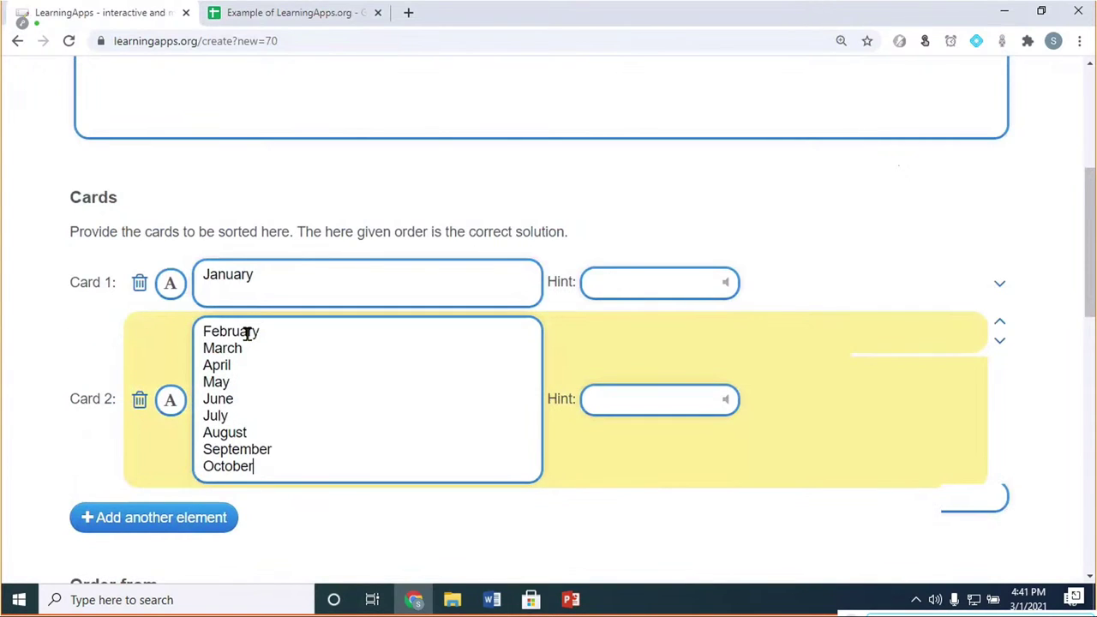
{"action": "left_click_drag", "start_coordinate": [203, 355], "coordinate": [289, 468]}
{"action": "key", "text": "ctrl+c"}
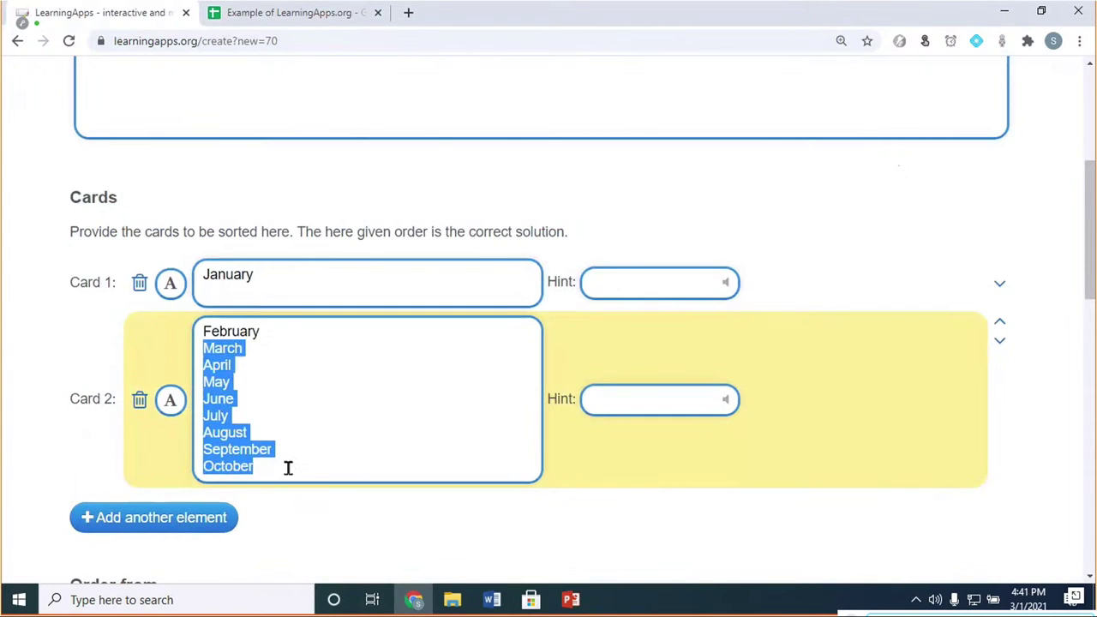
{"action": "key", "text": "BackSpace"}
{"action": "left_click", "coordinate": [257, 502]}
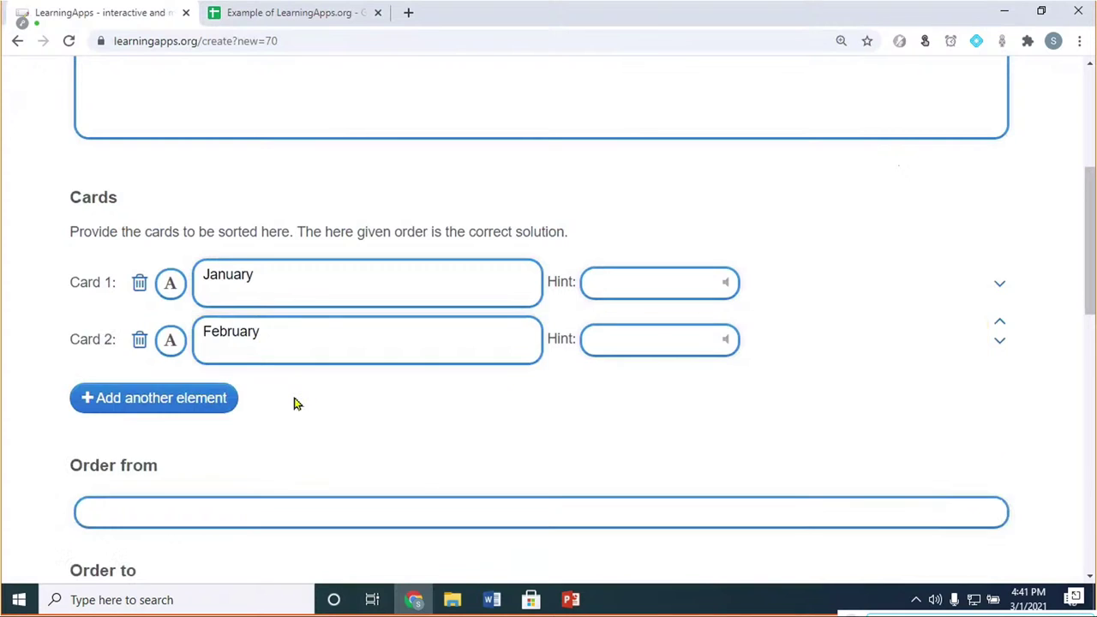
- Add text Cards 3 and 4 holding only March and April
{"action": "scroll", "coordinate": [294, 402], "scroll_direction": "down", "scroll_amount": 1}
{"action": "left_click", "coordinate": [192, 352]}
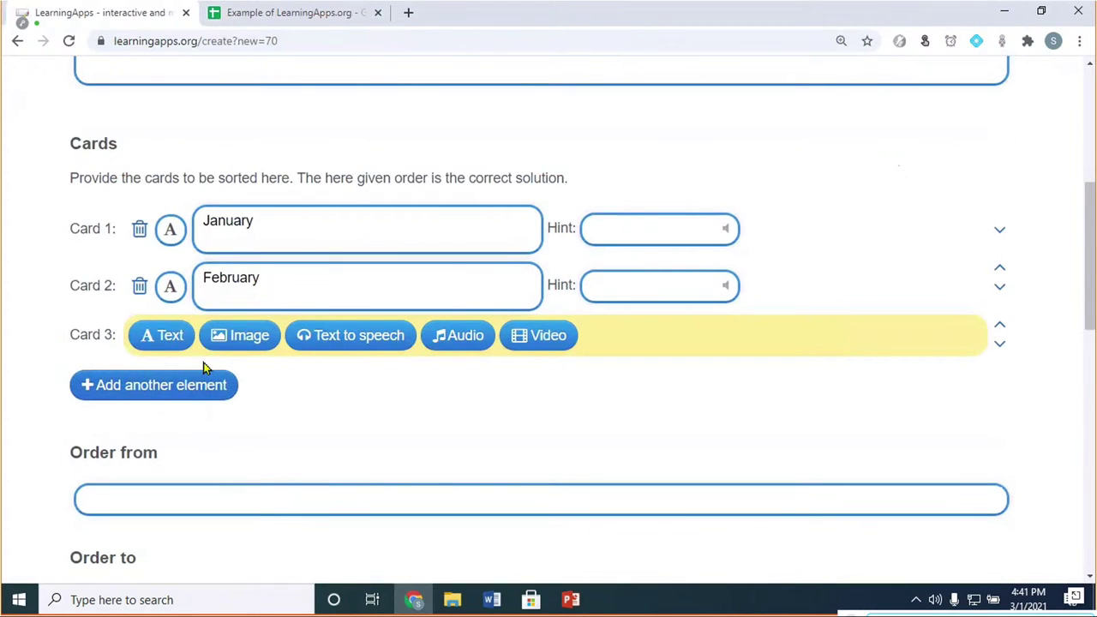
{"action": "left_click", "coordinate": [159, 335]}
{"action": "key", "text": "ctrl+v"}
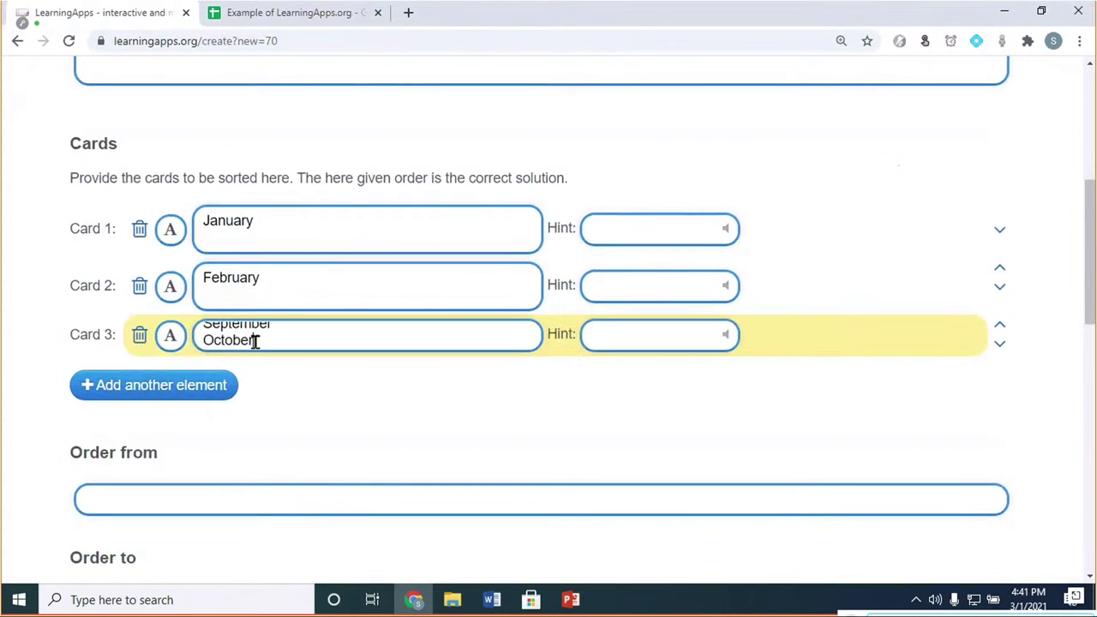
{"action": "left_click_drag", "start_coordinate": [203, 351], "coordinate": [288, 451]}
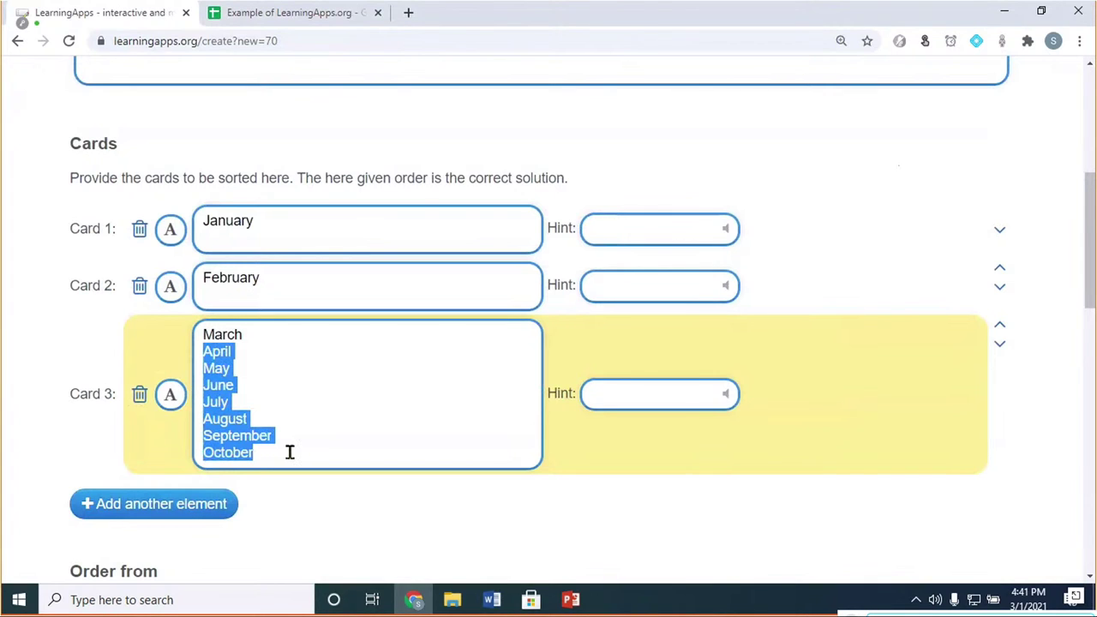
{"action": "key", "text": "BackSpace"}
{"action": "scroll", "coordinate": [296, 426], "scroll_direction": "down", "scroll_amount": 1}
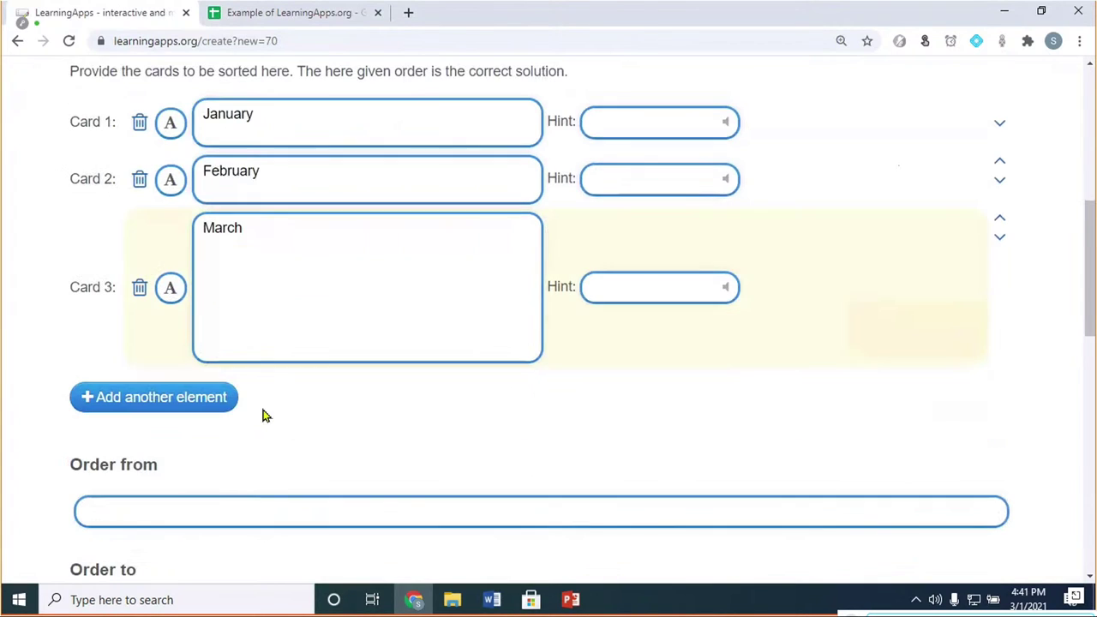
{"action": "left_click", "coordinate": [257, 392]}
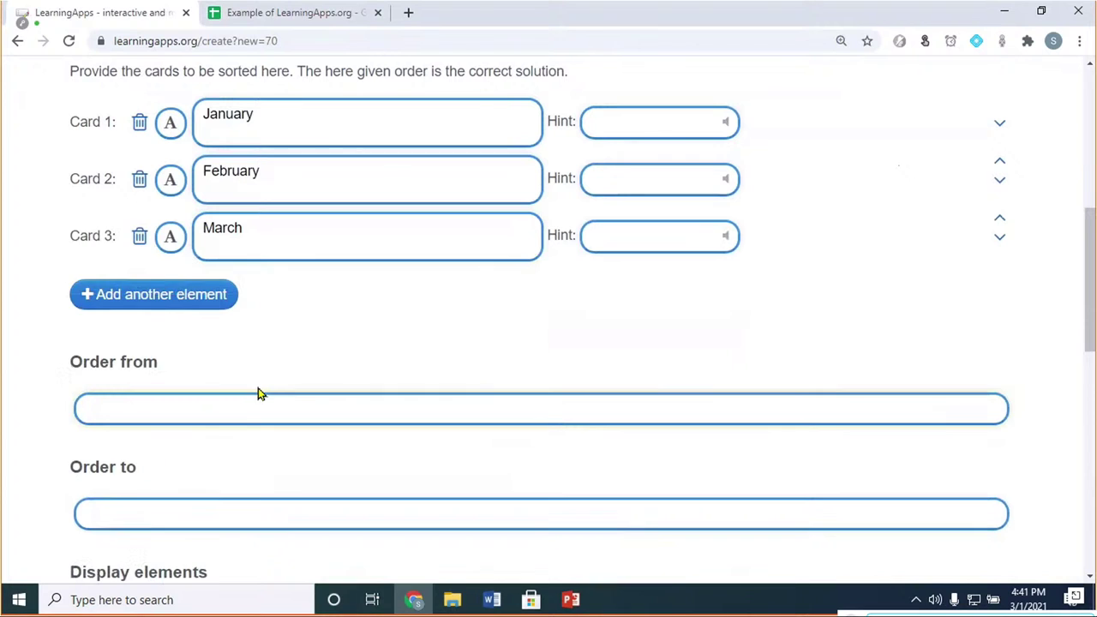
{"action": "left_click", "coordinate": [190, 300]}
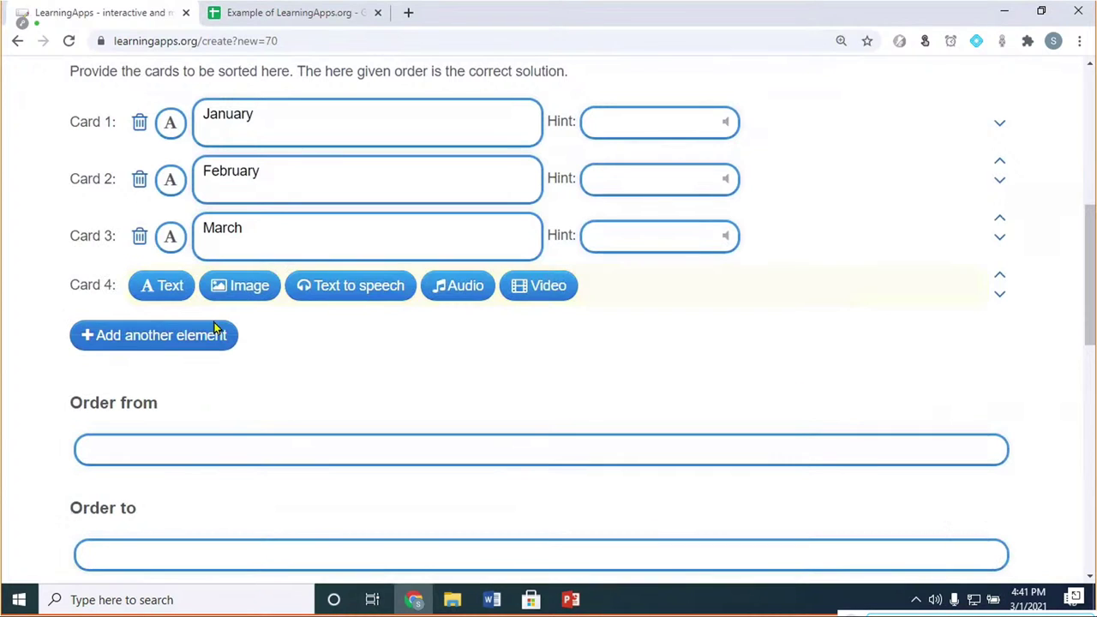
{"action": "left_click", "coordinate": [171, 288]}
{"action": "key", "text": "ctrl+v"}
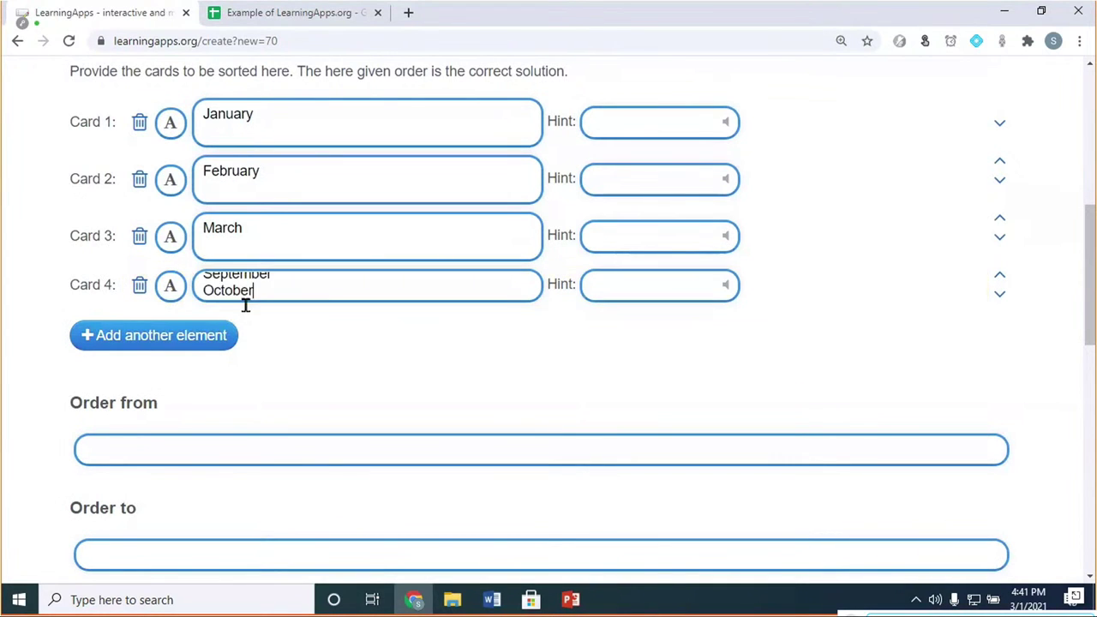
{"action": "left_click_drag", "start_coordinate": [211, 317], "coordinate": [311, 381]}
{"action": "key", "text": "ctrl+c"}
{"action": "key", "text": "BackSpace"}
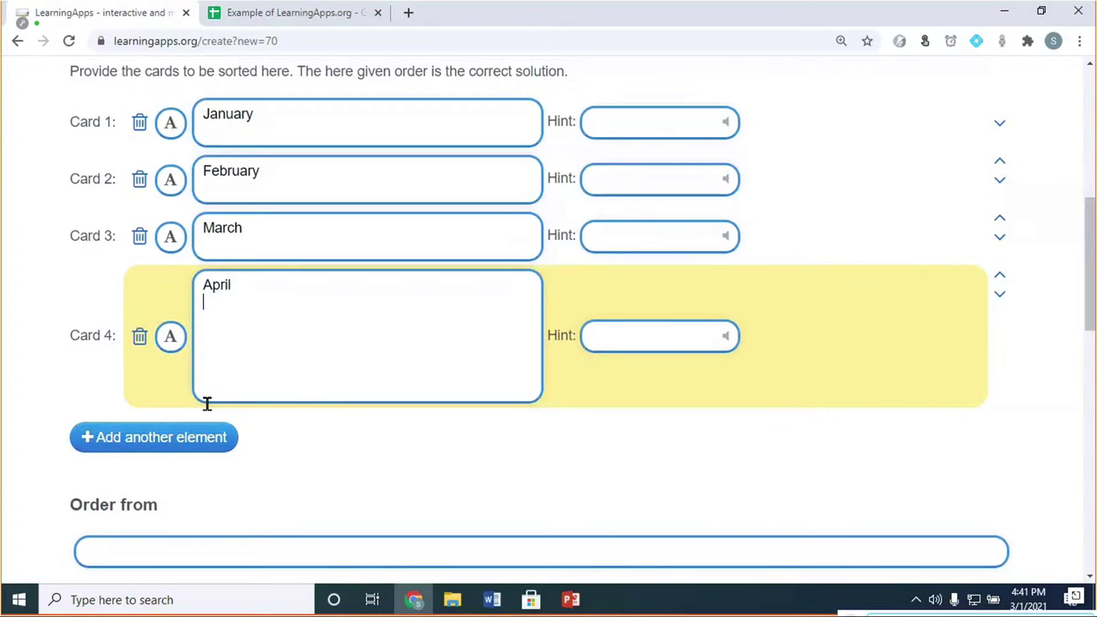
{"action": "left_click", "coordinate": [194, 439]}
- Add text Cards 5 and 6 holding only May and June
{"action": "left_click", "coordinate": [174, 352]}
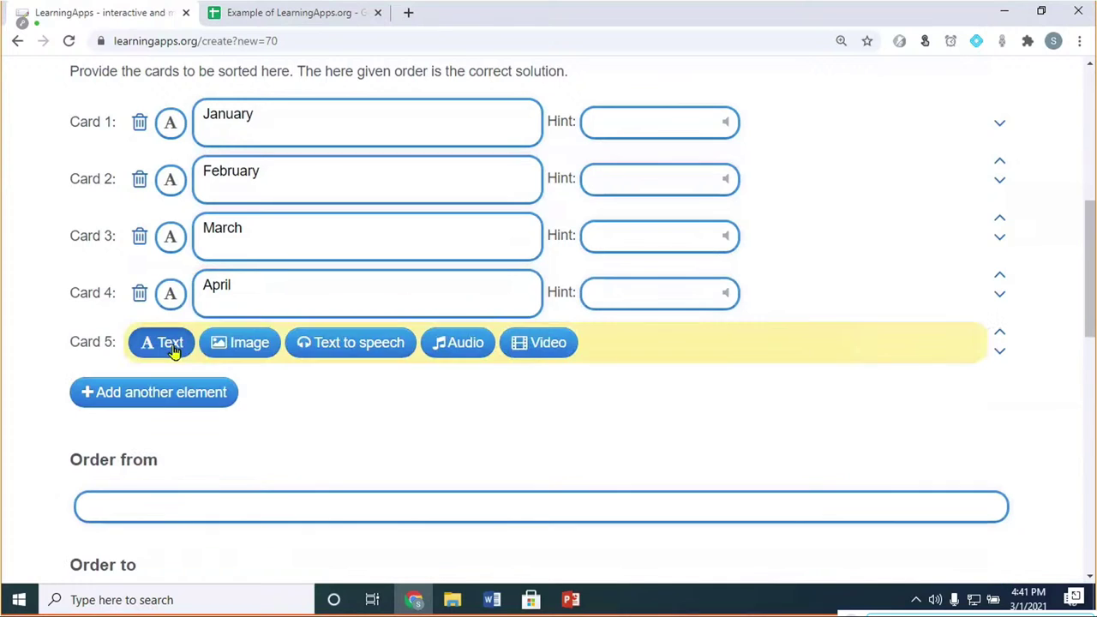
{"action": "left_click", "coordinate": [174, 351]}
{"action": "key", "text": "ctrl+v"}
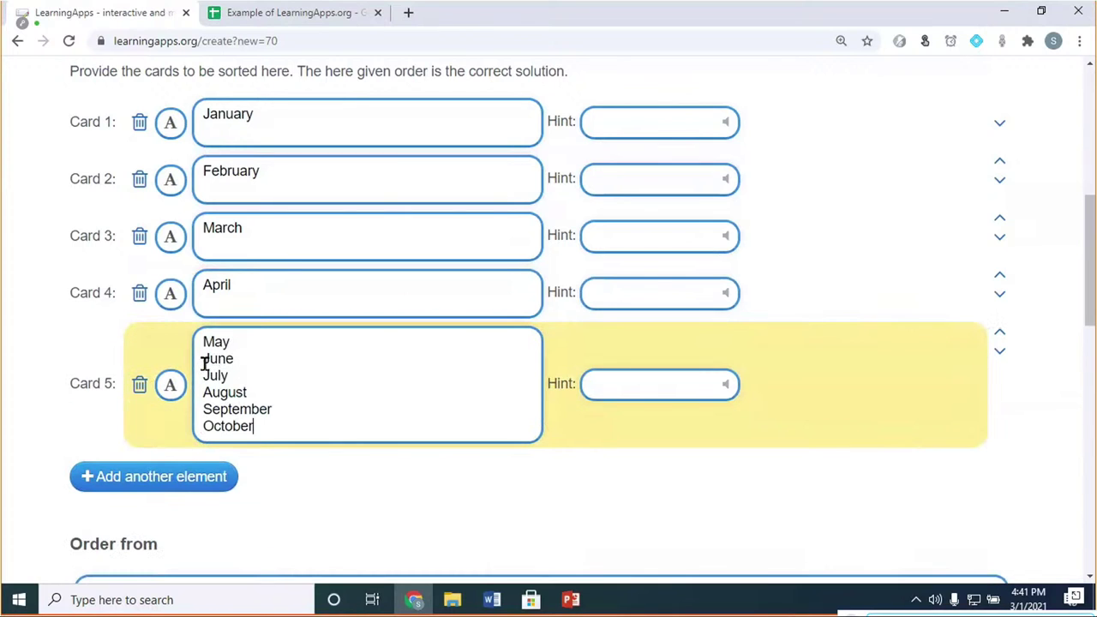
{"action": "left_click_drag", "start_coordinate": [204, 364], "coordinate": [283, 427]}
{"action": "key", "text": "ctrl+x"}
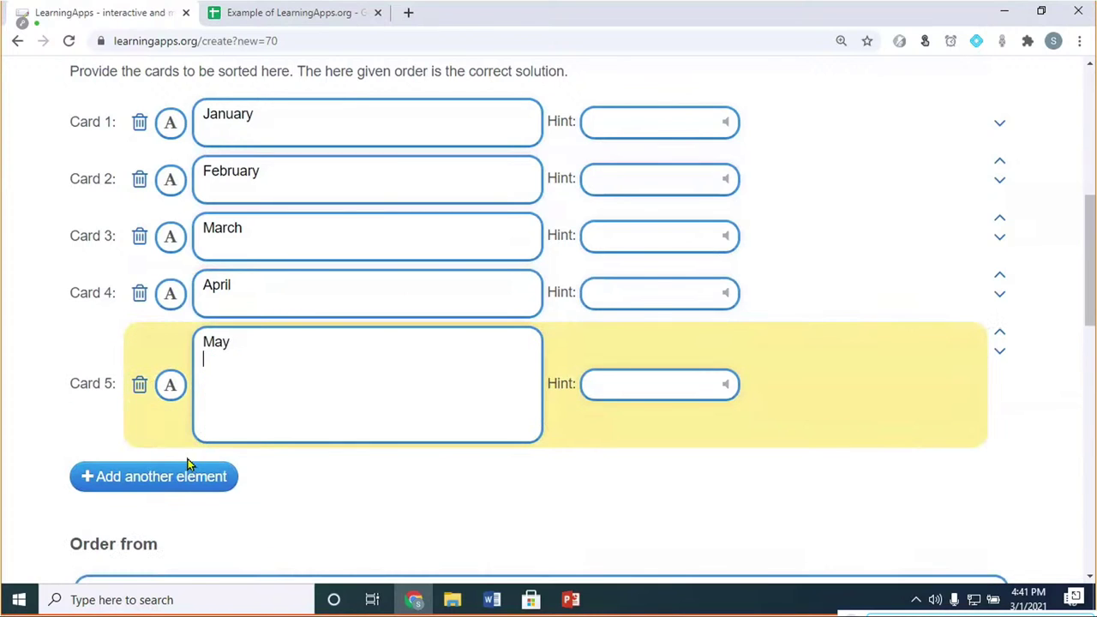
{"action": "left_click", "coordinate": [172, 461]}
{"action": "scroll", "coordinate": [300, 428], "scroll_direction": "down", "scroll_amount": 1}
{"action": "left_click", "coordinate": [163, 330]}
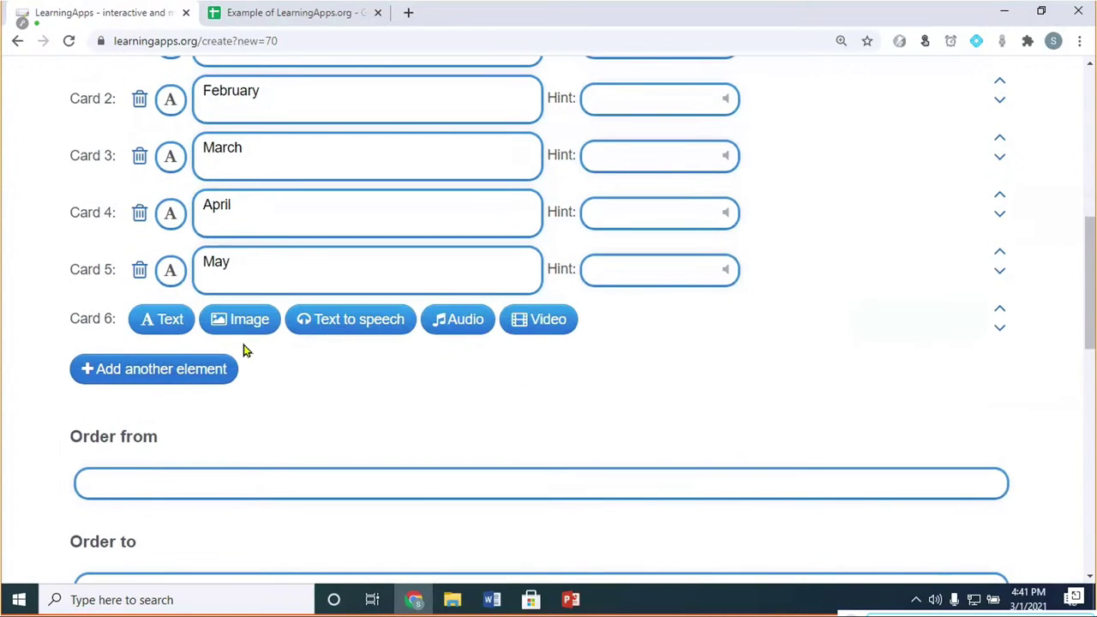
{"action": "left_click", "coordinate": [203, 324]}
{"action": "key", "text": "ctrl+v"}
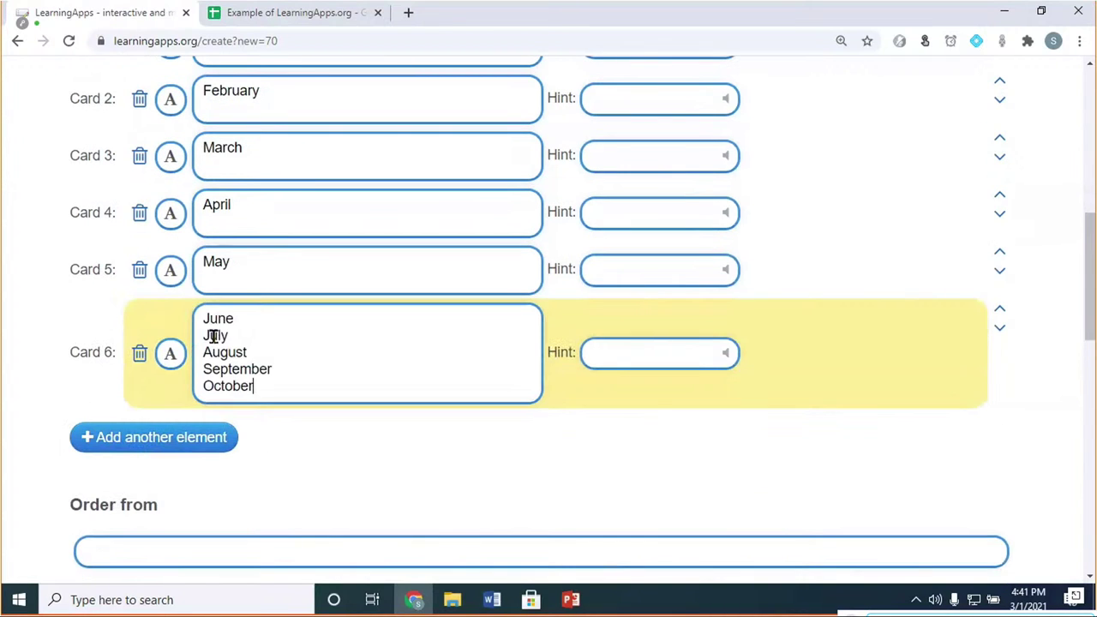
{"action": "left_click_drag", "start_coordinate": [203, 336], "coordinate": [285, 416]}
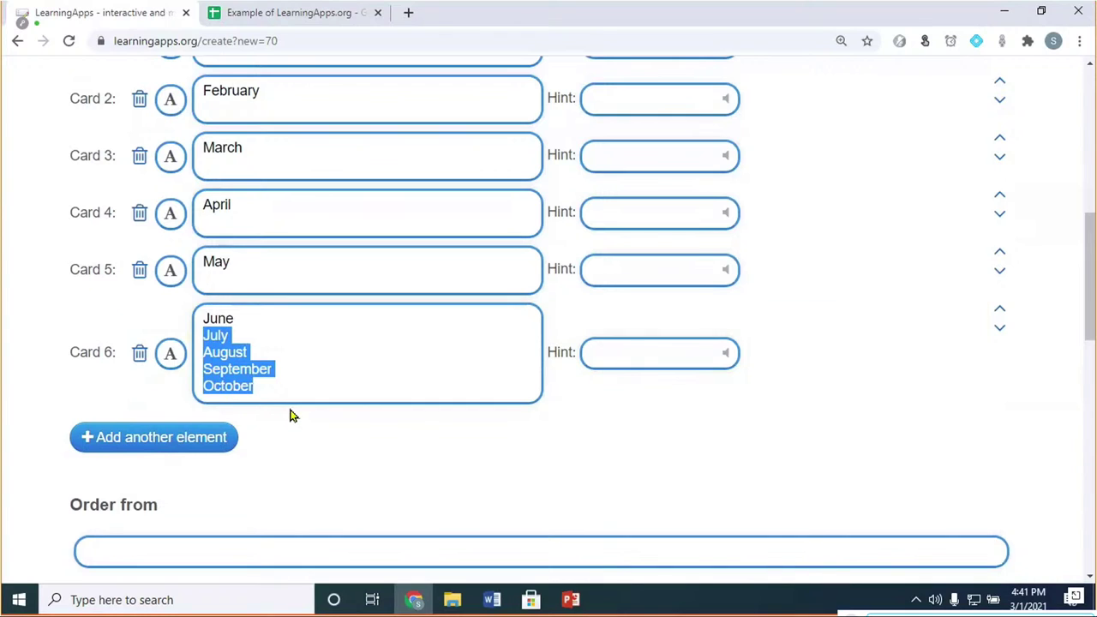
{"action": "key", "text": "BackSpace"}
{"action": "key", "text": "BackSpace"}
- Add text Cards 7 and 8 holding only July and August
{"action": "left_click", "coordinate": [192, 388]}
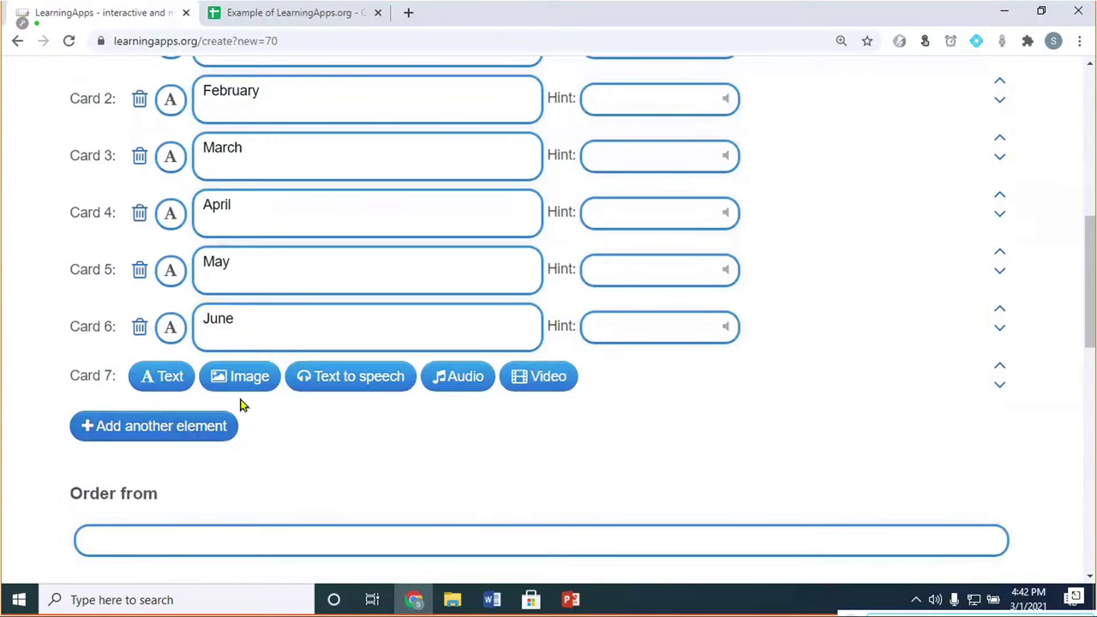
{"action": "left_click", "coordinate": [161, 376]}
{"action": "key", "text": "ctrl+v"}
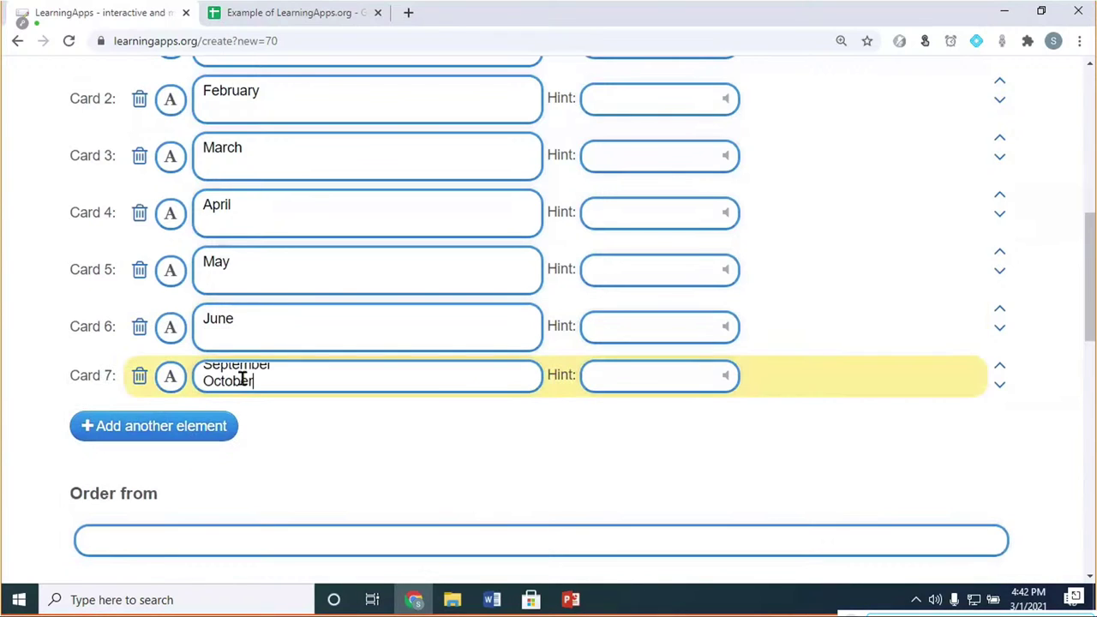
{"action": "left_click_drag", "start_coordinate": [203, 393], "coordinate": [270, 430]}
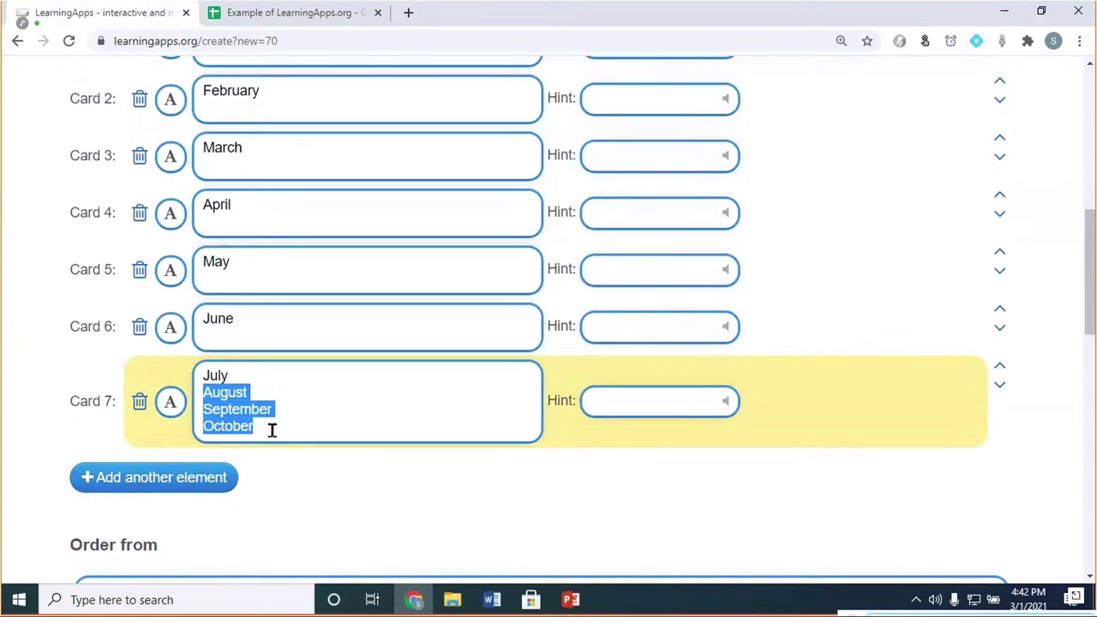
{"action": "key", "text": "ctrl+x"}
{"action": "left_click", "coordinate": [196, 478]}
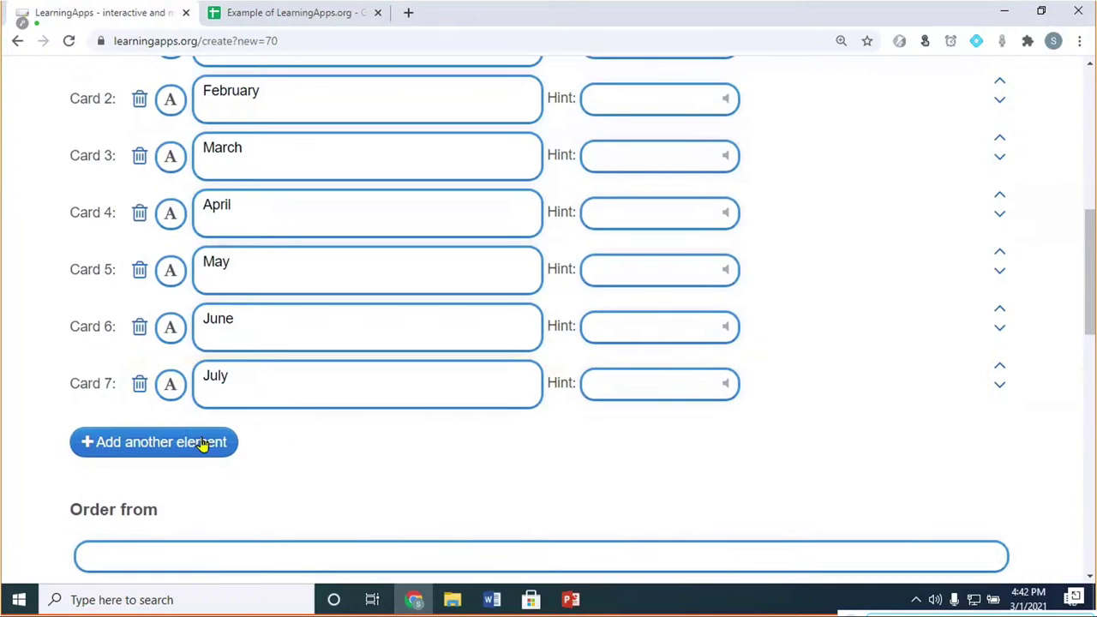
{"action": "left_click", "coordinate": [201, 444]}
{"action": "left_click", "coordinate": [179, 440]}
{"action": "key", "text": "ctrl+v"}
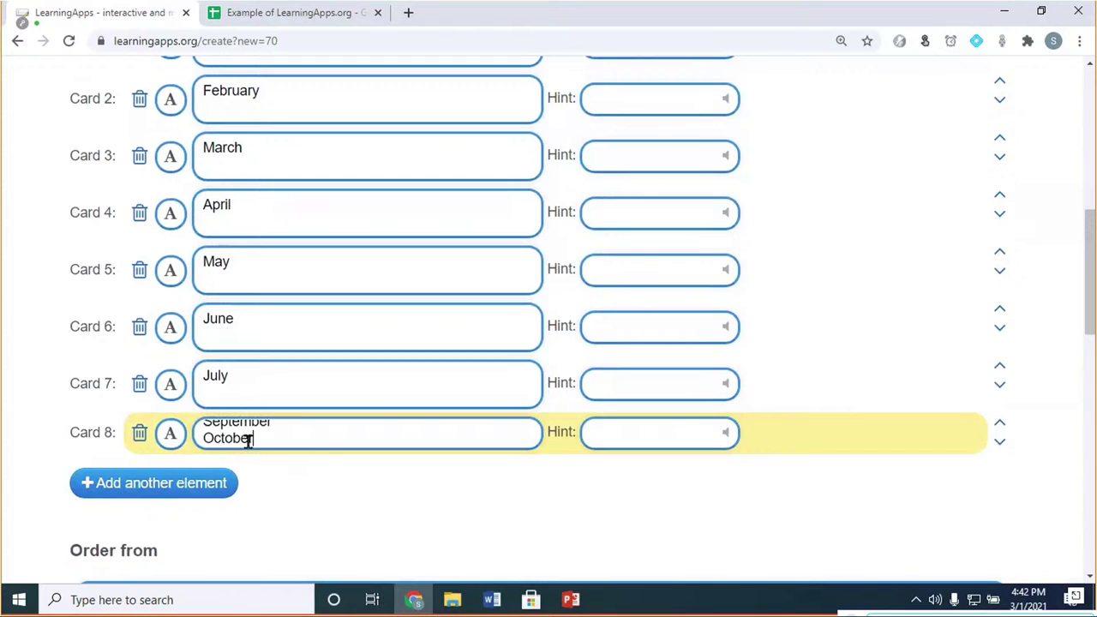
{"action": "left_click_drag", "start_coordinate": [206, 450], "coordinate": [277, 473]}
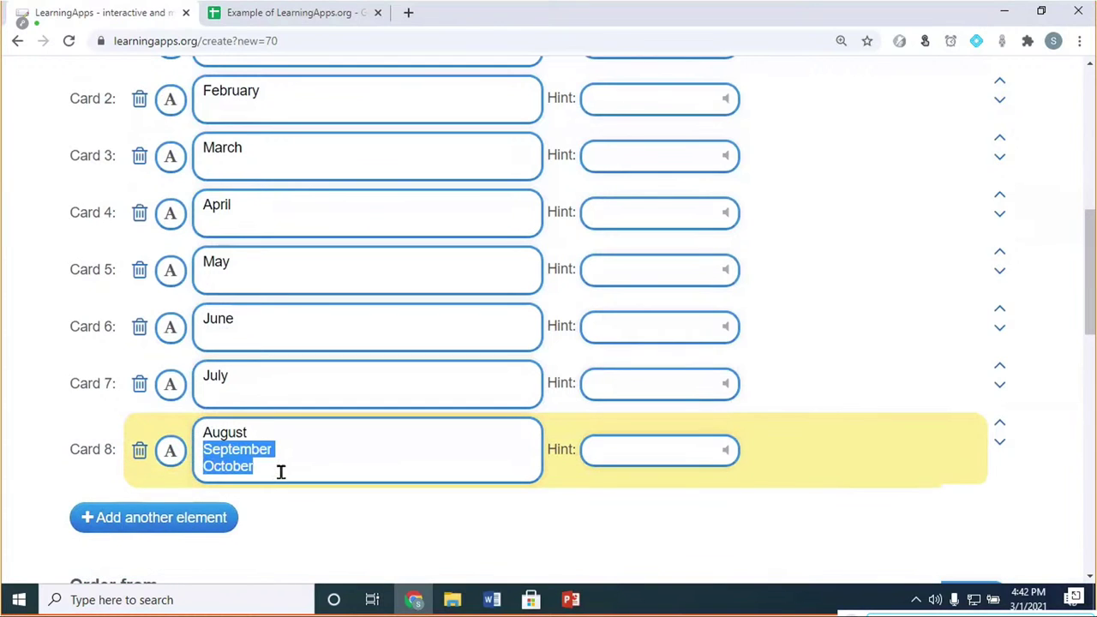
{"action": "key", "text": "ctrl+x"}
- Add Card 9 with September and move October onto a new Card 10
{"action": "left_click", "coordinate": [215, 516]}
{"action": "scroll", "coordinate": [265, 485], "scroll_direction": "down", "scroll_amount": 1}
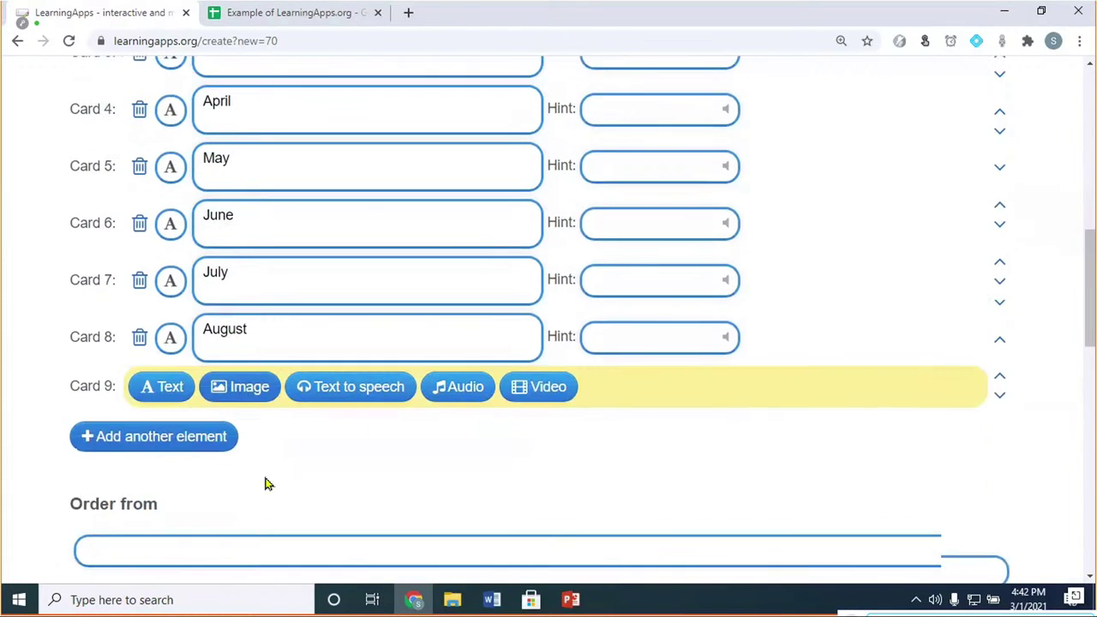
{"action": "left_click", "coordinate": [163, 386]}
{"action": "key", "text": "ctrl+v"}
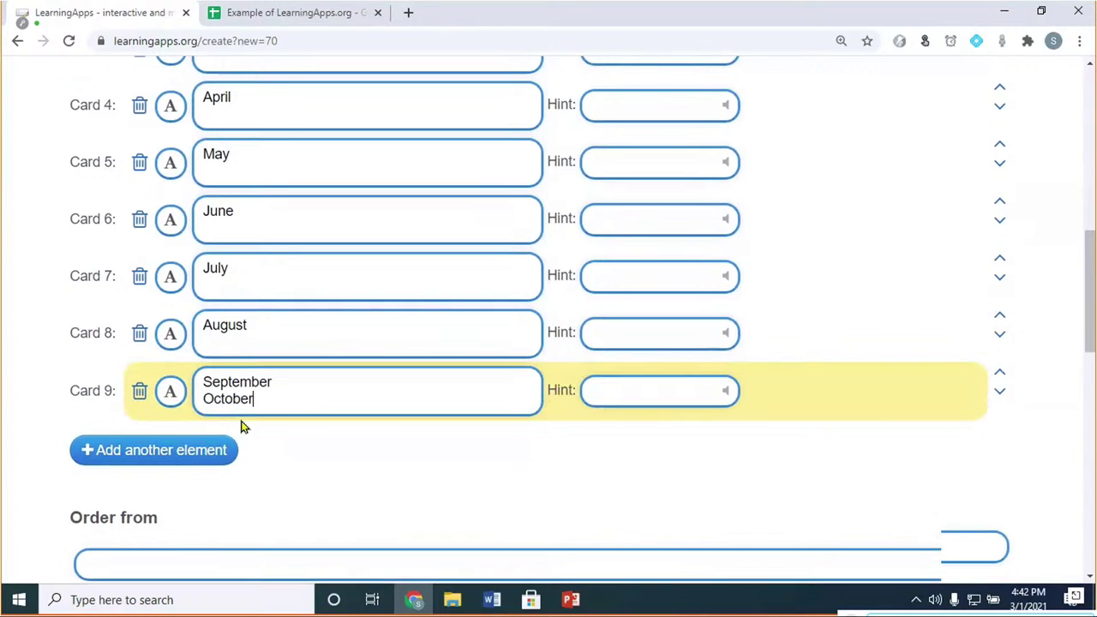
{"action": "double_click", "coordinate": [305, 406]}
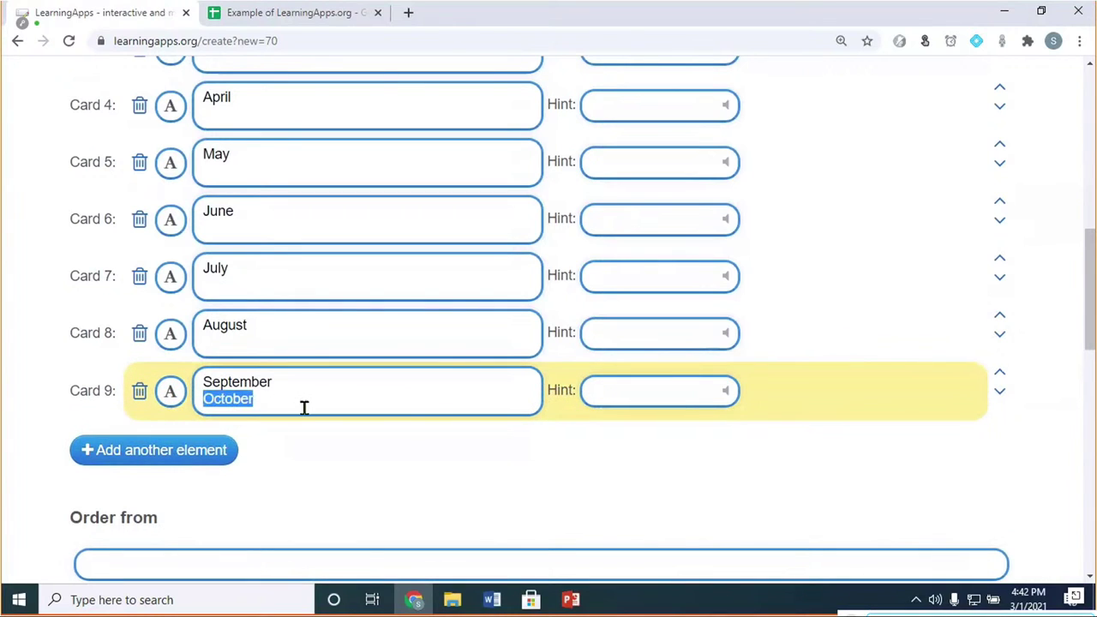
{"action": "key", "text": "ctrl+x"}
{"action": "left_click", "coordinate": [218, 460]}
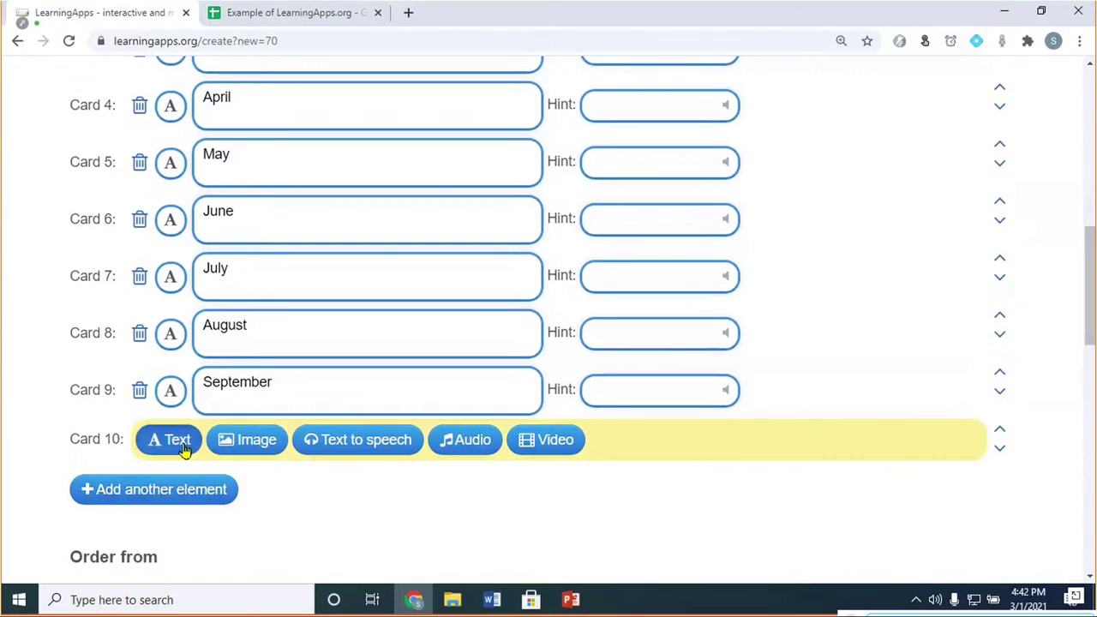
{"action": "left_click", "coordinate": [175, 444]}
{"action": "key", "text": "ctrl+v"}
- Add text Cards 11 and 12 reading November and December
{"action": "scroll", "coordinate": [360, 477], "scroll_direction": "down", "scroll_amount": 1}
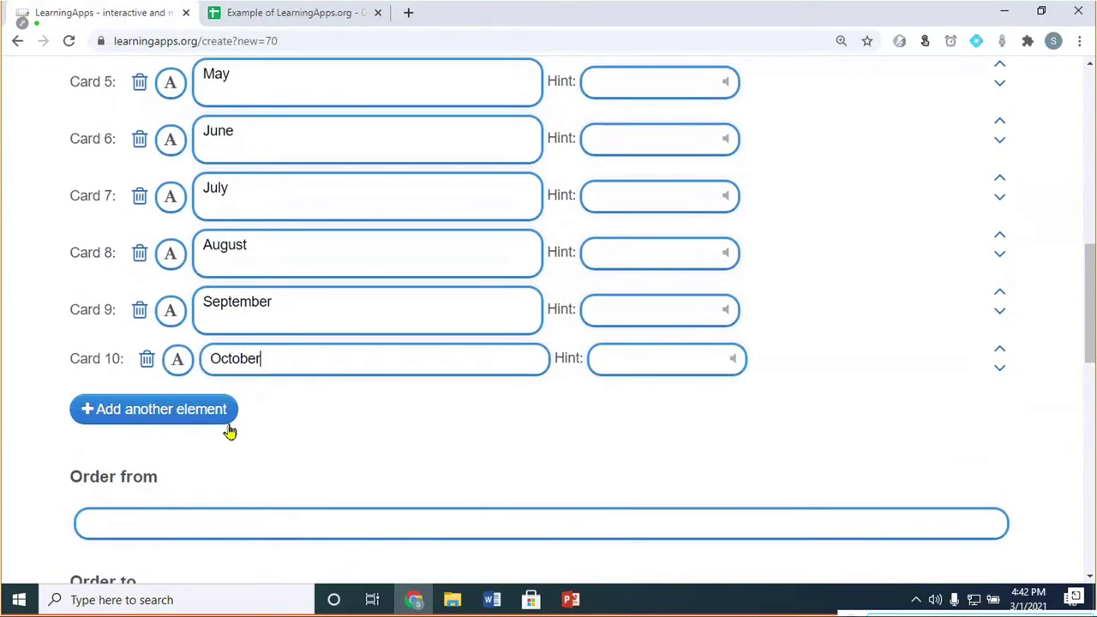
{"action": "left_click", "coordinate": [226, 422]}
{"action": "left_click", "coordinate": [164, 405]}
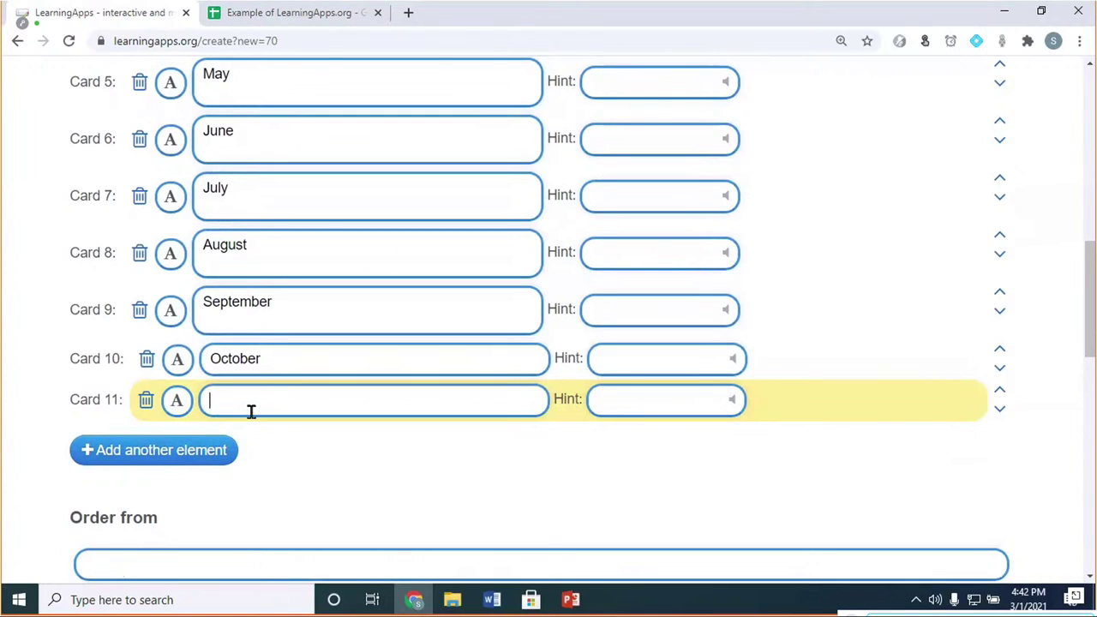
{"action": "type", "text": "November"}
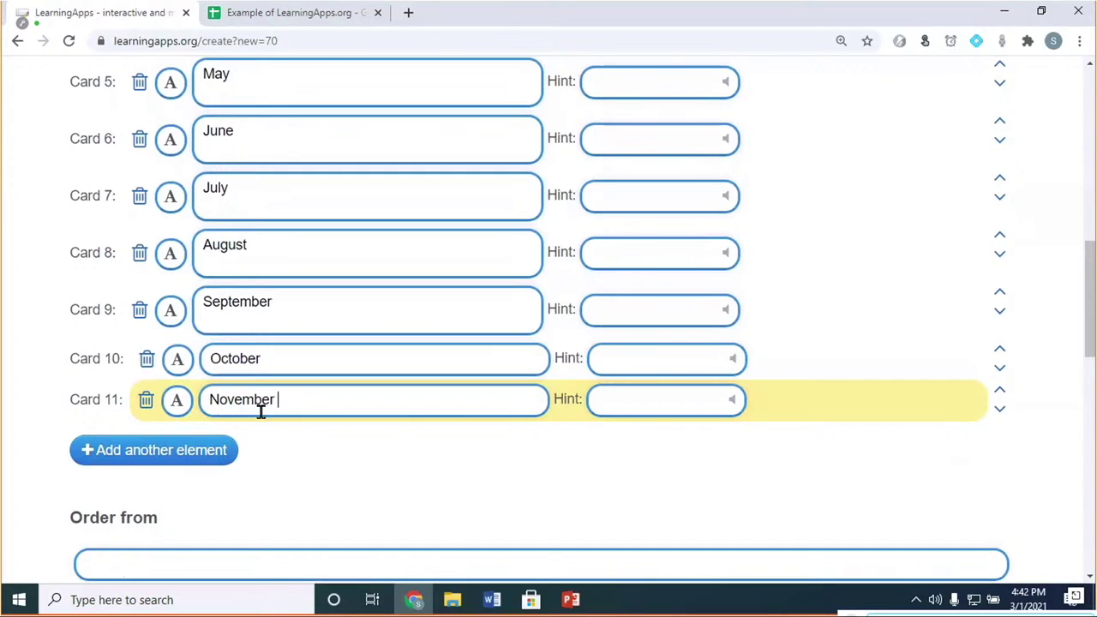
{"action": "left_click", "coordinate": [164, 471]}
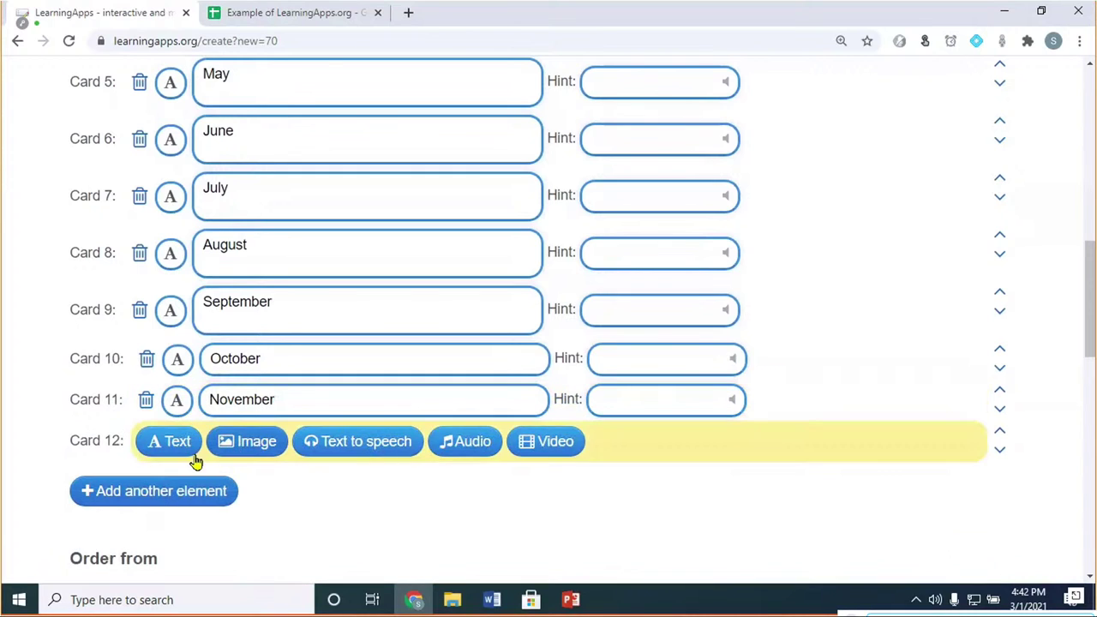
{"action": "left_click", "coordinate": [170, 447]}
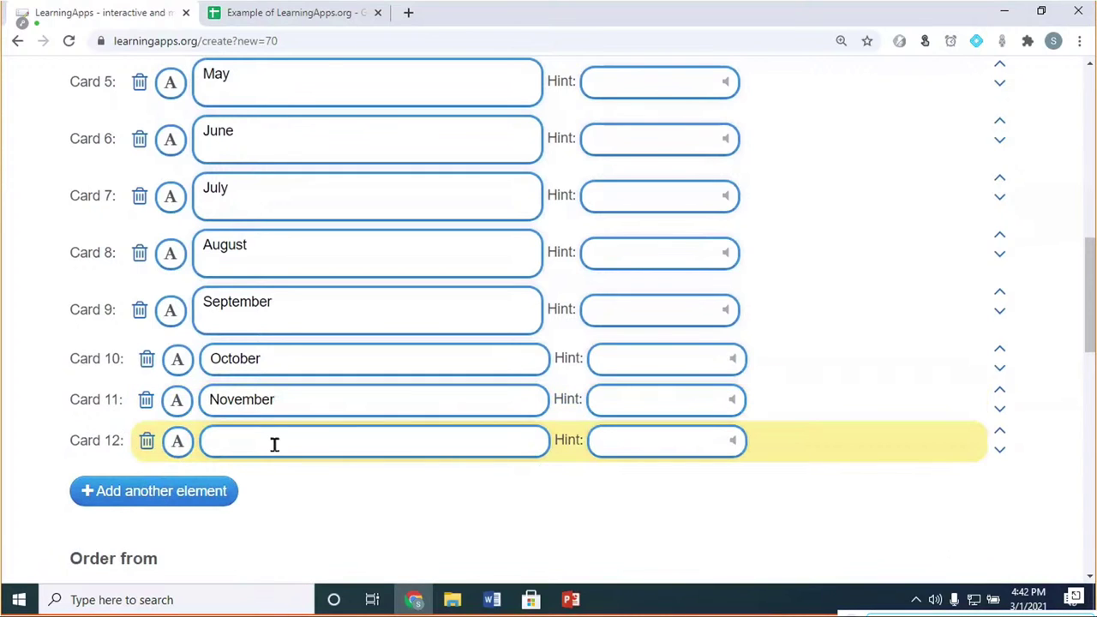
{"action": "left_click", "coordinate": [275, 444]}
{"action": "type", "text": "December"}
{"action": "scroll", "coordinate": [314, 517], "scroll_direction": "down", "scroll_amount": 3}
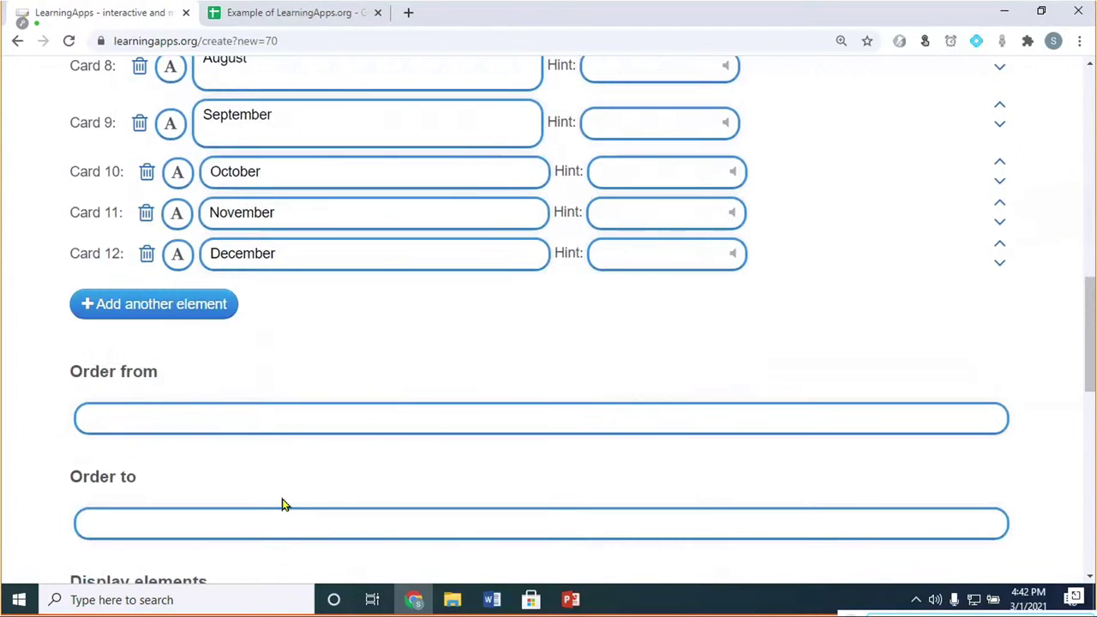
- Set the Order from label to January and Order to label to December
{"action": "left_click", "coordinate": [139, 416]}
{"action": "scroll", "coordinate": [141, 420], "scroll_direction": "down", "scroll_amount": 1}
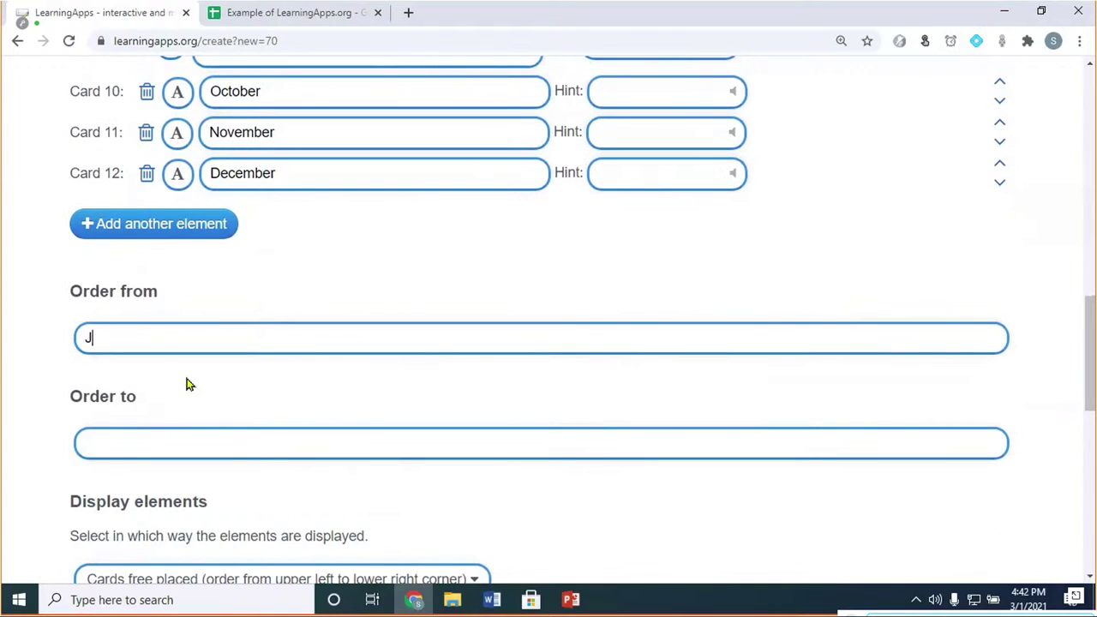
{"action": "type", "text": "uary"}
{"action": "left_click", "coordinate": [160, 445]}
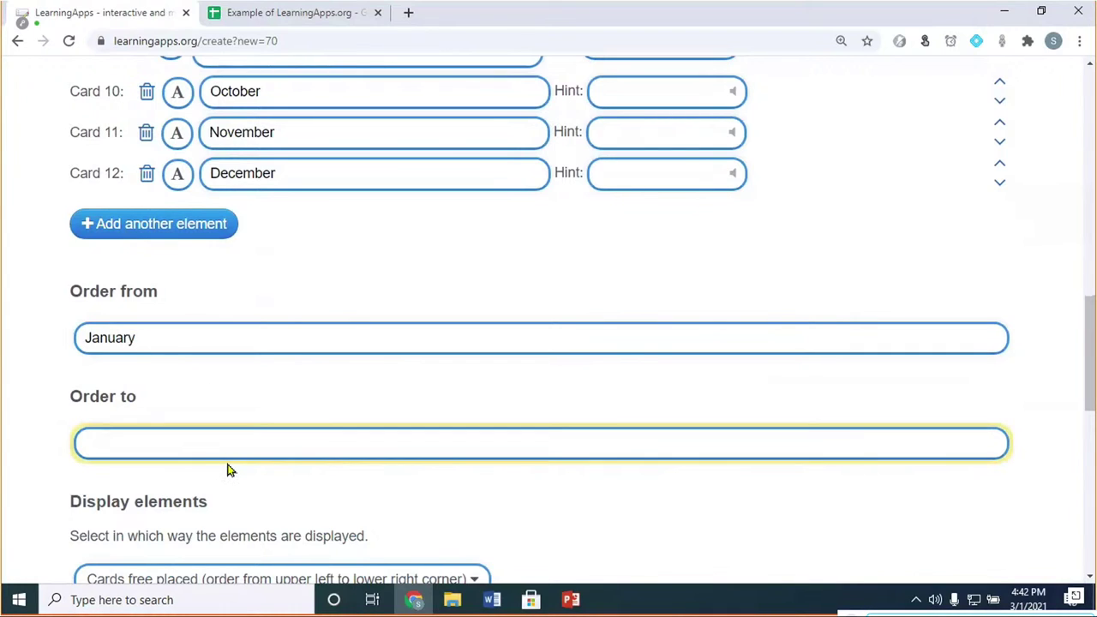
{"action": "type", "text": "December"}
- Tick Hide numbers and finish editing to show the preview
{"action": "scroll", "coordinate": [372, 448], "scroll_direction": "down", "scroll_amount": 3}
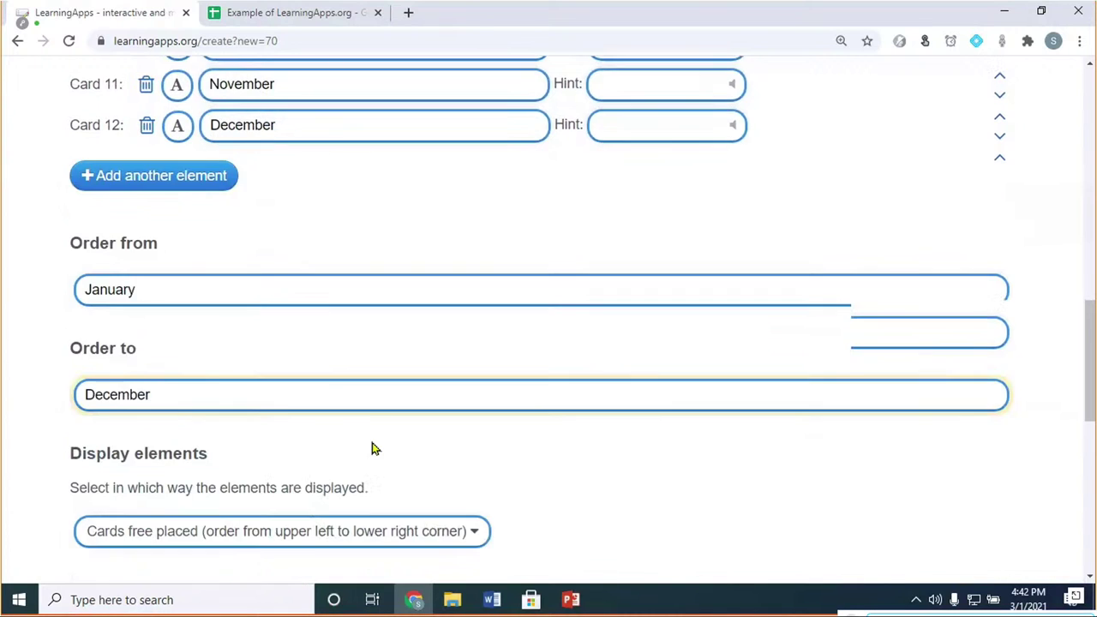
{"action": "scroll", "coordinate": [370, 460], "scroll_direction": "down", "scroll_amount": 3}
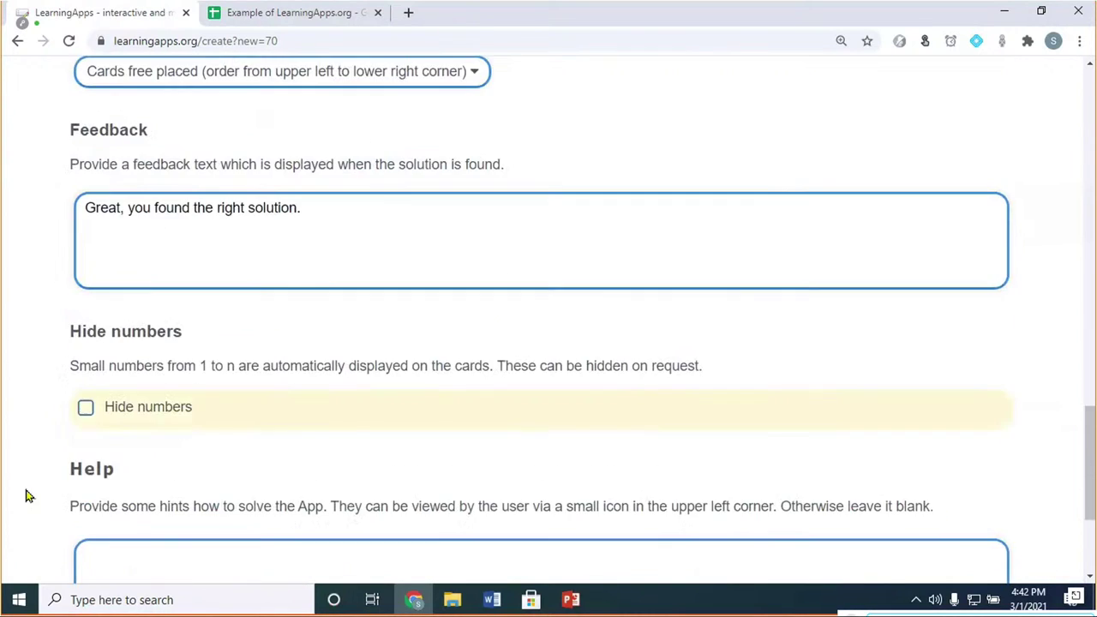
{"action": "left_click", "coordinate": [84, 412]}
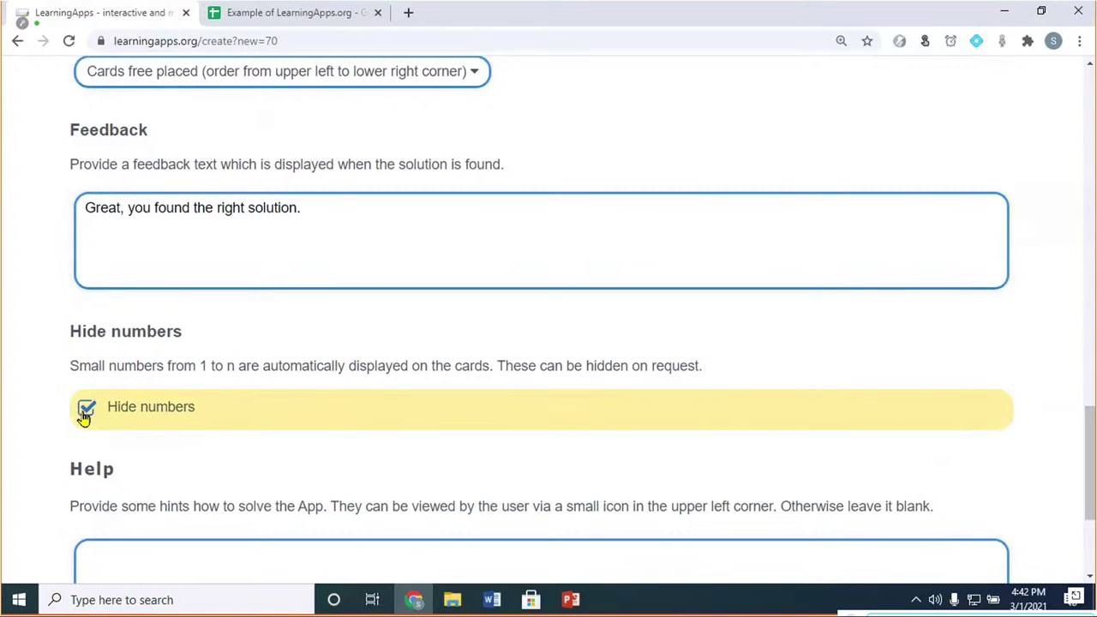
{"action": "scroll", "coordinate": [420, 439], "scroll_direction": "down", "scroll_amount": 3}
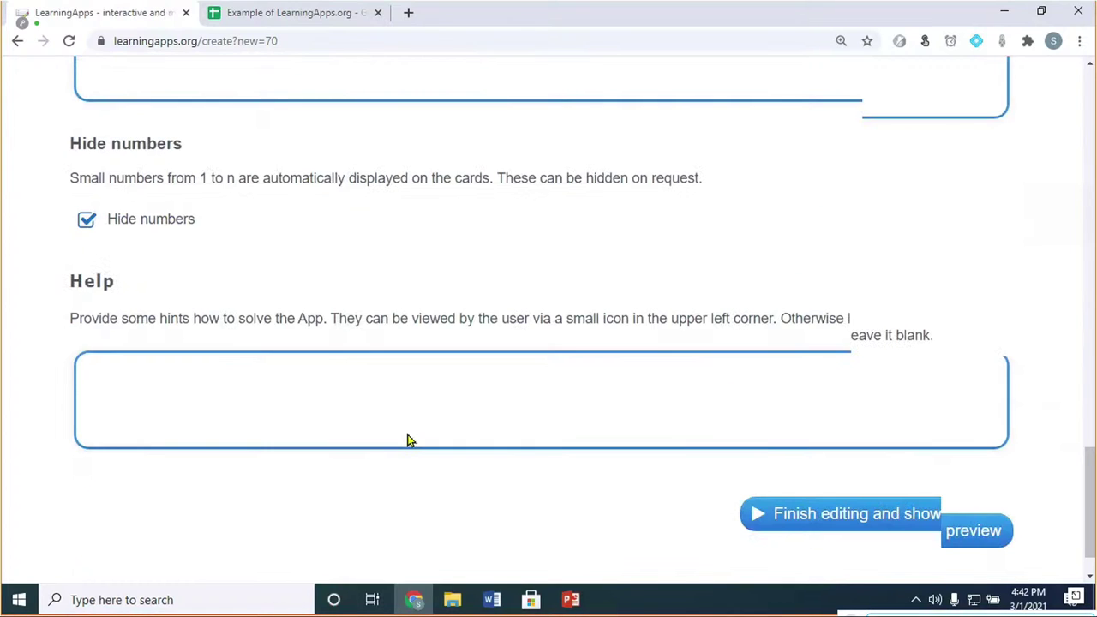
{"action": "left_click", "coordinate": [808, 478]}
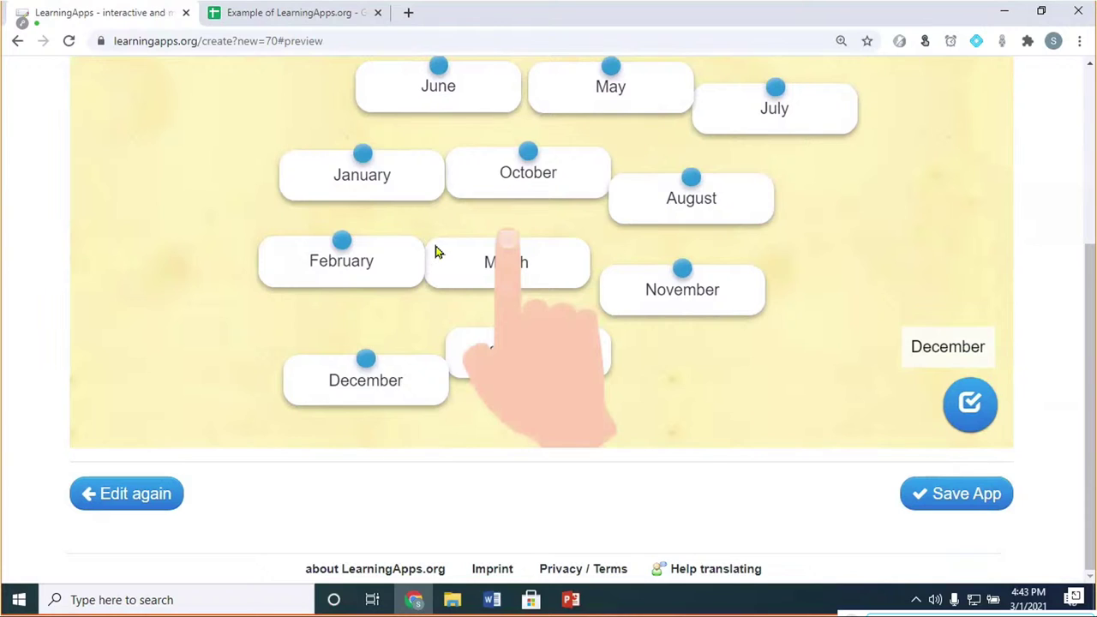
- Stack the January through June cards in order down the left side
{"action": "left_click_drag", "start_coordinate": [360, 177], "coordinate": [162, 86]}
{"action": "left_click_drag", "start_coordinate": [368, 287], "coordinate": [179, 147]}
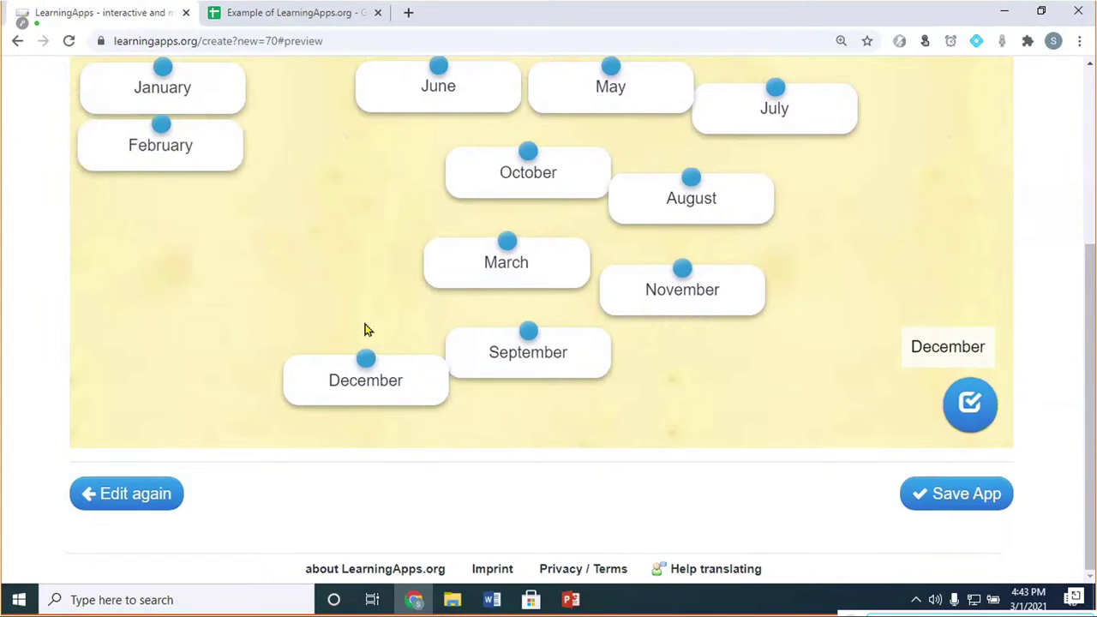
{"action": "left_click_drag", "start_coordinate": [533, 264], "coordinate": [186, 211]}
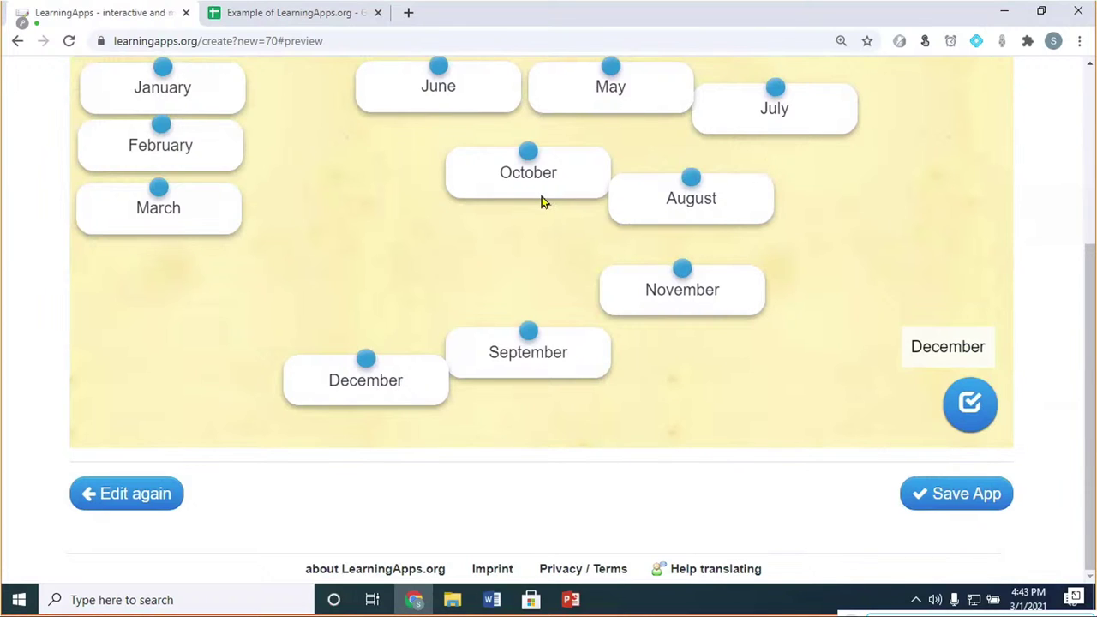
{"action": "scroll", "coordinate": [722, 226], "scroll_direction": "up", "scroll_amount": 1}
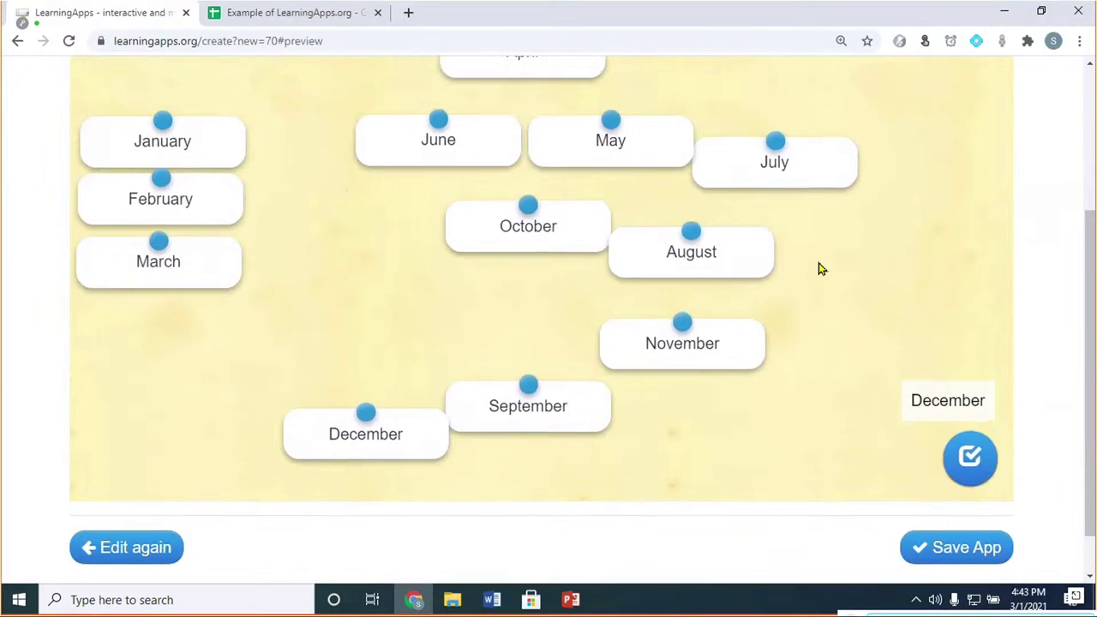
{"action": "scroll", "coordinate": [549, 100], "scroll_direction": "up", "scroll_amount": 1}
{"action": "left_click_drag", "start_coordinate": [548, 101], "coordinate": [180, 365]}
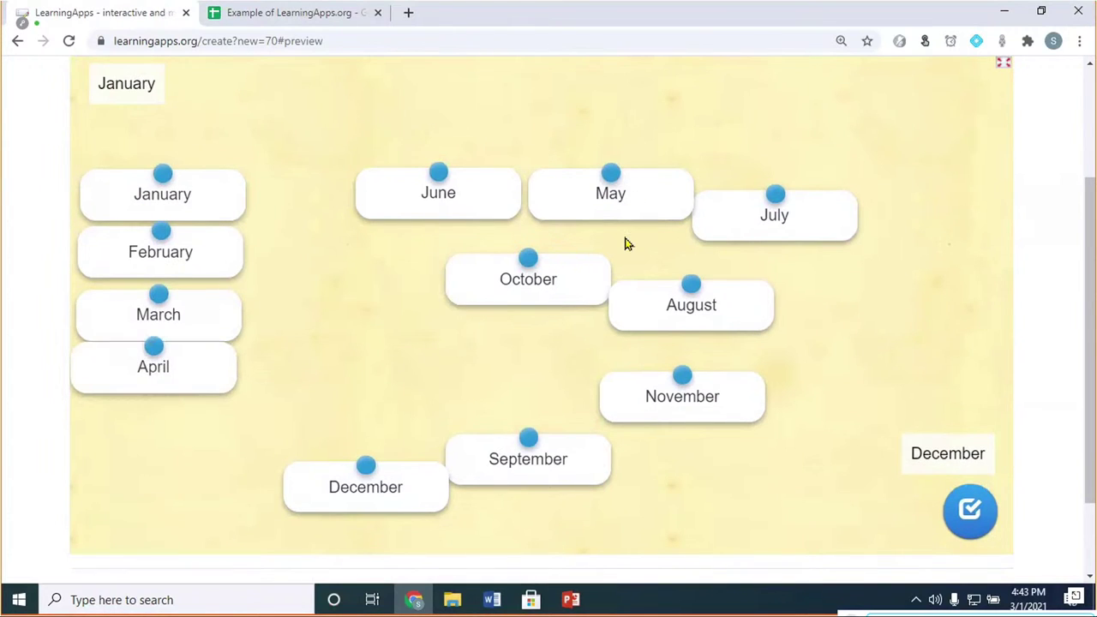
{"action": "left_click_drag", "start_coordinate": [615, 198], "coordinate": [184, 428]}
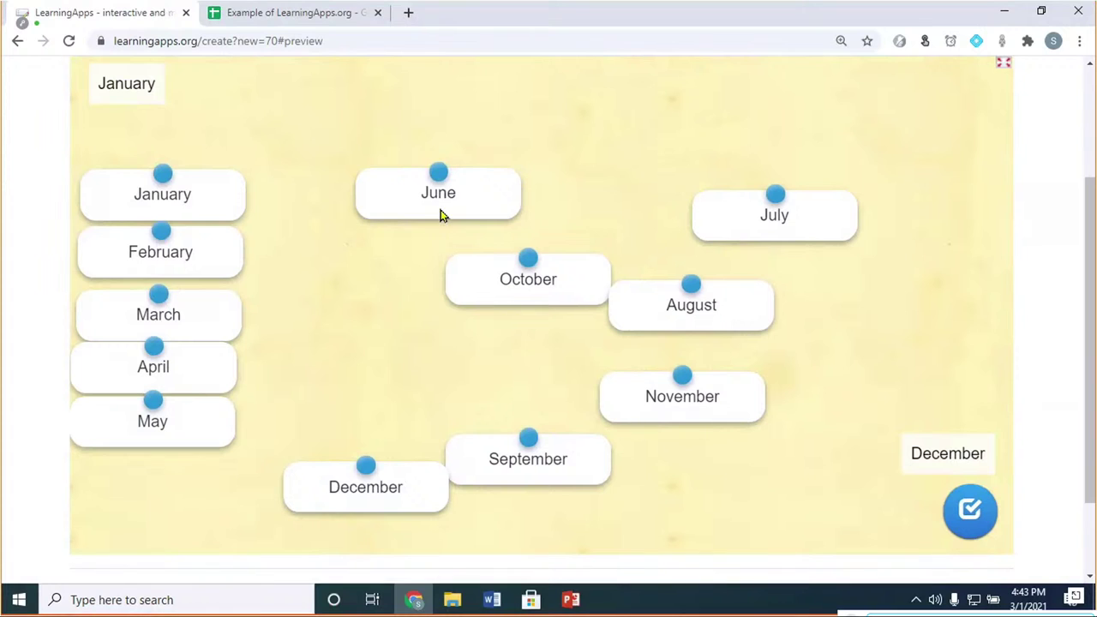
{"action": "left_click_drag", "start_coordinate": [440, 216], "coordinate": [154, 506]}
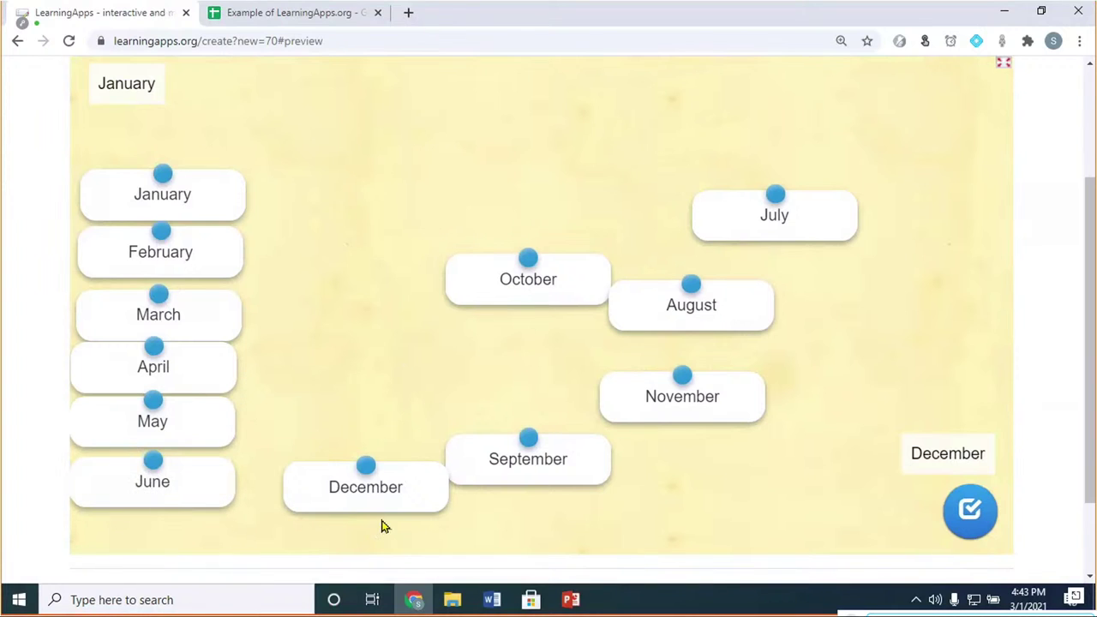
- Place the December card directly below June
{"action": "left_click_drag", "start_coordinate": [389, 494], "coordinate": [514, 206]}
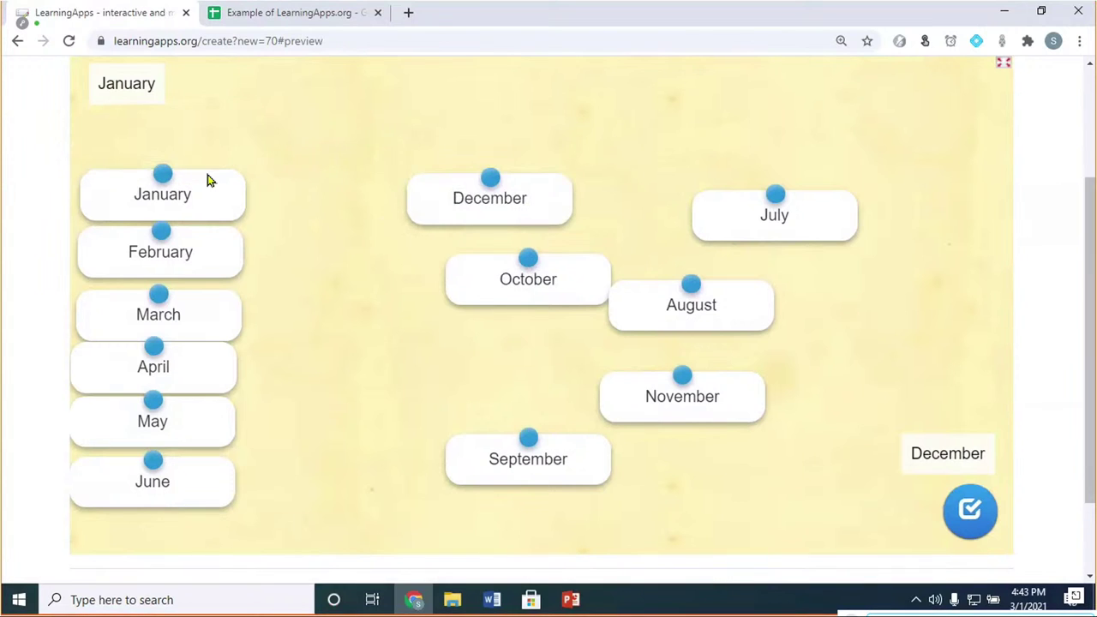
{"action": "scroll", "coordinate": [137, 155], "scroll_direction": "up", "scroll_amount": 1}
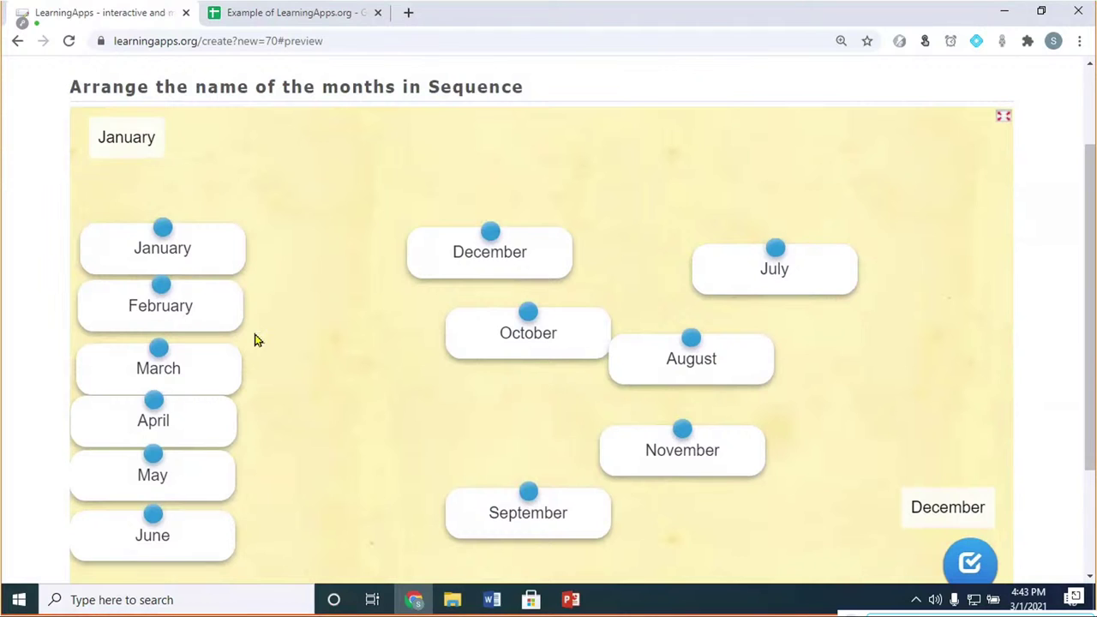
{"action": "scroll", "coordinate": [186, 476], "scroll_direction": "down", "scroll_amount": 2}
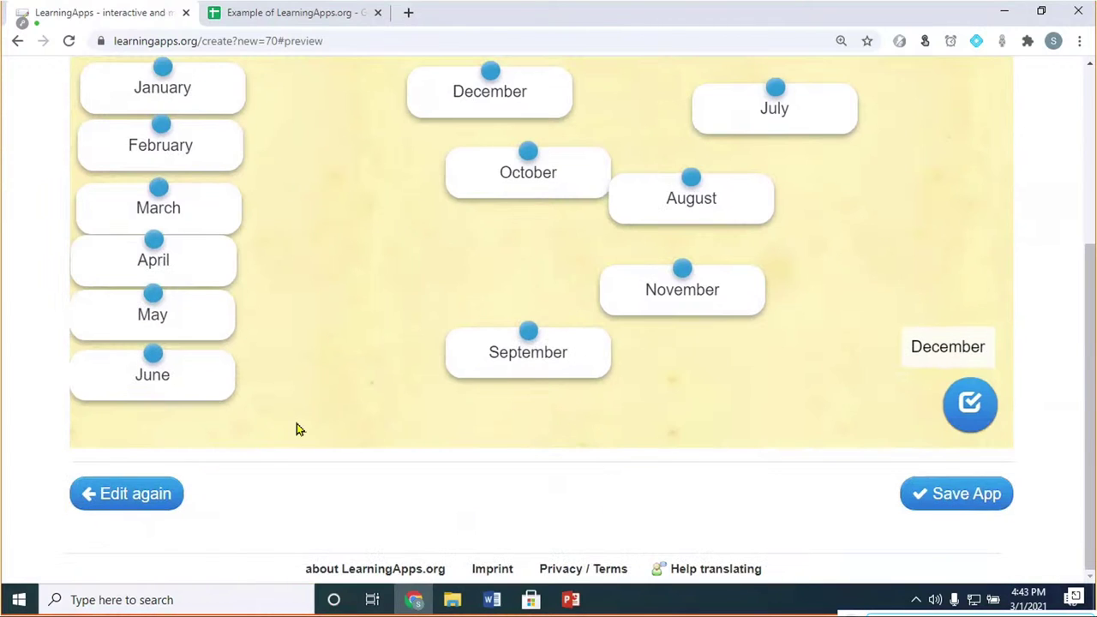
{"action": "scroll", "coordinate": [703, 521], "scroll_direction": "up", "scroll_amount": 1}
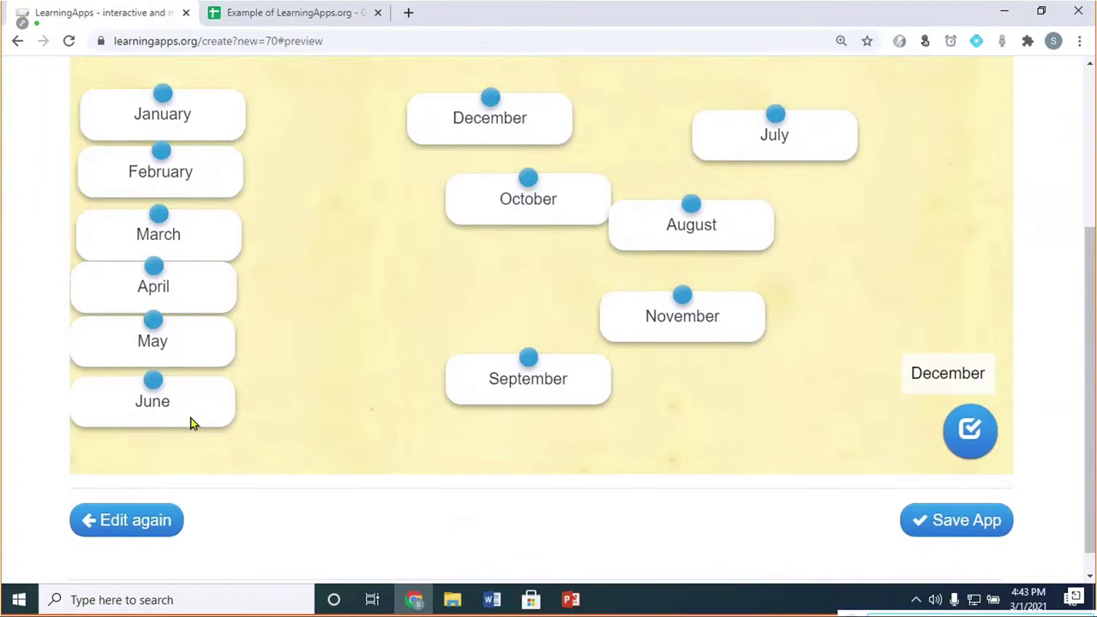
{"action": "left_click_drag", "start_coordinate": [517, 126], "coordinate": [181, 481]}
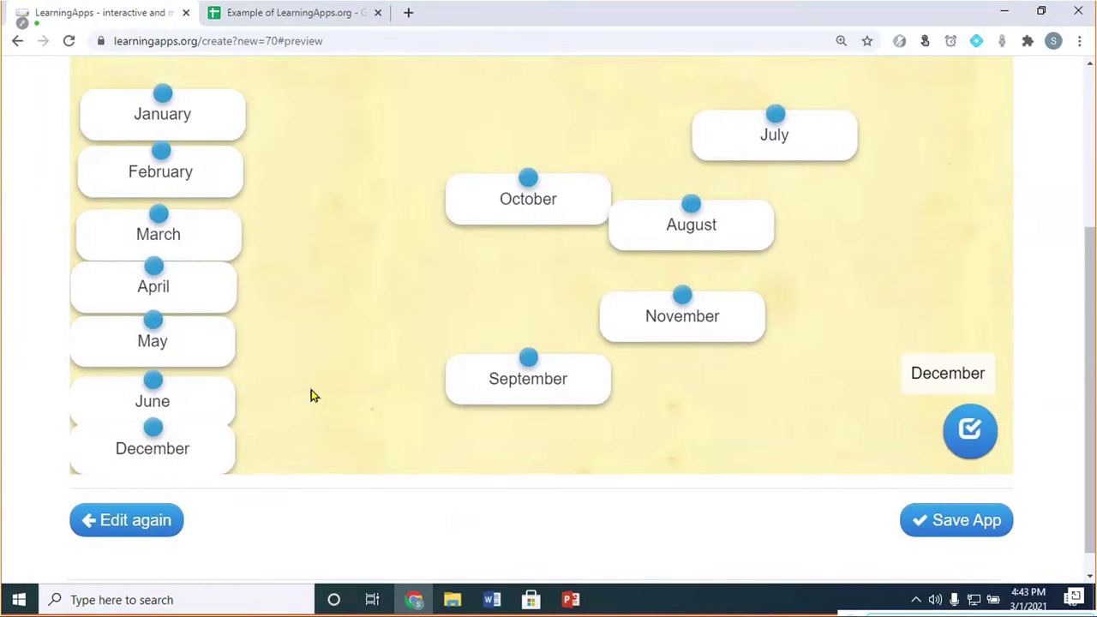
{"action": "scroll", "coordinate": [317, 390], "scroll_direction": "down", "scroll_amount": 1}
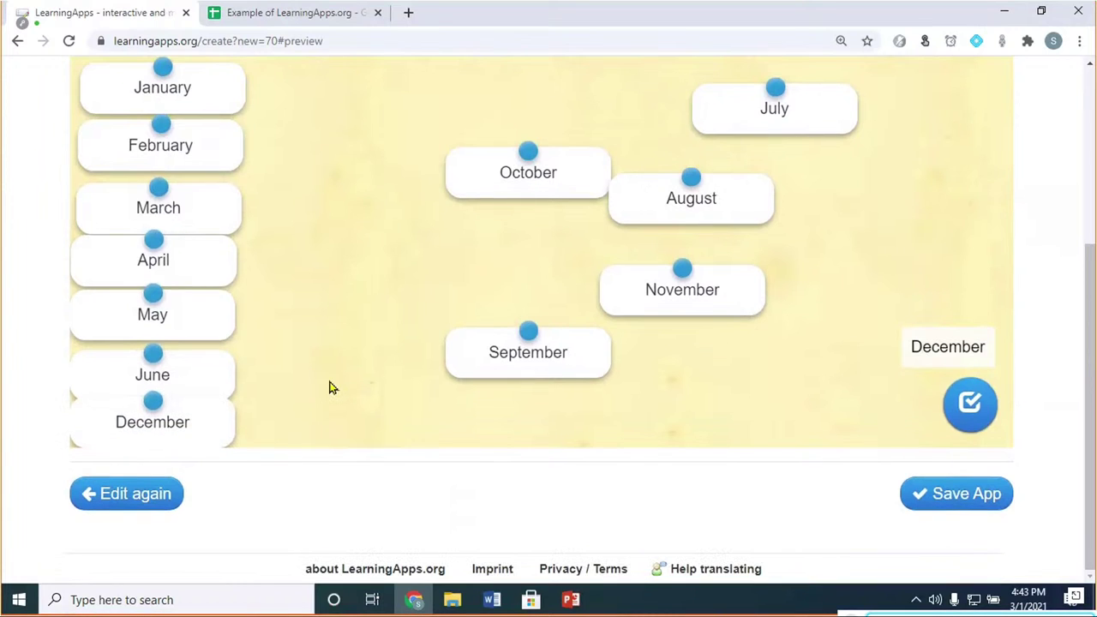
- Check the card order in the preview, then save the months-ordering app
{"action": "left_click", "coordinate": [972, 410]}
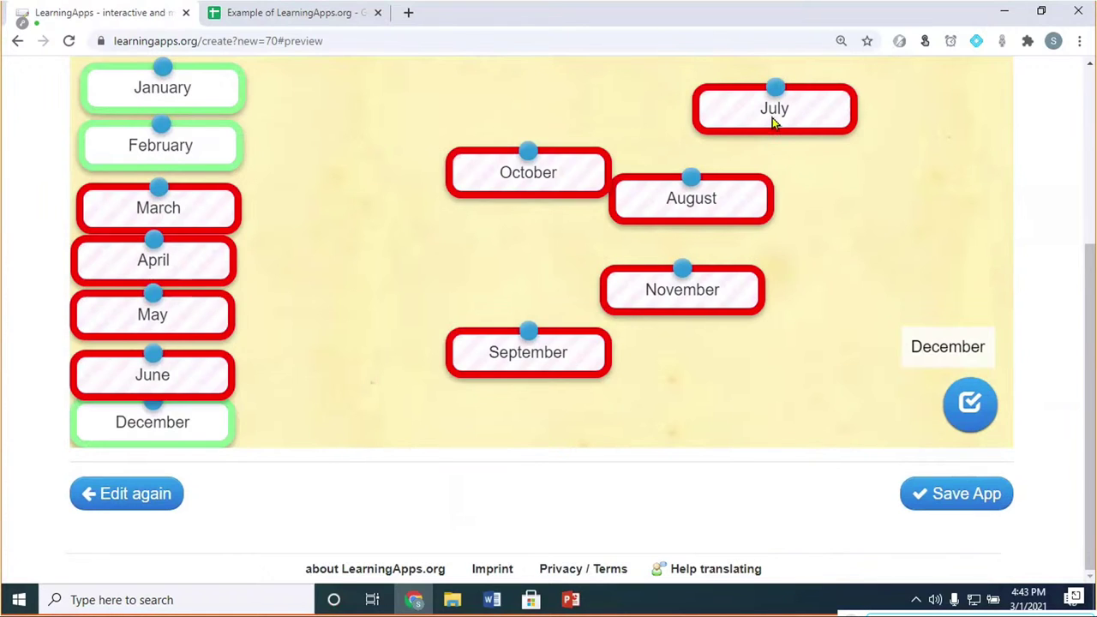
{"action": "scroll", "coordinate": [249, 282], "scroll_direction": "up", "scroll_amount": 2}
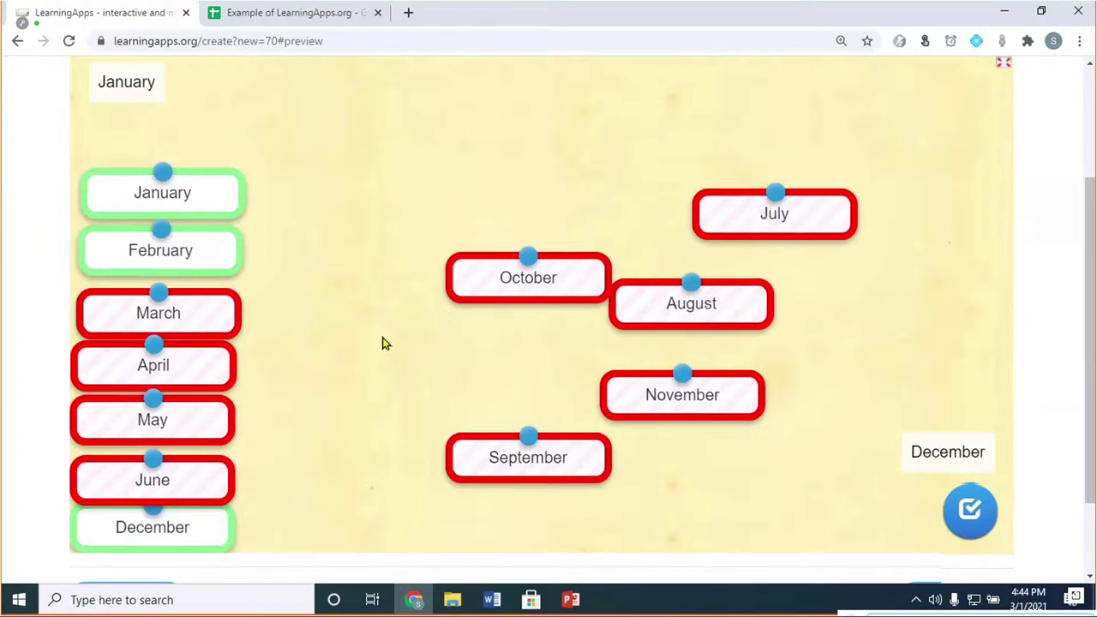
{"action": "scroll", "coordinate": [214, 485], "scroll_direction": "down", "scroll_amount": 2}
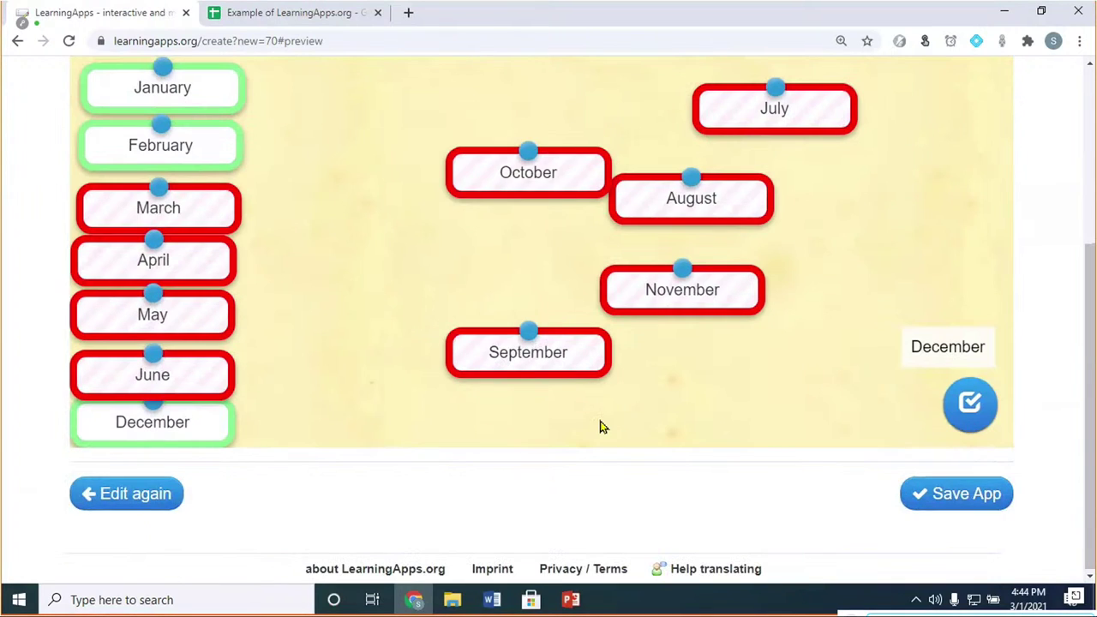
{"action": "scroll", "coordinate": [600, 426], "scroll_direction": "up", "scroll_amount": 2}
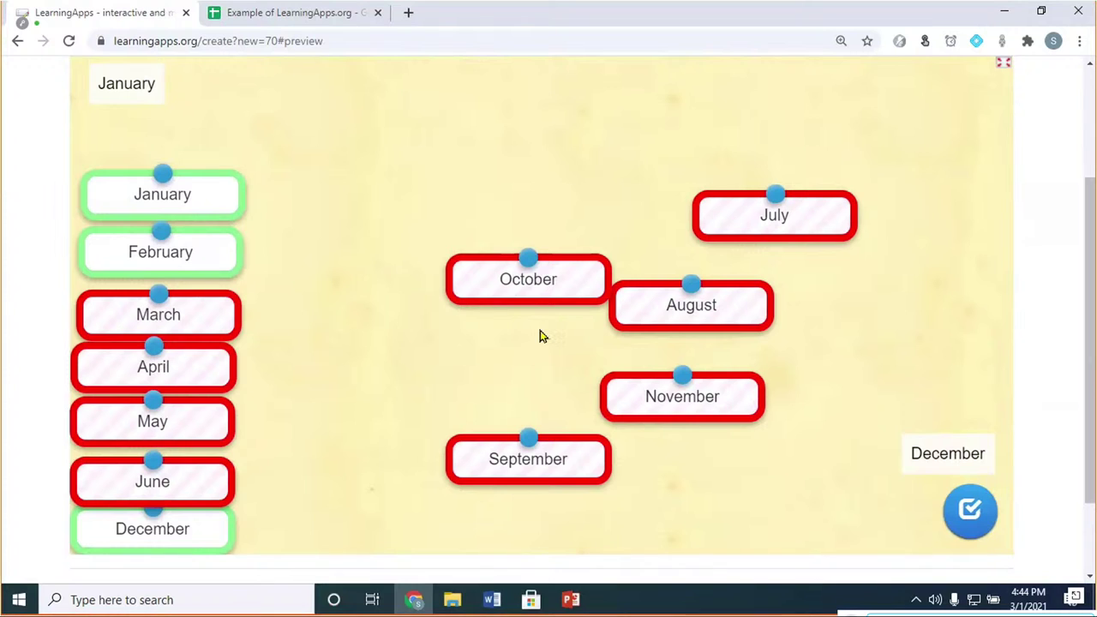
{"action": "scroll", "coordinate": [403, 351], "scroll_direction": "down", "scroll_amount": 1}
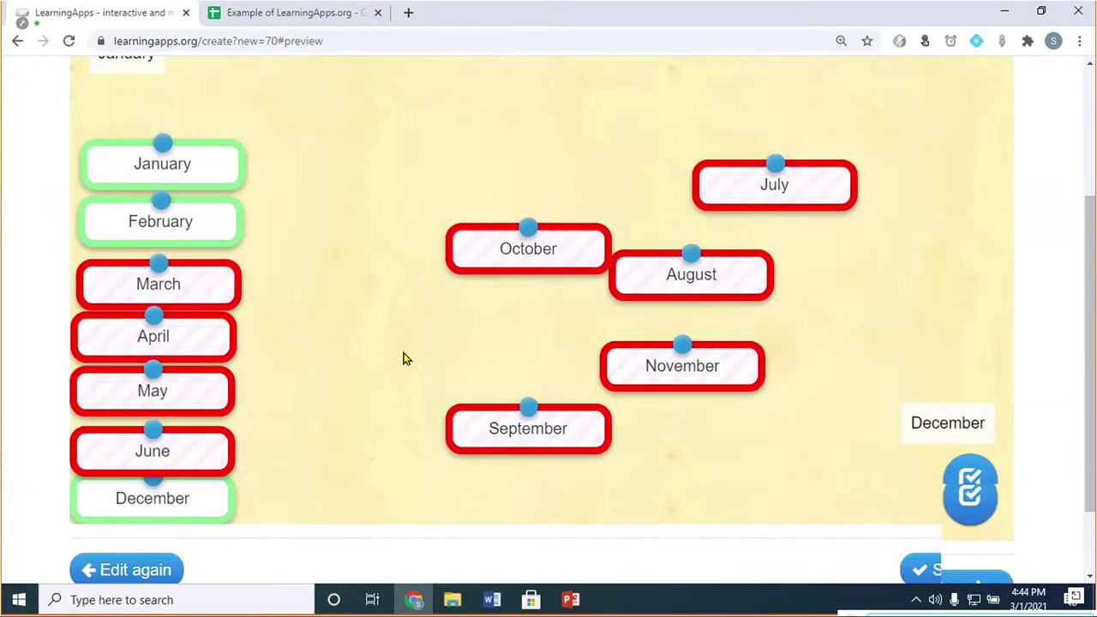
{"action": "scroll", "coordinate": [896, 500], "scroll_direction": "down", "scroll_amount": 2}
{"action": "left_click", "coordinate": [900, 497]}
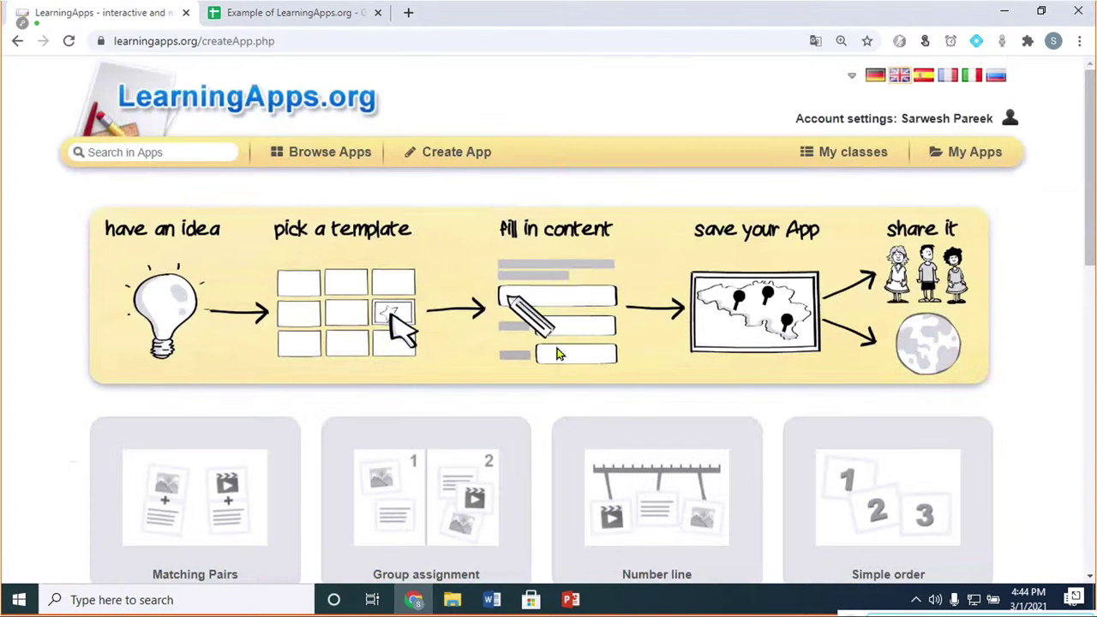
- Create a new Freetext input app and select its Untitled placeholder title
{"action": "scroll", "coordinate": [370, 373], "scroll_direction": "down", "scroll_amount": 3}
{"action": "scroll", "coordinate": [370, 373], "scroll_direction": "down", "scroll_amount": 2}
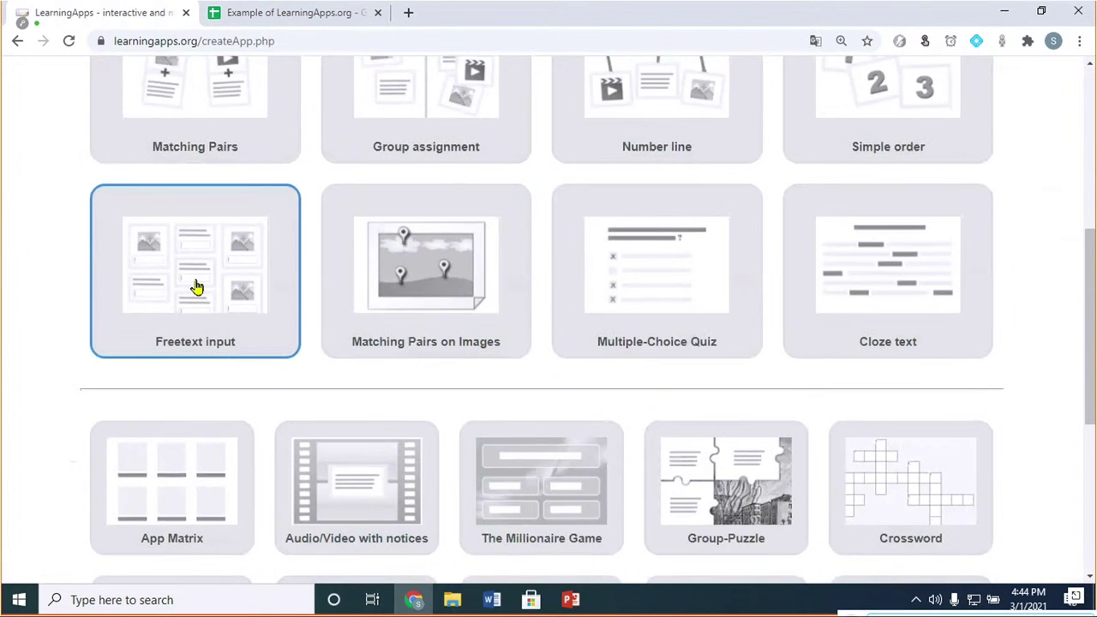
{"action": "left_click", "coordinate": [197, 285]}
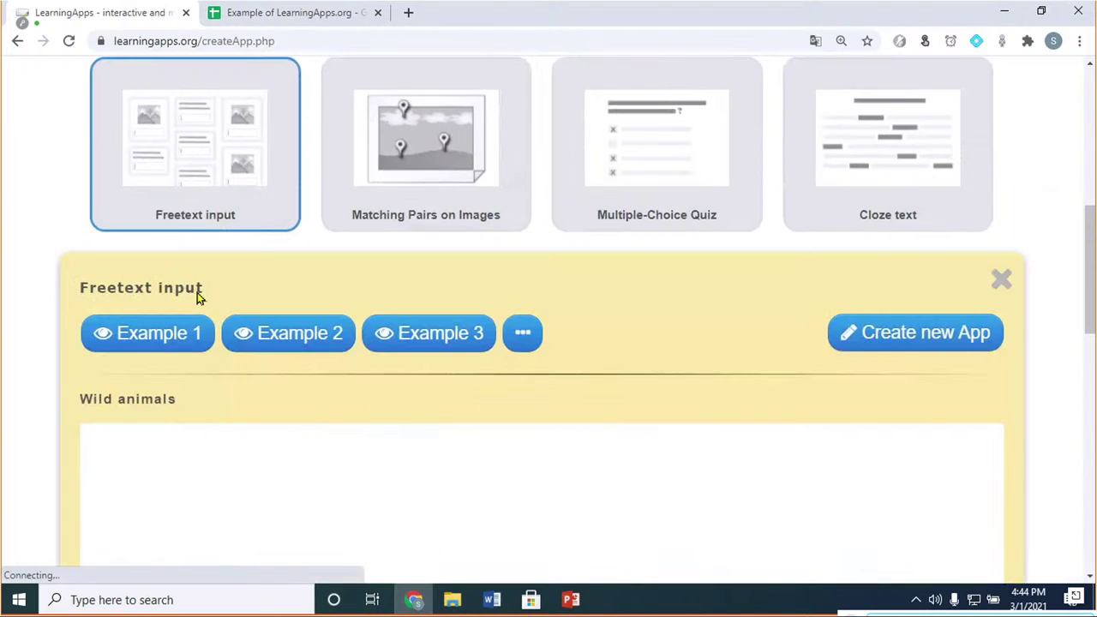
{"action": "left_click", "coordinate": [480, 346]}
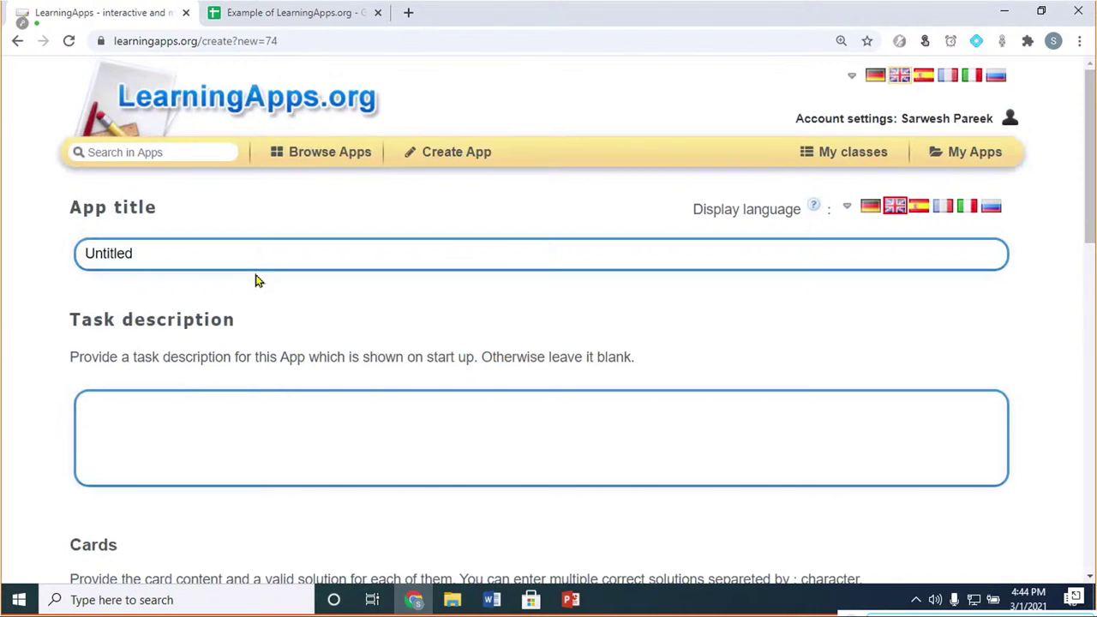
{"action": "left_click_drag", "start_coordinate": [255, 257], "coordinate": [51, 253]}
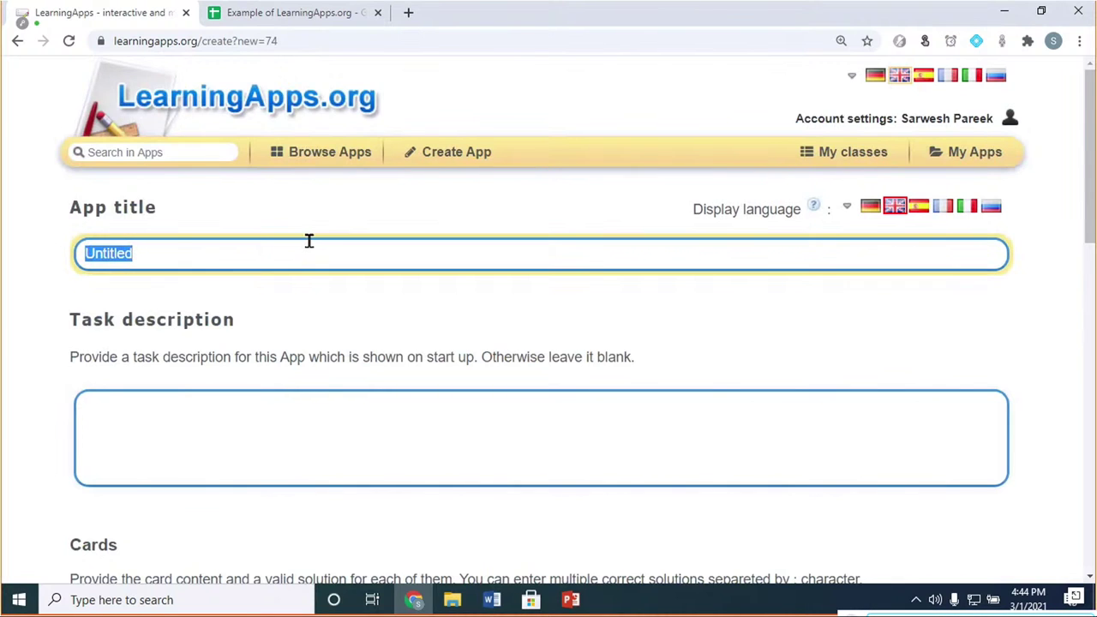
- Copy 'Name the Famous Personalities' from cell C56 of the example spreadsheet
{"action": "left_click", "coordinate": [291, 12]}
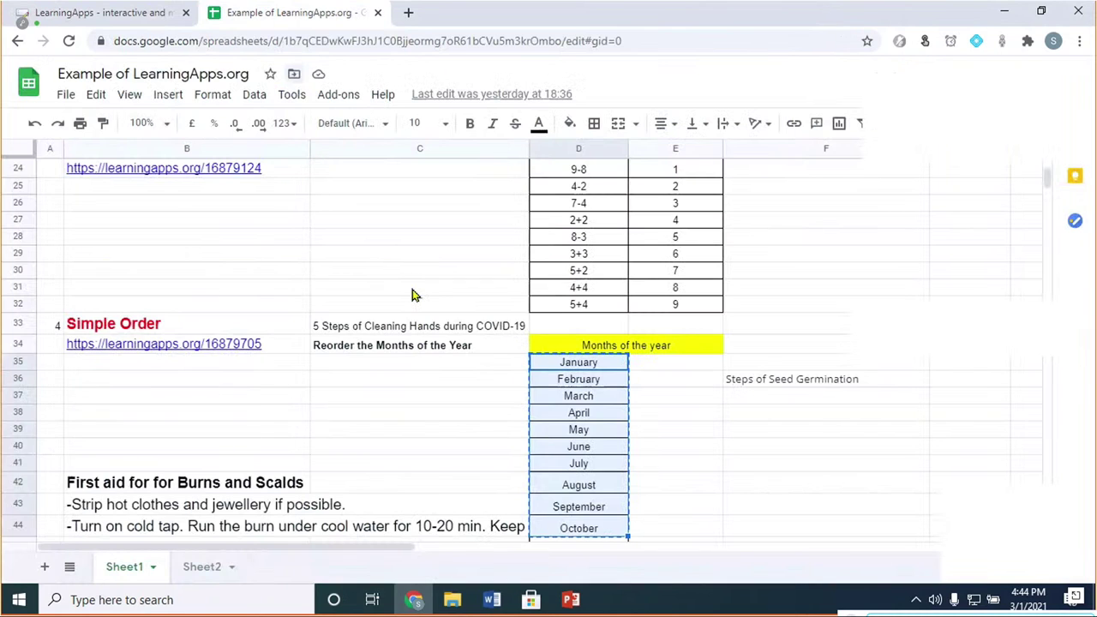
{"action": "scroll", "coordinate": [377, 334], "scroll_direction": "down", "scroll_amount": 2}
{"action": "scroll", "coordinate": [377, 334], "scroll_direction": "up", "scroll_amount": 1}
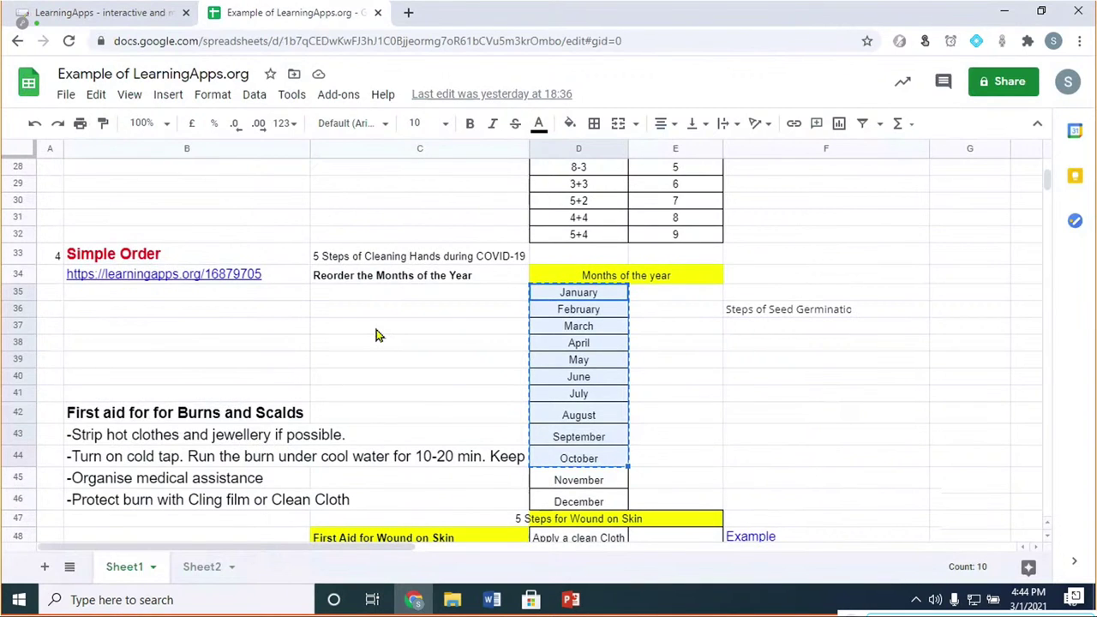
{"action": "scroll", "coordinate": [377, 334], "scroll_direction": "down", "scroll_amount": 3}
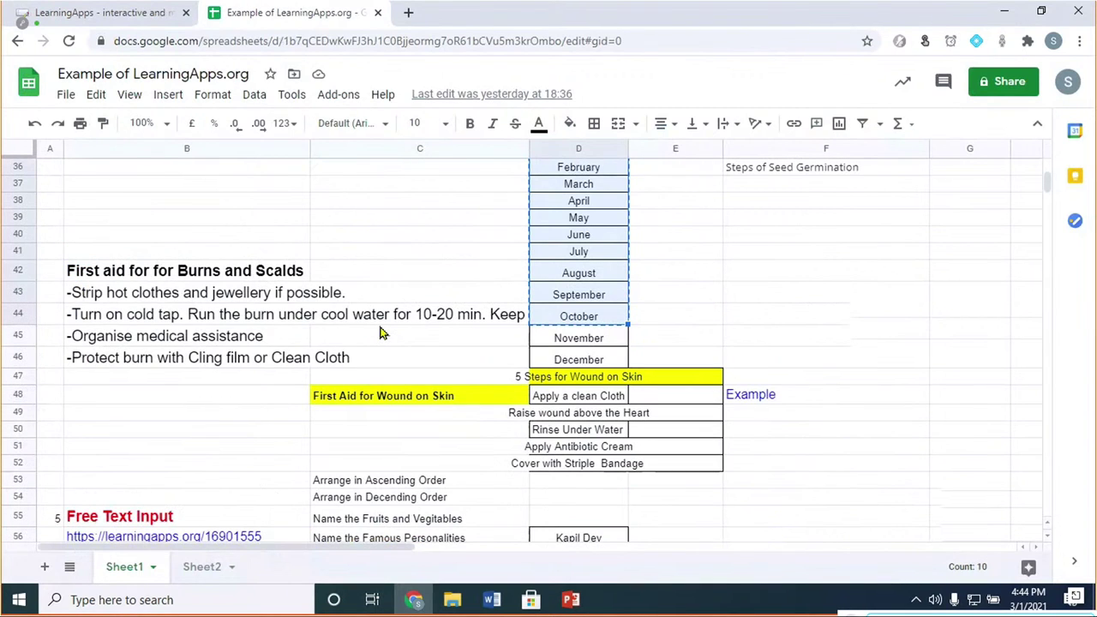
{"action": "scroll", "coordinate": [382, 333], "scroll_direction": "down", "scroll_amount": 3}
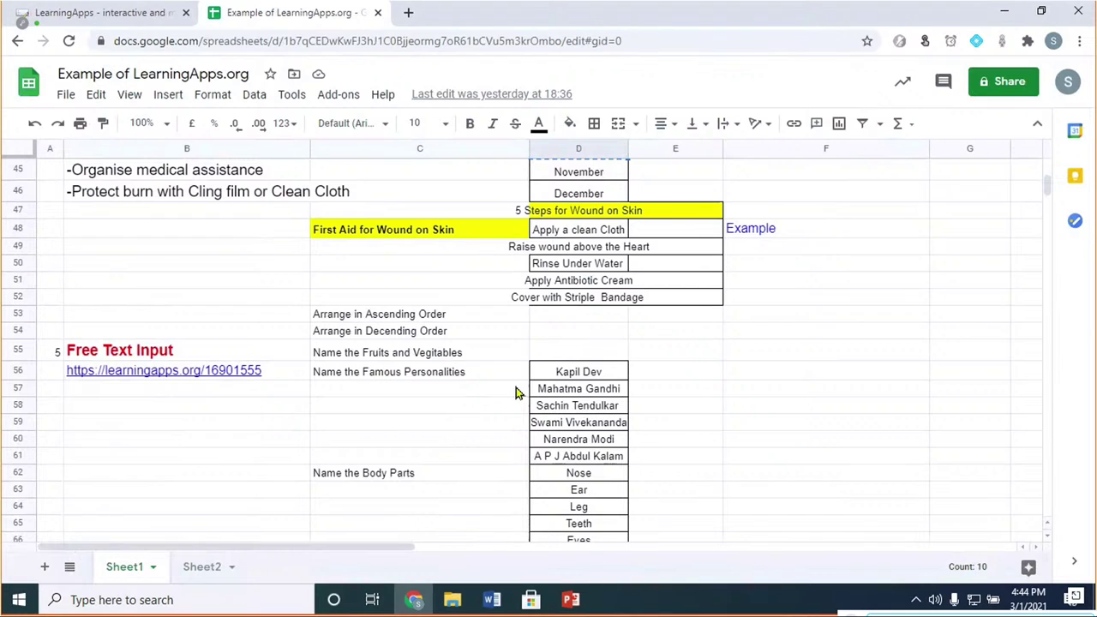
{"action": "left_click", "coordinate": [307, 374]}
{"action": "left_click", "coordinate": [340, 378]}
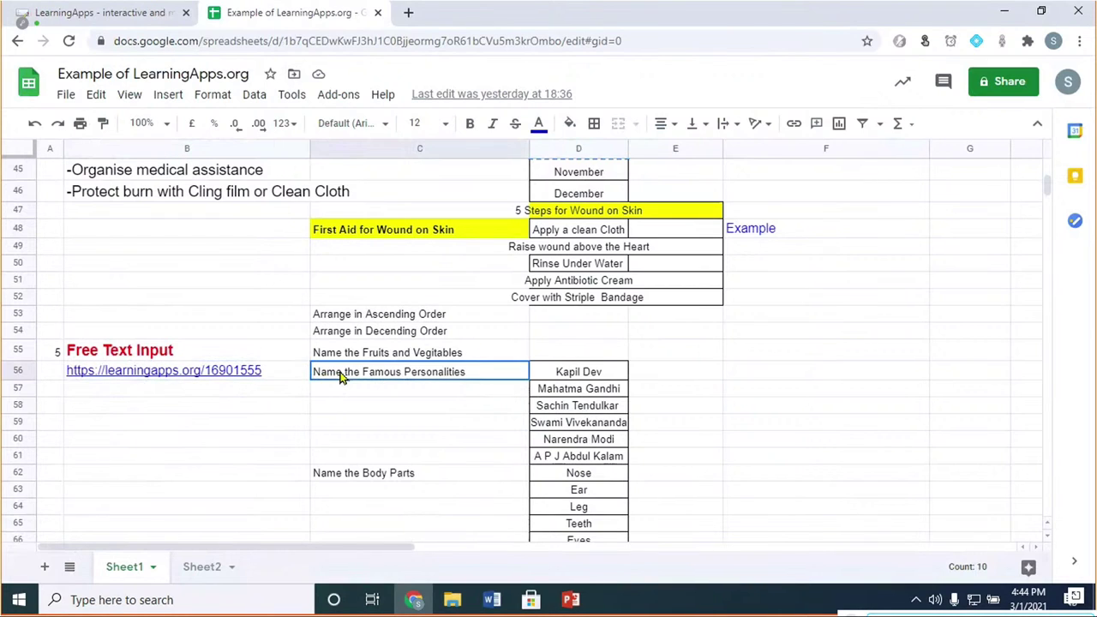
{"action": "key", "text": "ctrl+c"}
- Paste 'Name the Famous Personalities' as the Freetext input app's title
{"action": "left_click", "coordinate": [103, 12]}
{"action": "left_click", "coordinate": [180, 252]}
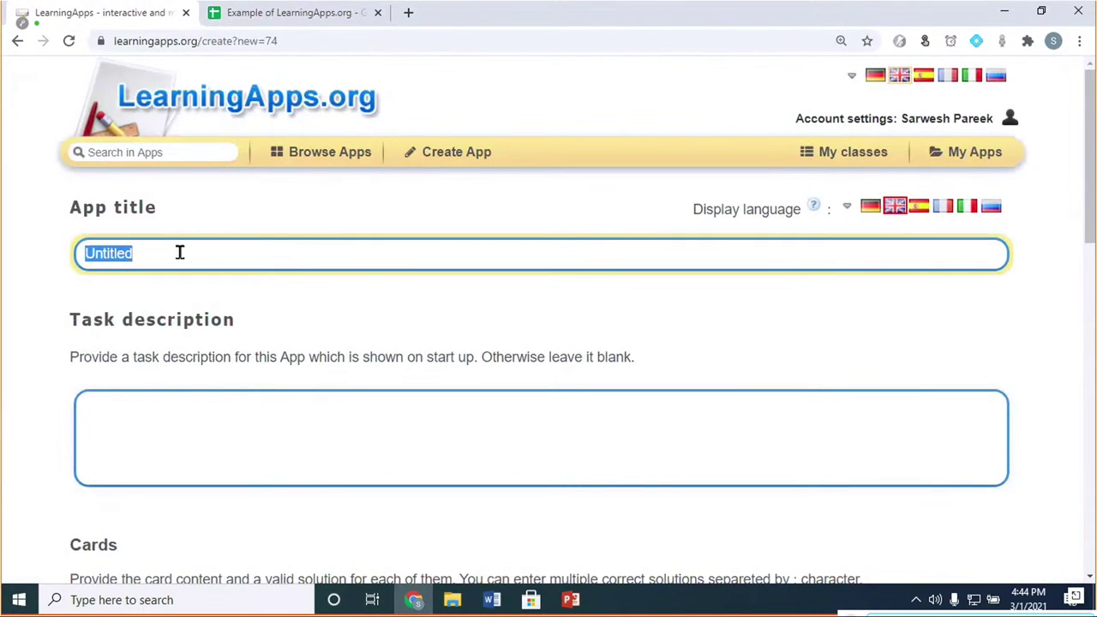
{"action": "key", "text": "ctrl+v"}
{"action": "left_click", "coordinate": [206, 414]}
{"action": "scroll", "coordinate": [206, 415], "scroll_direction": "down", "scroll_amount": 1}
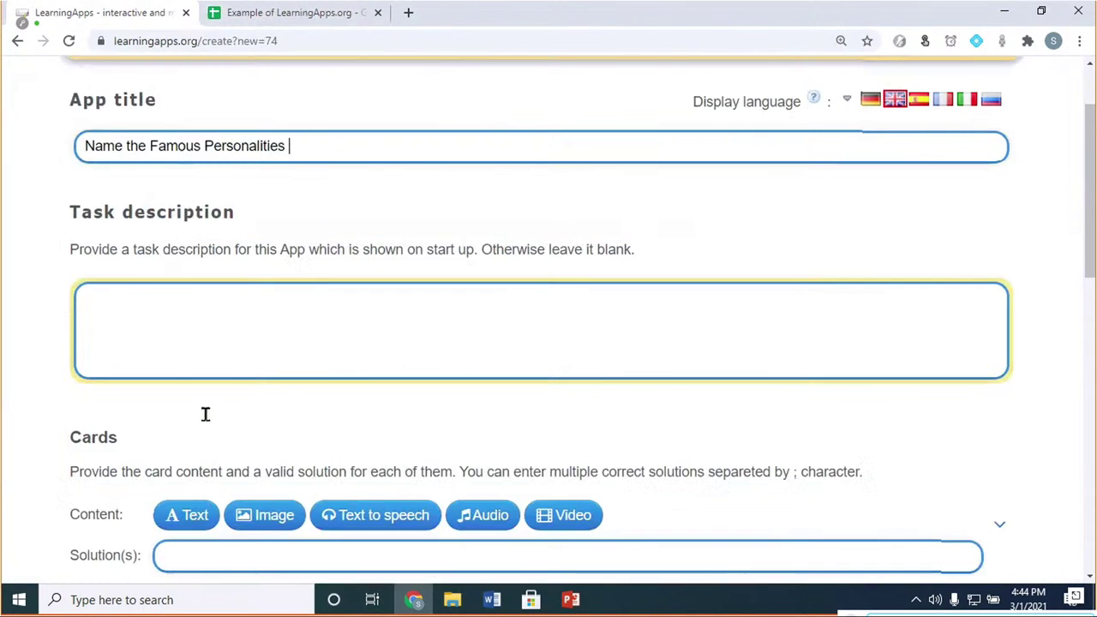
{"action": "scroll", "coordinate": [205, 414], "scroll_direction": "down", "scroll_amount": 1}
{"action": "scroll", "coordinate": [199, 395], "scroll_direction": "down", "scroll_amount": 1}
- Give the first card the 'download' portrait photo and type the person's name as its solution
{"action": "left_click", "coordinate": [198, 392]}
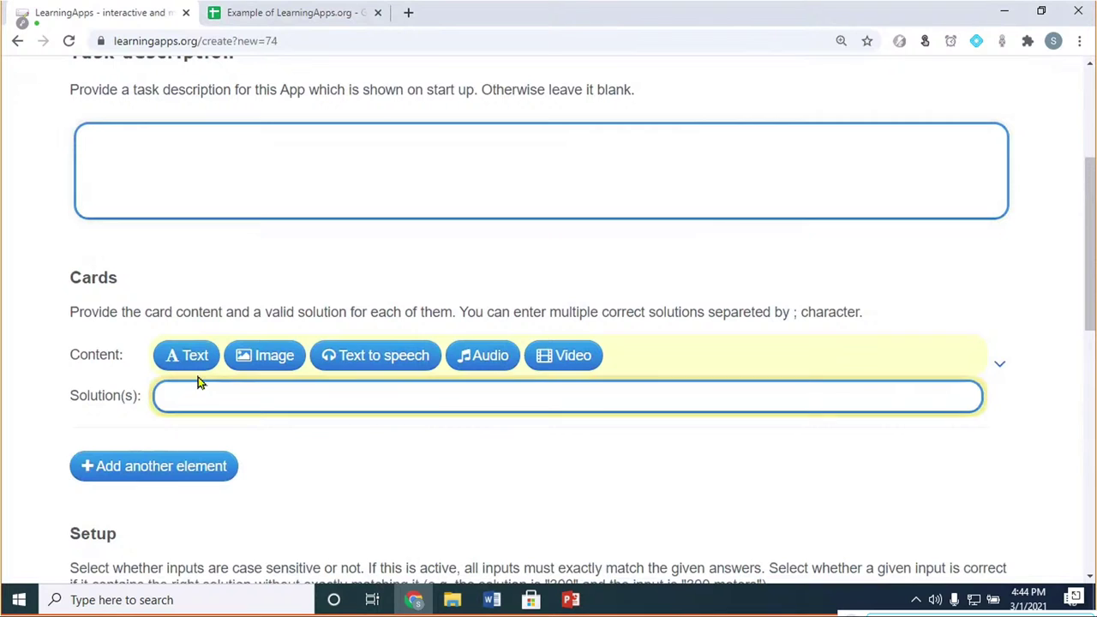
{"action": "left_click", "coordinate": [268, 364]}
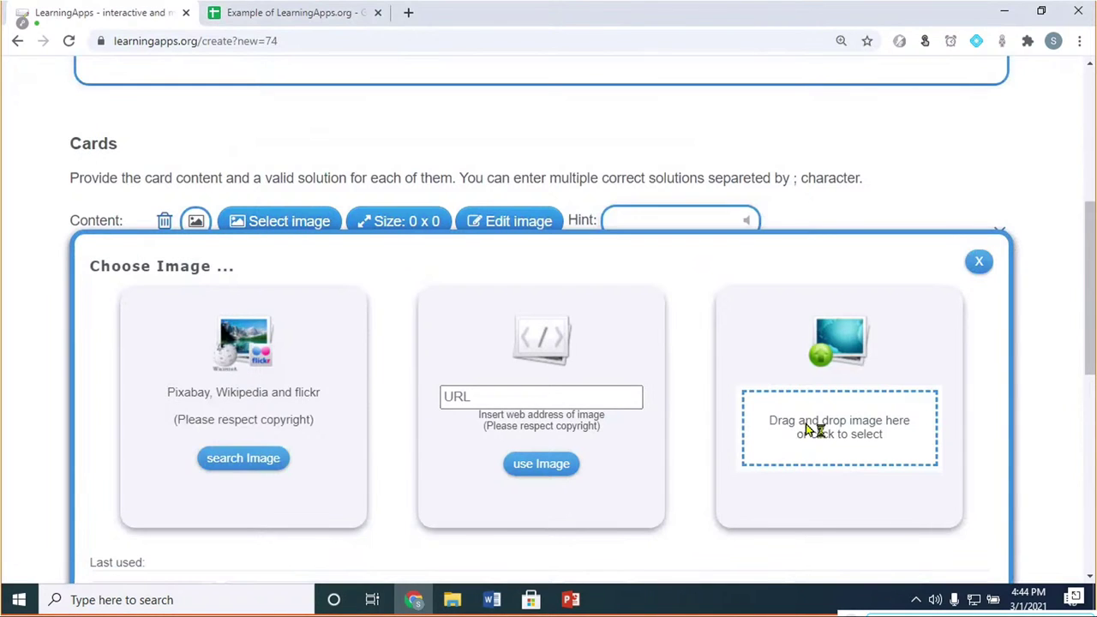
{"action": "left_click", "coordinate": [810, 428]}
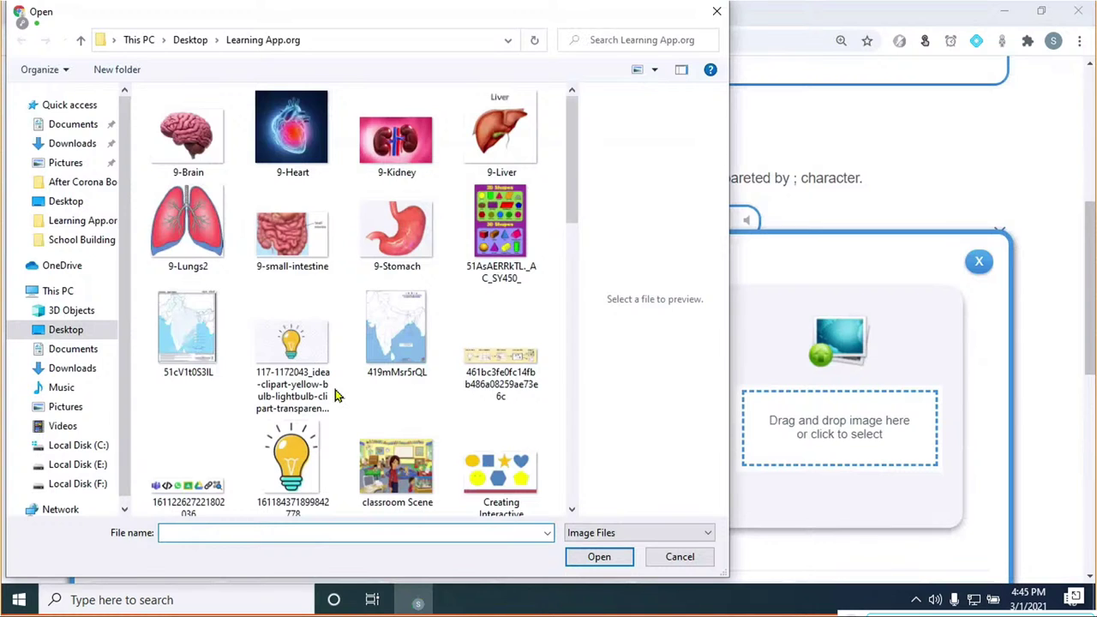
{"action": "scroll", "coordinate": [375, 384], "scroll_direction": "down", "scroll_amount": 5}
{"action": "scroll", "coordinate": [374, 383], "scroll_direction": "up", "scroll_amount": 2}
{"action": "left_click", "coordinate": [397, 296]}
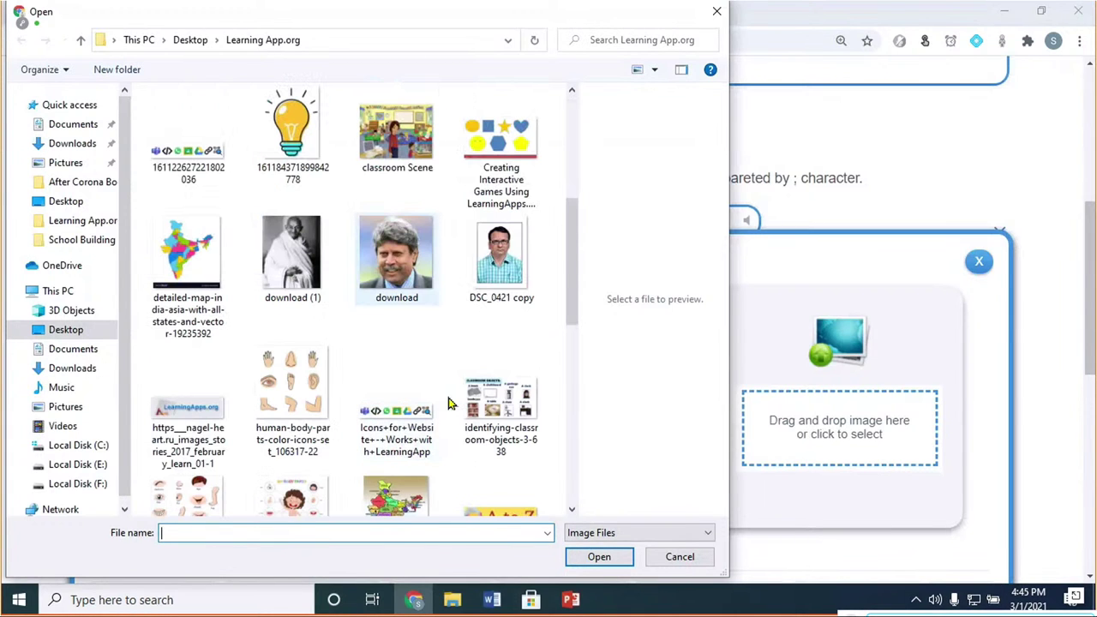
{"action": "left_click", "coordinate": [595, 557]}
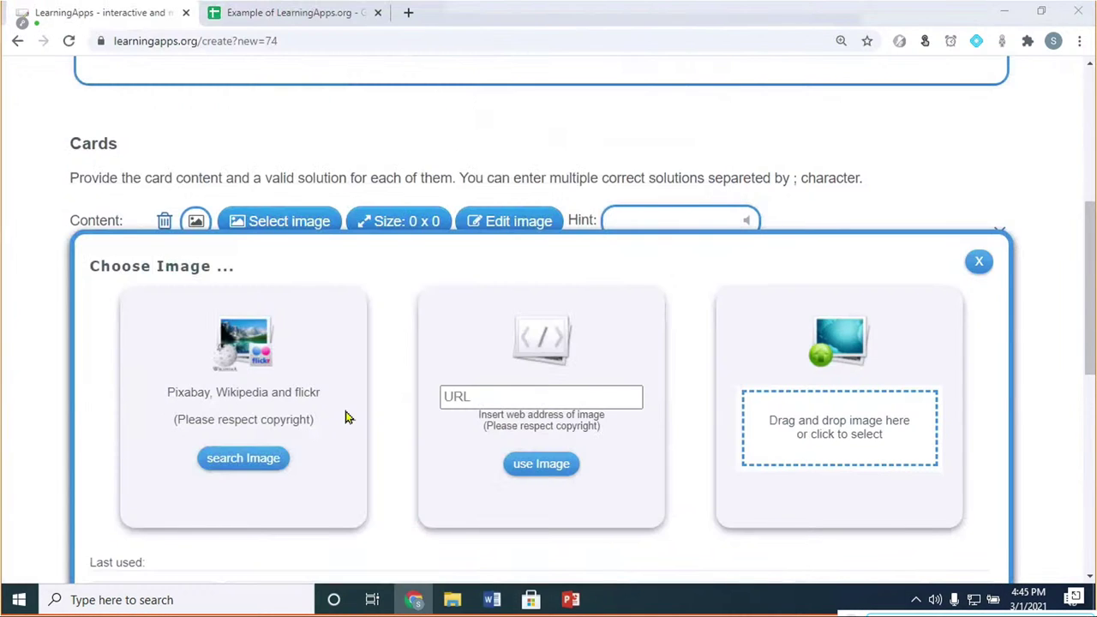
{"action": "scroll", "coordinate": [359, 417], "scroll_direction": "down", "scroll_amount": 1}
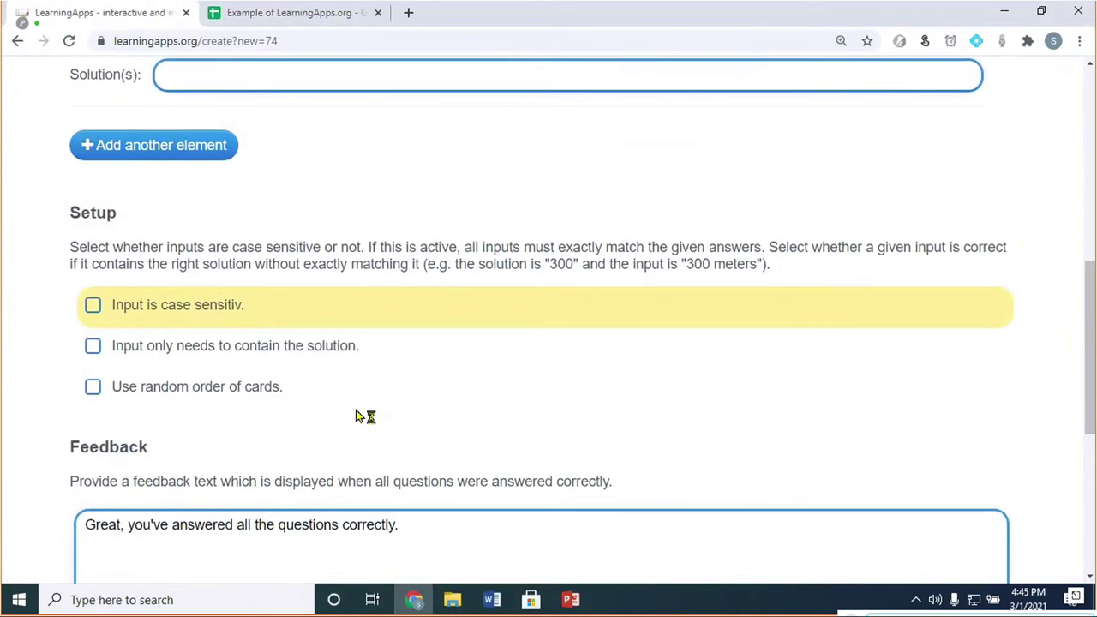
{"action": "scroll", "coordinate": [216, 335], "scroll_direction": "up", "scroll_amount": 2}
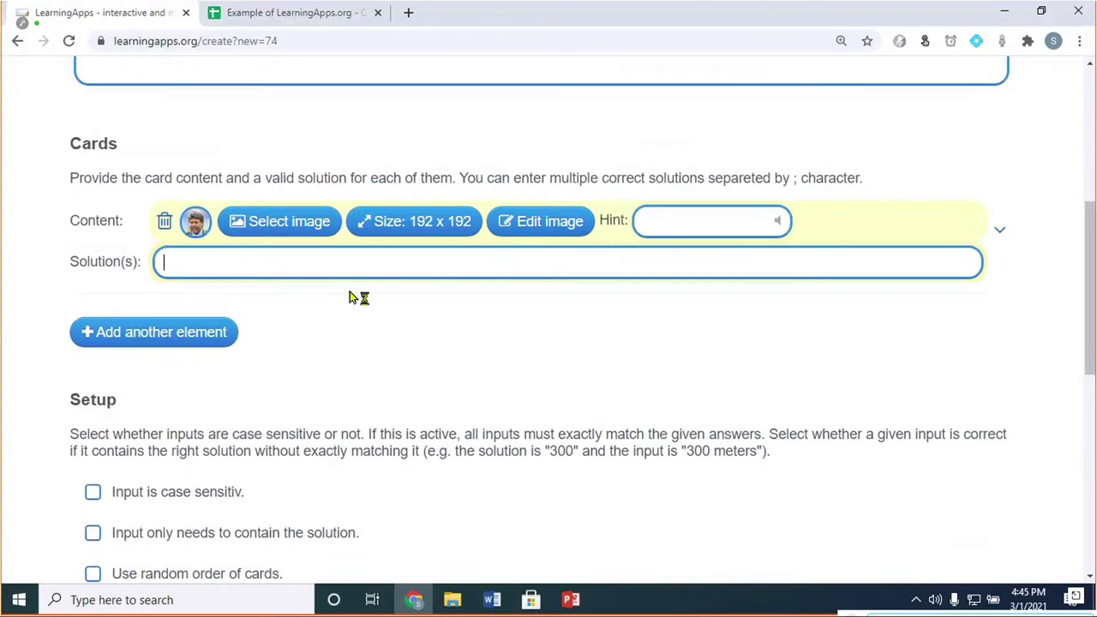
{"action": "type", "text": "Kapil Dev"}
- Add a second image card holding the portrait photo 'download (1)'
{"action": "left_click", "coordinate": [155, 332]}
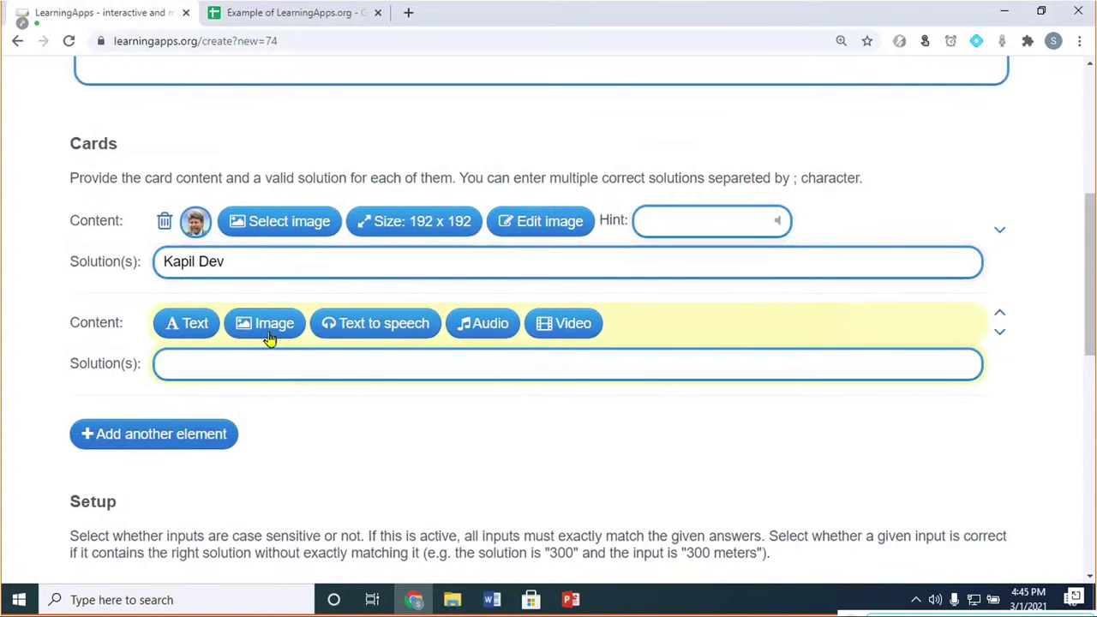
{"action": "left_click", "coordinate": [268, 335]}
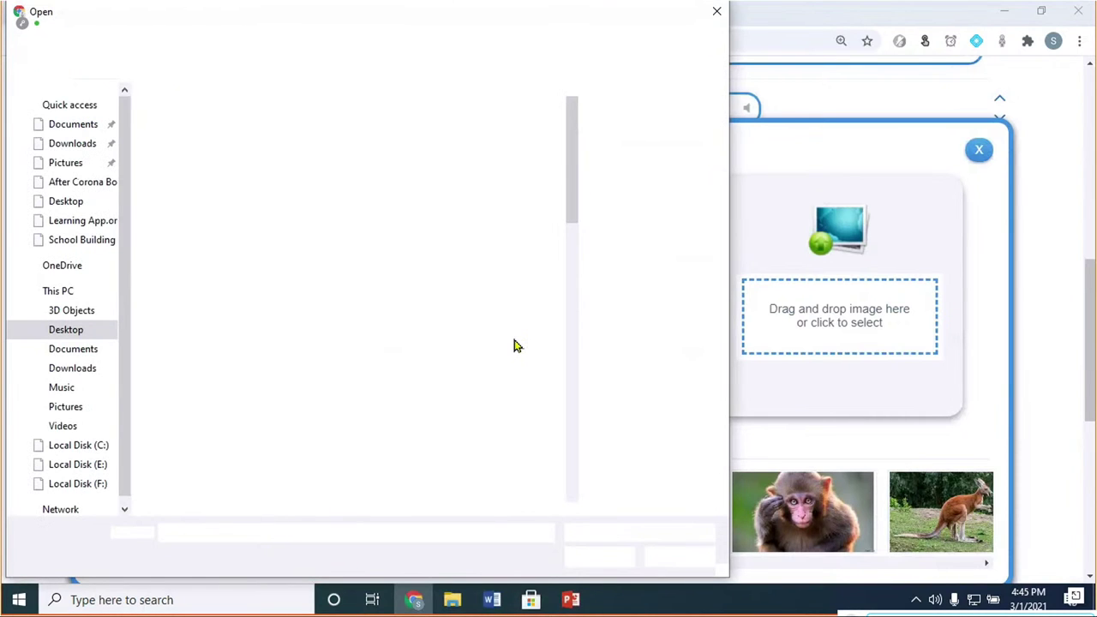
{"action": "scroll", "coordinate": [512, 358], "scroll_direction": "down", "scroll_amount": 5}
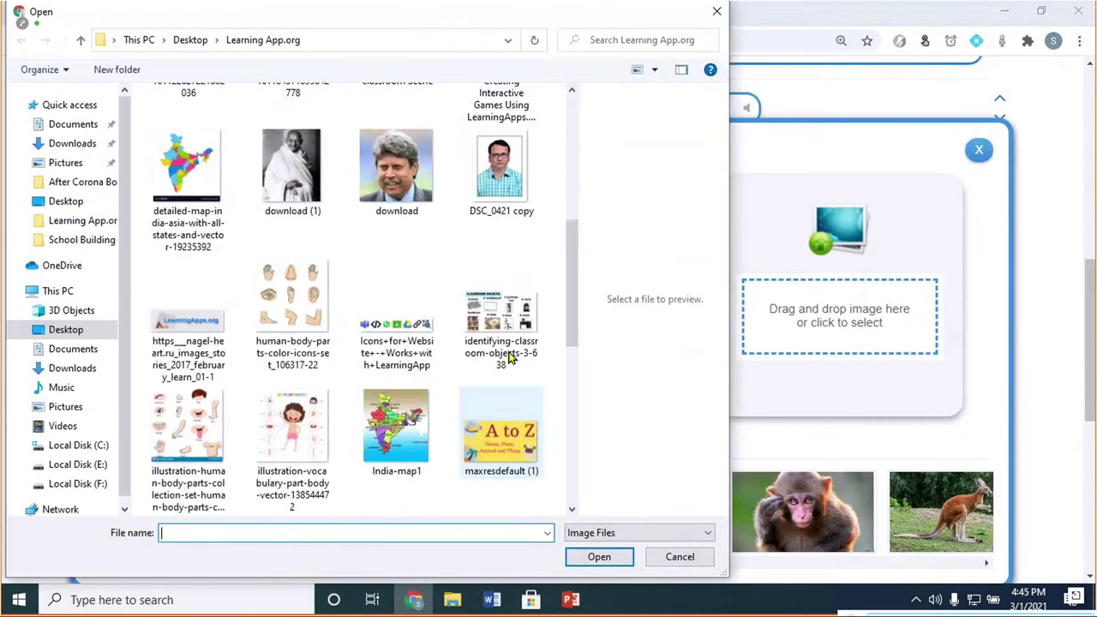
{"action": "left_click", "coordinate": [300, 184]}
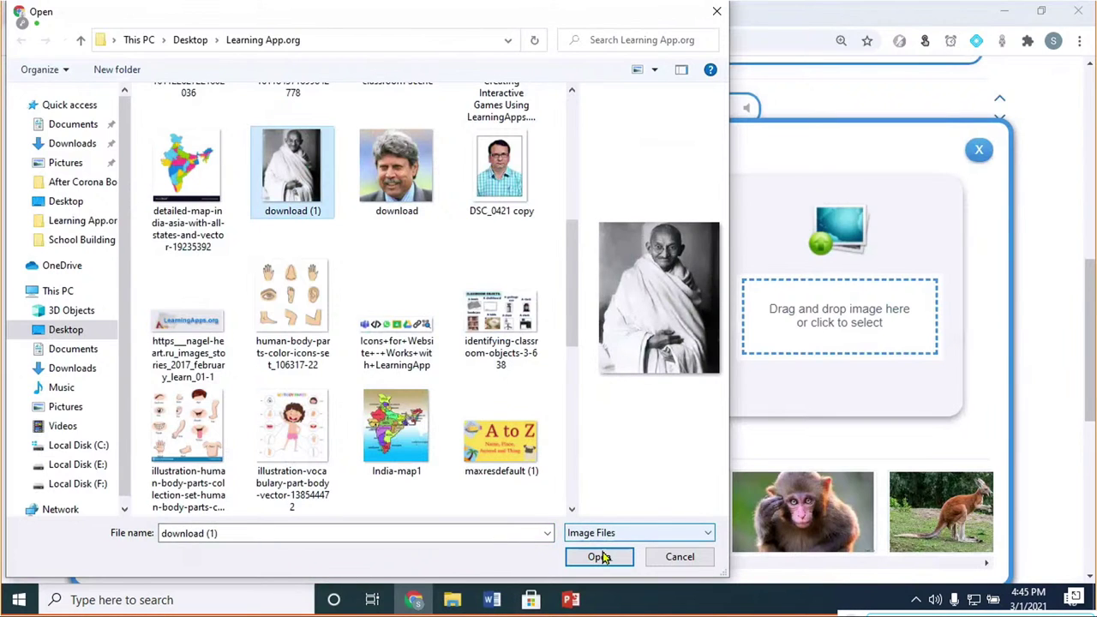
{"action": "left_click", "coordinate": [599, 557]}
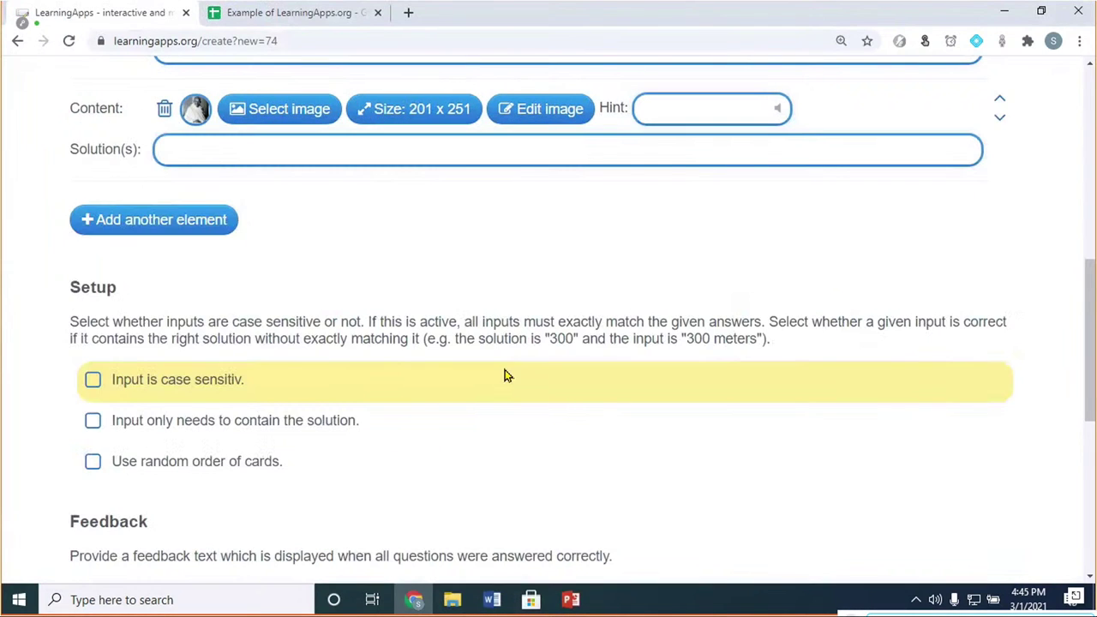
{"action": "scroll", "coordinate": [506, 376], "scroll_direction": "down", "scroll_amount": 2}
{"action": "scroll", "coordinate": [351, 392], "scroll_direction": "down", "scroll_amount": 3}
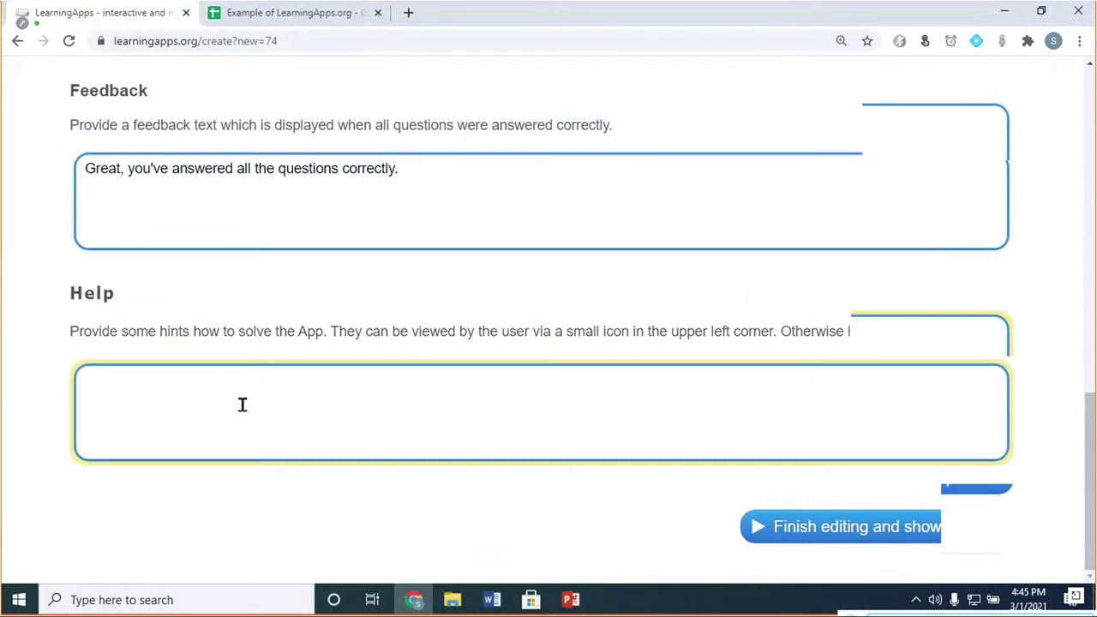
{"action": "scroll", "coordinate": [248, 405], "scroll_direction": "up", "scroll_amount": 6}
{"action": "scroll", "coordinate": [249, 403], "scroll_direction": "up", "scroll_amount": 2}
- Enter 'Mahatma Gandhi' as the second card's solution, keeping the default feedback text
{"action": "left_click", "coordinate": [206, 387]}
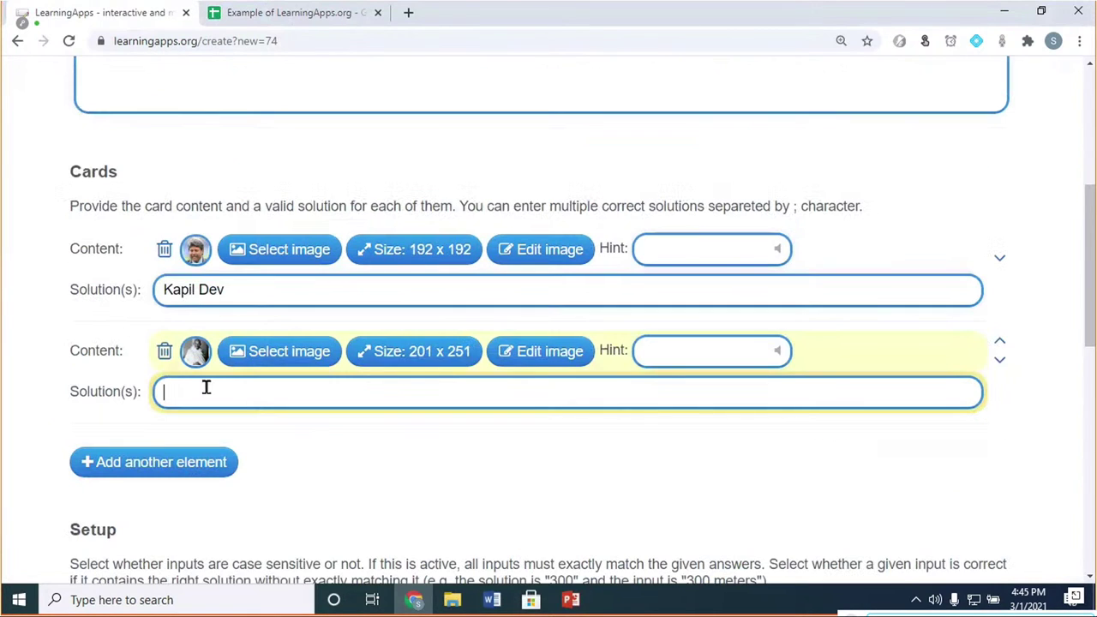
{"action": "type", "text": "M"}
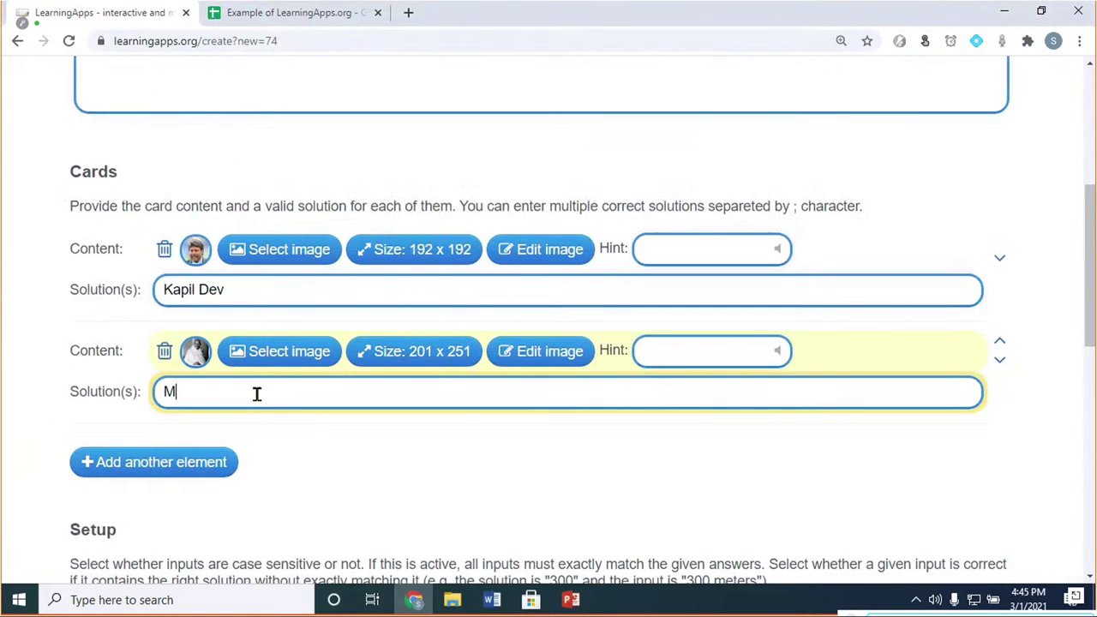
{"action": "type", "text": "ahatma Gandhi"}
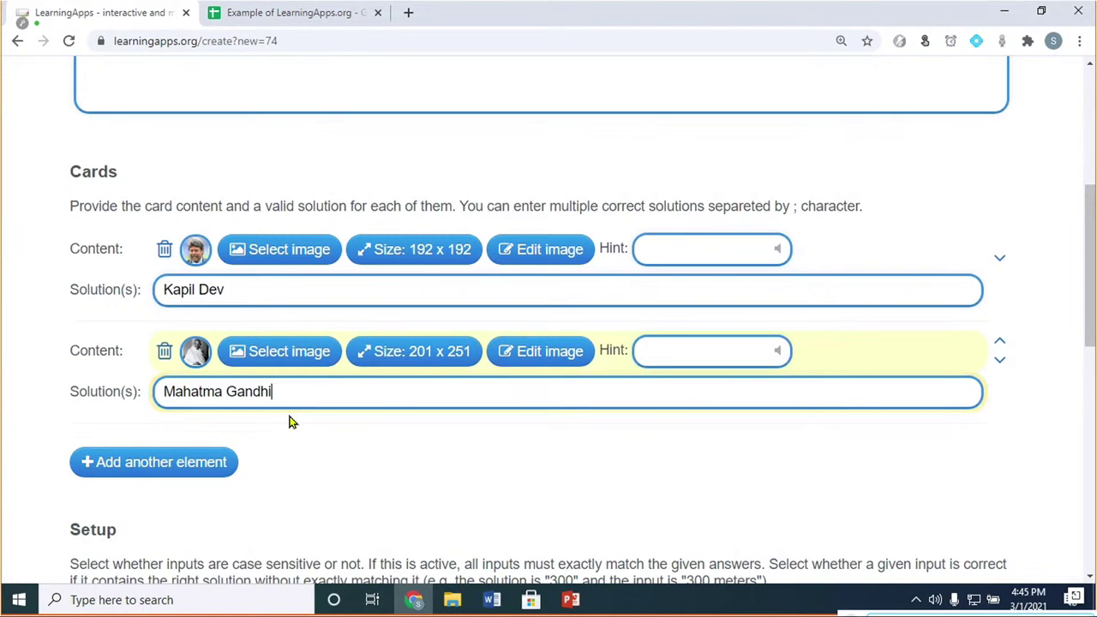
{"action": "scroll", "coordinate": [290, 422], "scroll_direction": "down", "scroll_amount": 1}
{"action": "scroll", "coordinate": [290, 422], "scroll_direction": "down", "scroll_amount": 4}
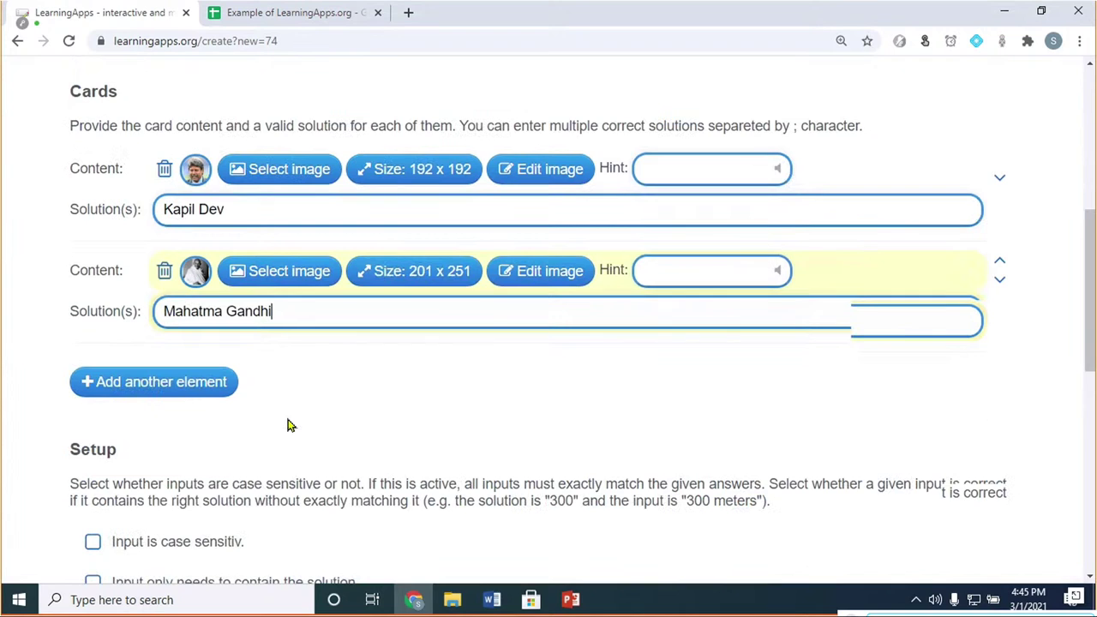
{"action": "scroll", "coordinate": [347, 300], "scroll_direction": "down", "scroll_amount": 1}
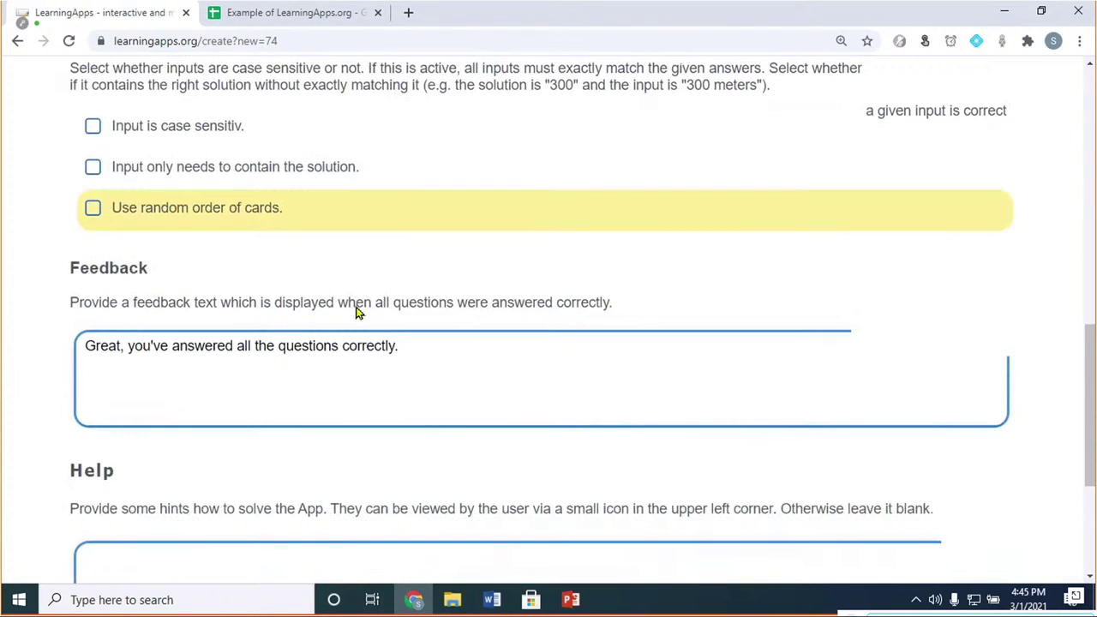
{"action": "scroll", "coordinate": [426, 323], "scroll_direction": "down", "scroll_amount": 1}
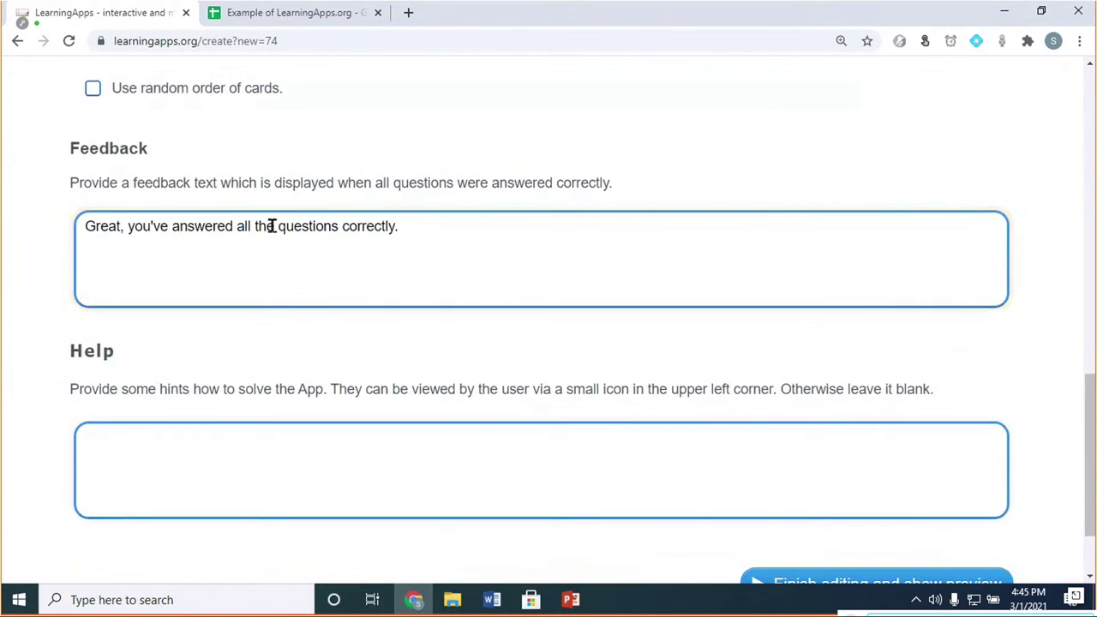
{"action": "scroll", "coordinate": [186, 277], "scroll_direction": "up", "scroll_amount": 1}
{"action": "scroll", "coordinate": [448, 346], "scroll_direction": "down", "scroll_amount": 2}
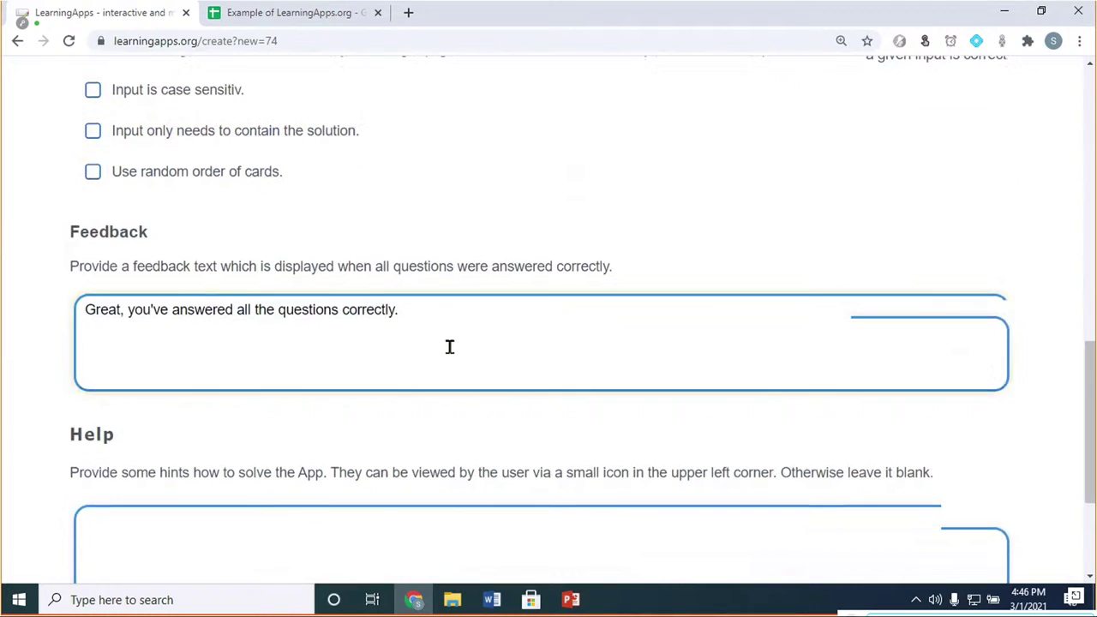
- Preview the app and answer 'Kapil Dev' and 'Gandhi Ji' on the two photo cards
{"action": "left_click", "coordinate": [836, 478]}
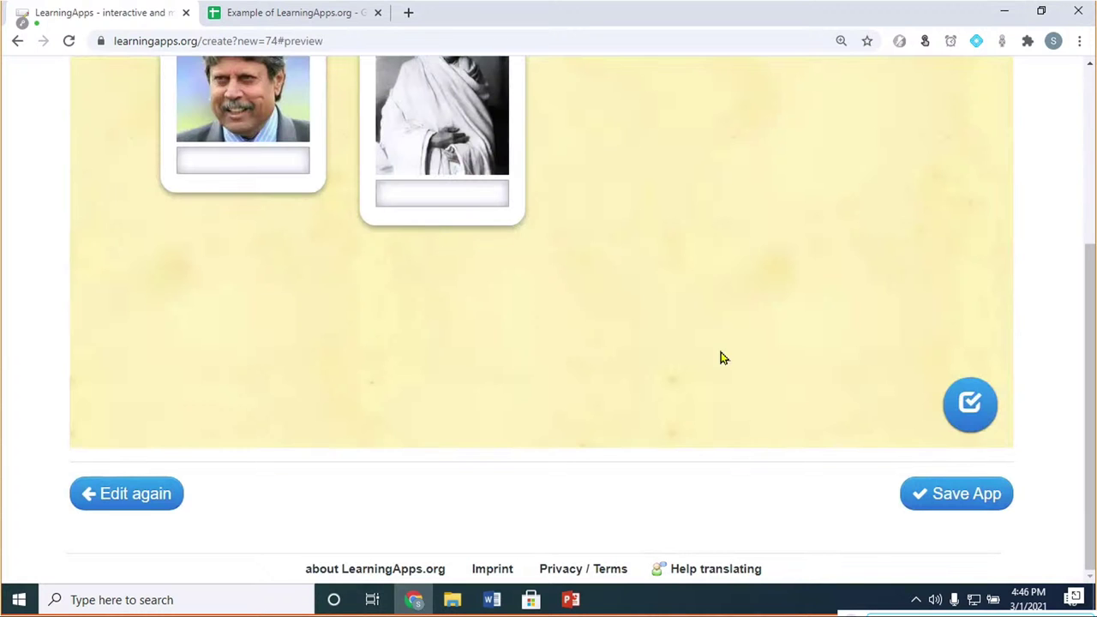
{"action": "scroll", "coordinate": [180, 288], "scroll_direction": "up", "scroll_amount": 1}
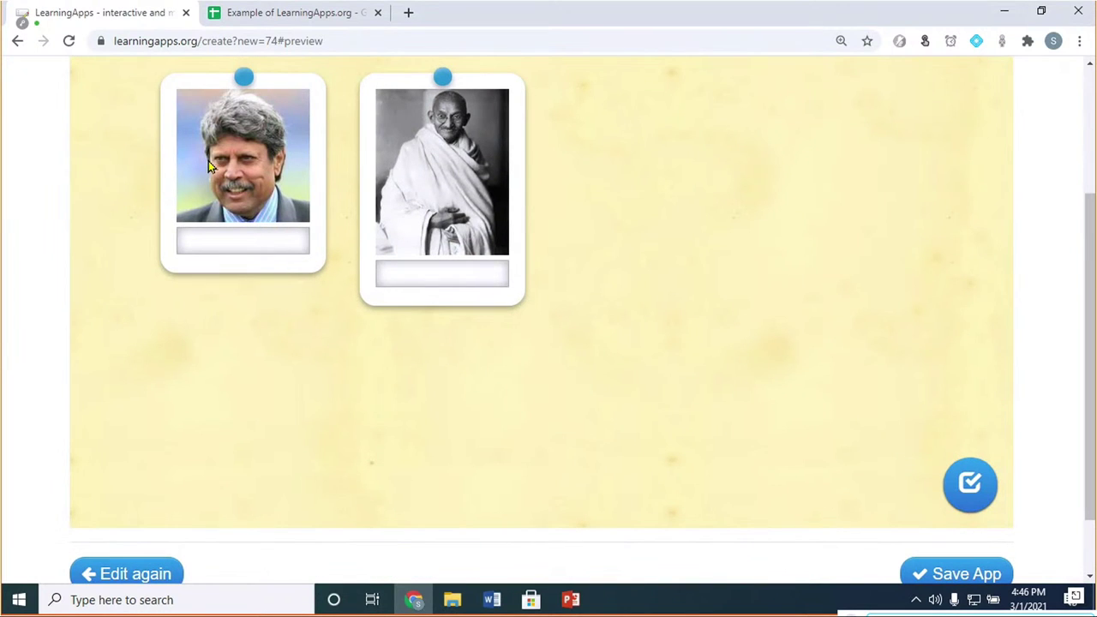
{"action": "left_click", "coordinate": [241, 244]}
{"action": "type", "text": "Kapil Dev"}
{"action": "type", "text": "Gandhi Ji"}
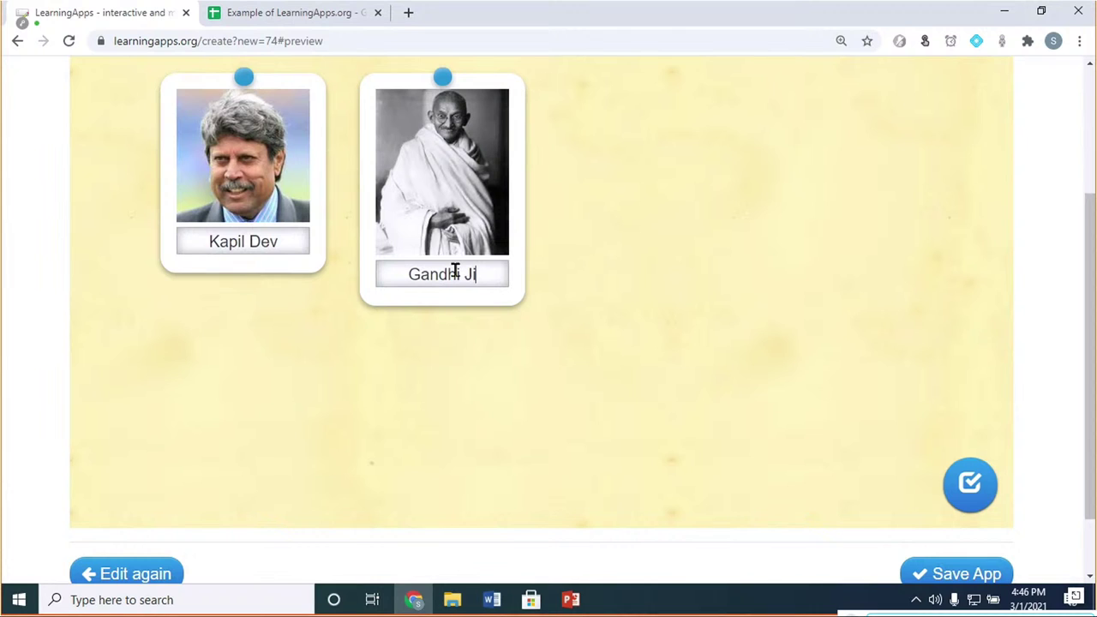
- Check the answers: Kapil Dev is marked correct and Gandhi Ji wrong
{"action": "scroll", "coordinate": [767, 457], "scroll_direction": "down", "scroll_amount": 1}
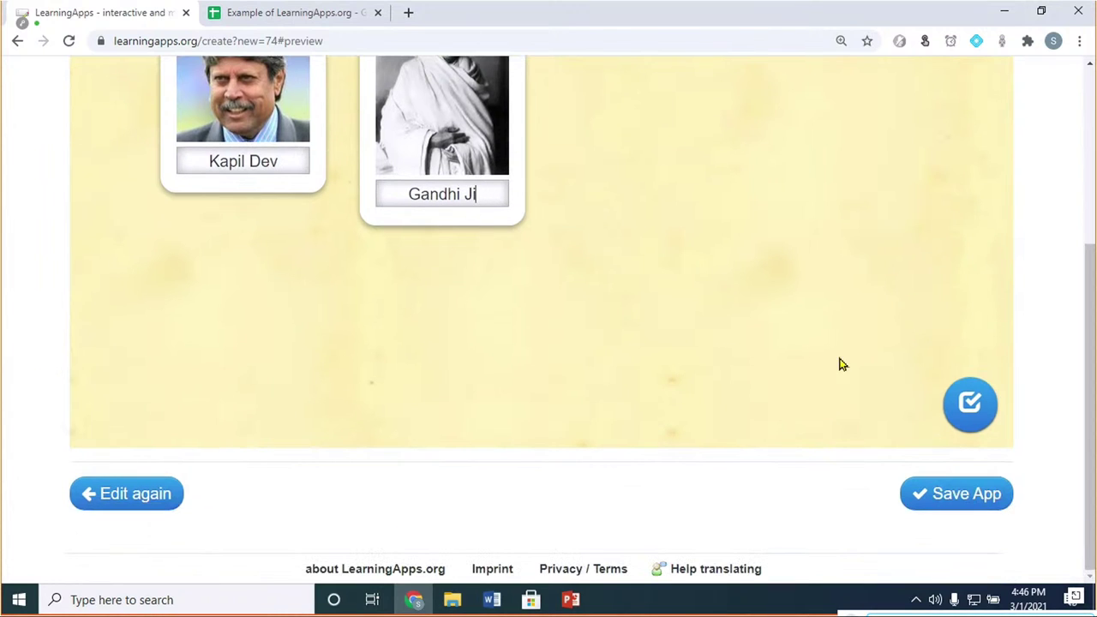
{"action": "left_click", "coordinate": [971, 413]}
{"action": "scroll", "coordinate": [418, 364], "scroll_direction": "up", "scroll_amount": 1}
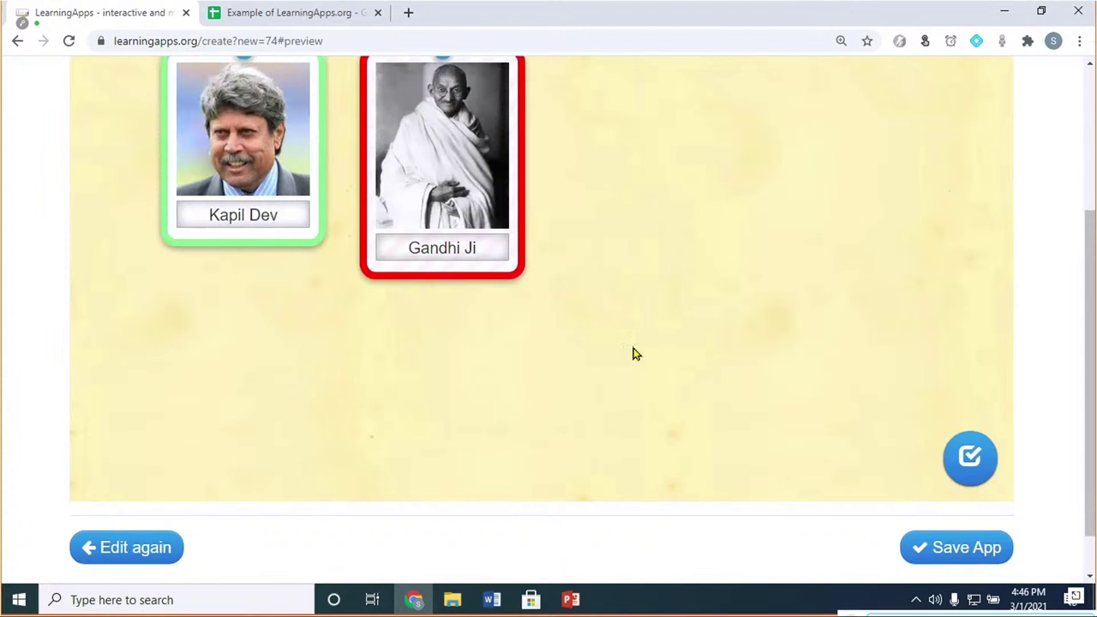
{"action": "scroll", "coordinate": [630, 355], "scroll_direction": "down", "scroll_amount": 1}
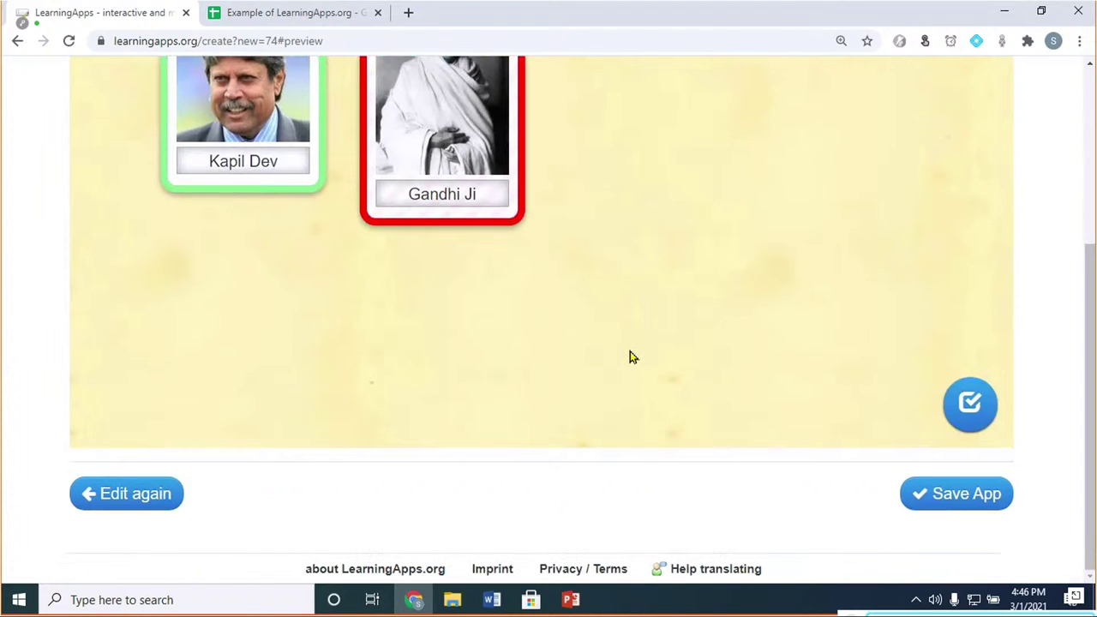
- Save the personalities app and start a new Matching Pairs on Images app
{"action": "left_click", "coordinate": [924, 496]}
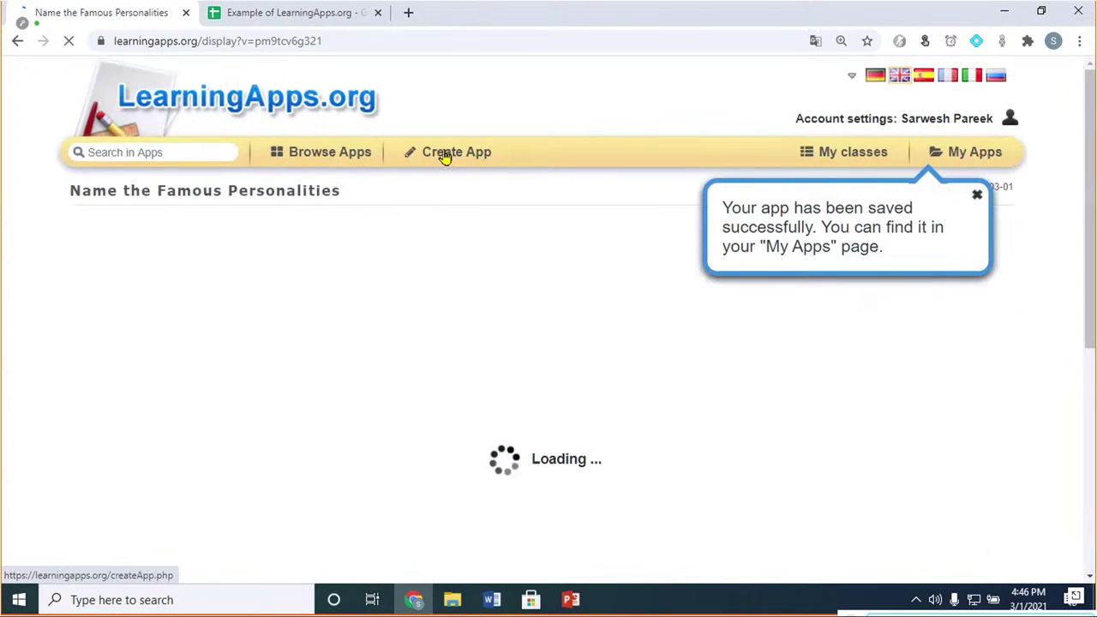
{"action": "left_click", "coordinate": [445, 155]}
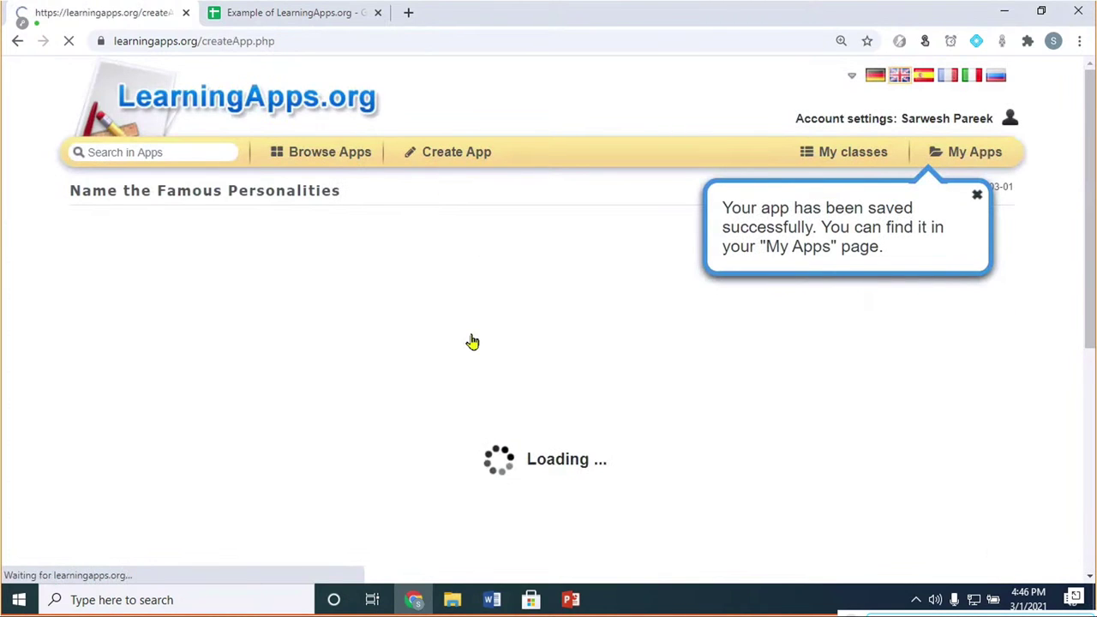
{"action": "scroll", "coordinate": [472, 342], "scroll_direction": "down", "scroll_amount": 3}
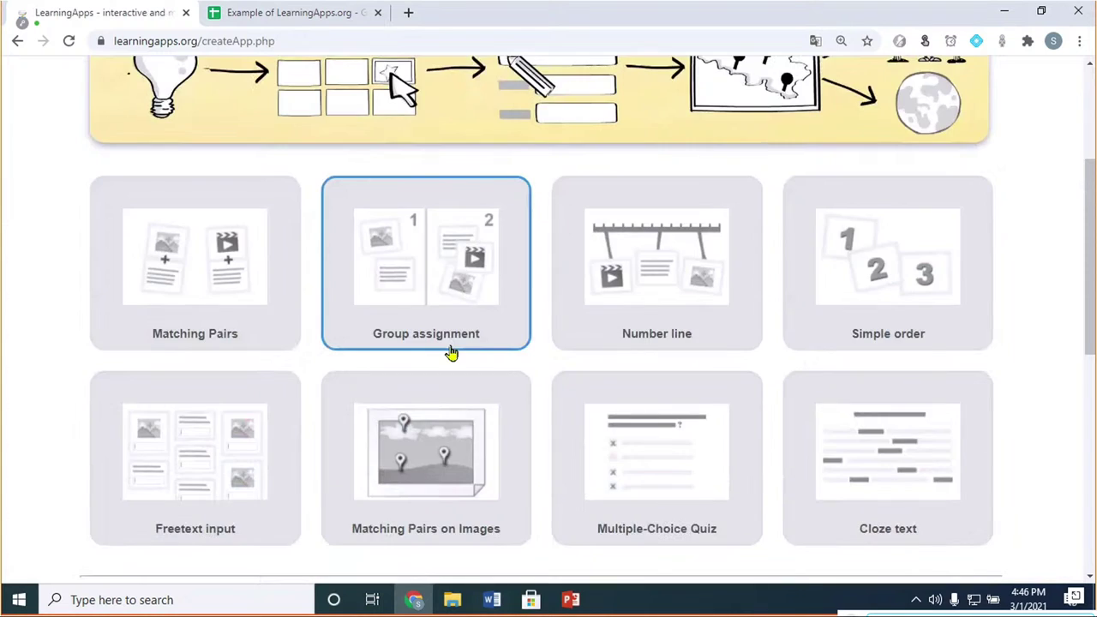
{"action": "scroll", "coordinate": [321, 430], "scroll_direction": "down", "scroll_amount": 2}
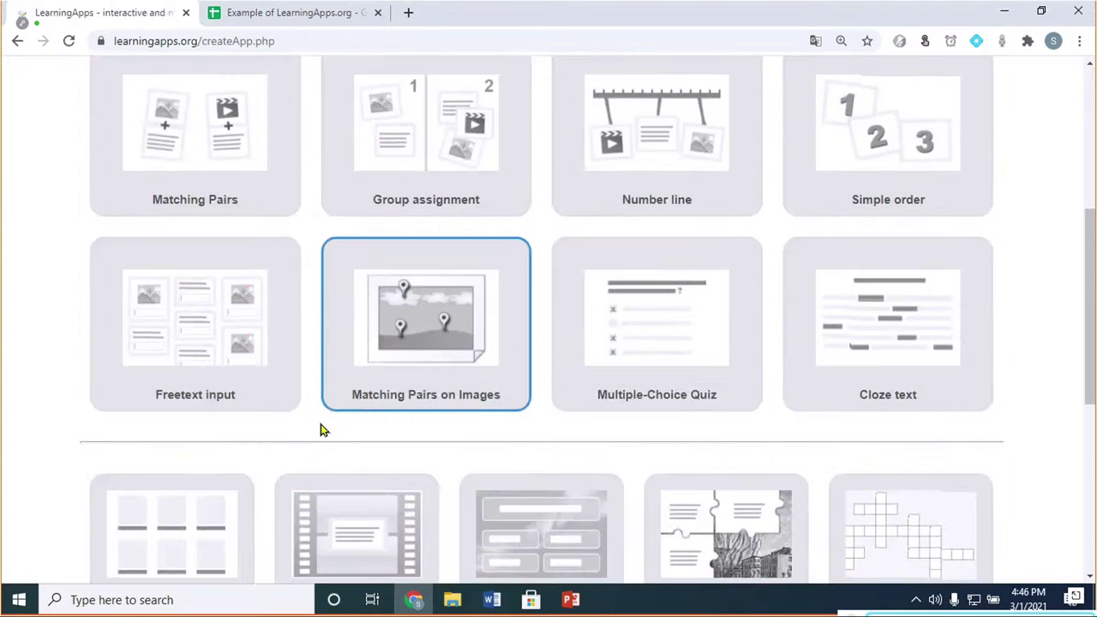
{"action": "left_click", "coordinate": [448, 348]}
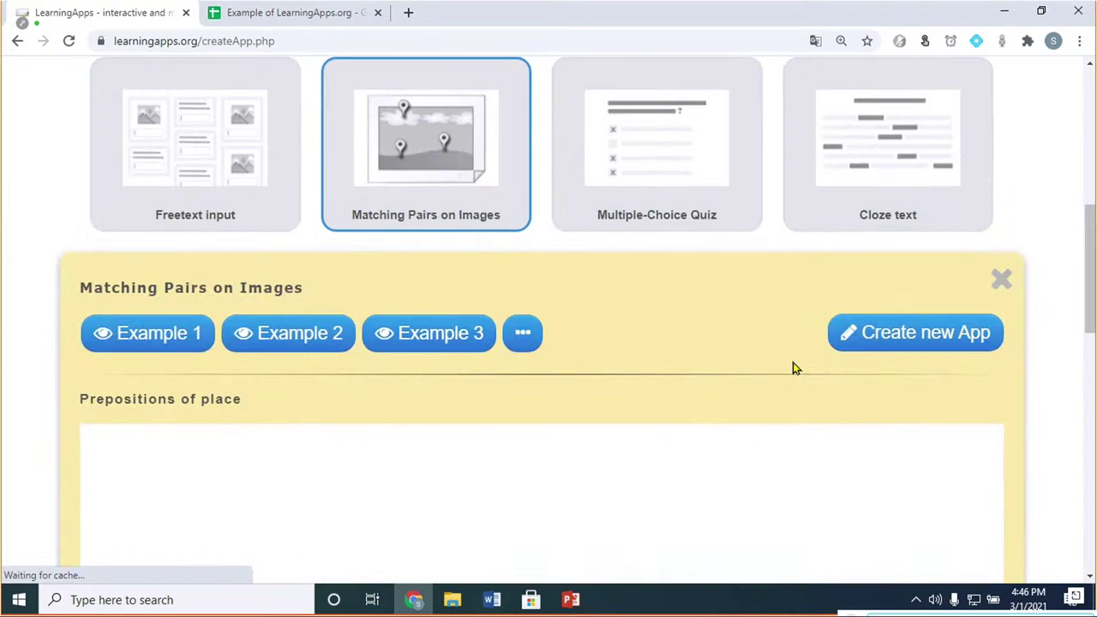
{"action": "left_click", "coordinate": [835, 342]}
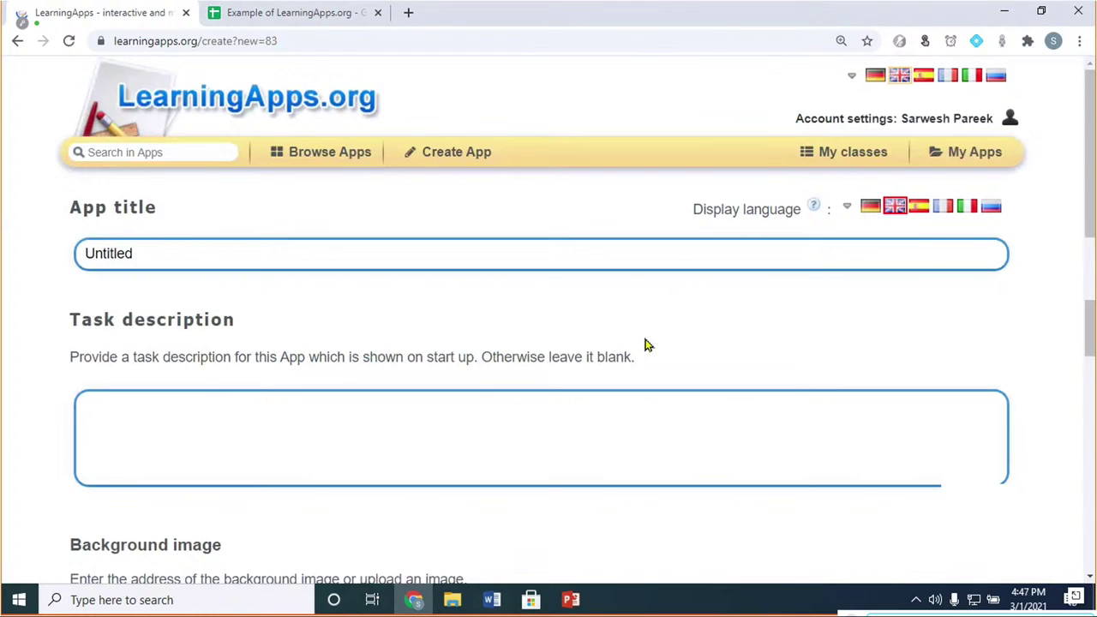
- Start uploading a background image from the computer for the new app
{"action": "scroll", "coordinate": [647, 344], "scroll_direction": "down", "scroll_amount": 3}
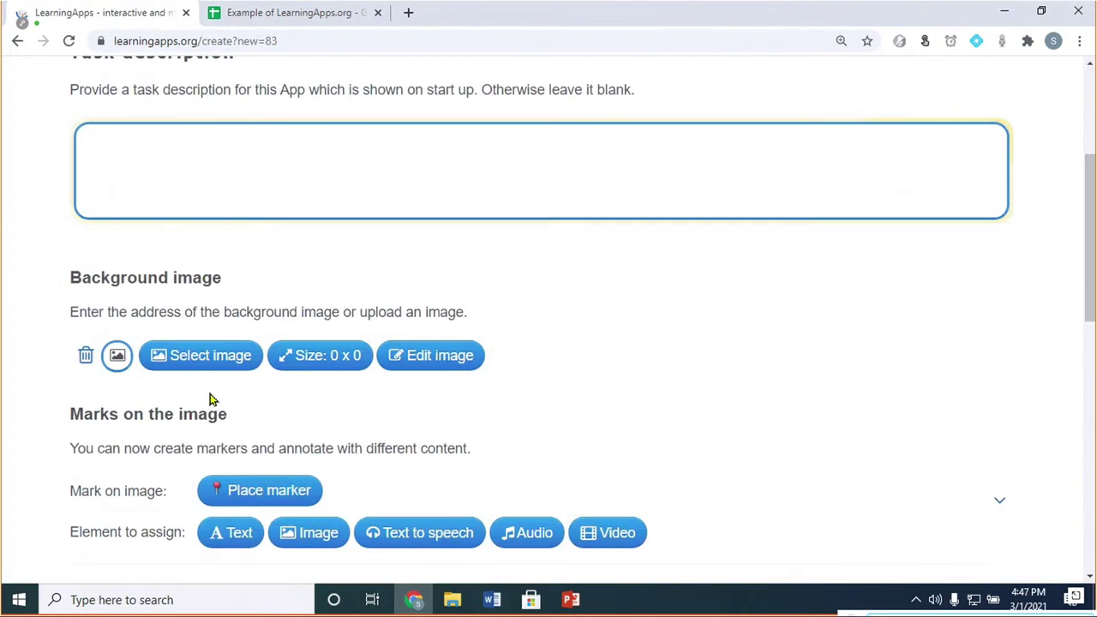
{"action": "left_click", "coordinate": [206, 360]}
{"action": "scroll", "coordinate": [409, 410], "scroll_direction": "down", "scroll_amount": 2}
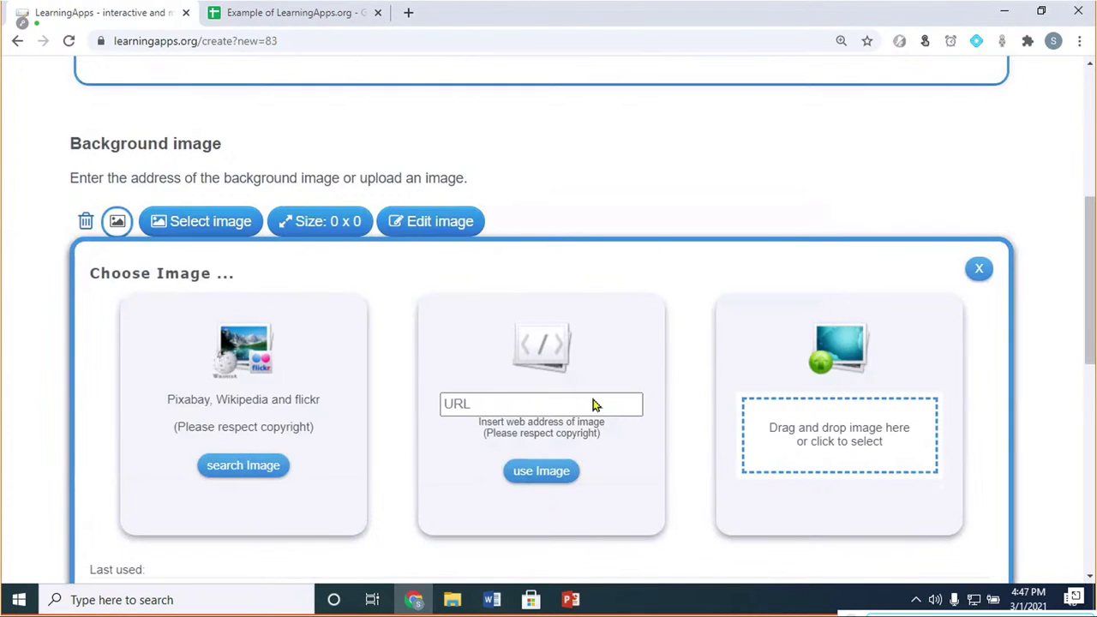
{"action": "left_click", "coordinate": [557, 325]}
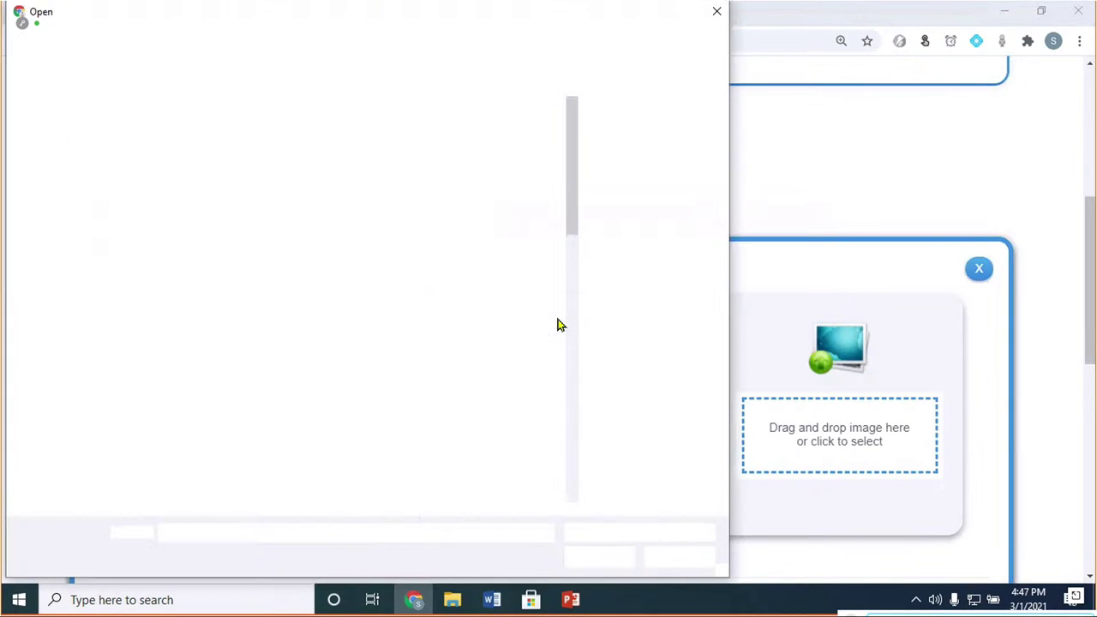
- Pick the India-map1 picture and upload it as the background image
{"action": "scroll", "coordinate": [401, 347], "scroll_direction": "down", "scroll_amount": 2}
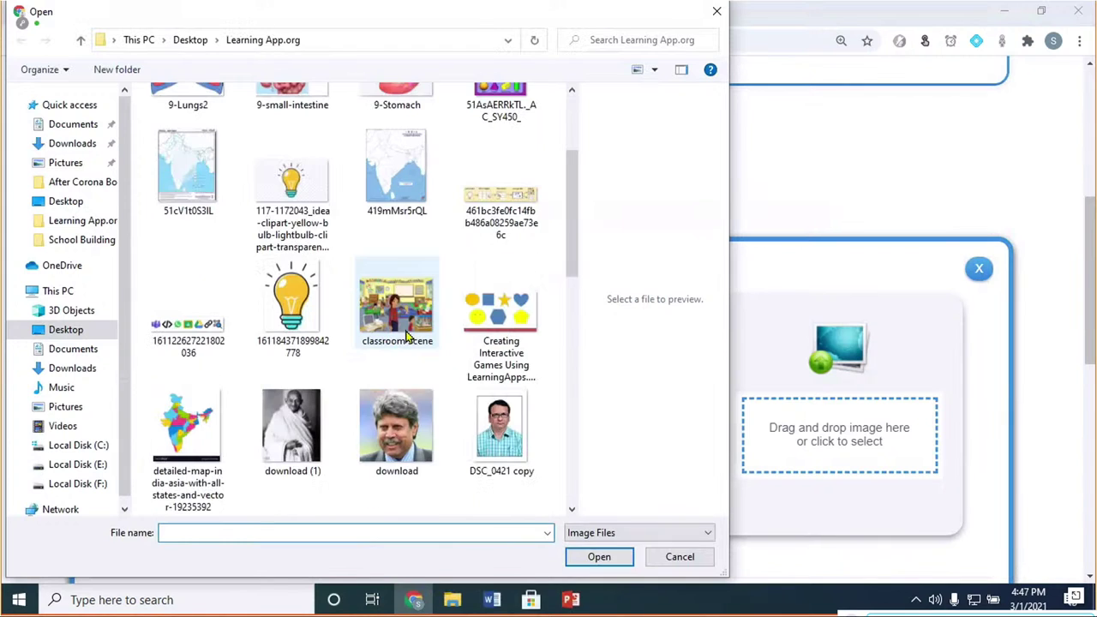
{"action": "left_click", "coordinate": [180, 433]}
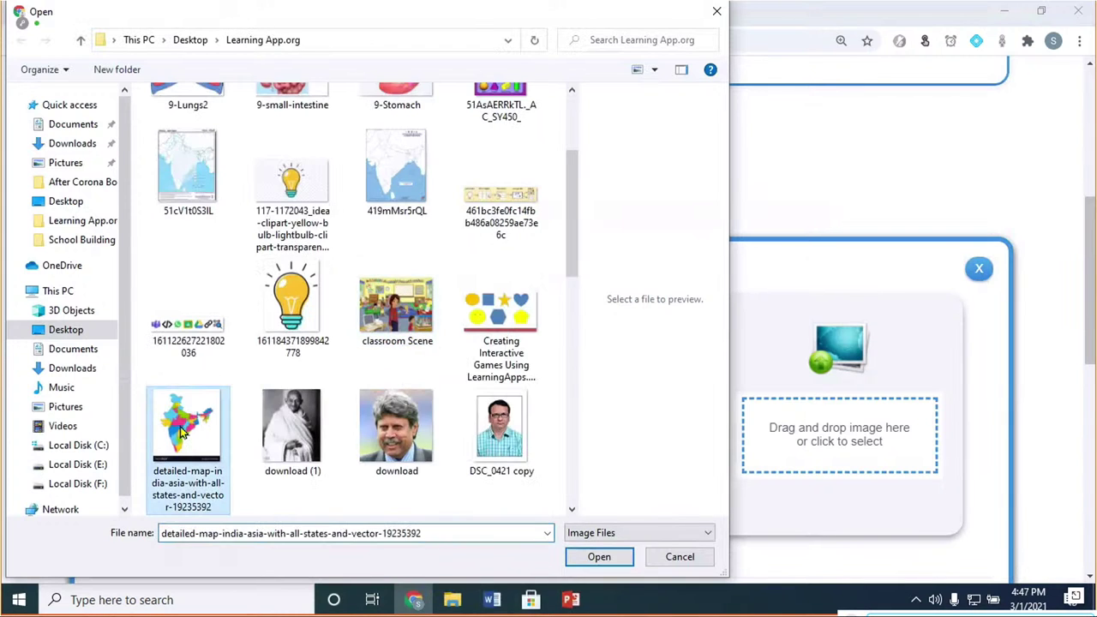
{"action": "scroll", "coordinate": [257, 424], "scroll_direction": "down", "scroll_amount": 5}
{"action": "scroll", "coordinate": [283, 424], "scroll_direction": "down", "scroll_amount": 1}
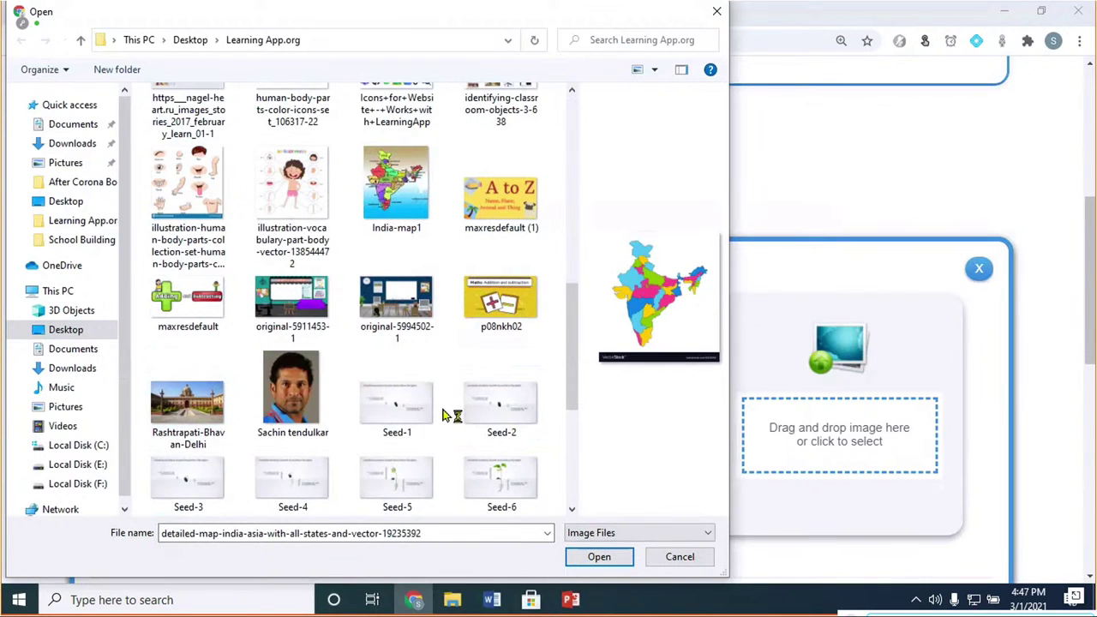
{"action": "scroll", "coordinate": [421, 343], "scroll_direction": "up", "scroll_amount": 1}
{"action": "left_click", "coordinate": [409, 295]}
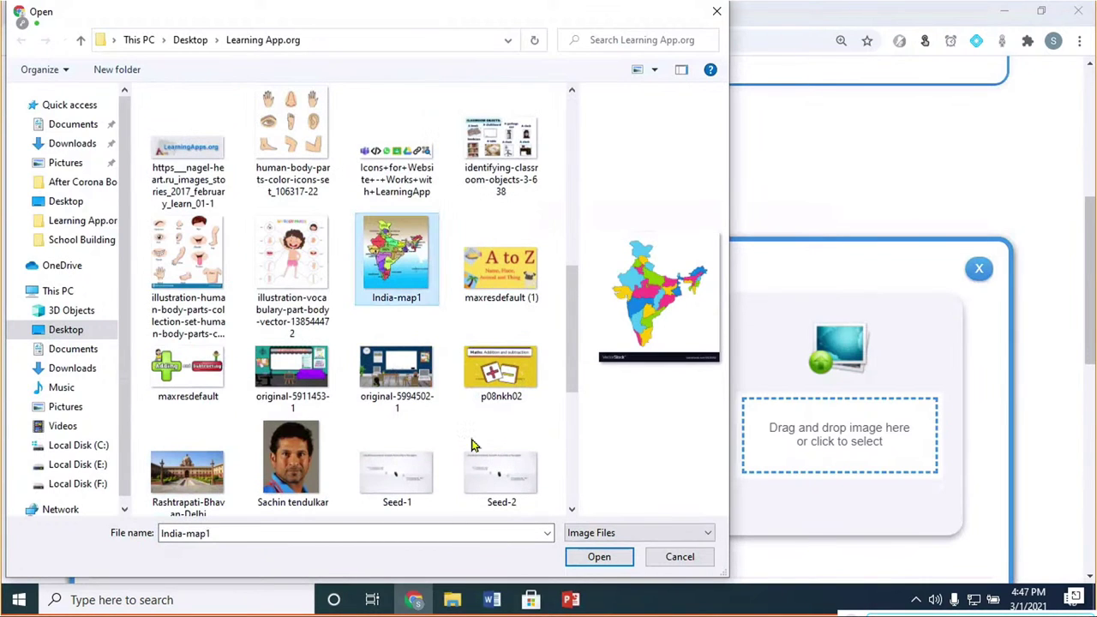
{"action": "left_click", "coordinate": [600, 556]}
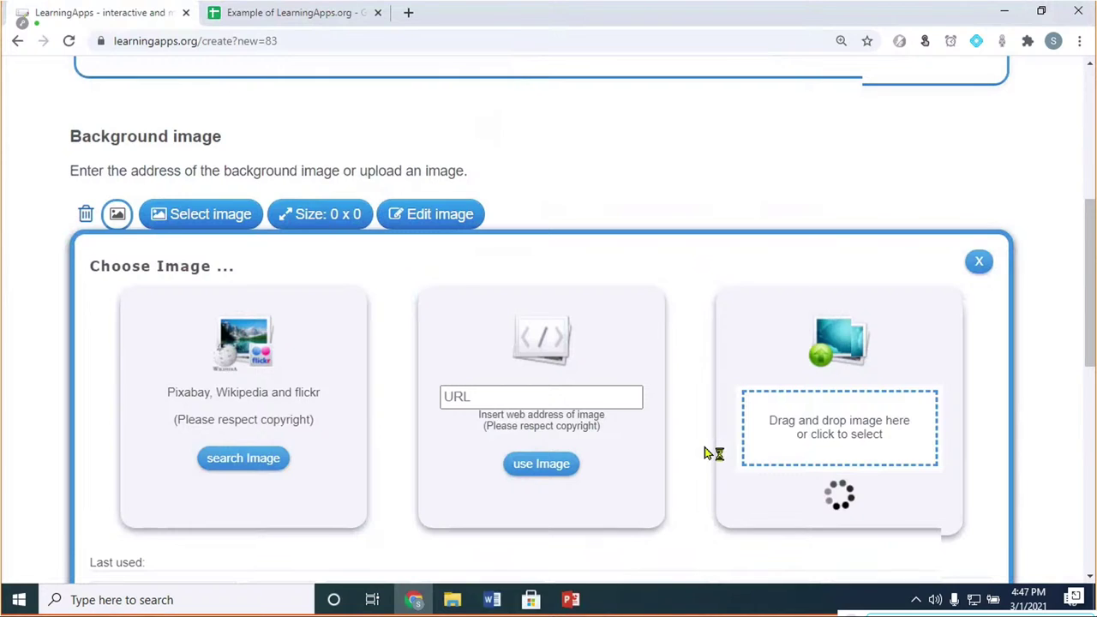
{"action": "scroll", "coordinate": [651, 446], "scroll_direction": "down", "scroll_amount": 1}
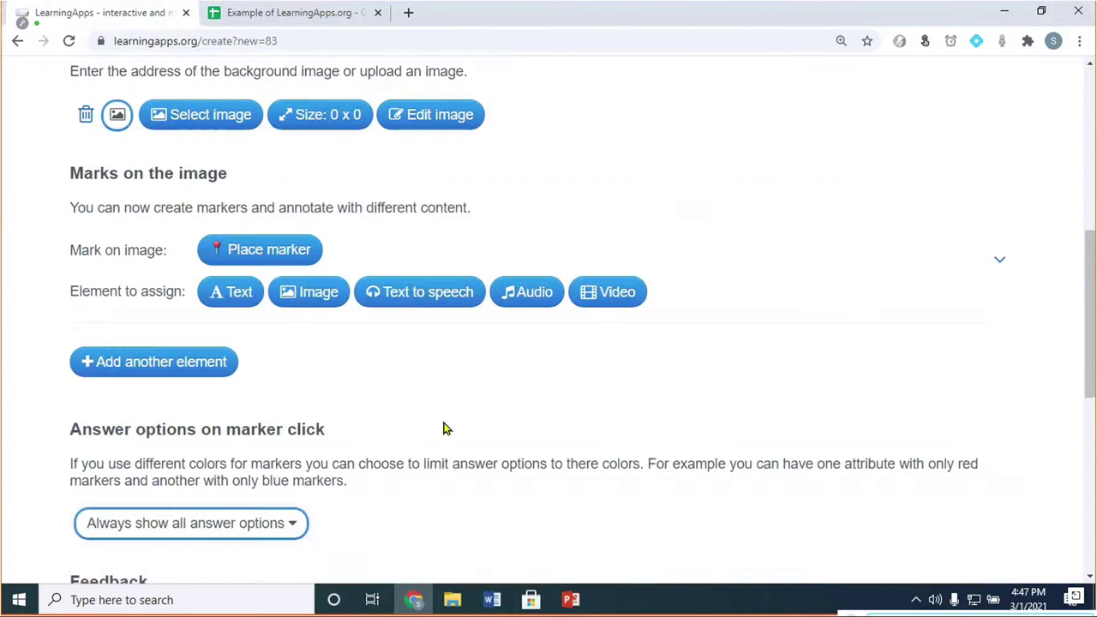
{"action": "scroll", "coordinate": [366, 402], "scroll_direction": "up", "scroll_amount": 1}
{"action": "scroll", "coordinate": [366, 402], "scroll_direction": "up", "scroll_amount": 1}
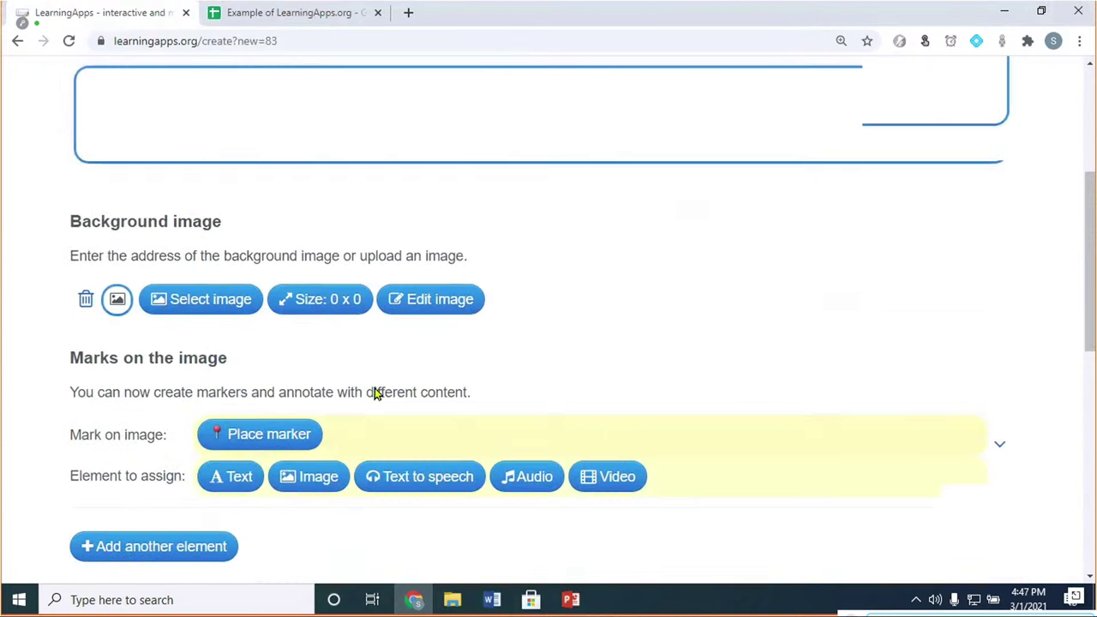